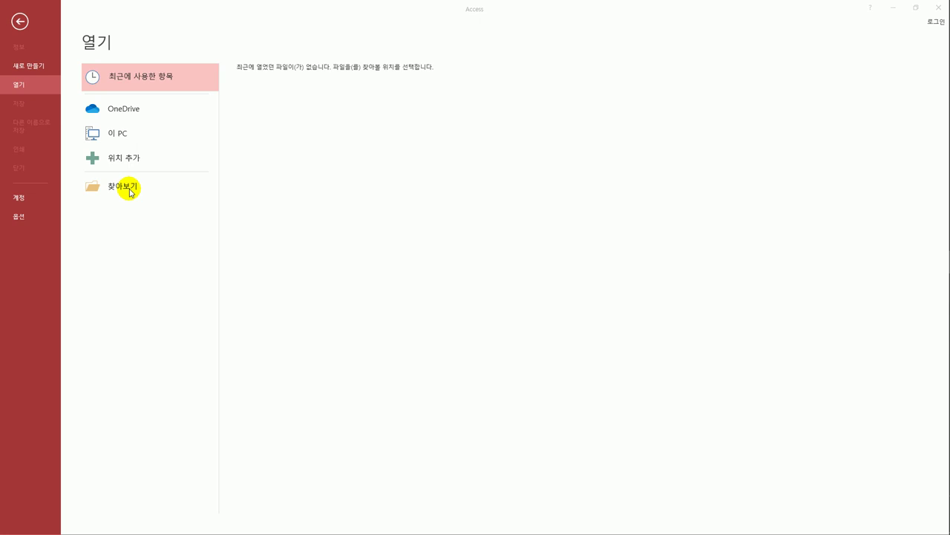
# Open the database 출제유형1 from the 4.처리기능\Section01 folder and enable its blocked content.
pyautogui.click(130, 191)
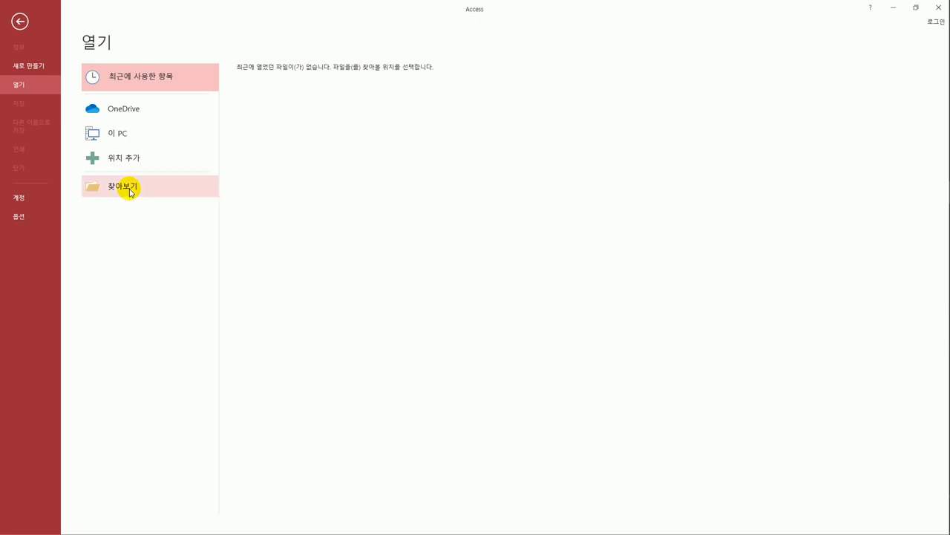
pyautogui.click(129, 191)
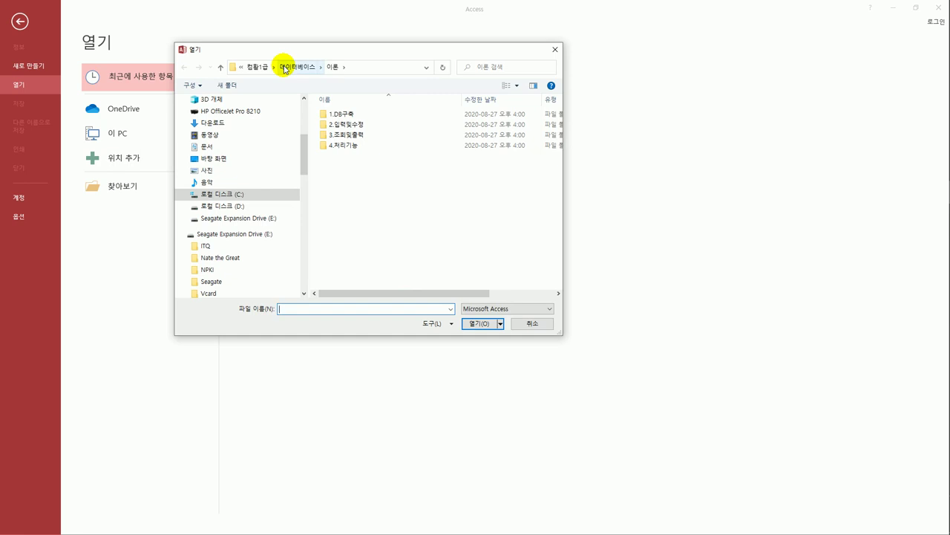
pyautogui.click(340, 149)
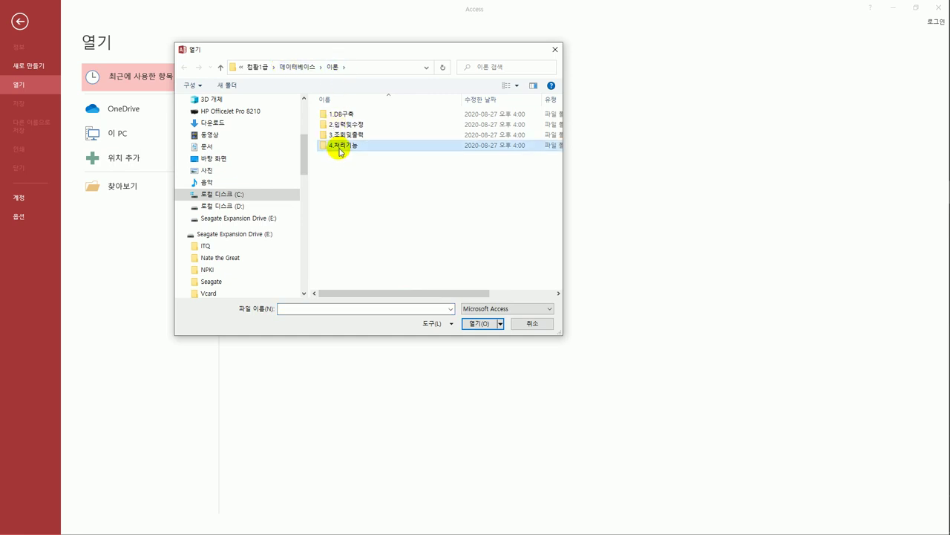
pyautogui.doubleClick(339, 148)
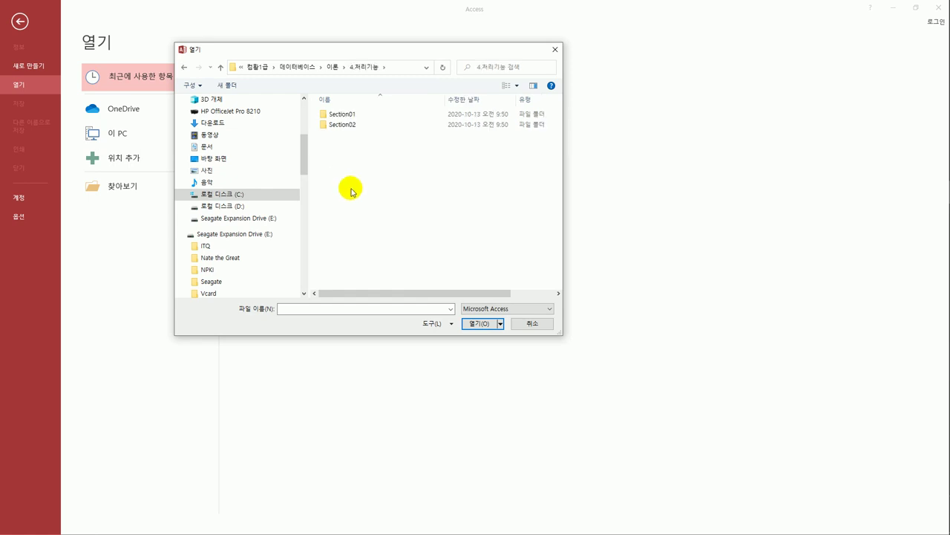
pyautogui.doubleClick(357, 119)
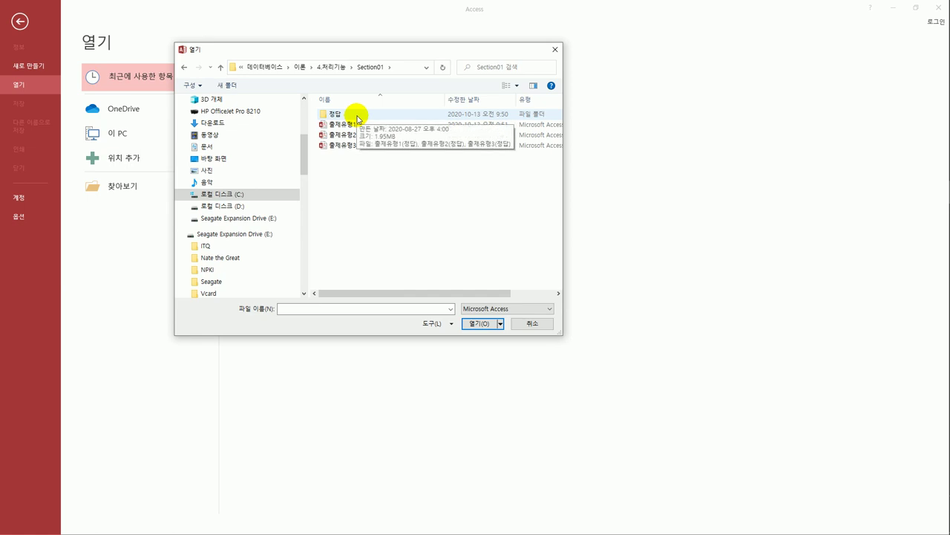
pyautogui.click(359, 125)
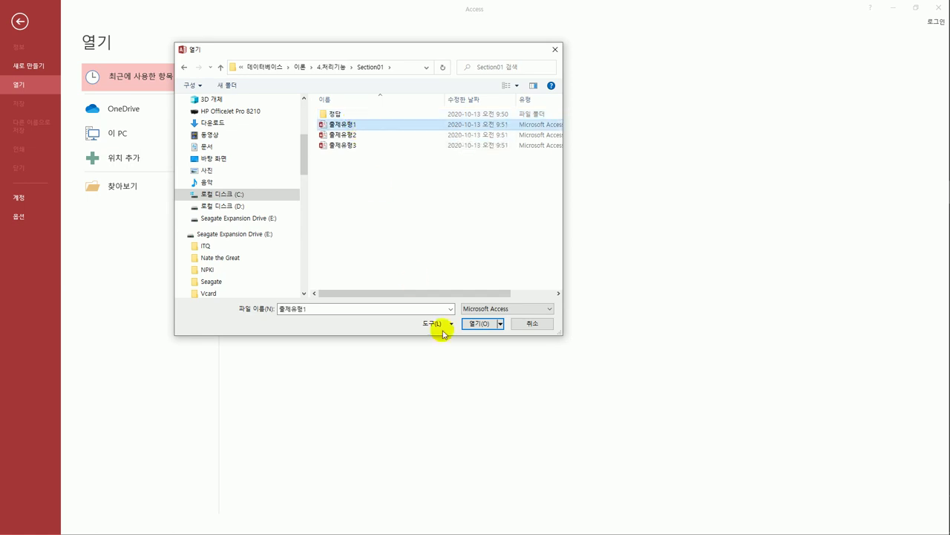
pyautogui.click(473, 324)
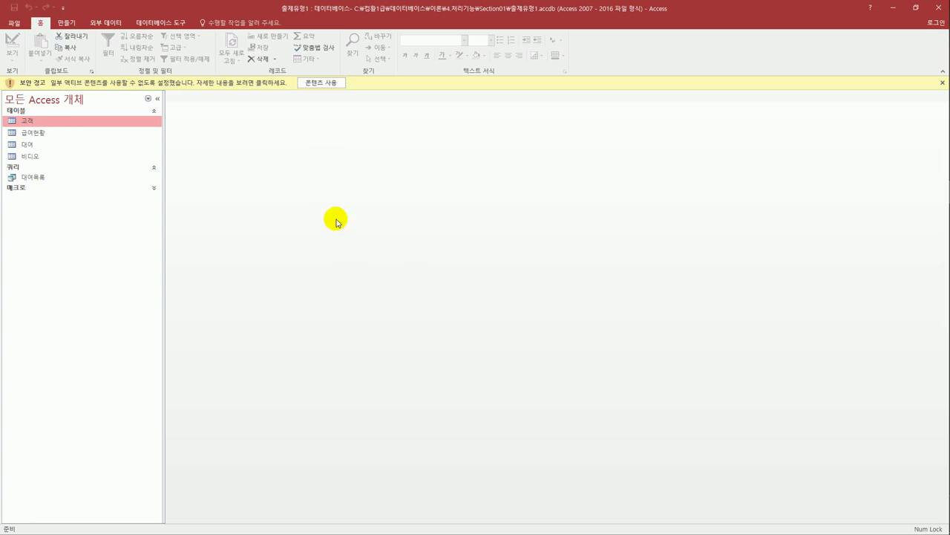
pyautogui.click(328, 82)
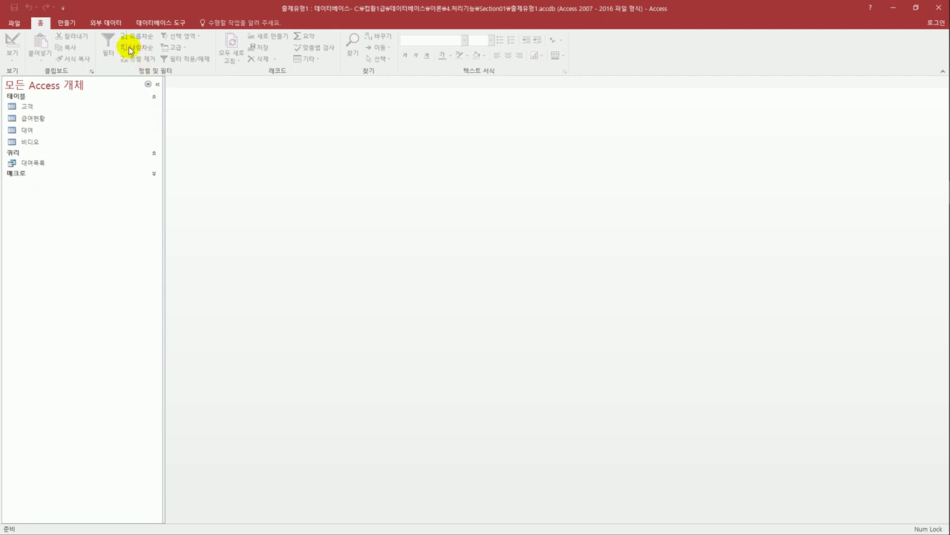
# Create a new query in design view with the 고객 and 대여 tables, and enlarge the 대여 field list to show all its fields.
pyautogui.click(74, 23)
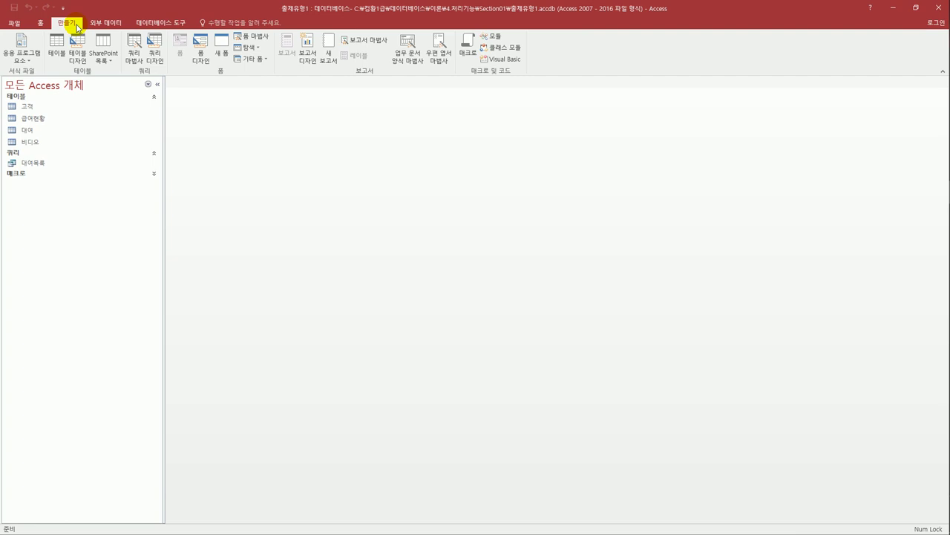
pyautogui.click(135, 58)
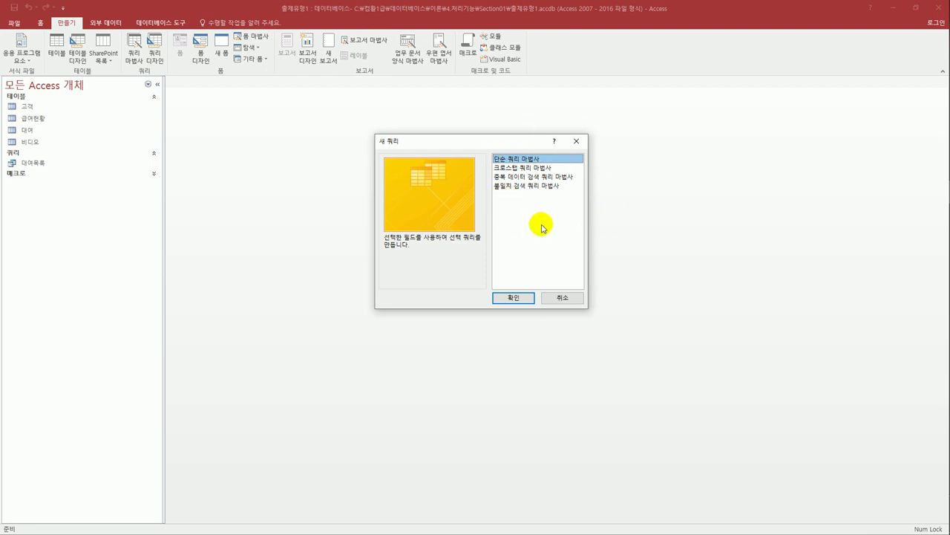
pyautogui.click(564, 300)
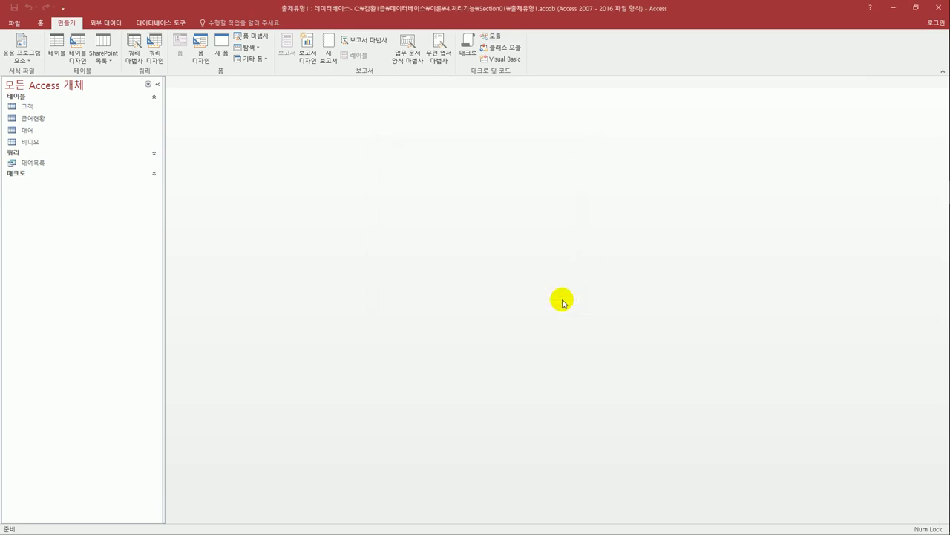
pyautogui.click(154, 54)
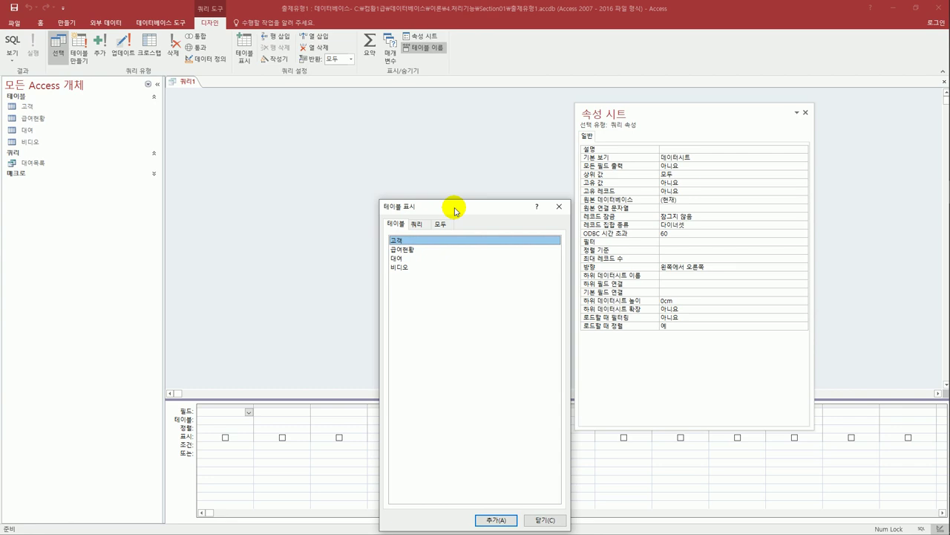
pyautogui.doubleClick(426, 239)
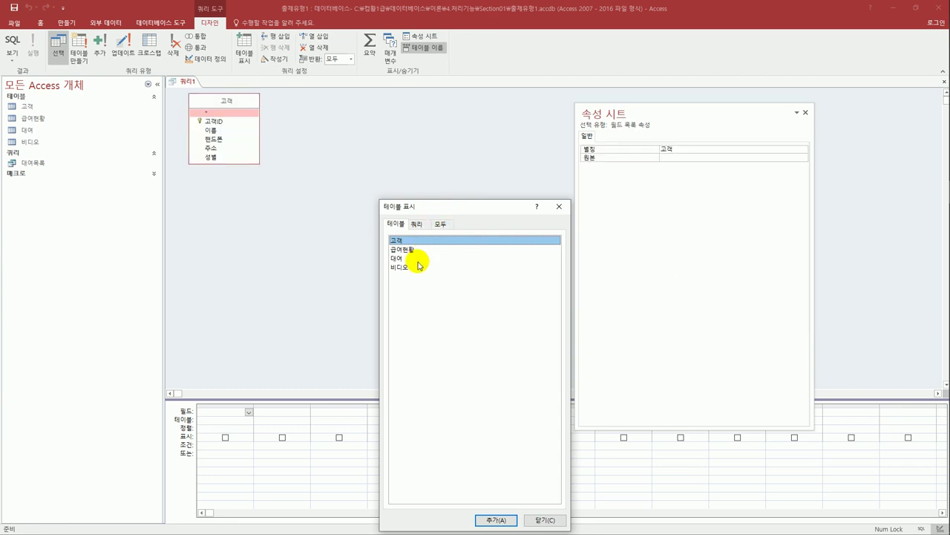
pyautogui.click(418, 260)
pyautogui.doubleClick(418, 260)
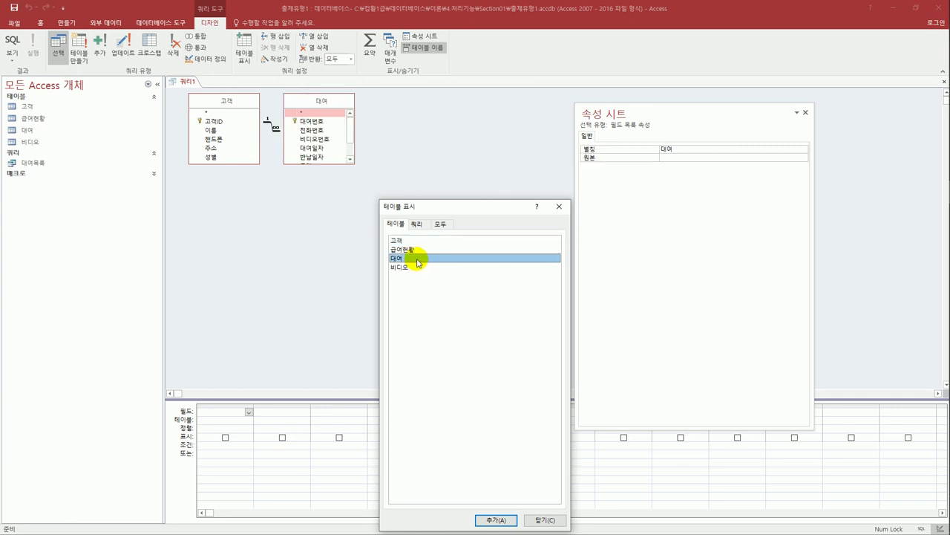
pyautogui.click(559, 206)
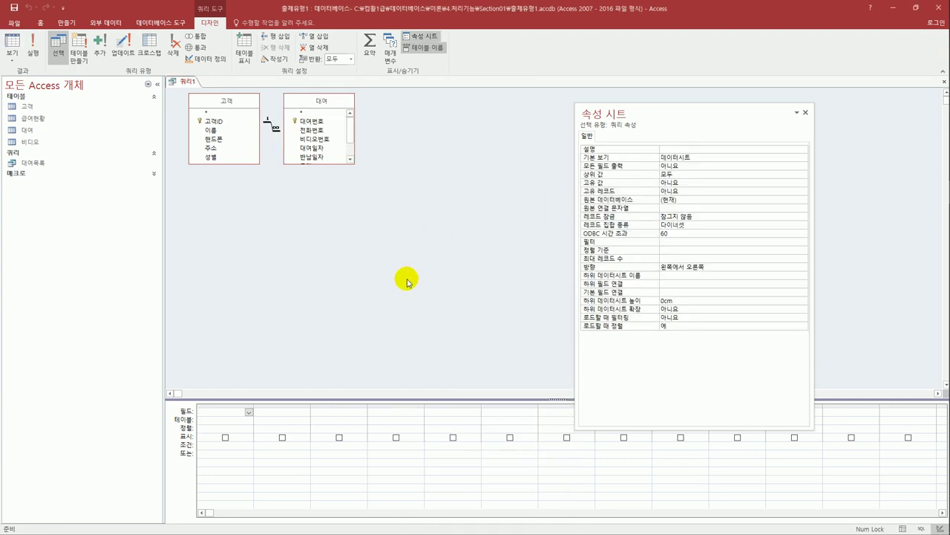
pyautogui.moveTo(326, 170); pyautogui.dragTo(326, 216)
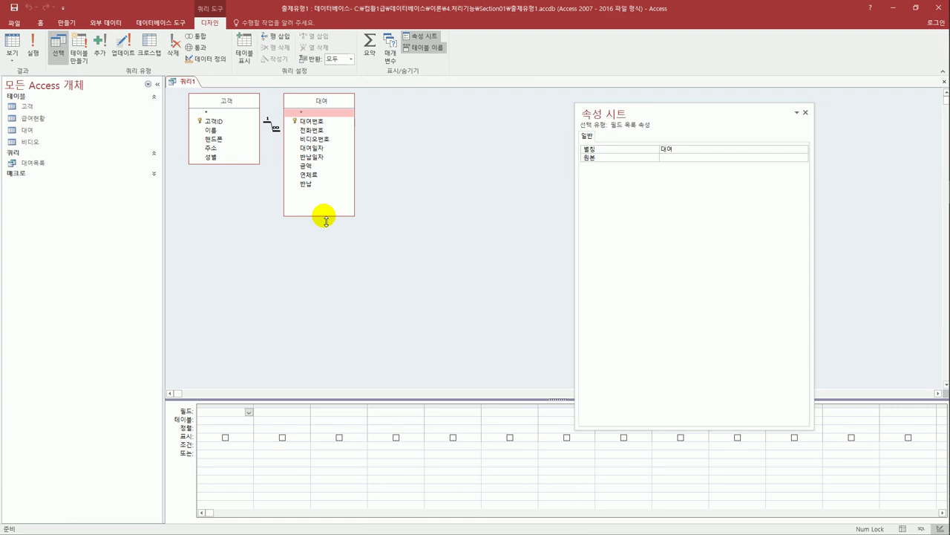
# Add 고객ID and 이름 from the 고객 table and 전화번호 from the 대여 table to the query grid.
pyautogui.click(209, 122)
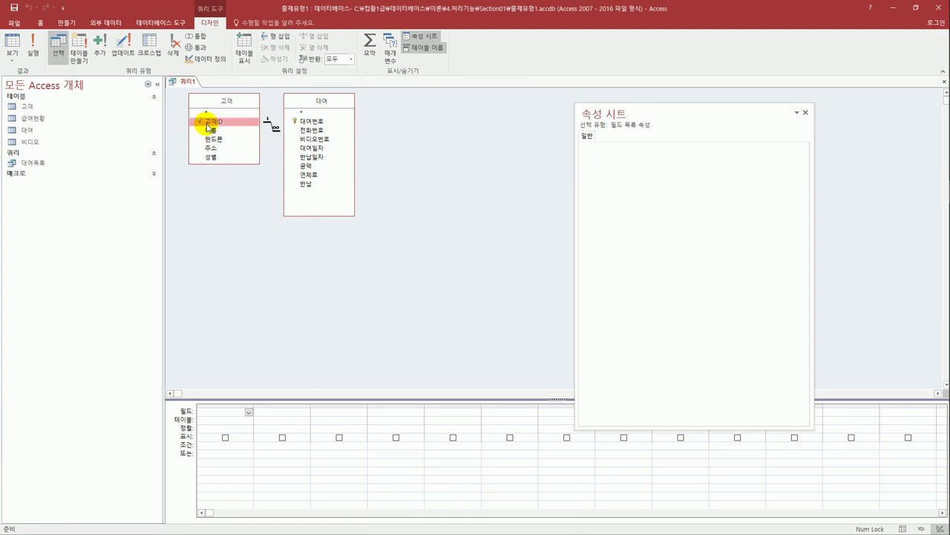
pyautogui.doubleClick(208, 122)
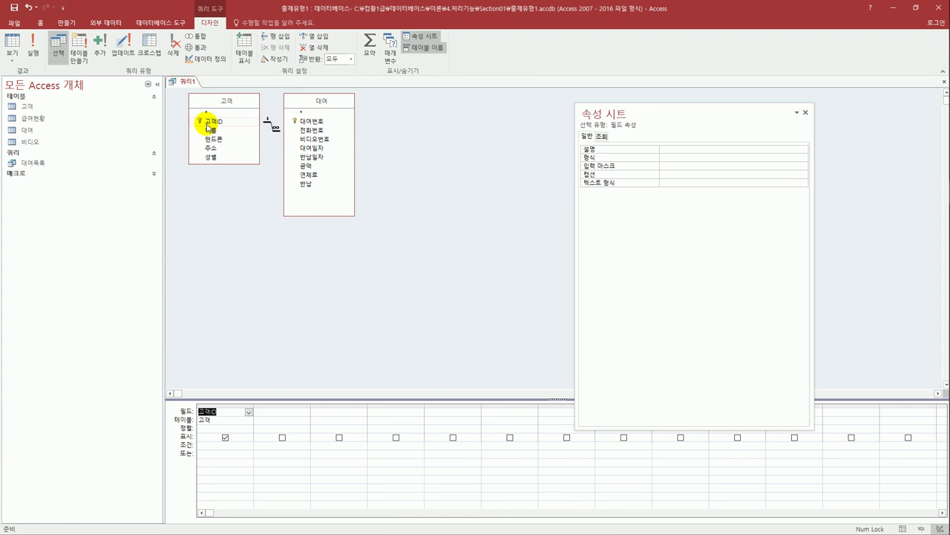
pyautogui.click(217, 132)
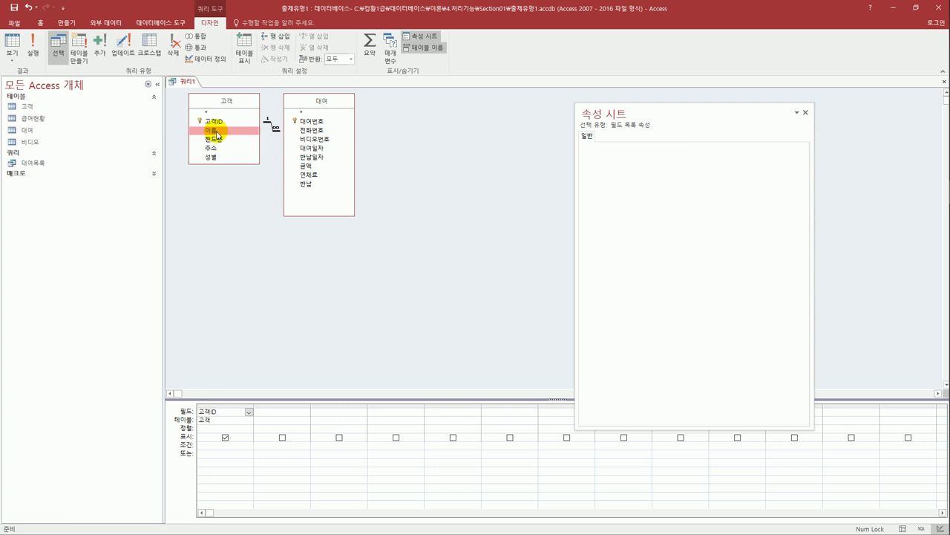
pyautogui.doubleClick(216, 132)
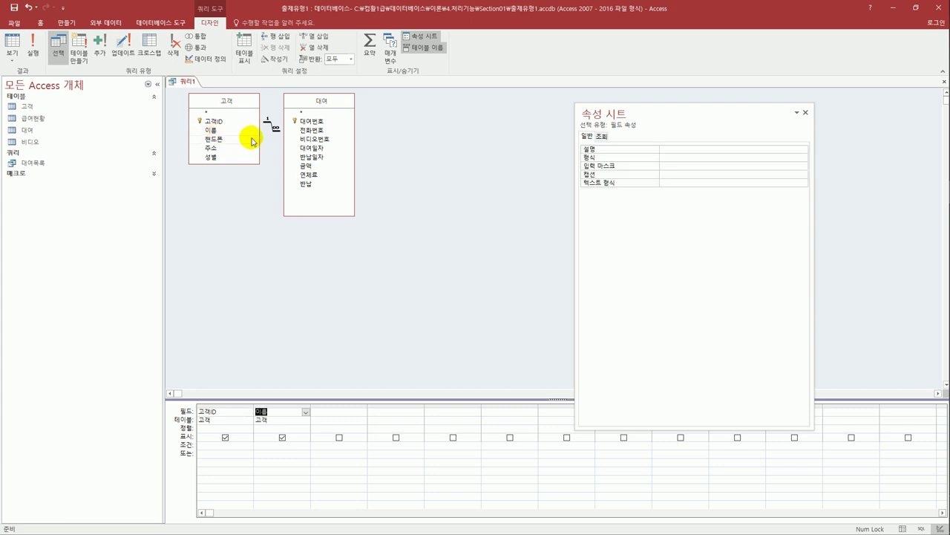
pyautogui.click(254, 156)
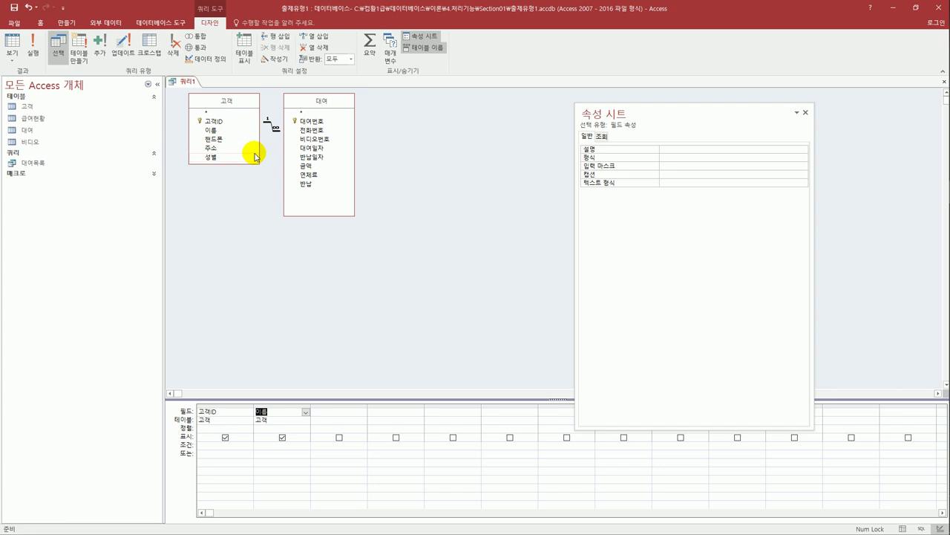
pyautogui.click(325, 131)
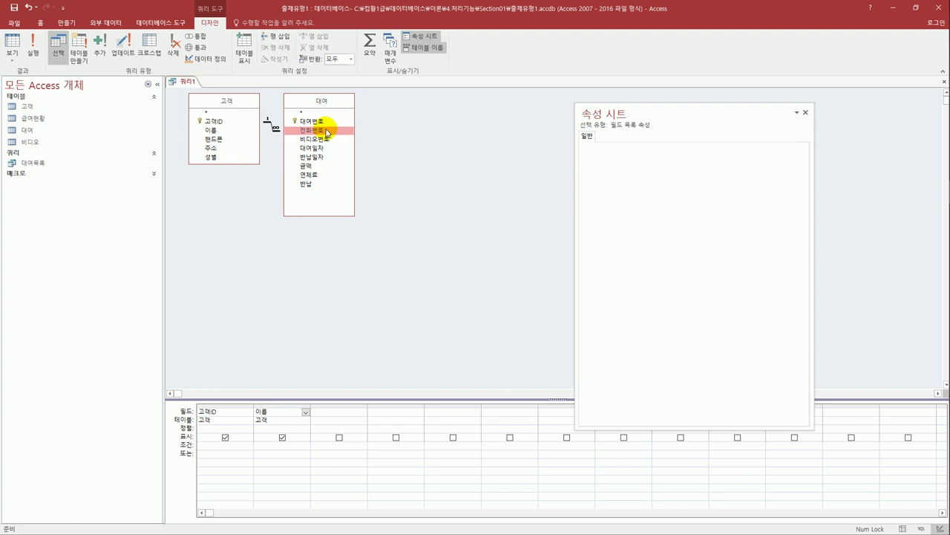
pyautogui.doubleClick(327, 130)
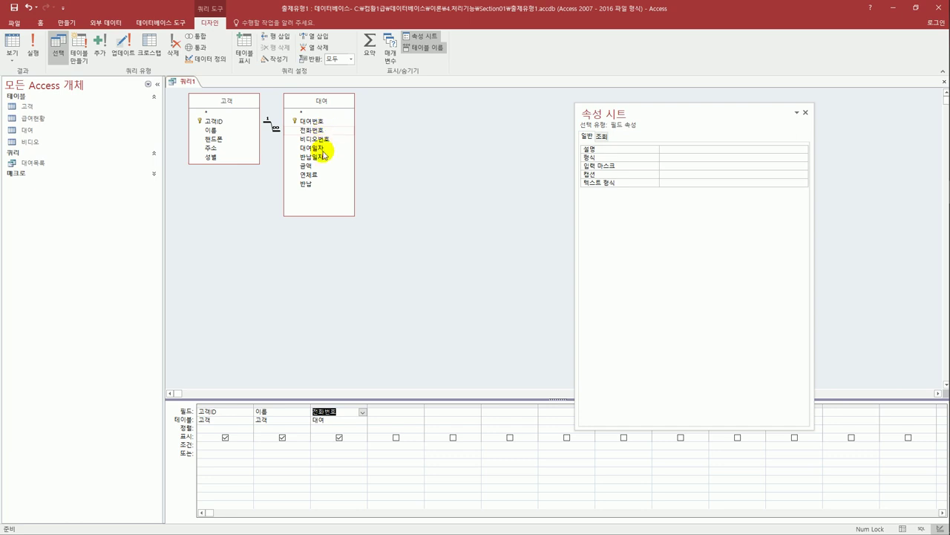
# Add the calculated field 대여금액: [금액]+[연체료] in the next empty column of the query grid.
pyautogui.click(391, 413)
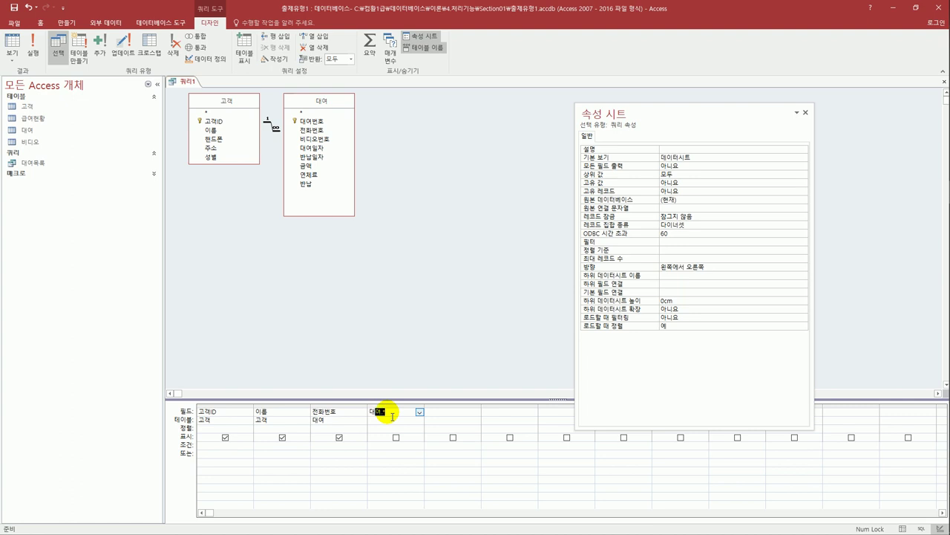
pyautogui.write('대여금액')
pyautogui.write(': [금액]+')
pyautogui.write('[연체료]')
pyautogui.press('Return')
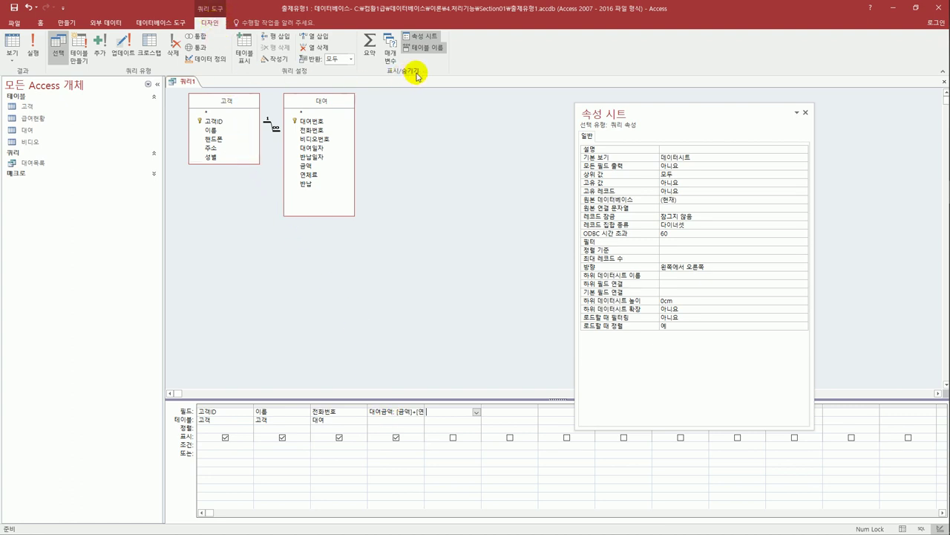
# Turn on the summary row (요약), setting 전화번호 to count (개수) and 대여금액 to sum (합계).
pyautogui.click(368, 52)
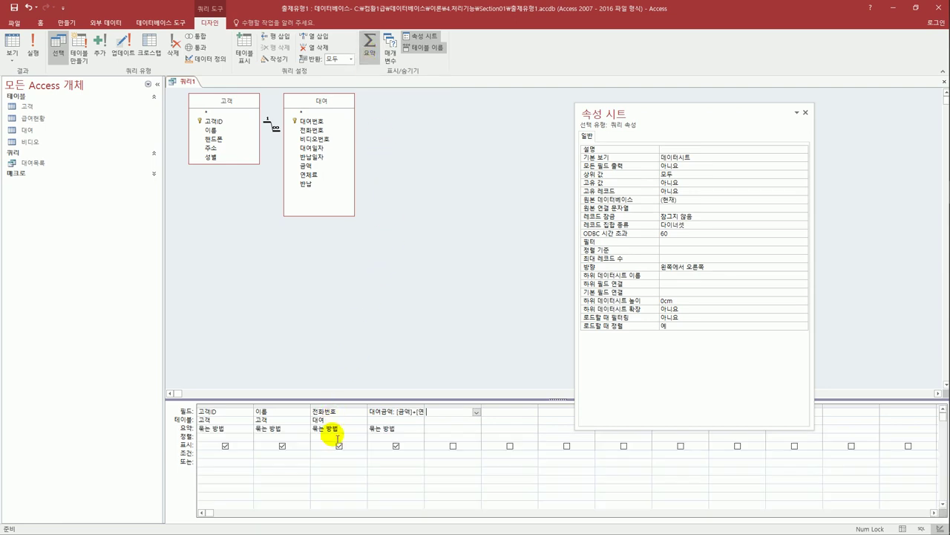
pyautogui.click(339, 430)
pyautogui.click(361, 428)
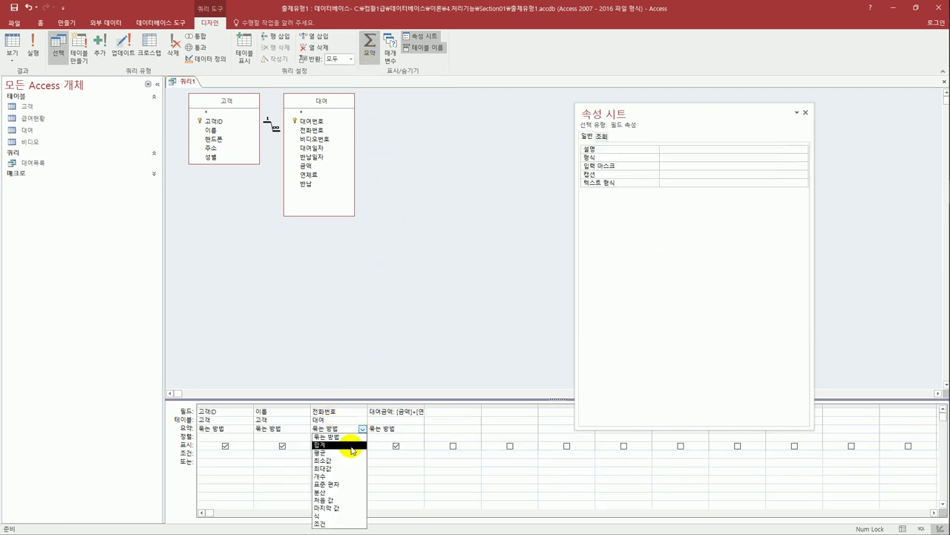
pyautogui.click(339, 477)
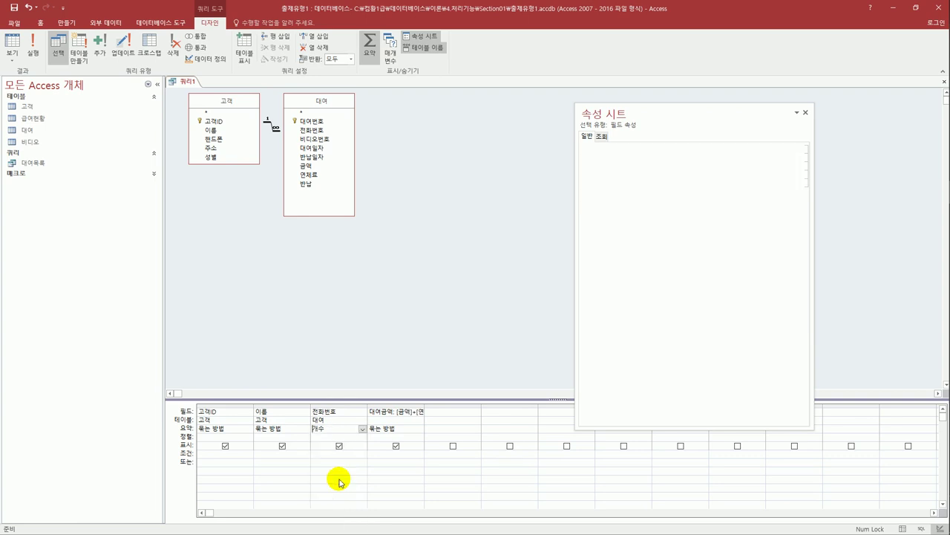
pyautogui.click(413, 430)
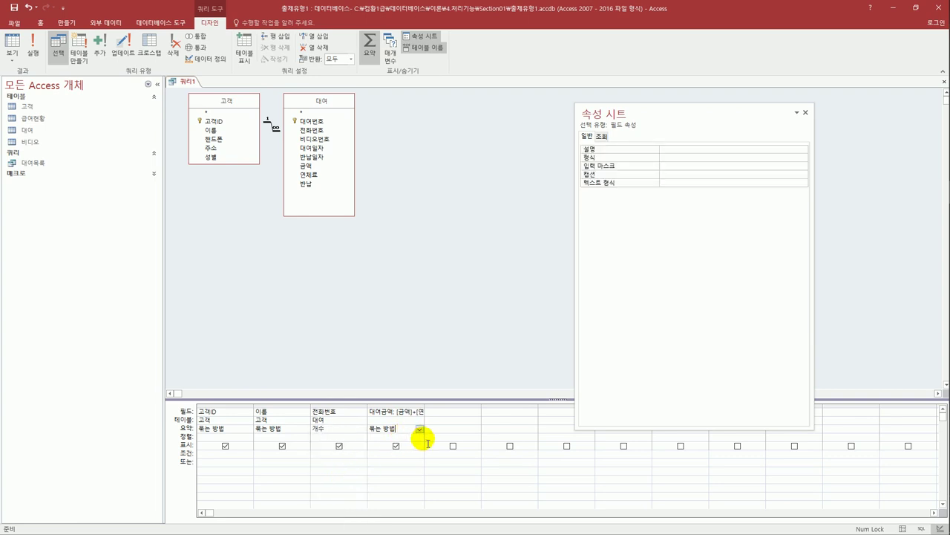
pyautogui.click(420, 429)
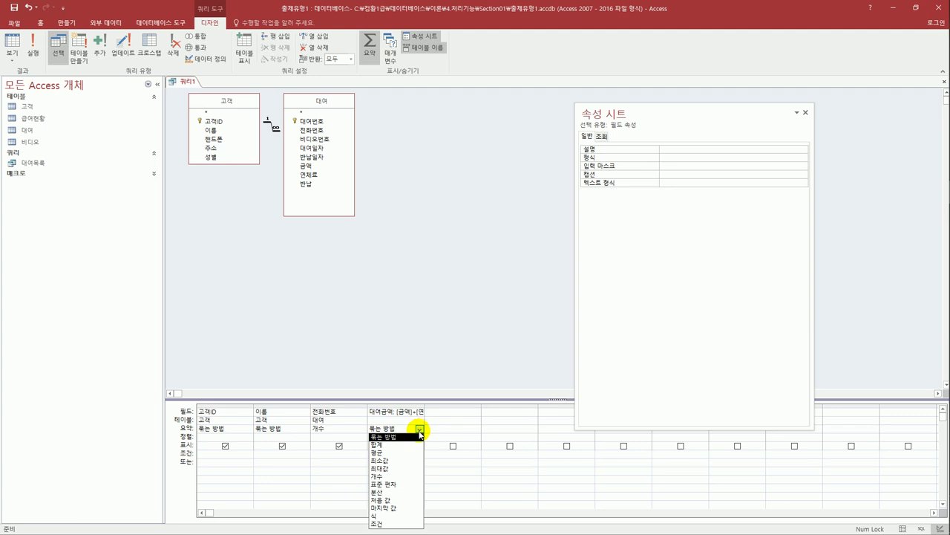
pyautogui.click(412, 444)
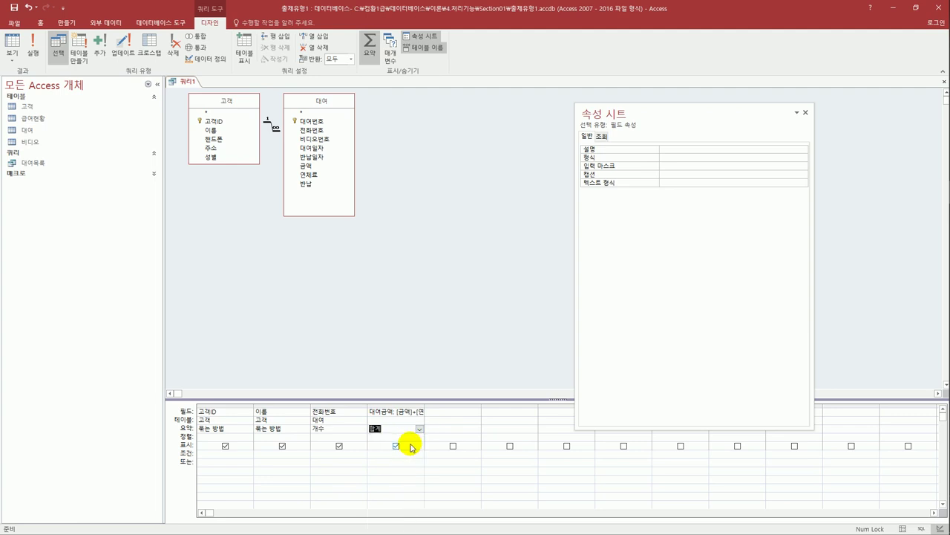
# Give the 전화번호 column the alias 대여건수 and display the query in datasheet view.
pyautogui.click(313, 412)
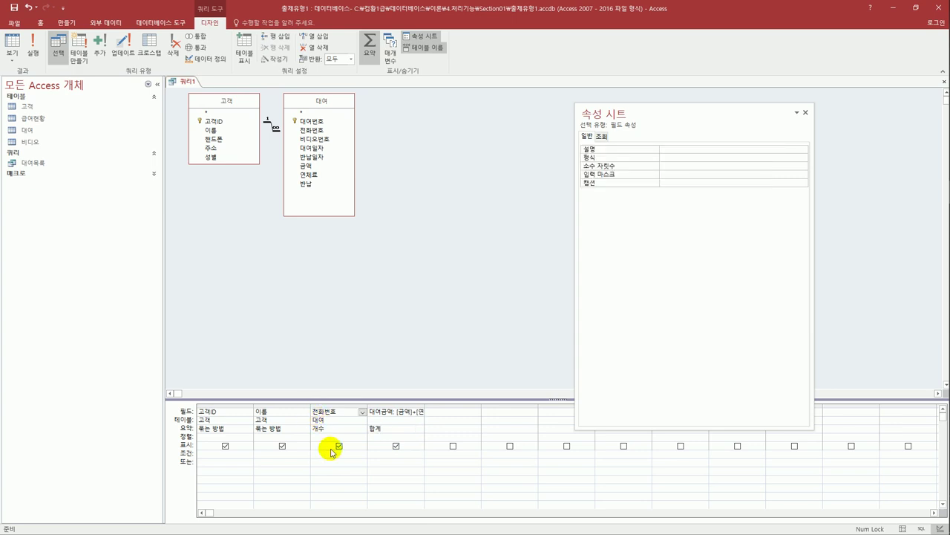
pyautogui.write('대여건수:')
pyautogui.press('Tab')
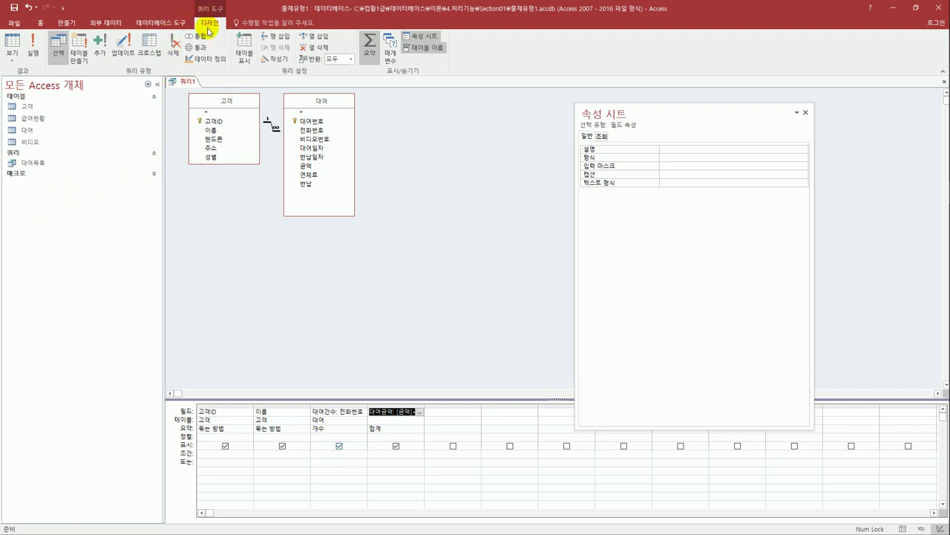
pyautogui.click(18, 59)
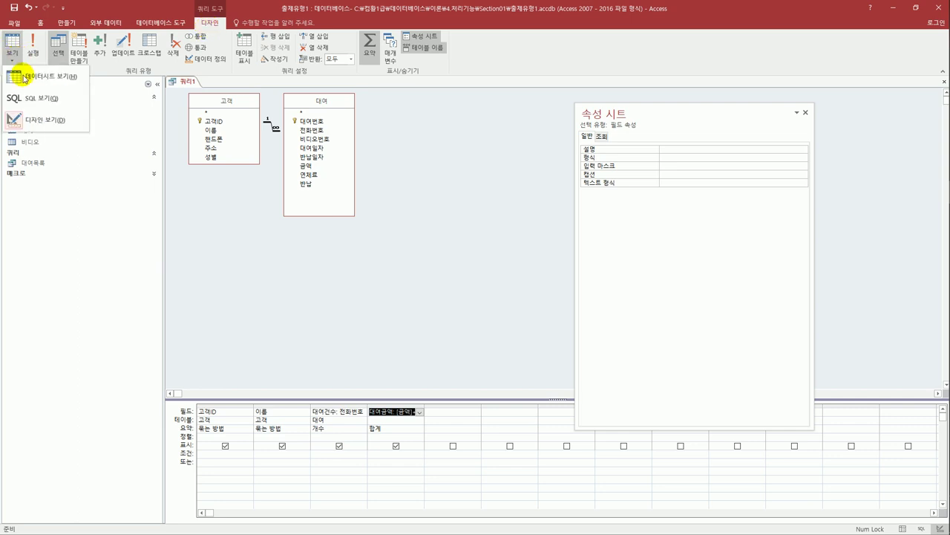
pyautogui.click(26, 77)
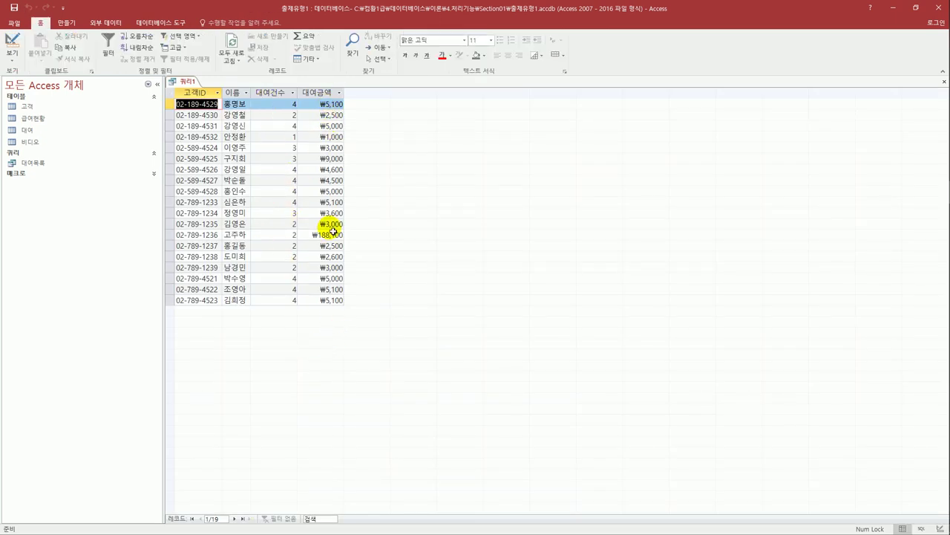
# Save the query as 고객별대여내역 and close it.
pyautogui.click(211, 519)
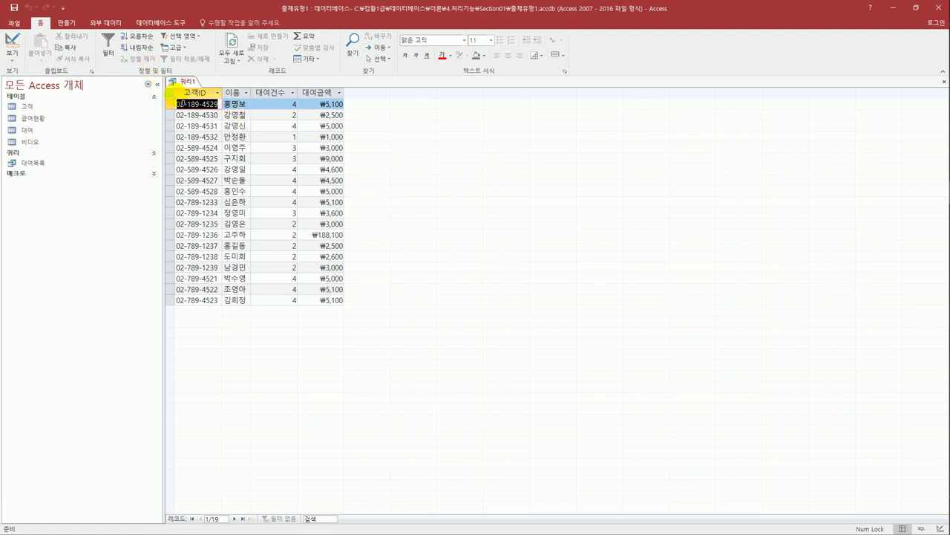
pyautogui.click(15, 7)
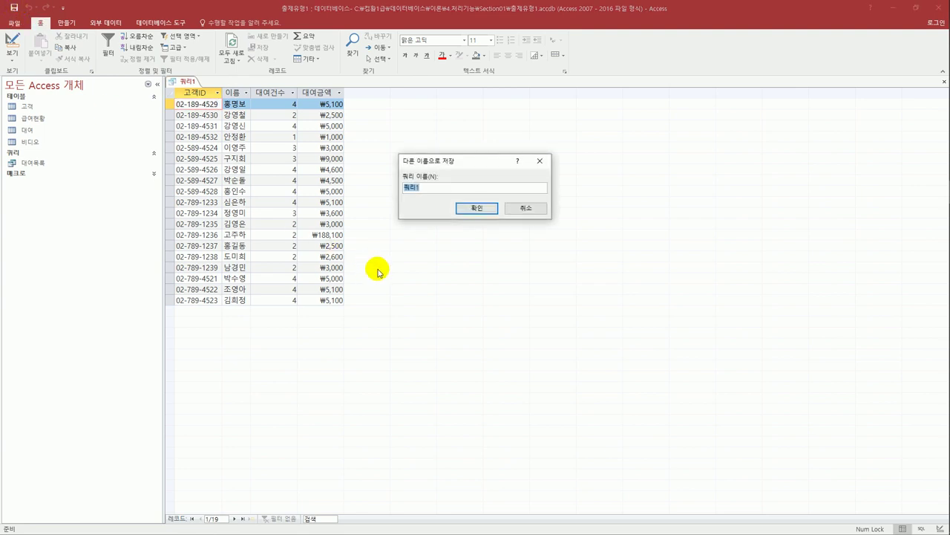
pyautogui.write('고객별대여내역')
pyautogui.click(470, 209)
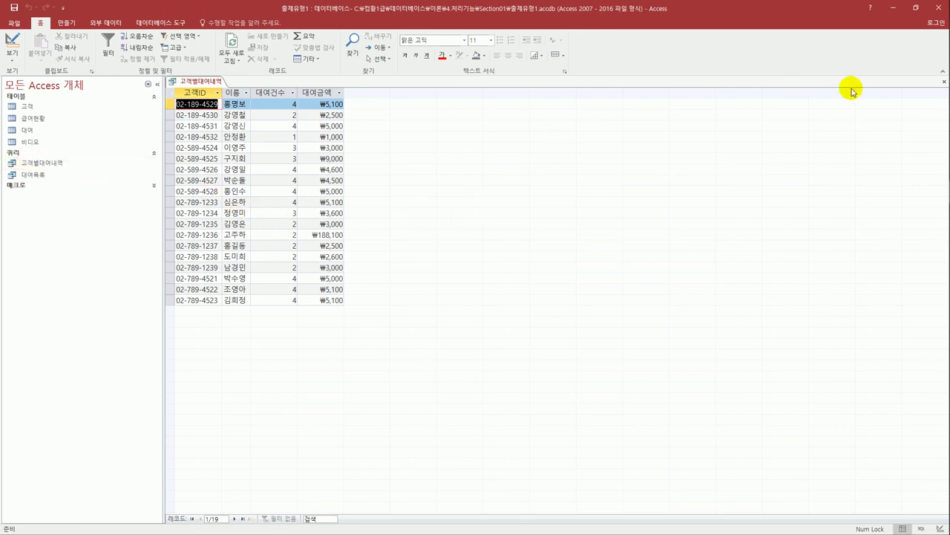
pyautogui.click(943, 82)
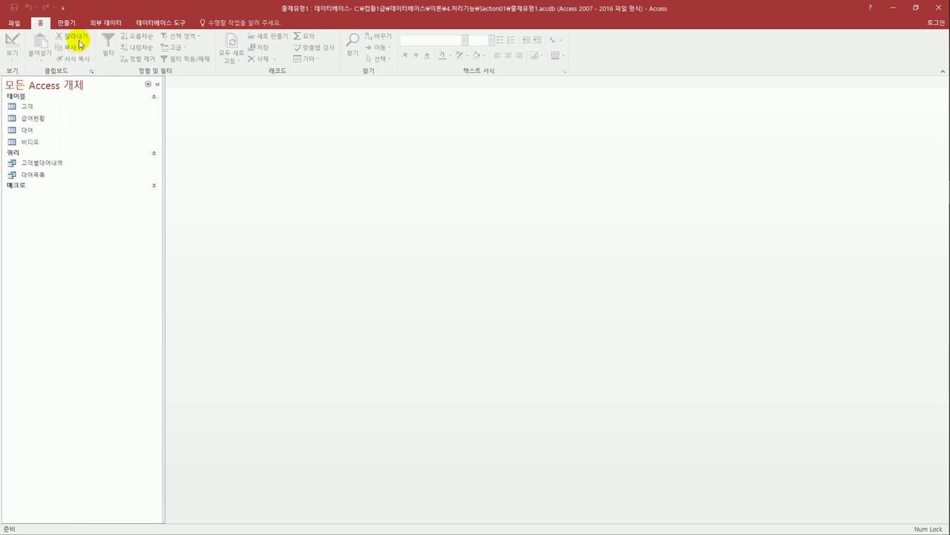
# Create a new query in design view from the 비디오 table and enlarge its field list to show all fields.
pyautogui.click(71, 20)
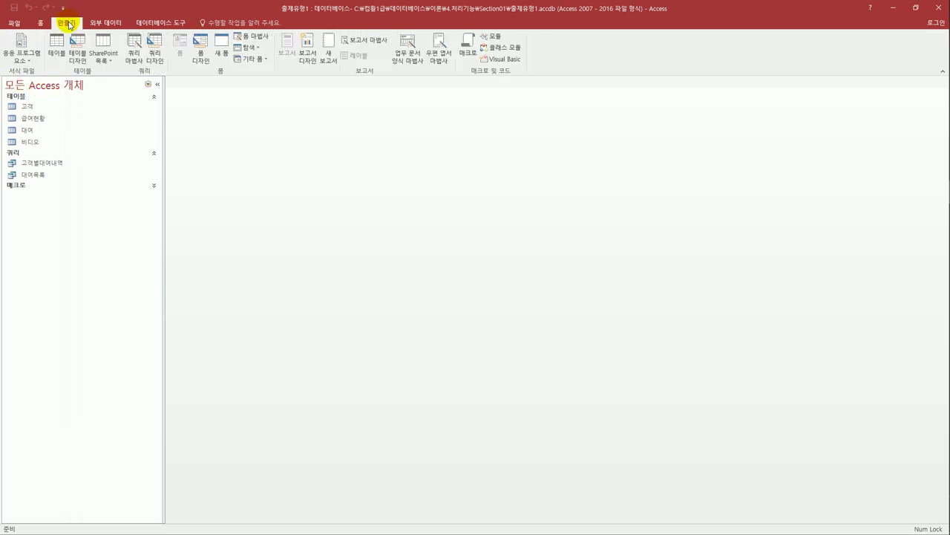
pyautogui.click(152, 59)
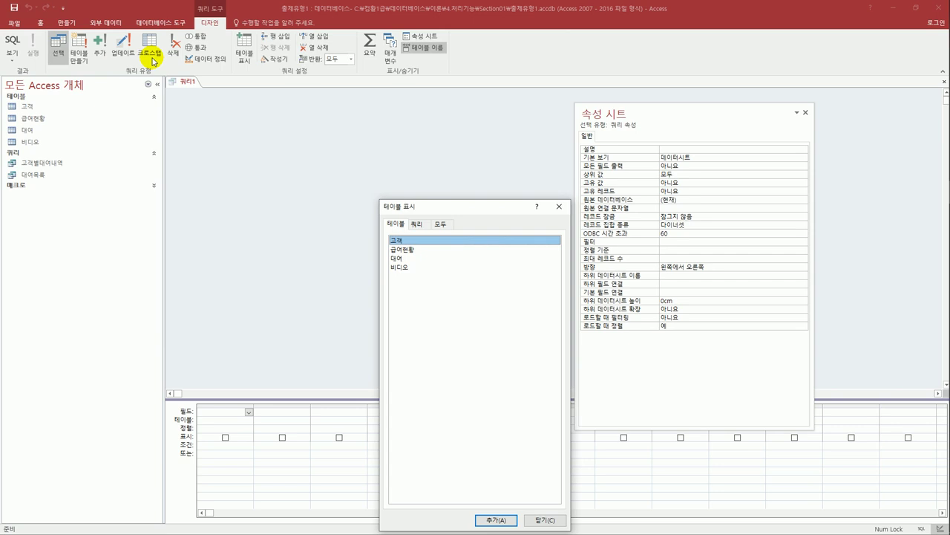
pyautogui.click(410, 269)
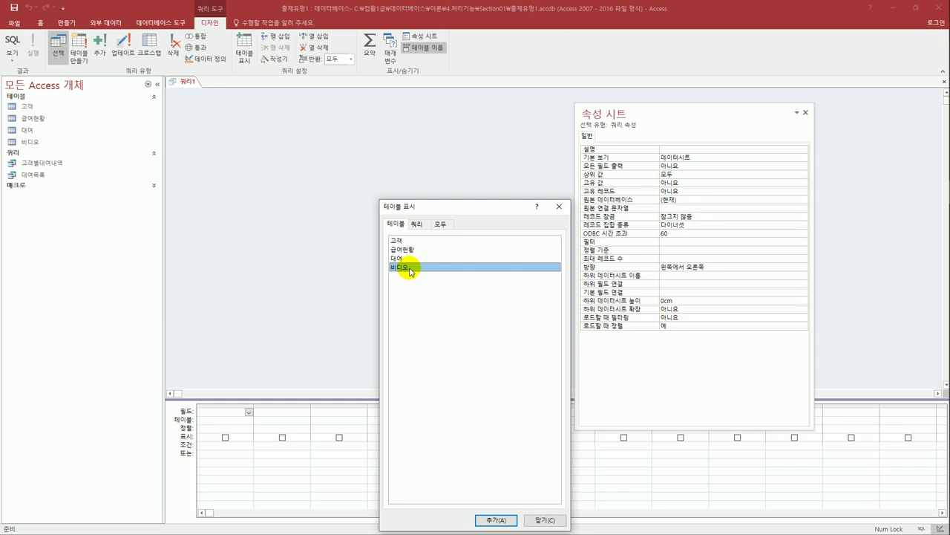
pyautogui.doubleClick(410, 269)
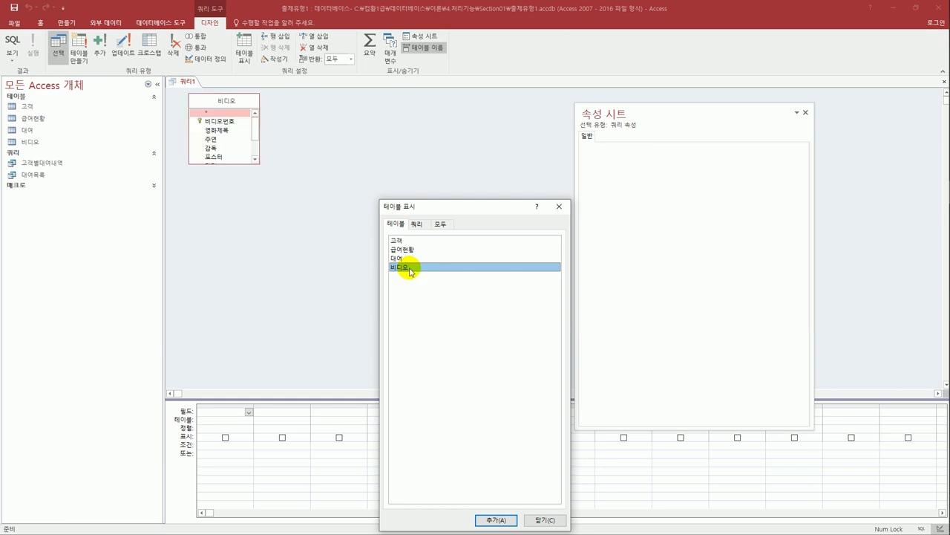
pyautogui.click(562, 208)
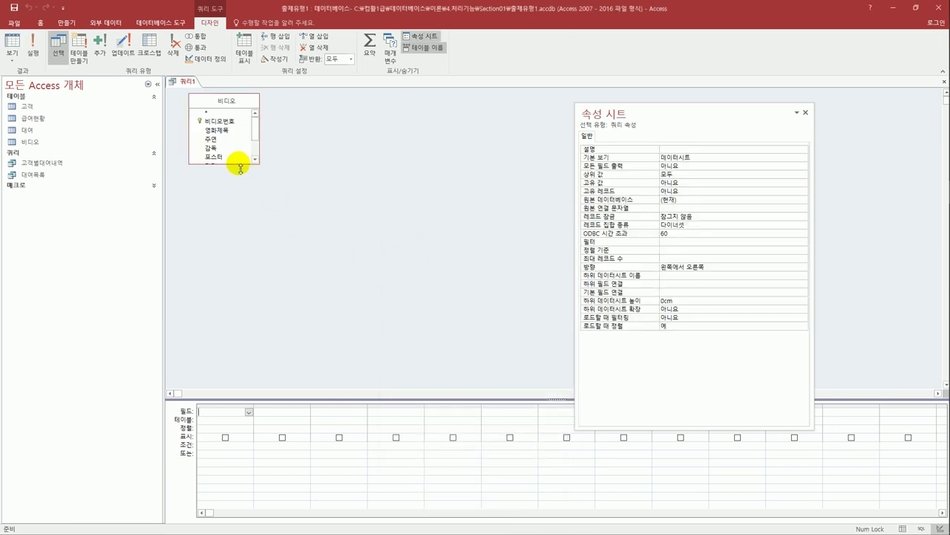
pyautogui.moveTo(240, 169); pyautogui.dragTo(242, 216)
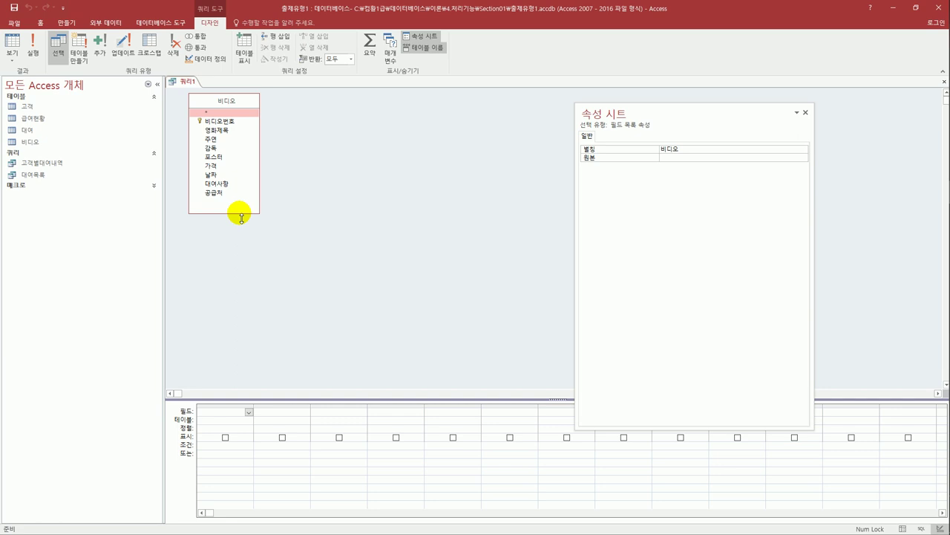
# Add 영화제목, 주연, 감독 and 공급처 to the query grid, sorting 공급처 in ascending order (오름차순).
pyautogui.doubleClick(225, 131)
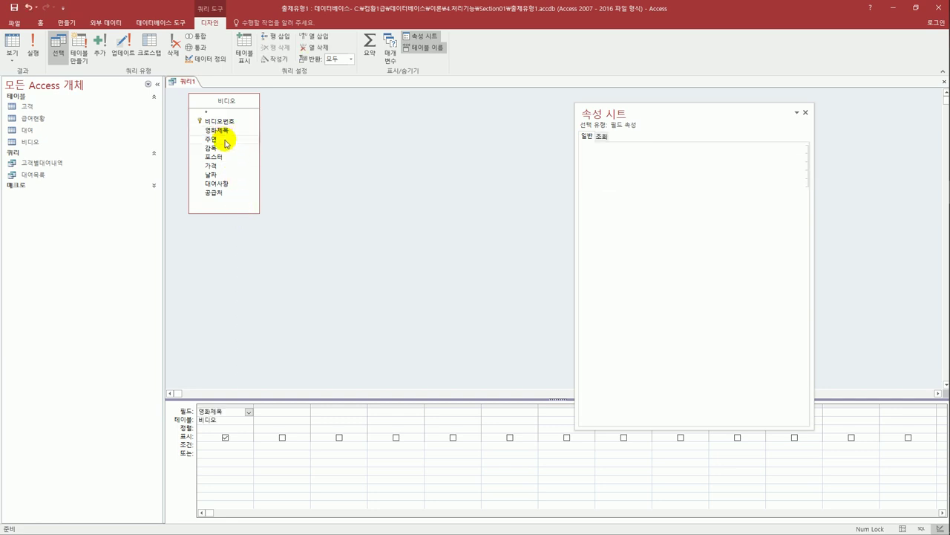
pyautogui.doubleClick(225, 140)
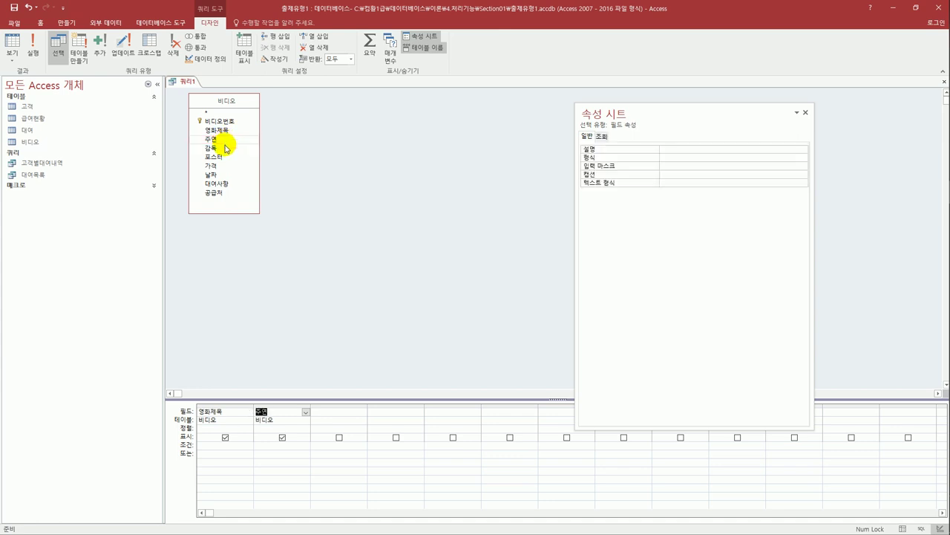
pyautogui.doubleClick(225, 149)
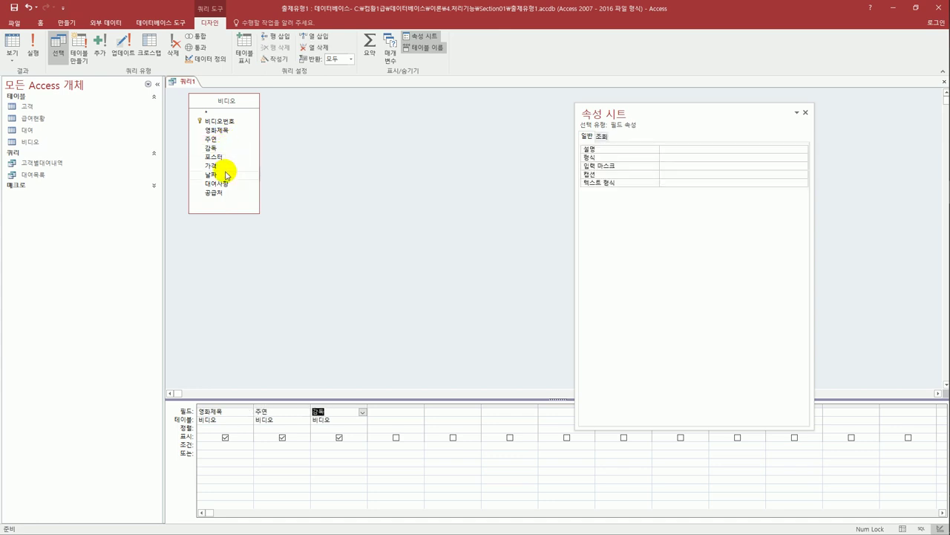
pyautogui.doubleClick(230, 193)
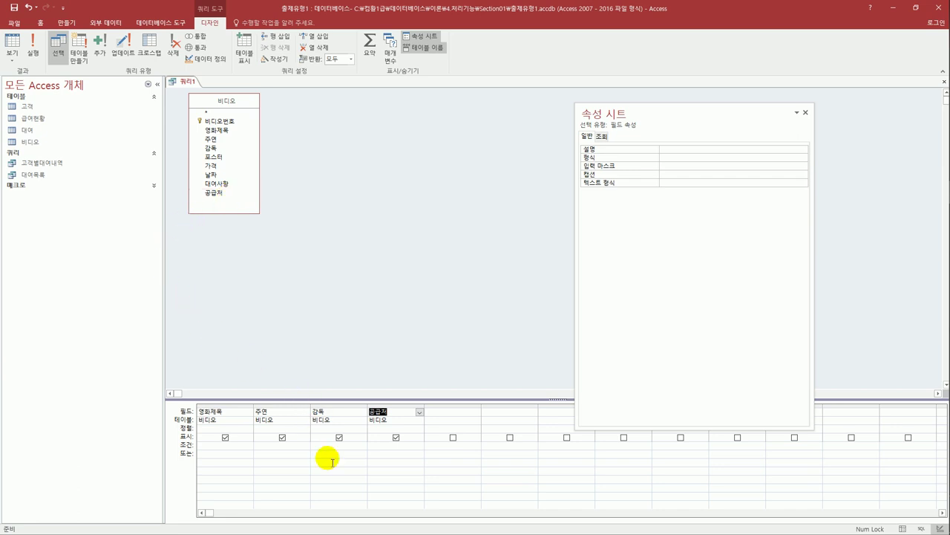
pyautogui.click(395, 428)
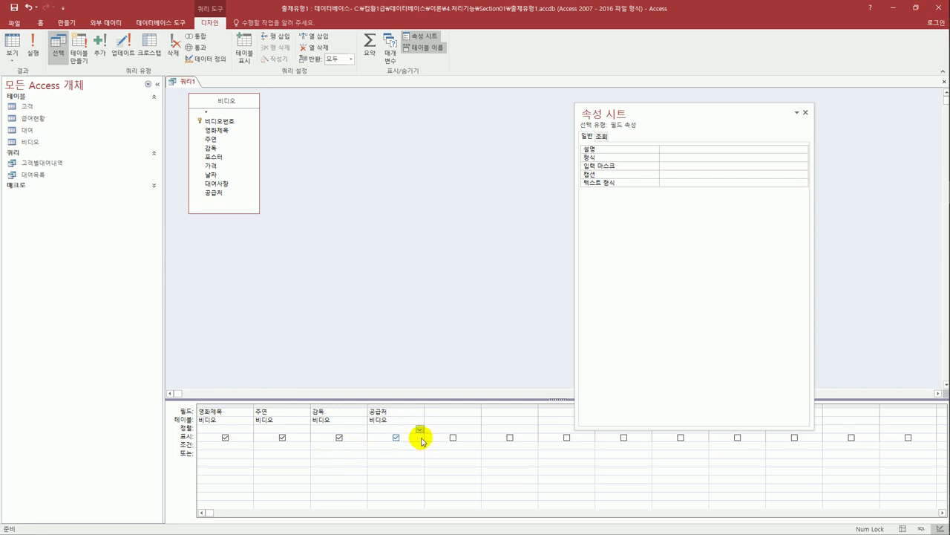
pyautogui.click(420, 429)
pyautogui.click(417, 437)
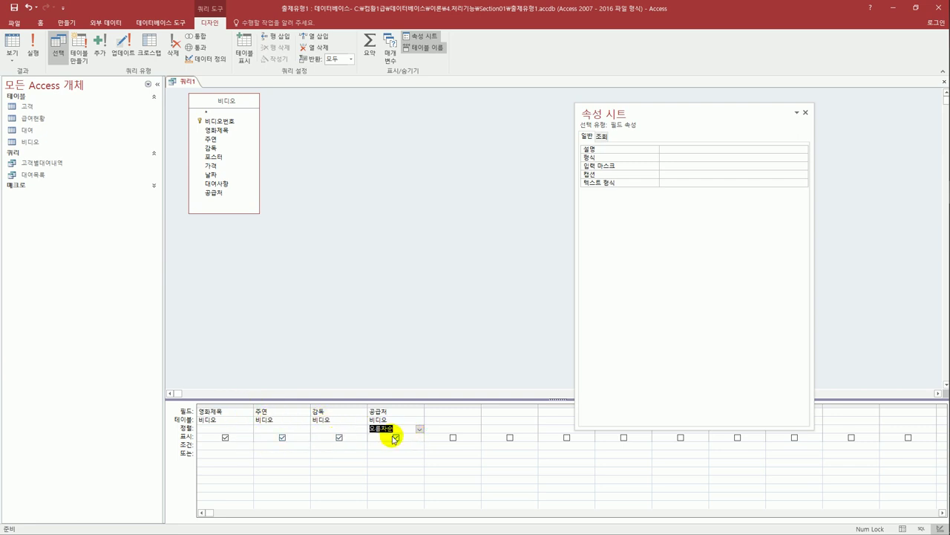
# Add 날짜 to the next column as a hidden field sorted in ascending order (오름차순).
pyautogui.click(435, 411)
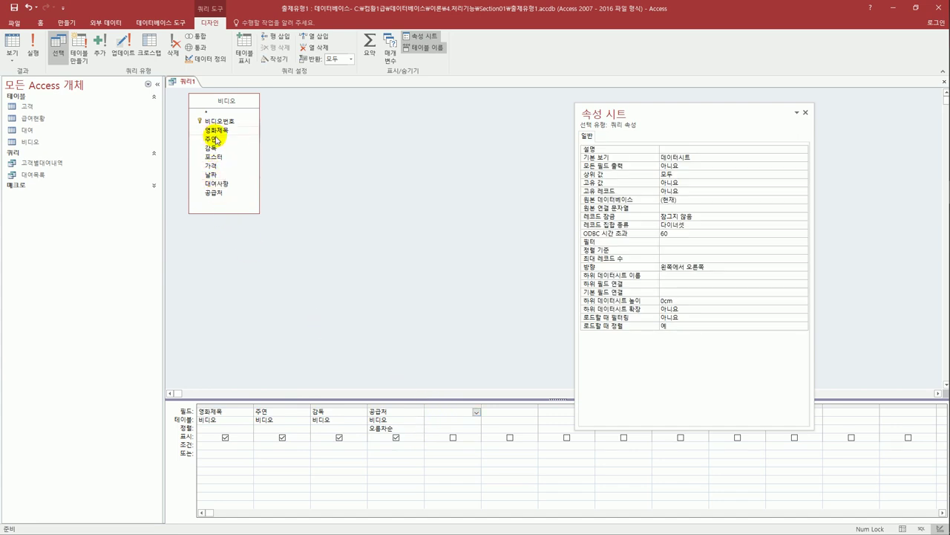
pyautogui.doubleClick(214, 175)
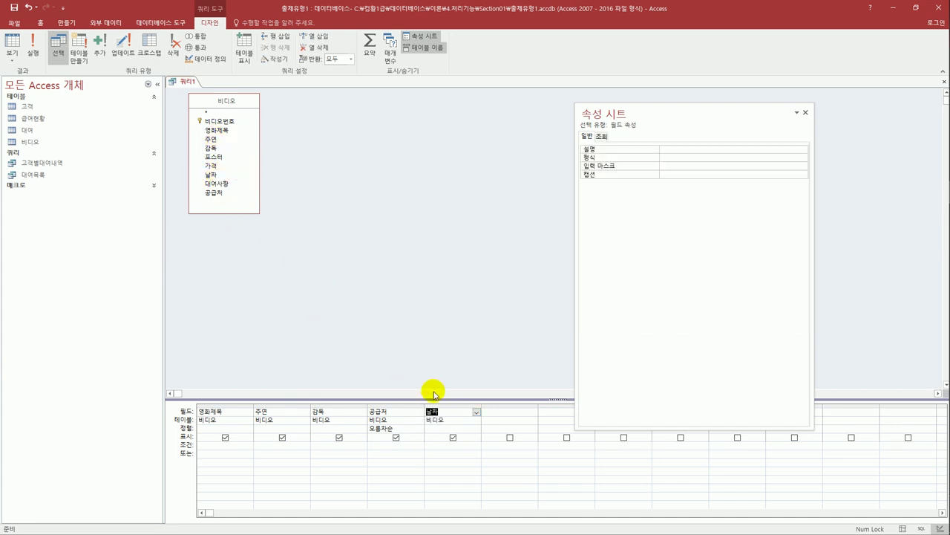
pyautogui.click(452, 437)
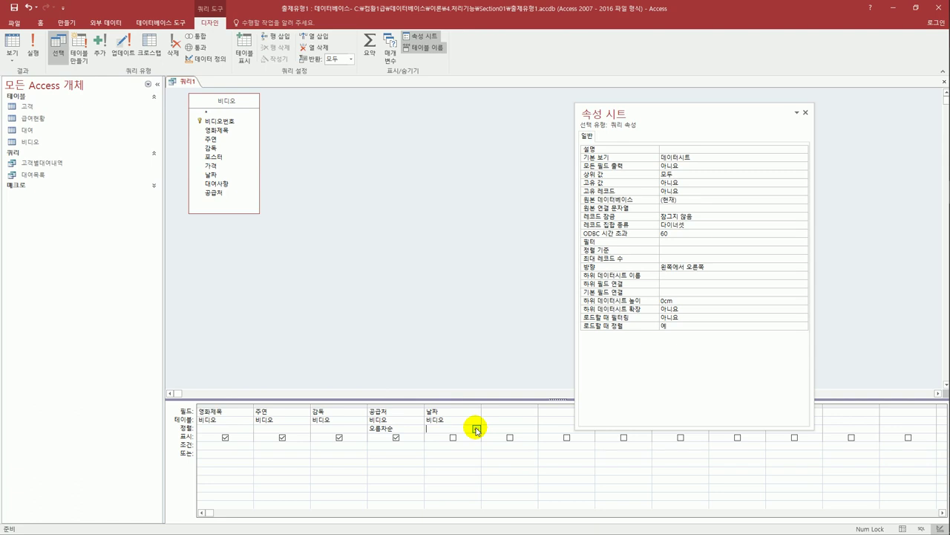
pyautogui.click(476, 429)
pyautogui.click(468, 439)
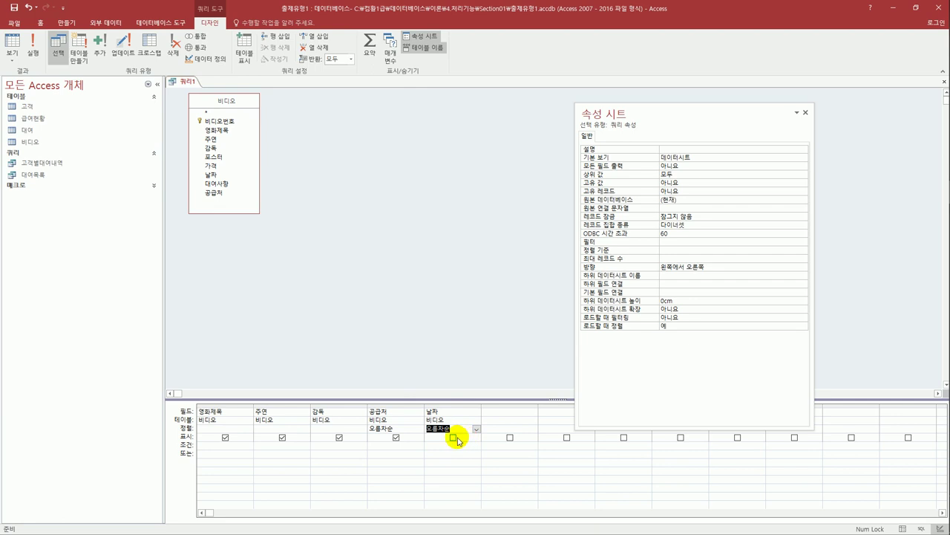
# Display the query in datasheet view and fit the 주연 column's width to its contents.
pyautogui.click(272, 447)
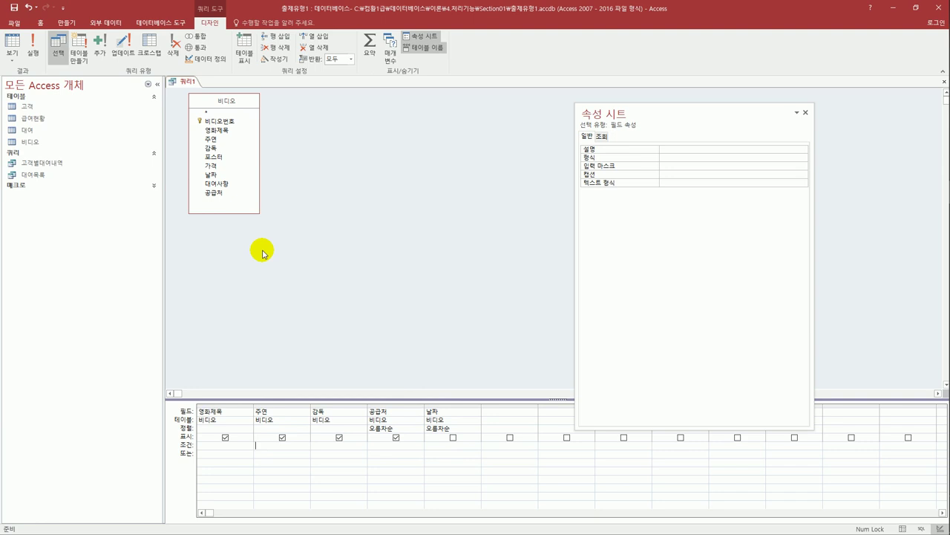
pyautogui.click(11, 46)
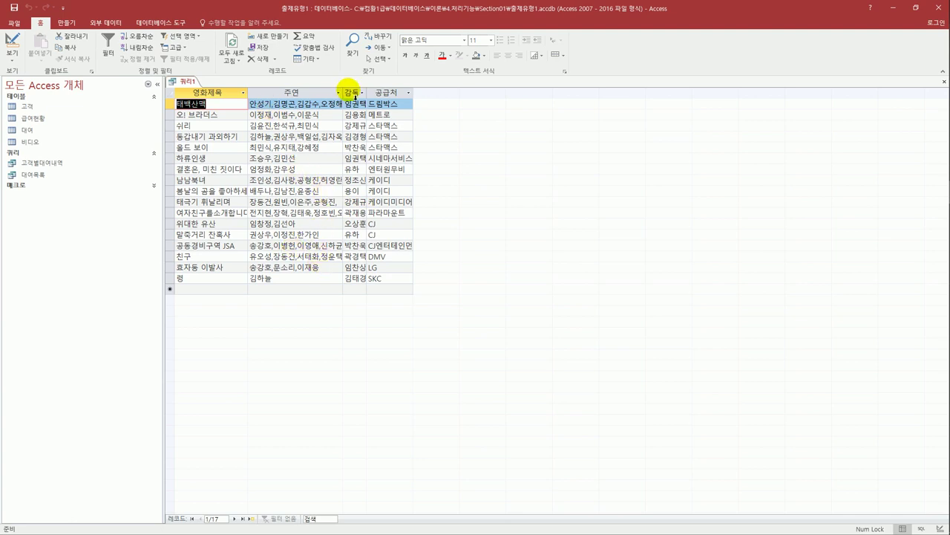
pyautogui.doubleClick(343, 92)
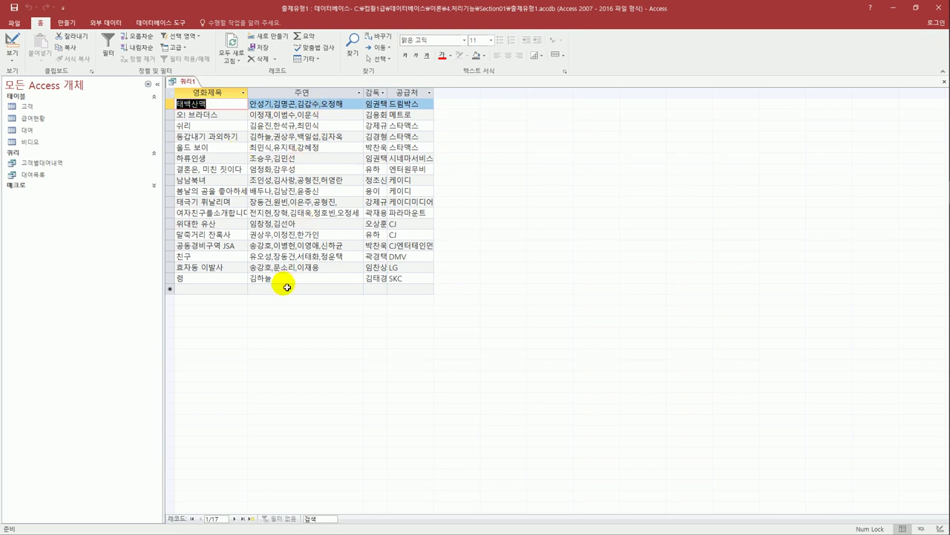
# Return to design view, enter the parameter criterion [주연배우 이름을 입력하세요] for 주연 and widen that grid column.
pyautogui.click(7, 58)
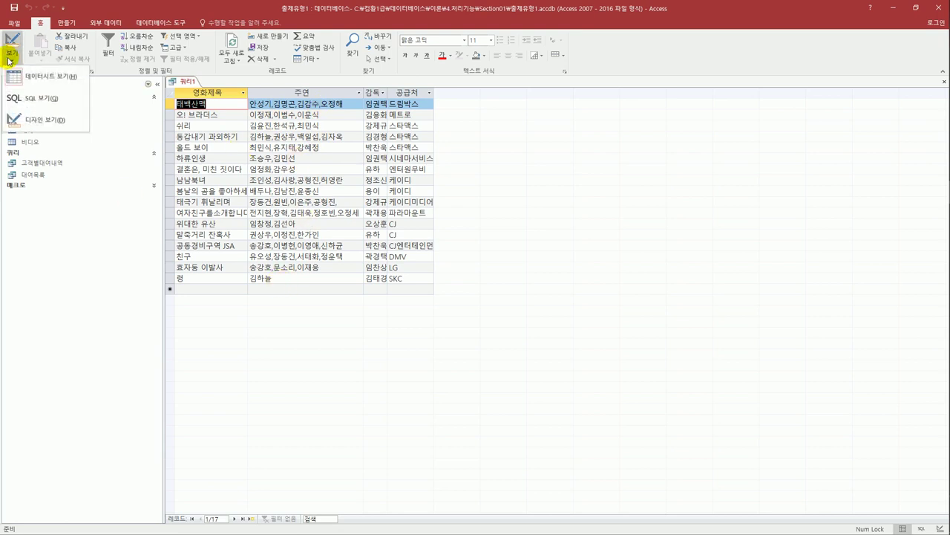
pyautogui.click(18, 118)
pyautogui.click(288, 446)
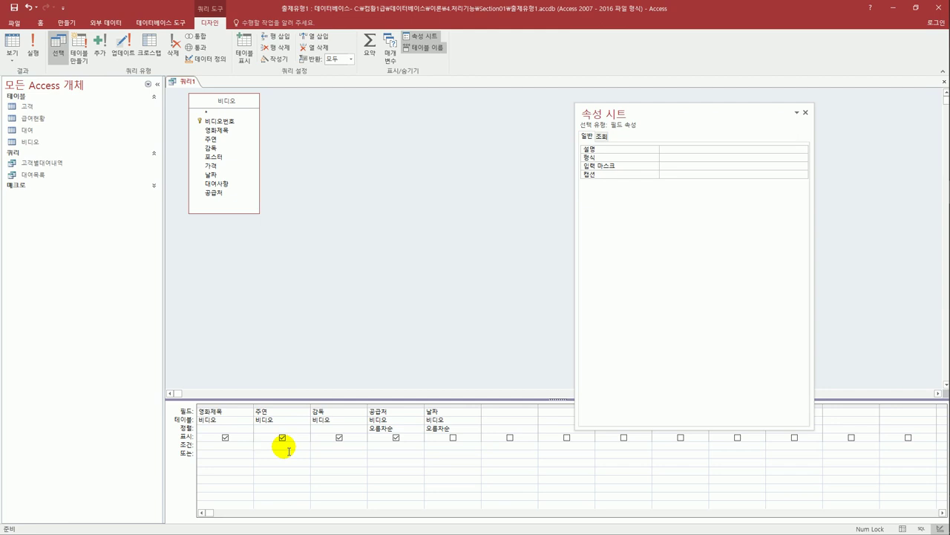
pyautogui.write('[ㅈ')
pyautogui.write('주연배')
pyautogui.write('우 이름을 입')
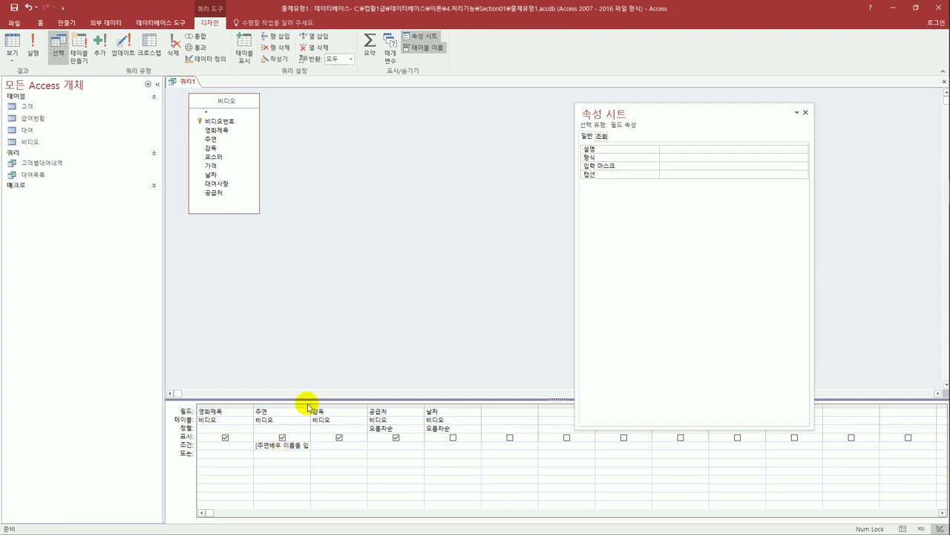
pyautogui.moveTo(314, 409); pyautogui.dragTo(402, 410)
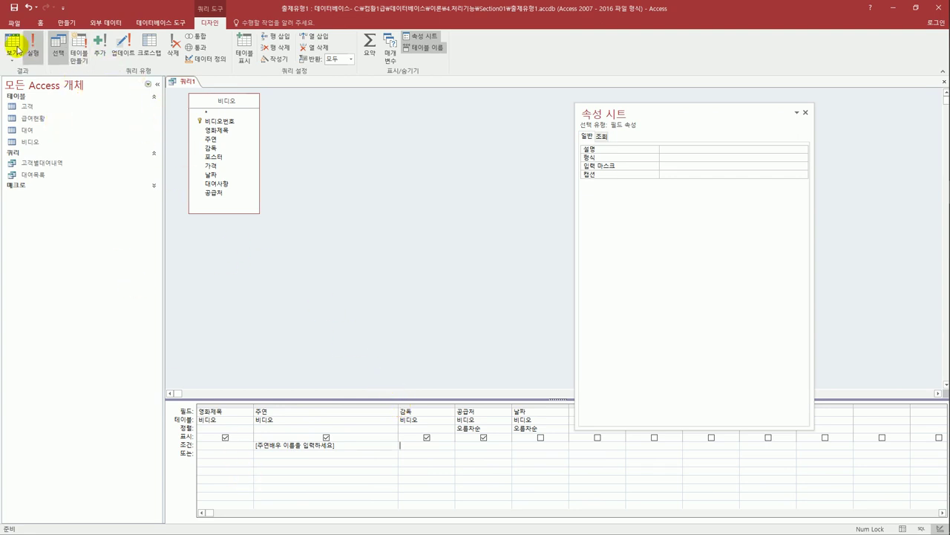
# Test the parameter query in datasheet view with 장동건 as the lead actor's name.
pyautogui.click(16, 50)
pyautogui.write('정ㄷ')
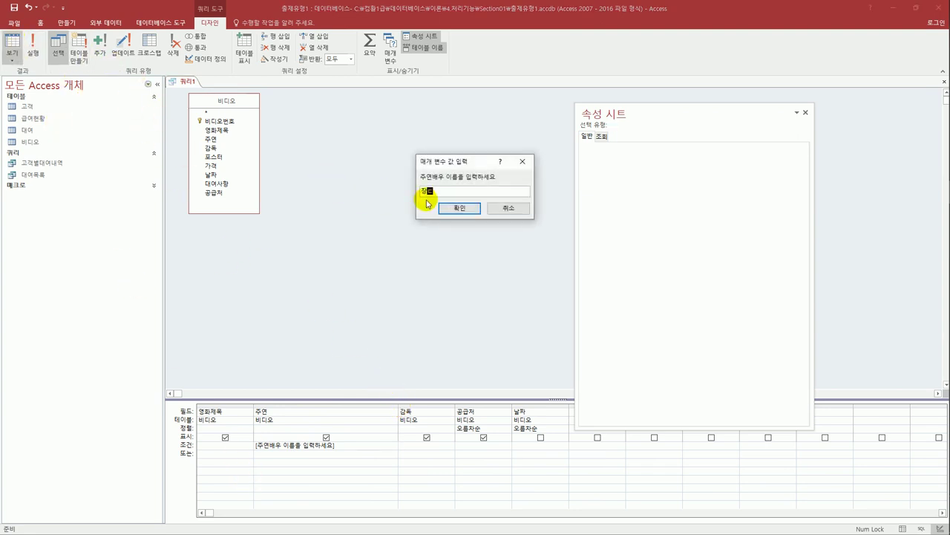
pyautogui.write('동건')
pyautogui.press('BackSpace')
pyautogui.press('BackSpace')
pyautogui.write('동건')
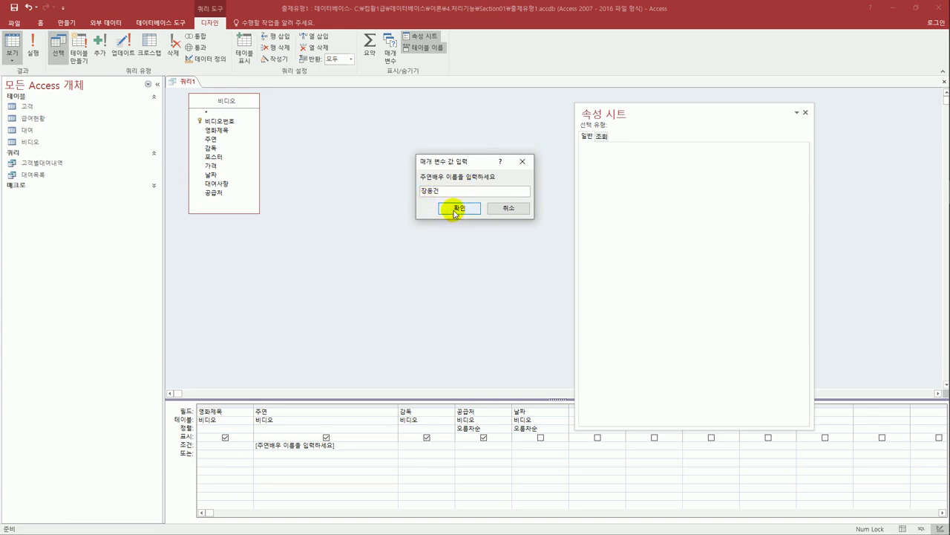
pyautogui.click(458, 209)
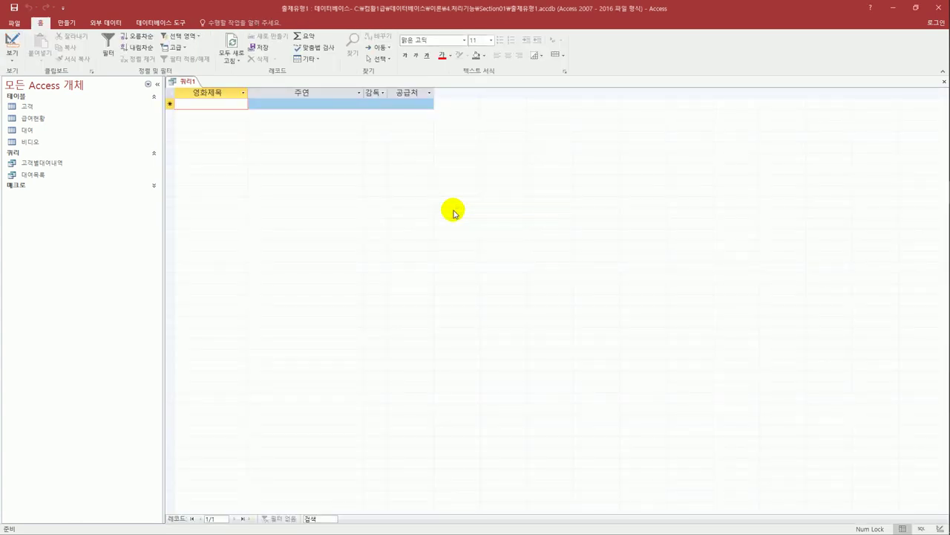
# Return to design view and change the 주연 criterion to Like "*" & [주연배우 이름을 입력하세요] & "*" for partial matching.
pyautogui.click(4, 63)
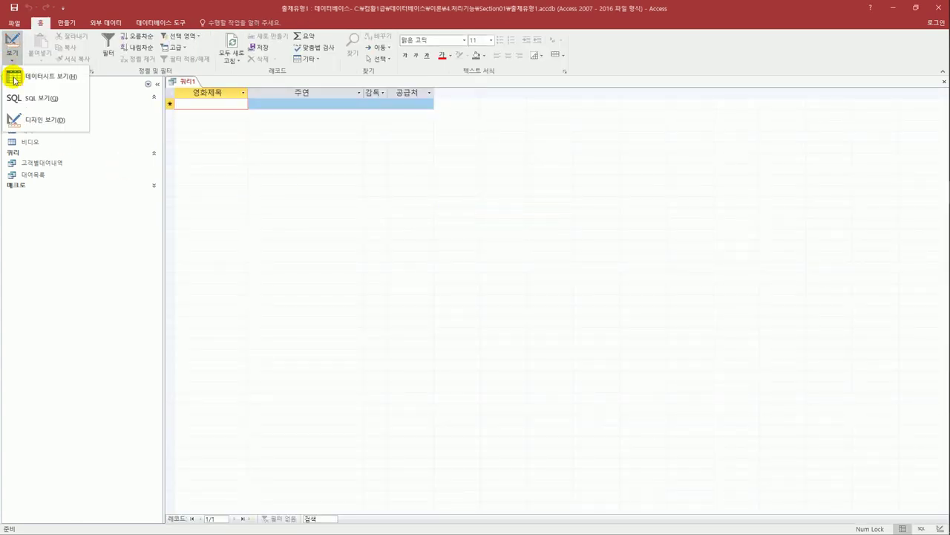
pyautogui.click(89, 119)
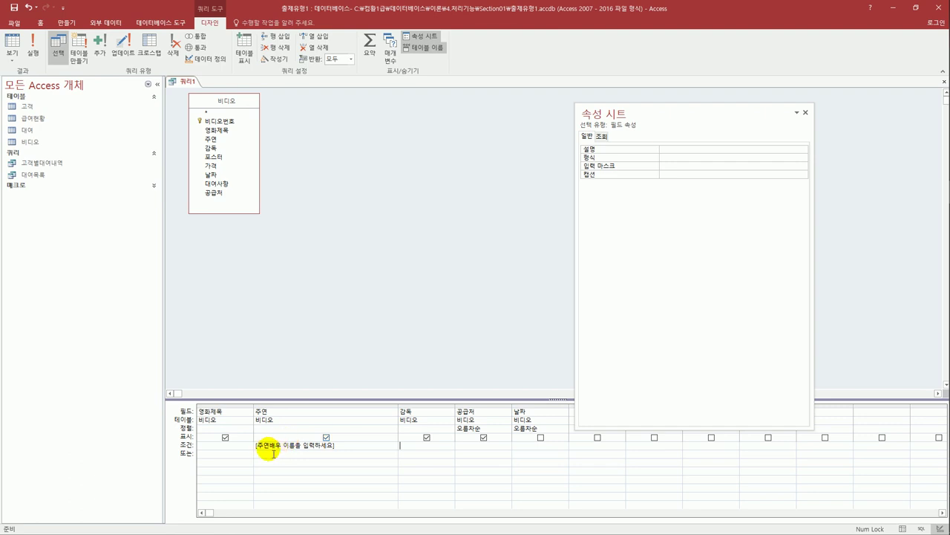
pyautogui.click(260, 447)
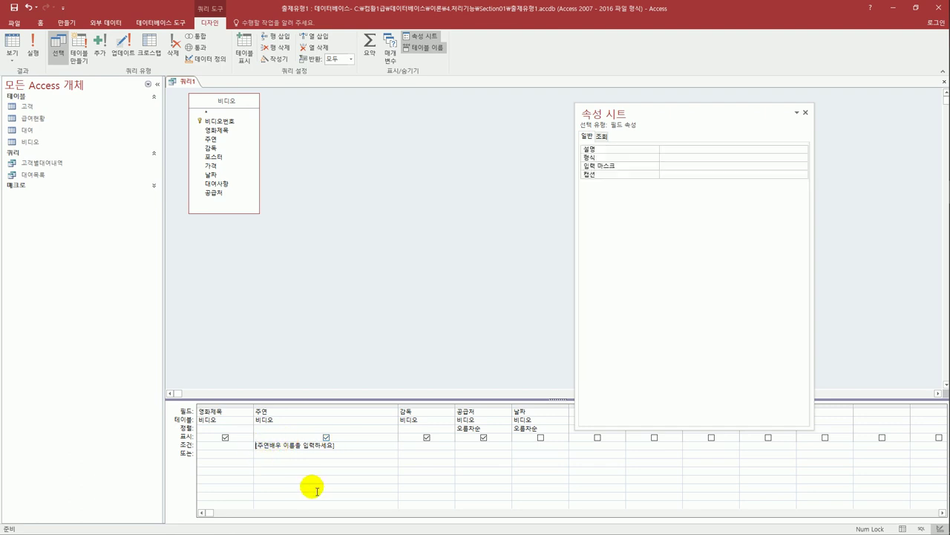
pyautogui.write('like ')
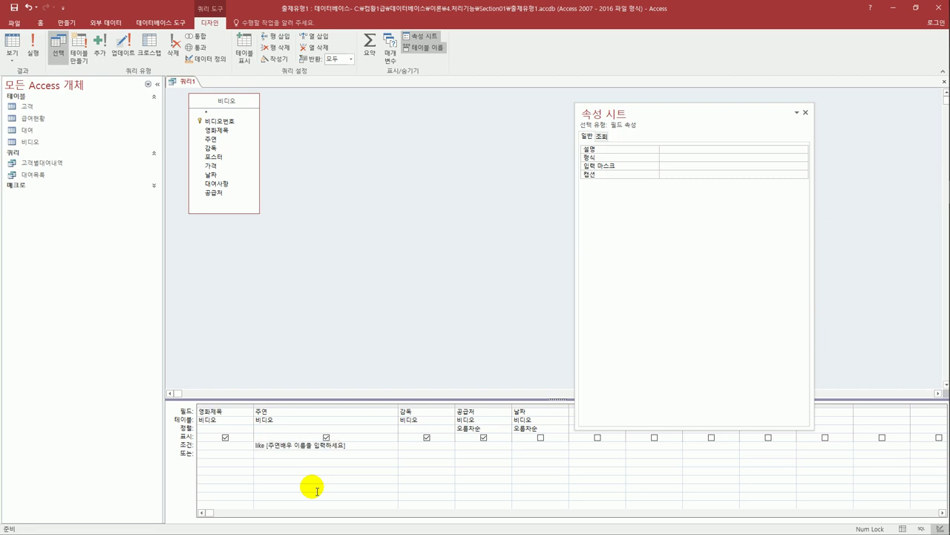
pyautogui.write('*&')
pyautogui.write(' *')
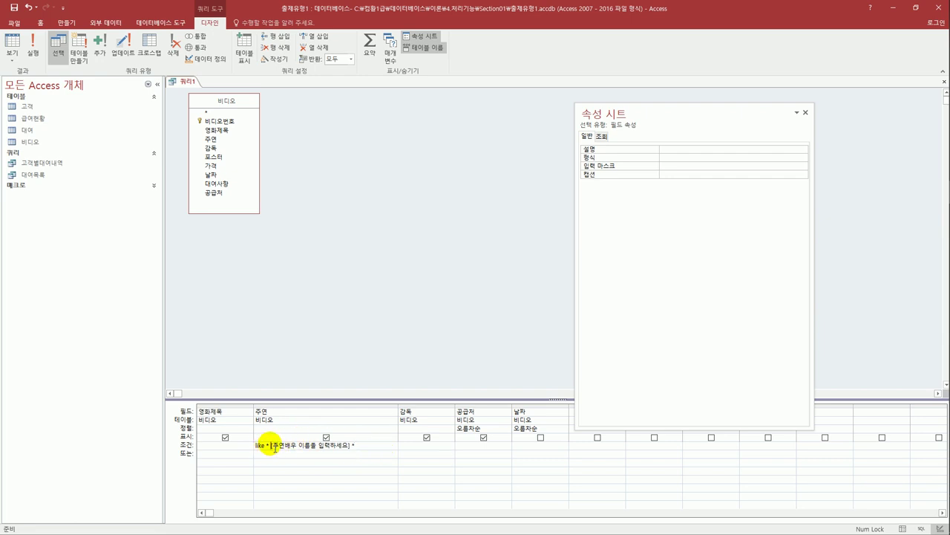
pyautogui.write('&')
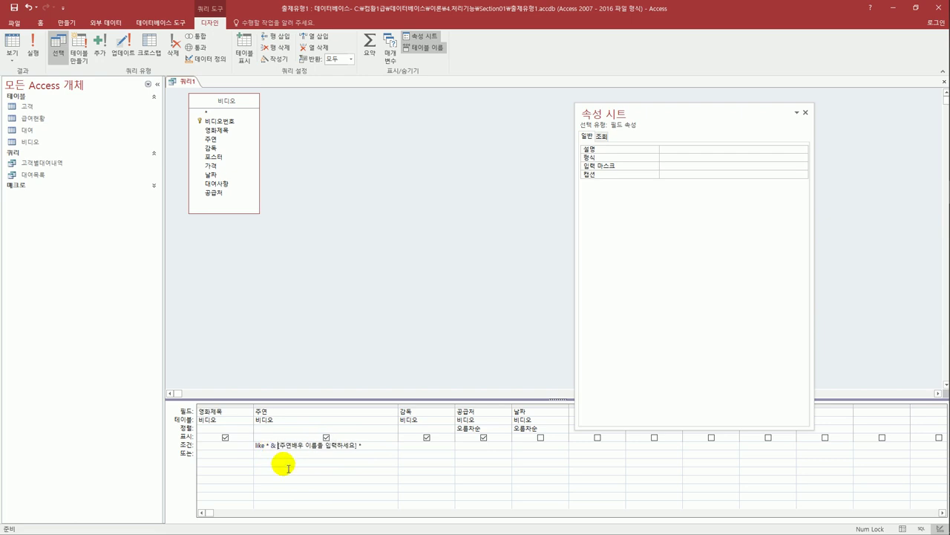
pyautogui.press('End')
pyautogui.write('& "')
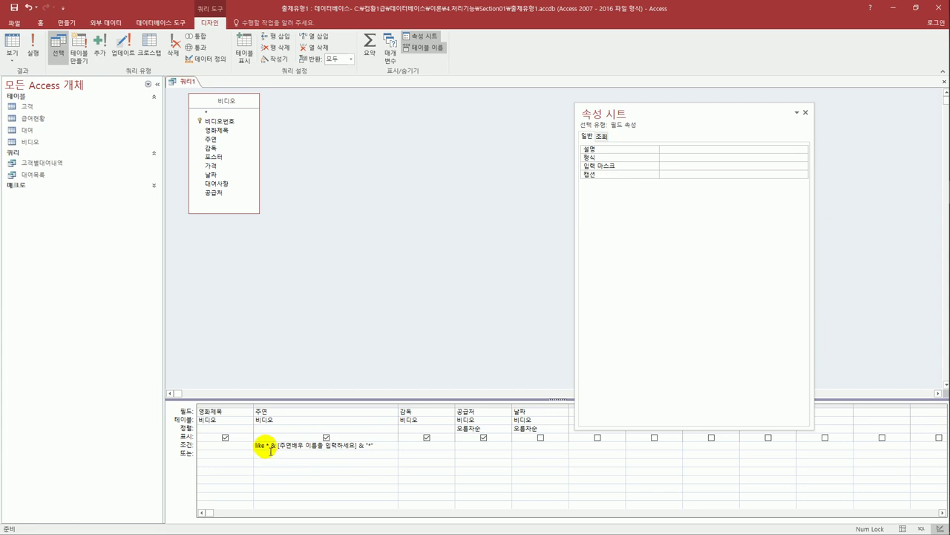
pyautogui.click(271, 446)
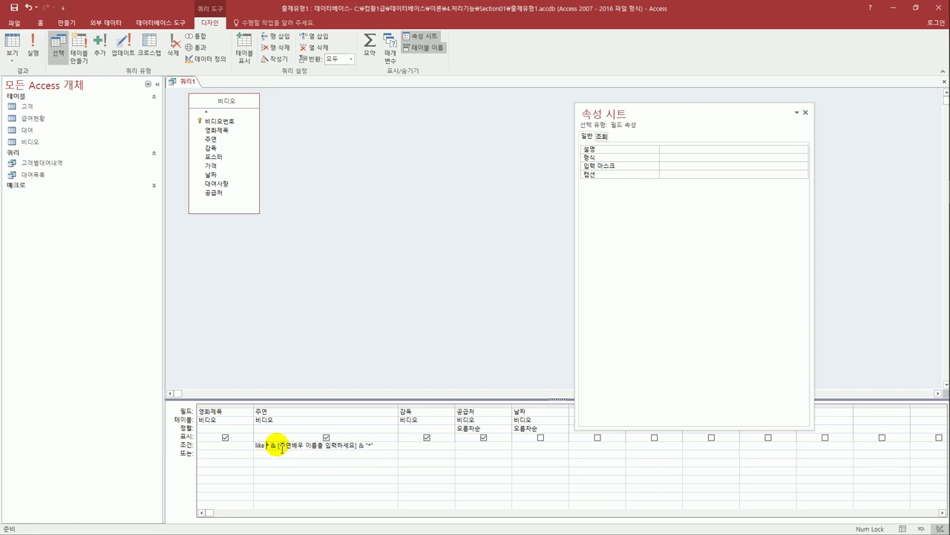
pyautogui.write('"*"')
pyautogui.click(280, 462)
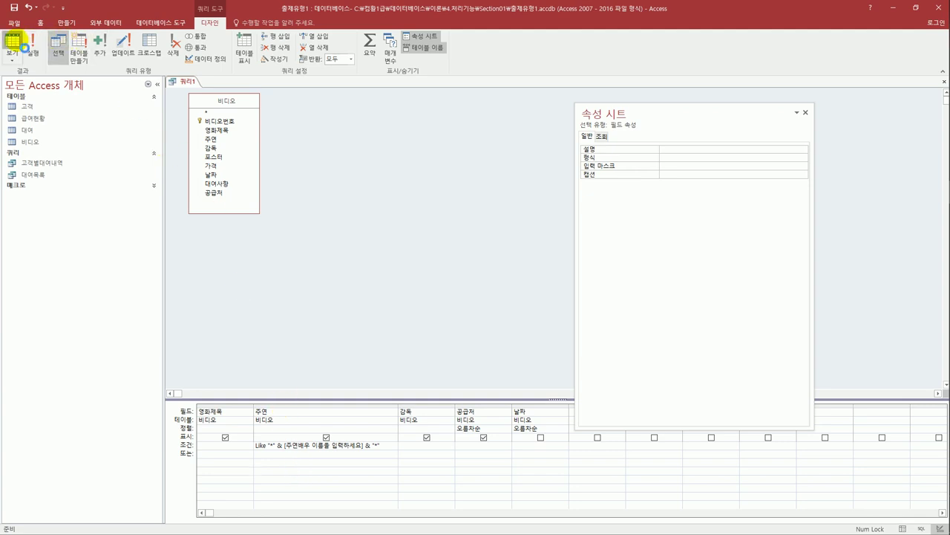
# Test the partial-match query in datasheet view with 장동건 as the parameter and check where the name occurs in 주연.
pyautogui.click(13, 42)
pyautogui.write('wjs')
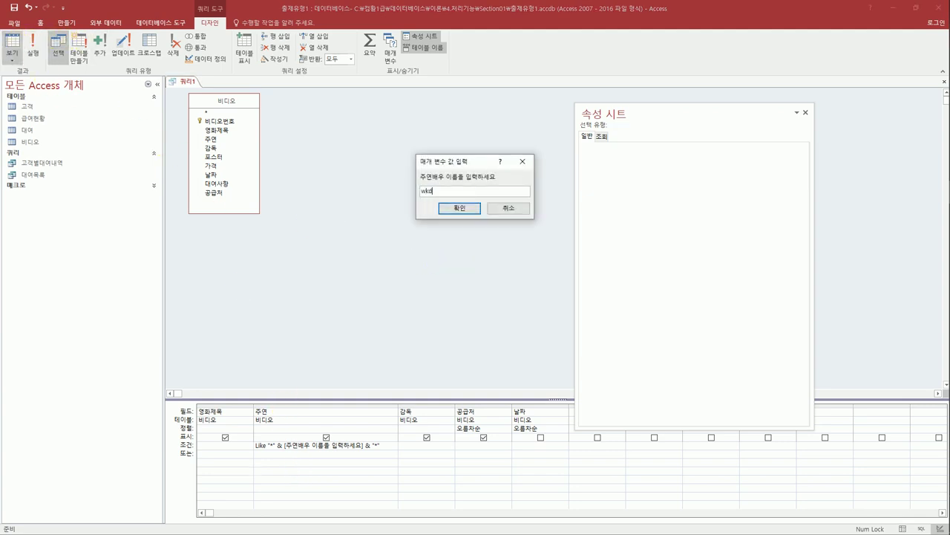
pyautogui.press('BackSpace')
pyautogui.press('BackSpace')
pyautogui.press('BackSpace')
pyautogui.write('장동건')
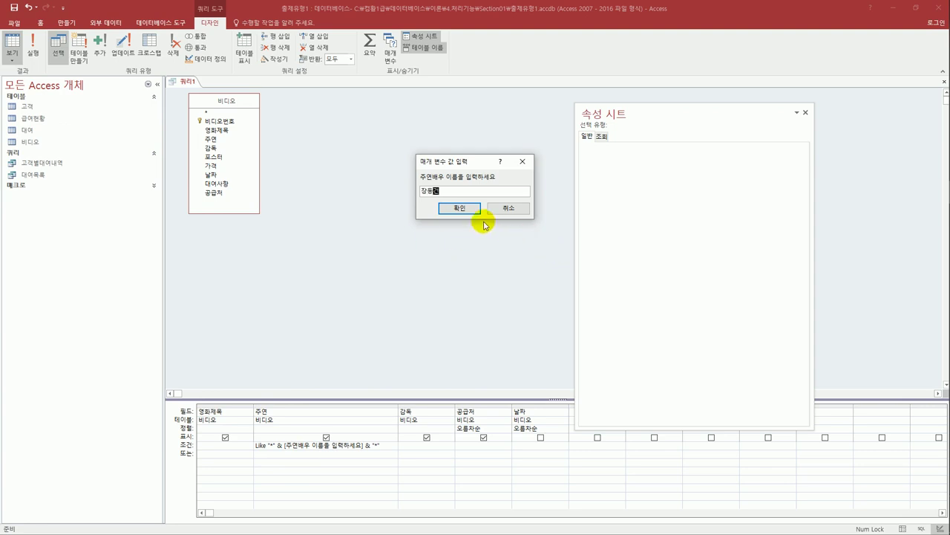
pyautogui.click(468, 208)
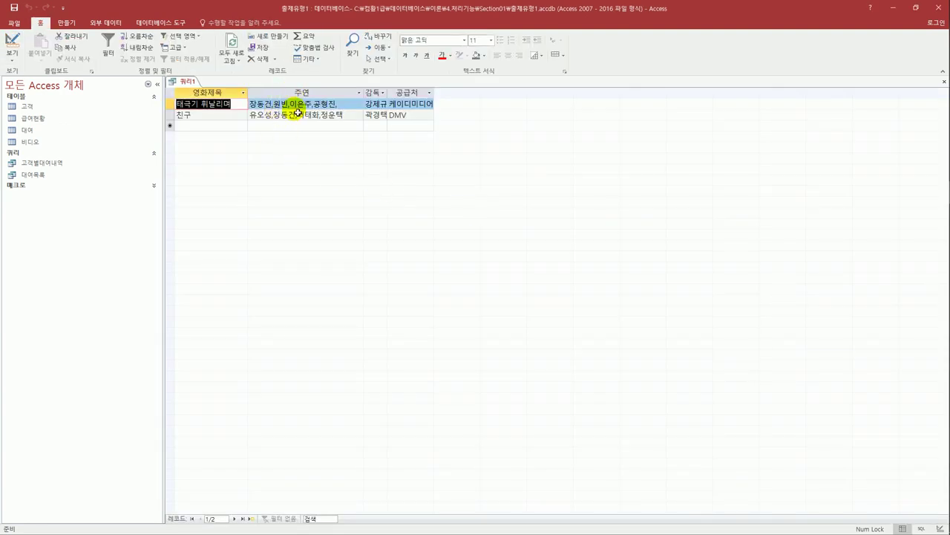
pyautogui.click(279, 104)
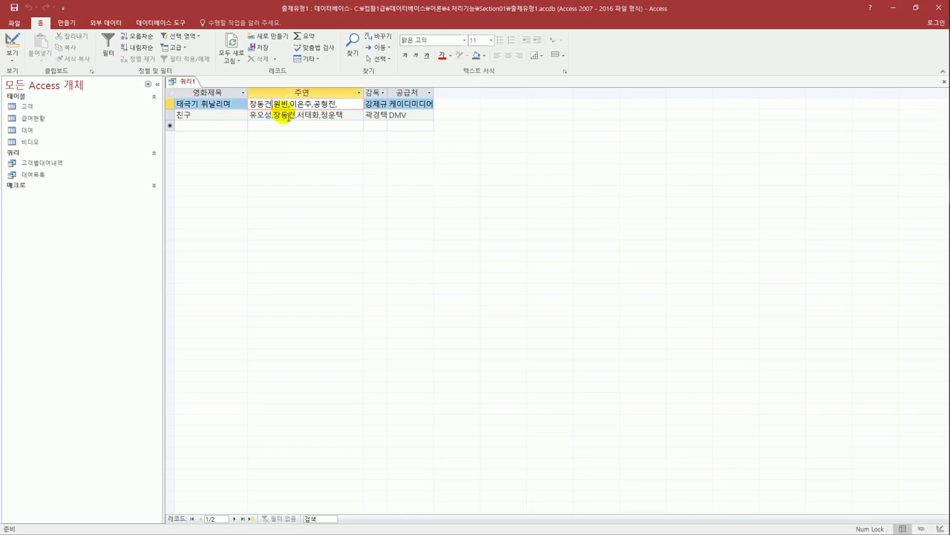
pyautogui.click(283, 115)
pyautogui.click(275, 104)
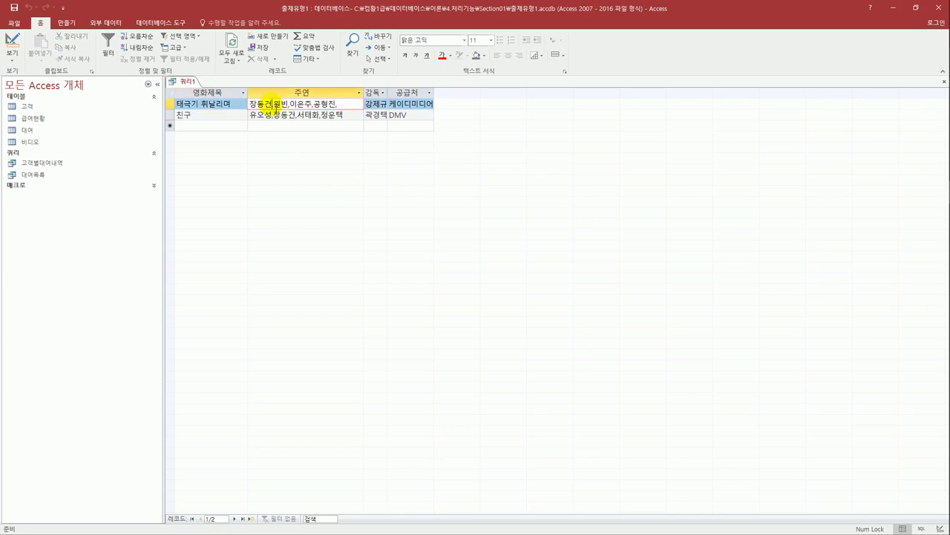
pyautogui.click(283, 116)
# Return to design view, save the query as 배우별영화조회 and close it.
pyautogui.click(10, 64)
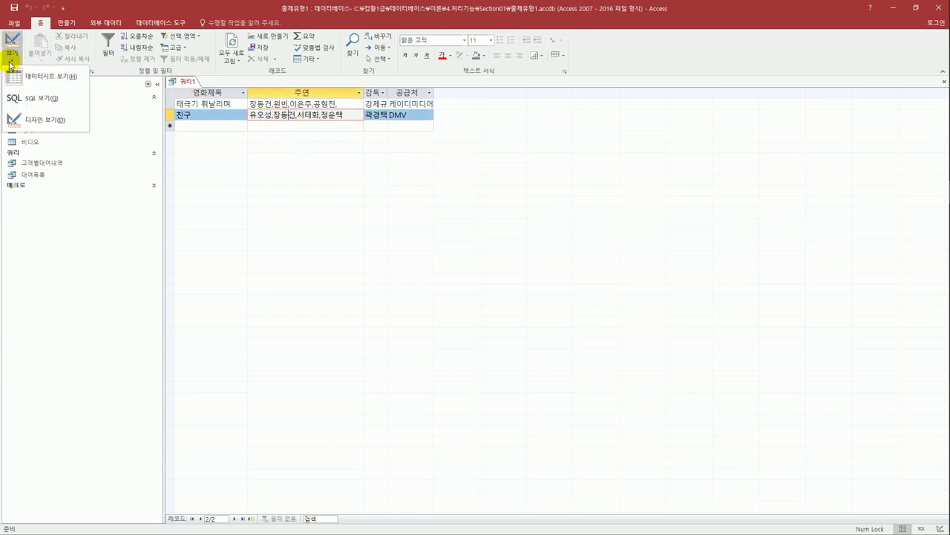
pyautogui.click(19, 119)
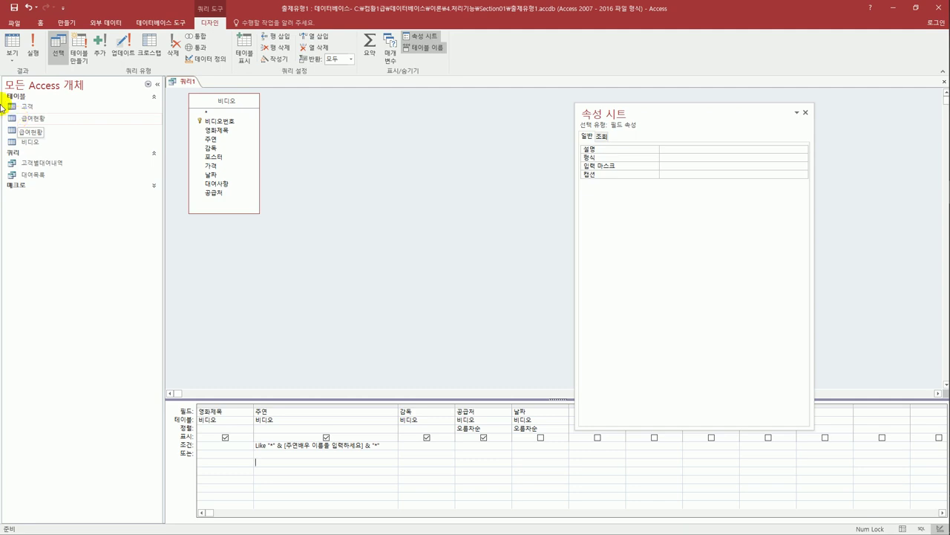
pyautogui.click(13, 9)
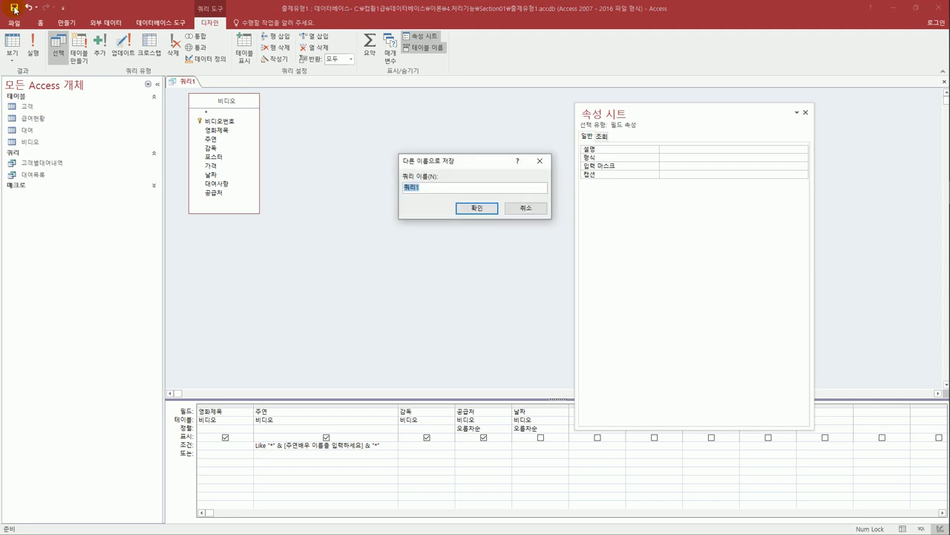
pyautogui.write('ㅈ')
pyautogui.write('우별')
pyautogui.write('영화')
pyautogui.write('조회')
pyautogui.click(475, 208)
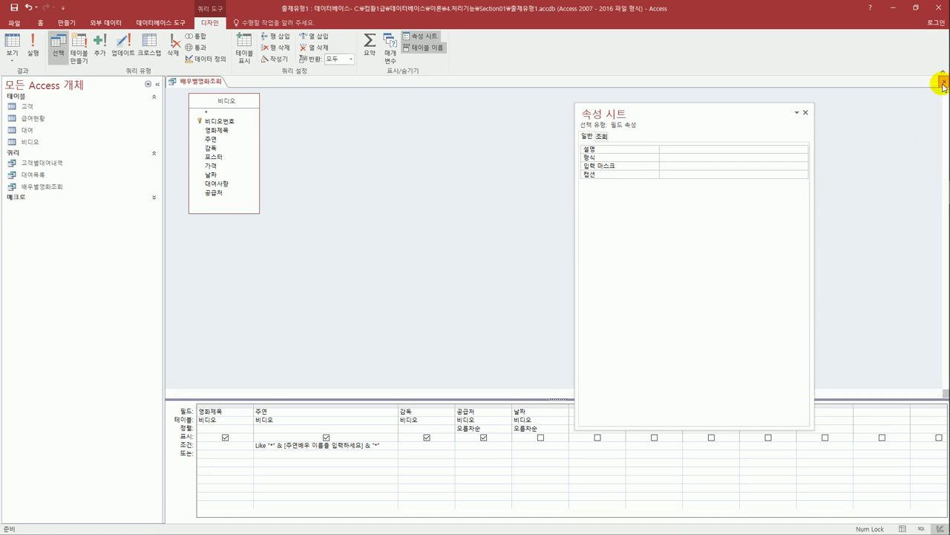
pyautogui.click(944, 84)
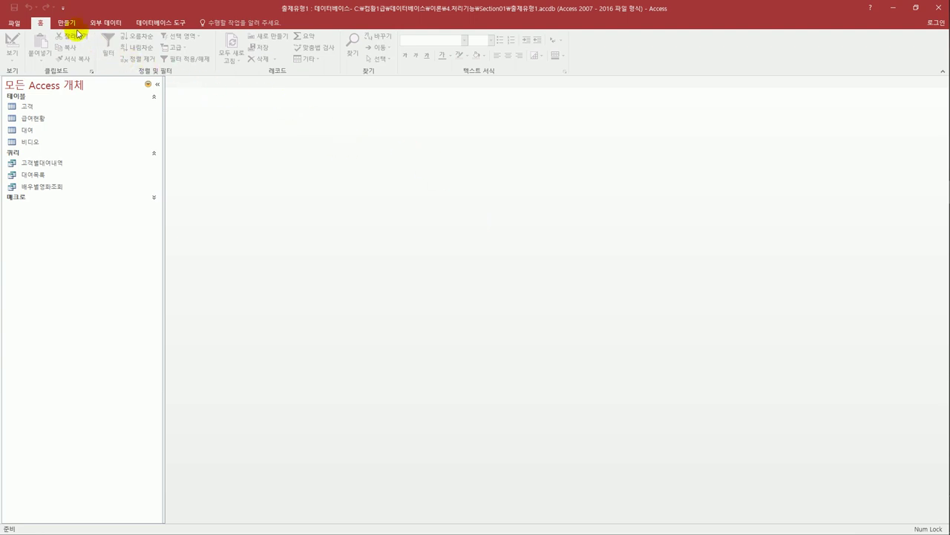
# Create a new query in design view based on the 고객 table.
pyautogui.click(71, 27)
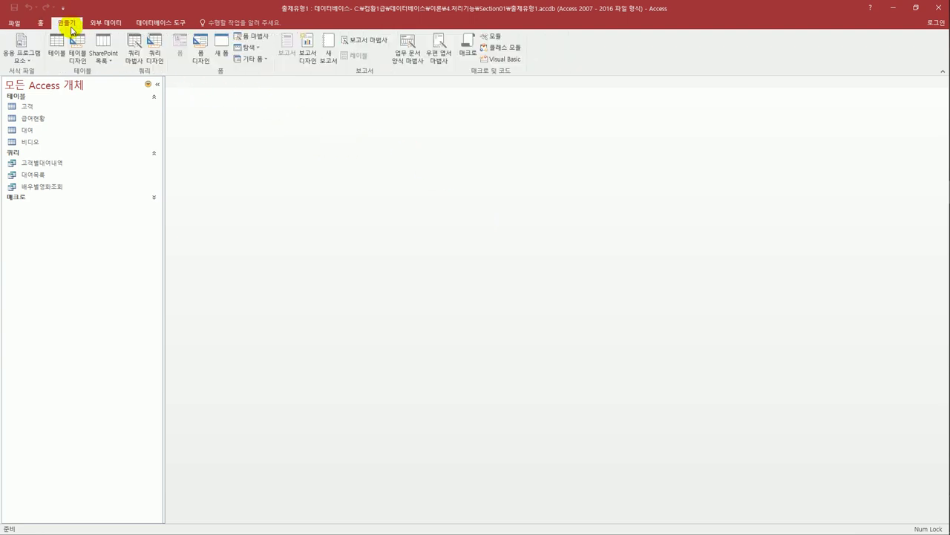
pyautogui.click(153, 58)
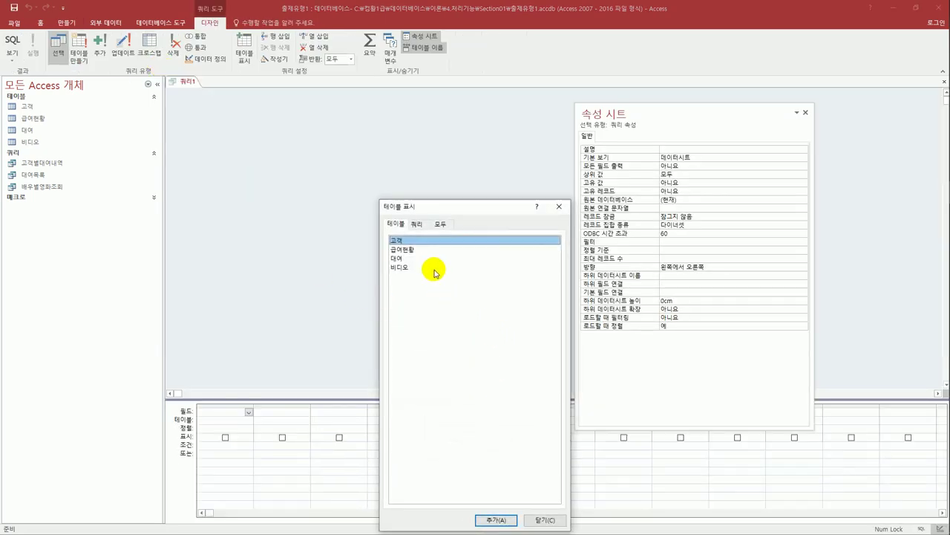
pyautogui.doubleClick(421, 241)
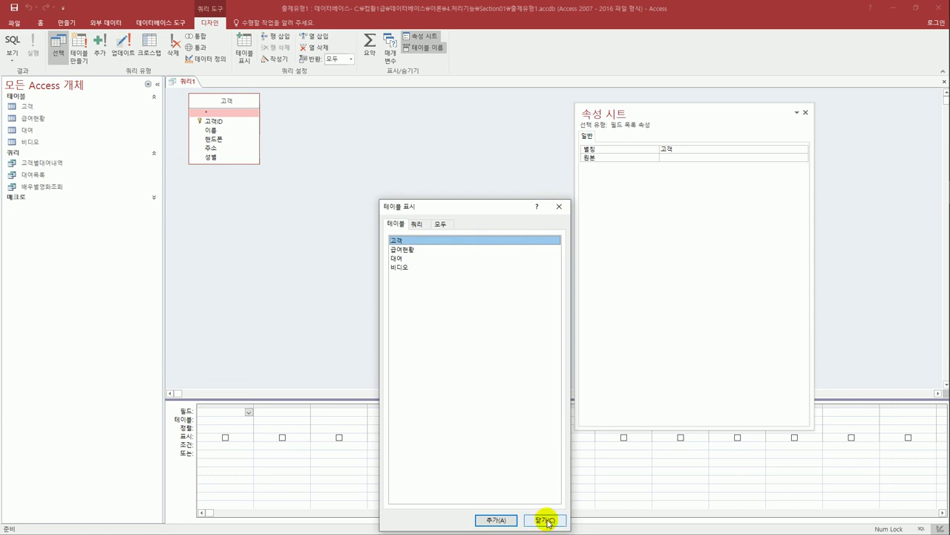
pyautogui.click(546, 520)
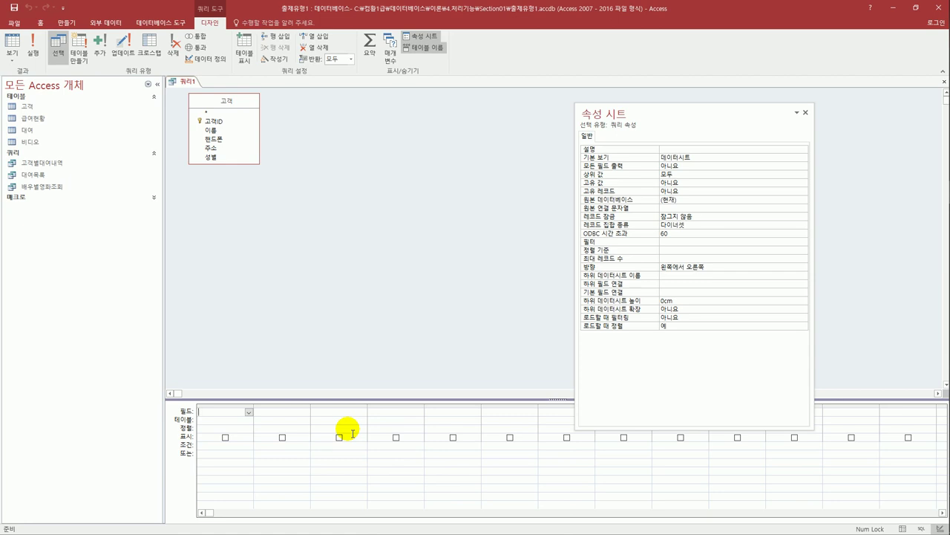
# Add the 고객ID, 이름, 핸드폰 and 성별 fields of 고객 to the query grid.
pyautogui.click(232, 124)
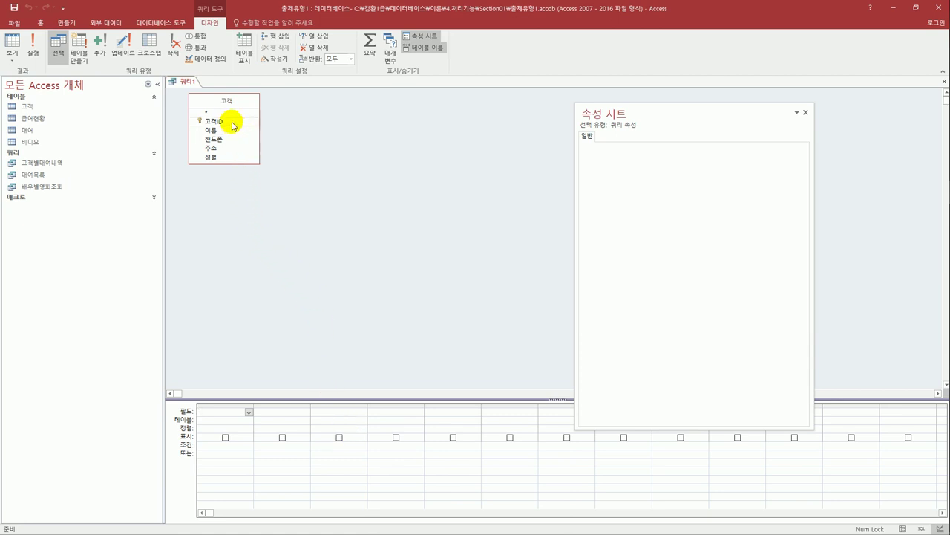
pyautogui.doubleClick(232, 123)
pyautogui.doubleClick(231, 130)
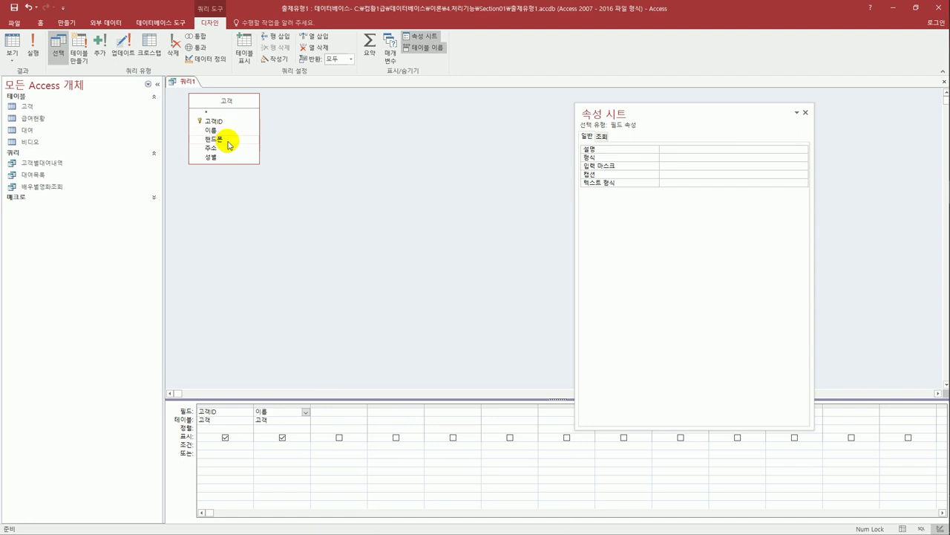
pyautogui.doubleClick(228, 140)
pyautogui.doubleClick(227, 157)
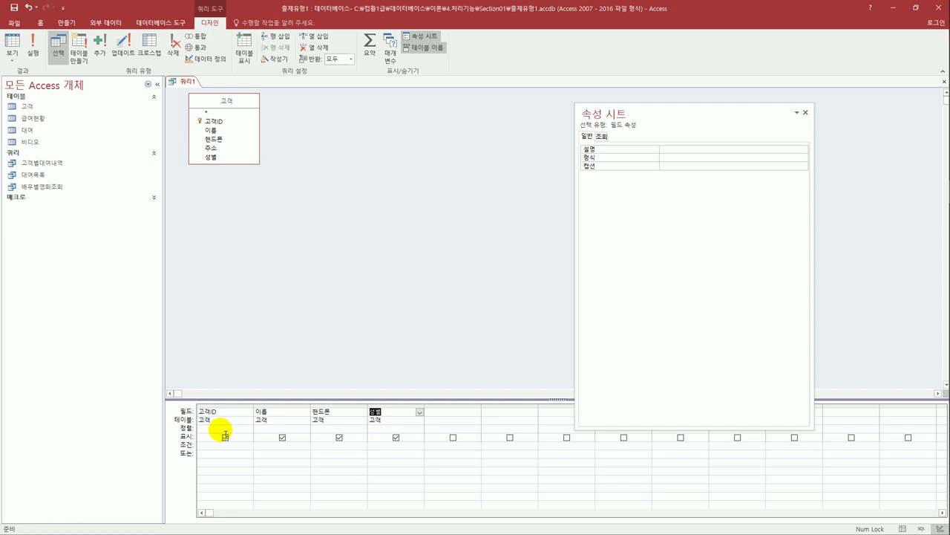
# Enter the criterion Not In (select 전화번호 from 대여) for 고객ID and widen that grid column to fit it.
pyautogui.click(227, 450)
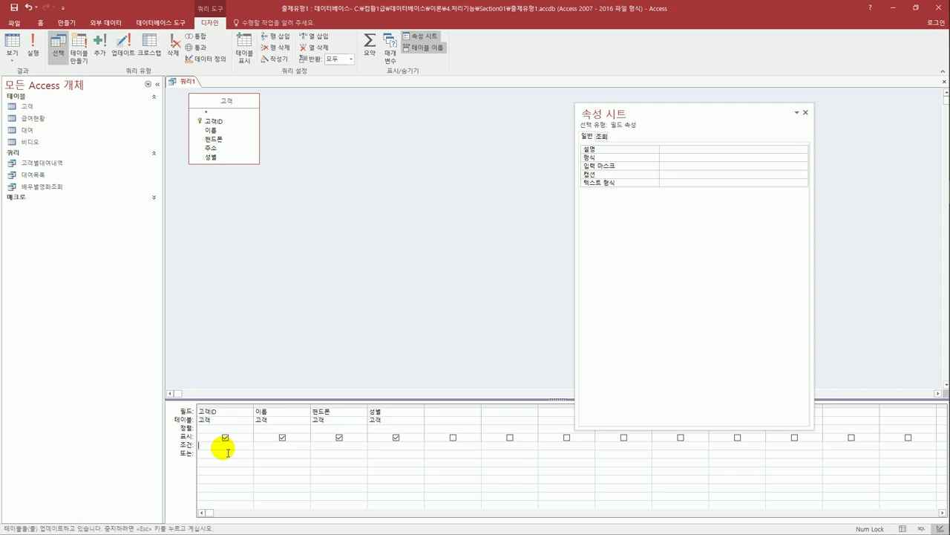
pyautogui.write('not in ')
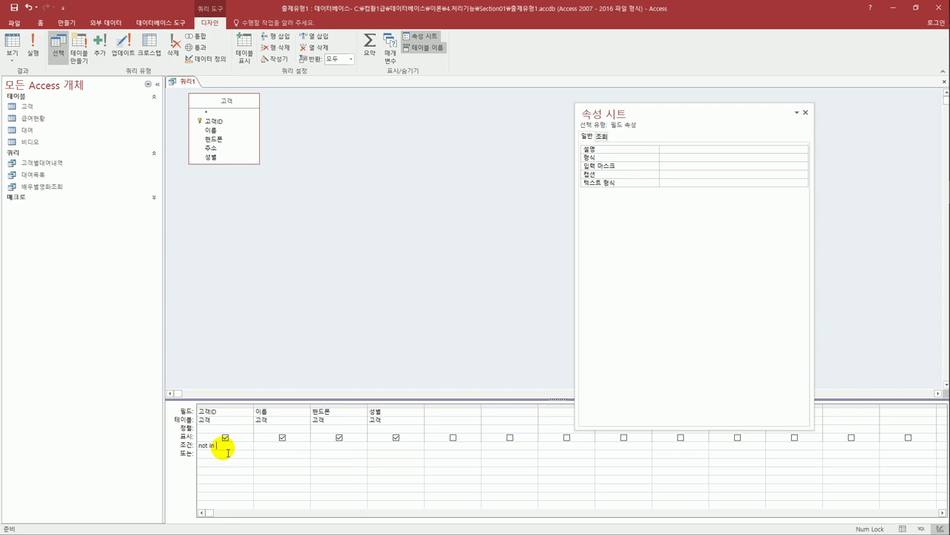
pyautogui.write('(sel')
pyautogui.write('ect')
pyautogui.write(' 전화번호 ')
pyautogui.write('from 대여')
pyautogui.click(228, 452)
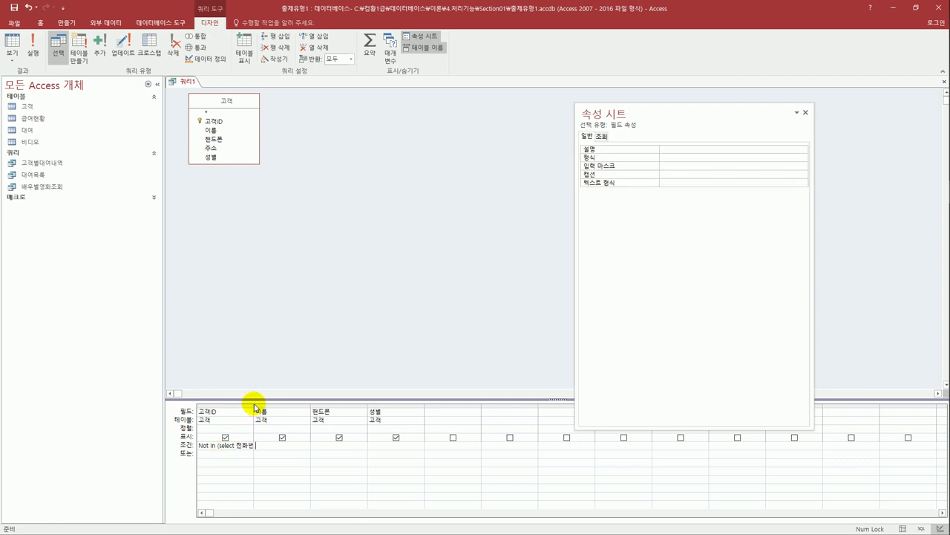
pyautogui.moveTo(253, 408); pyautogui.dragTo(350, 409)
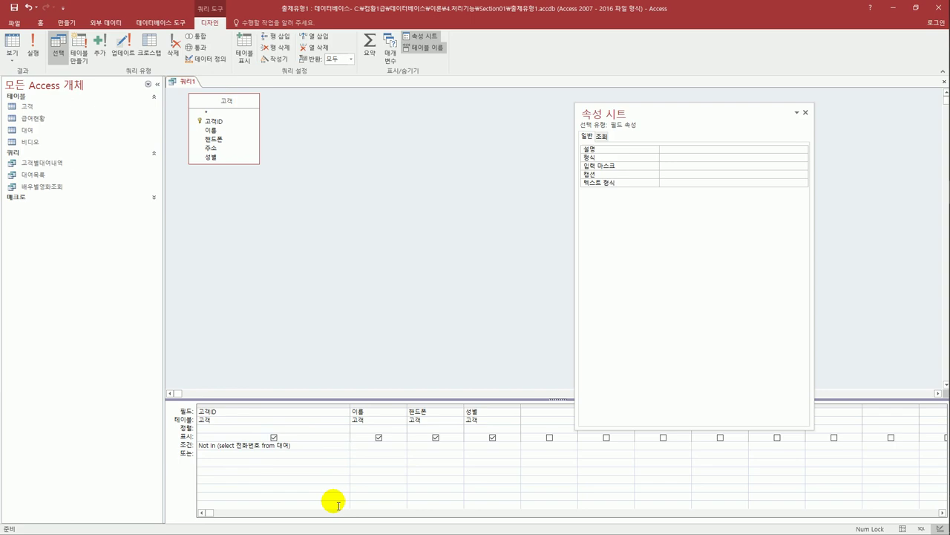
# Open the 대여 table to examine the 전화번호 field used in the subquery, and close it again.
pyautogui.click(33, 133)
pyautogui.doubleClick(34, 133)
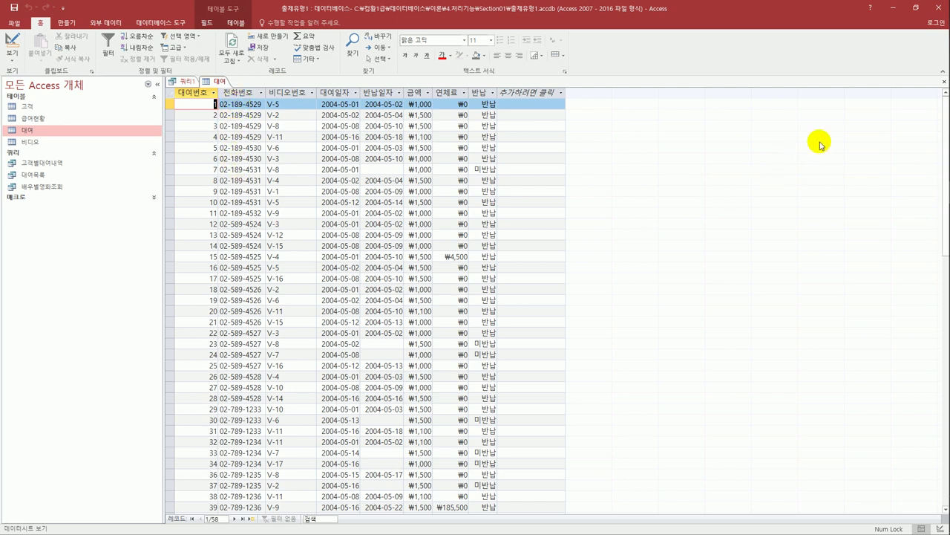
pyautogui.click(944, 83)
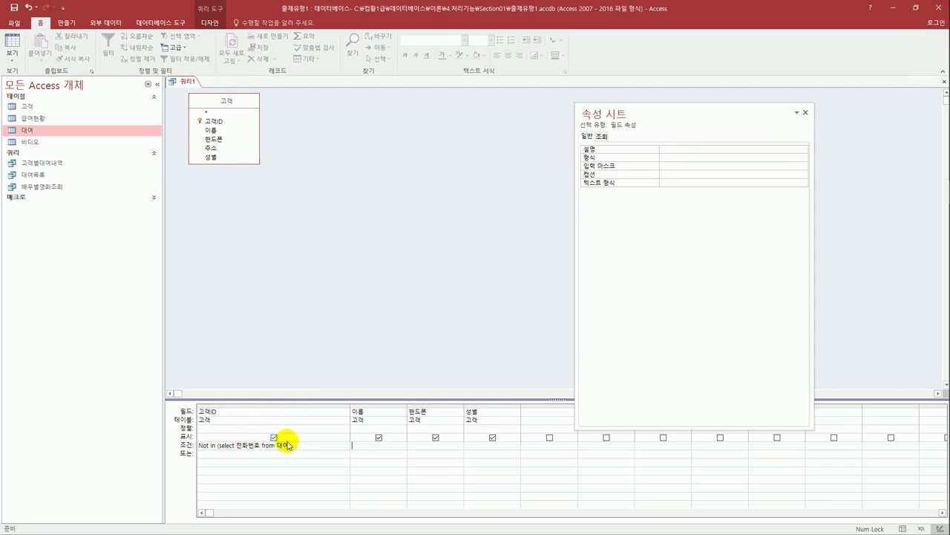
pyautogui.press('Tab')
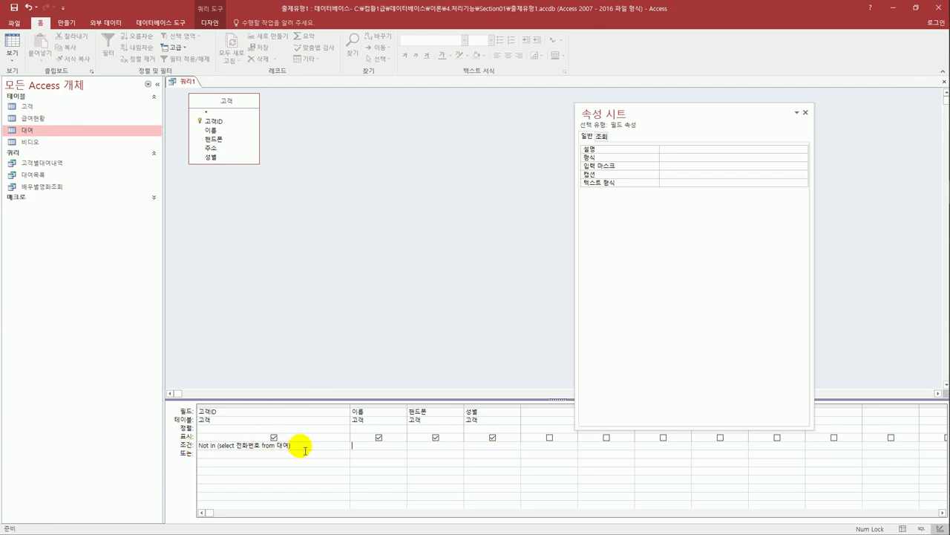
pyautogui.moveTo(303, 445); pyautogui.dragTo(187, 445)
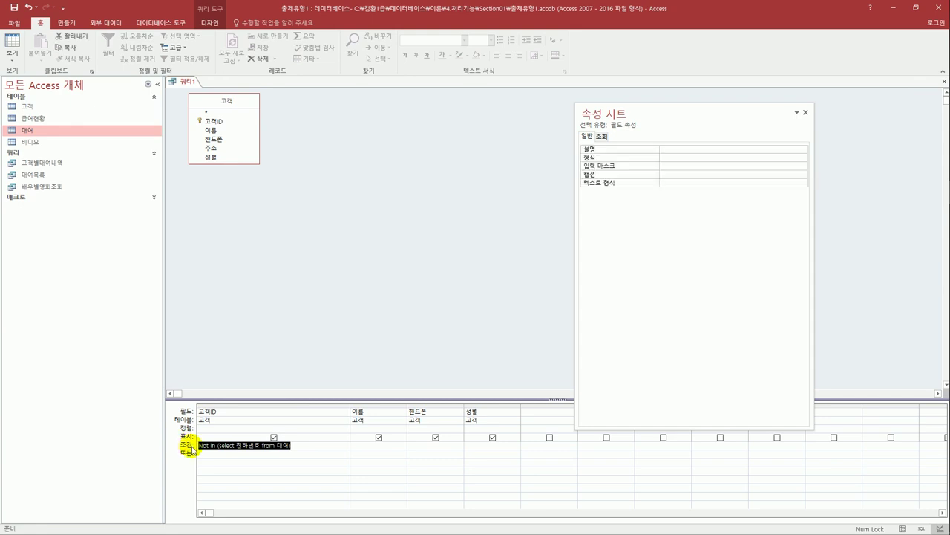
pyautogui.click(215, 454)
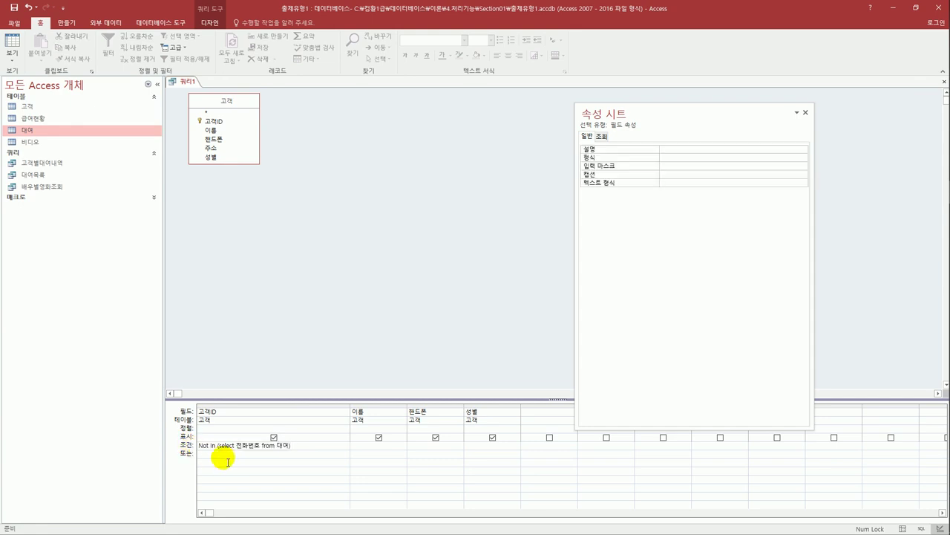
# Display the query's results, then close the query and save it as 대여실적이없는고객조회.
pyautogui.click(12, 41)
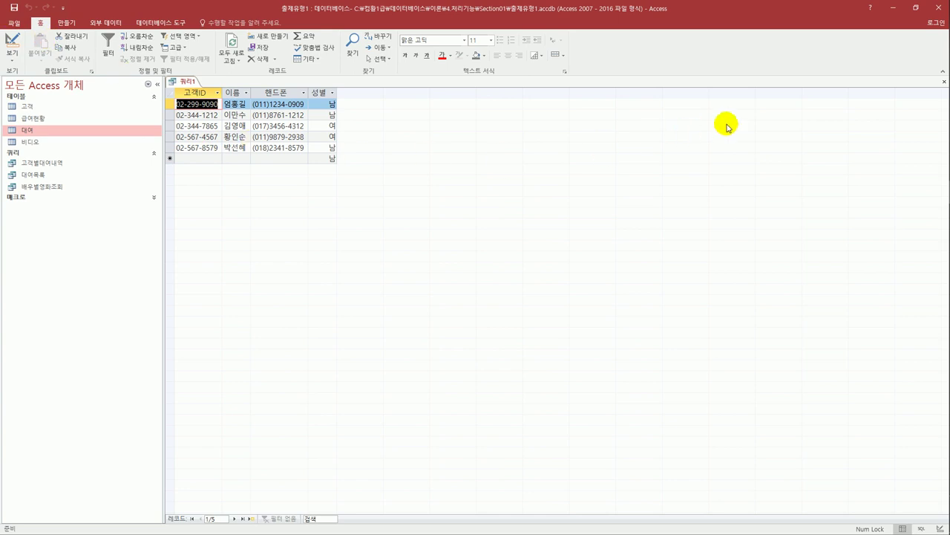
pyautogui.click(944, 82)
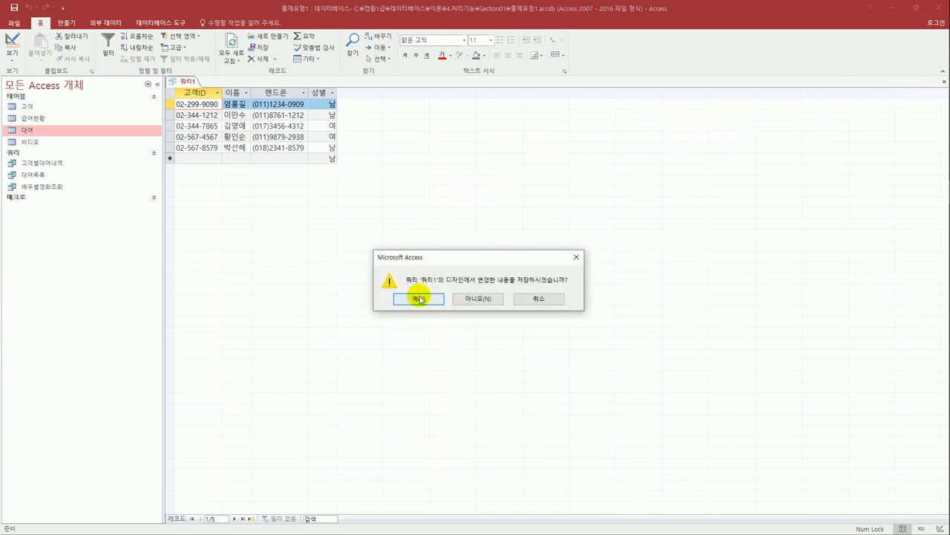
pyautogui.click(419, 299)
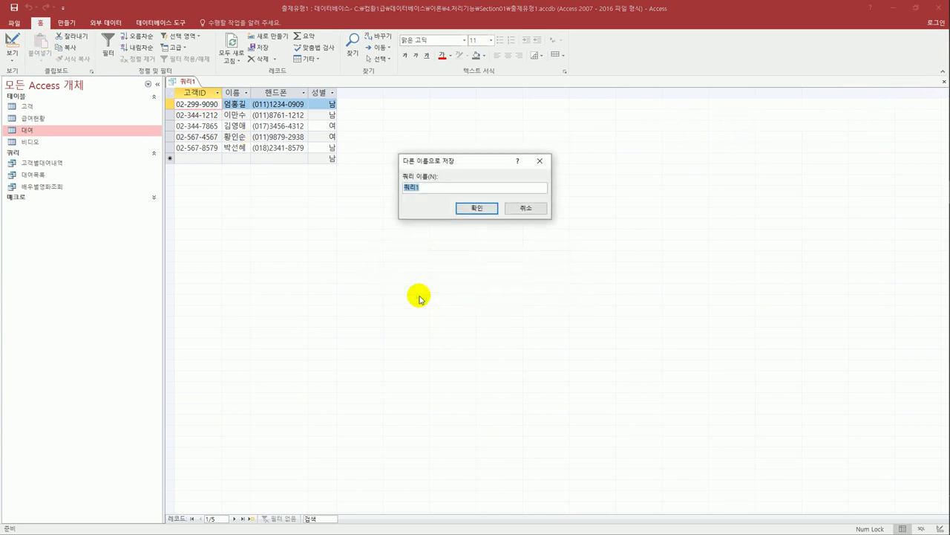
pyautogui.write('ㄱ')
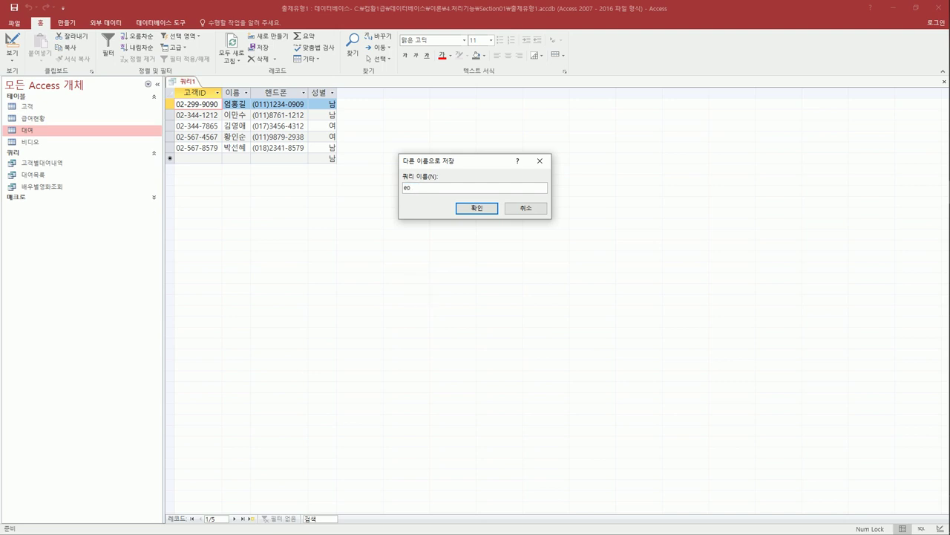
pyautogui.write('대여실적ㅇ이없는고객조회')
pyautogui.click(478, 208)
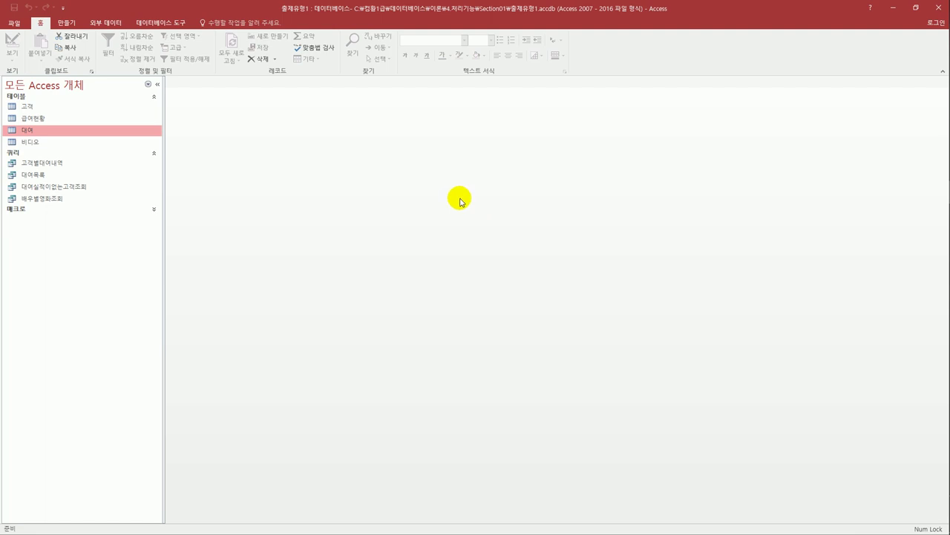
# Start a new crosstab query with the query wizard, using the 대여목록 query as its source.
pyautogui.click(67, 23)
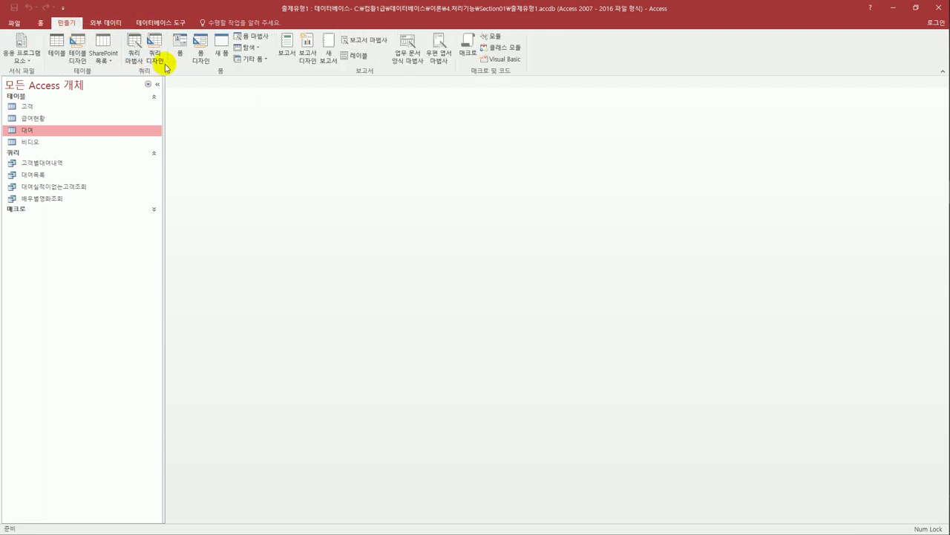
pyautogui.click(133, 58)
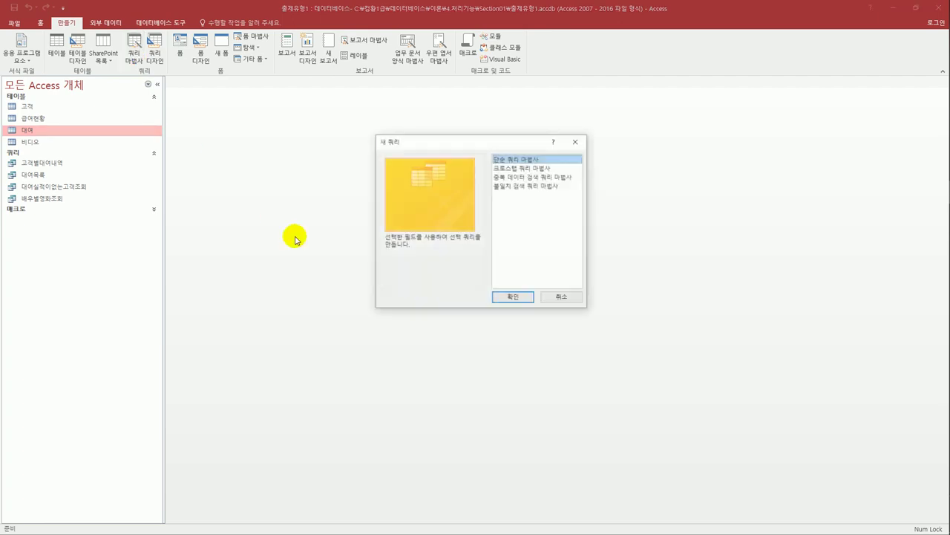
pyautogui.click(527, 169)
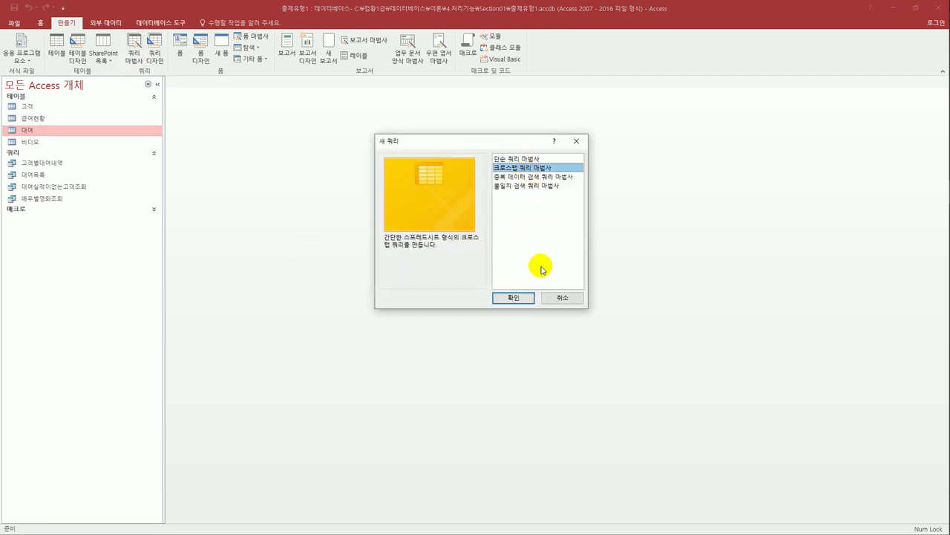
pyautogui.click(513, 300)
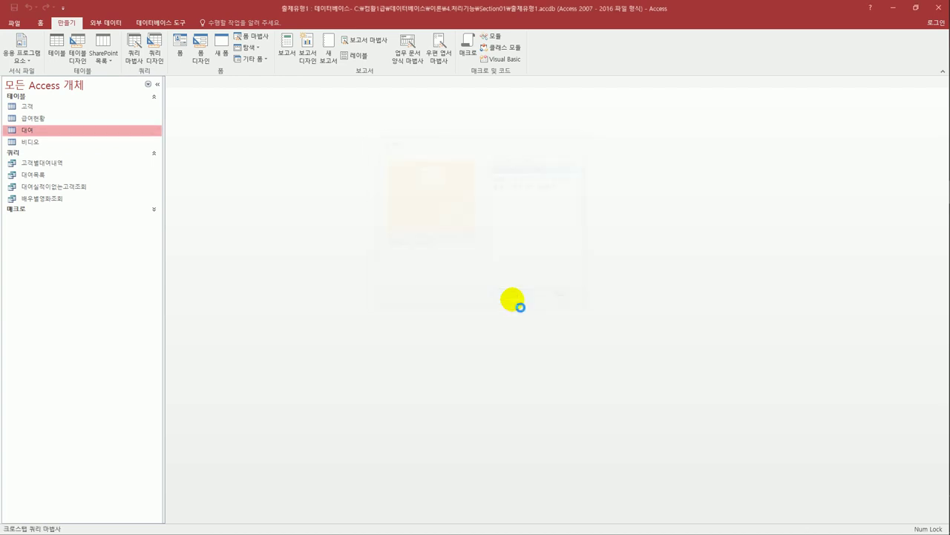
pyautogui.moveTo(388, 117); pyautogui.dragTo(349, 146)
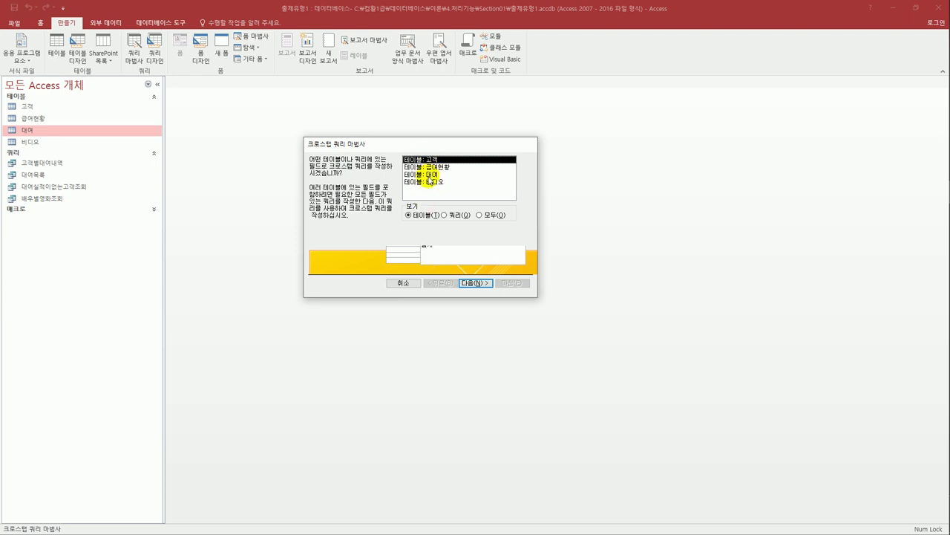
pyautogui.click(443, 214)
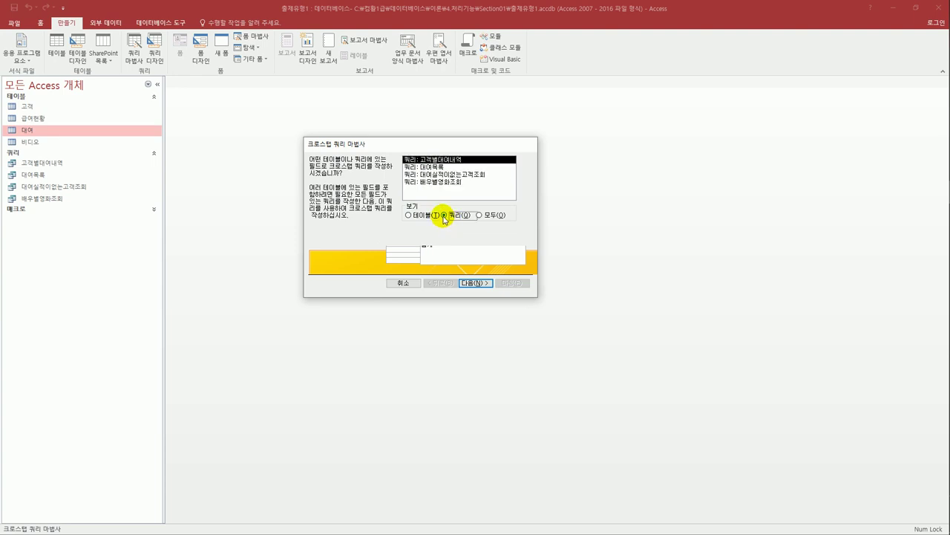
pyautogui.click(436, 168)
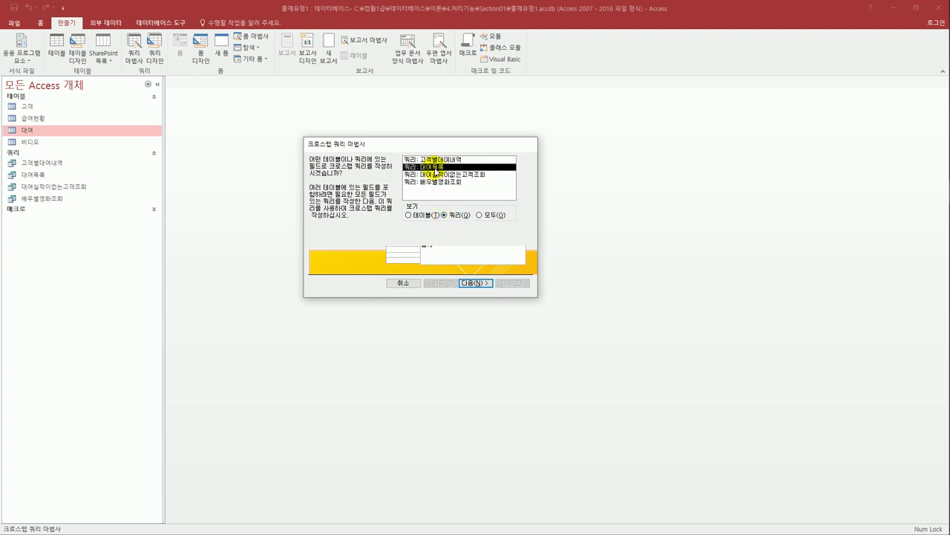
pyautogui.click(476, 283)
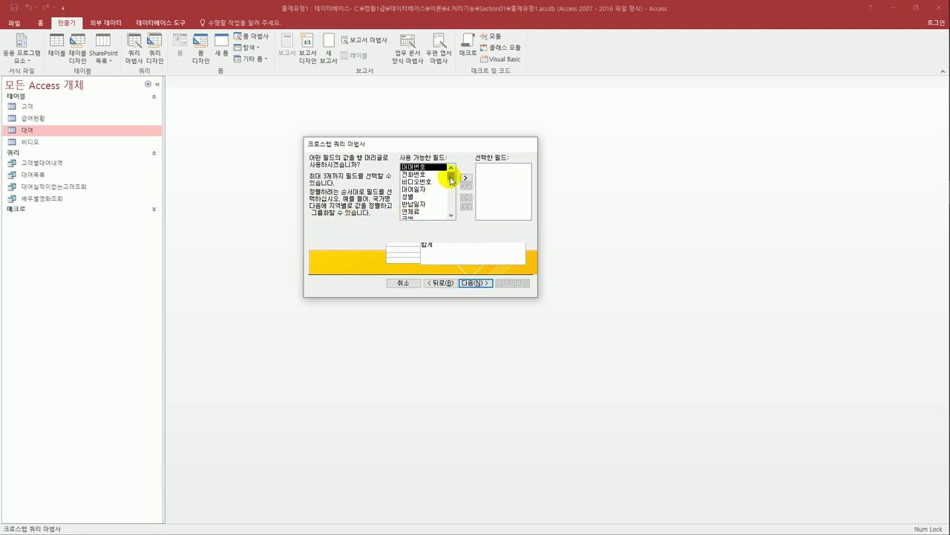
# Choose 영화제목 as the crosstab's row heading and 성별 as its column heading.
pyautogui.moveTo(449, 179); pyautogui.dragTo(451, 211)
pyautogui.click(411, 217)
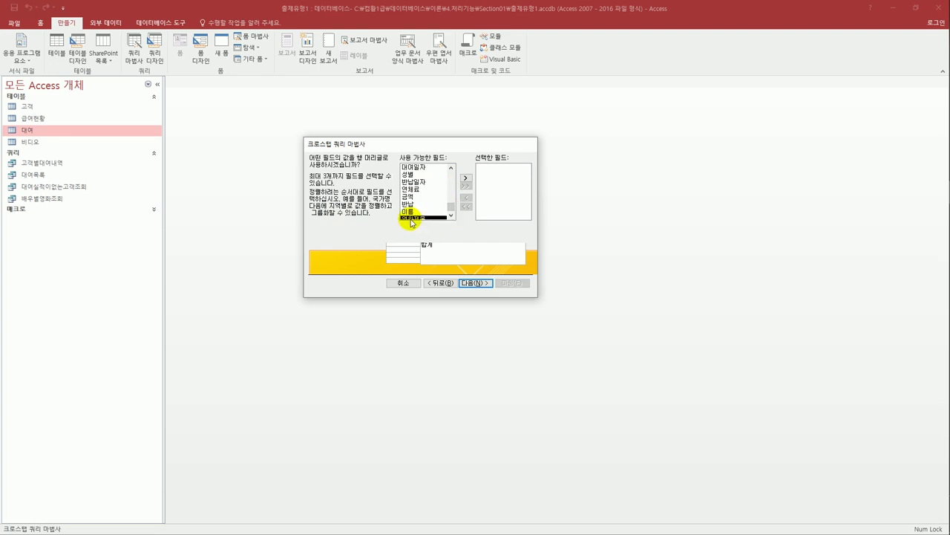
pyautogui.doubleClick(411, 217)
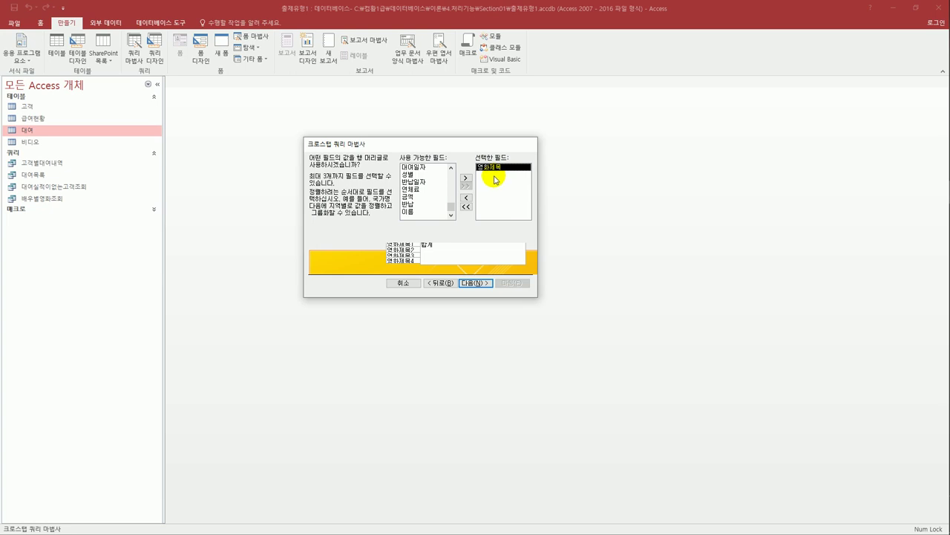
pyautogui.click(478, 286)
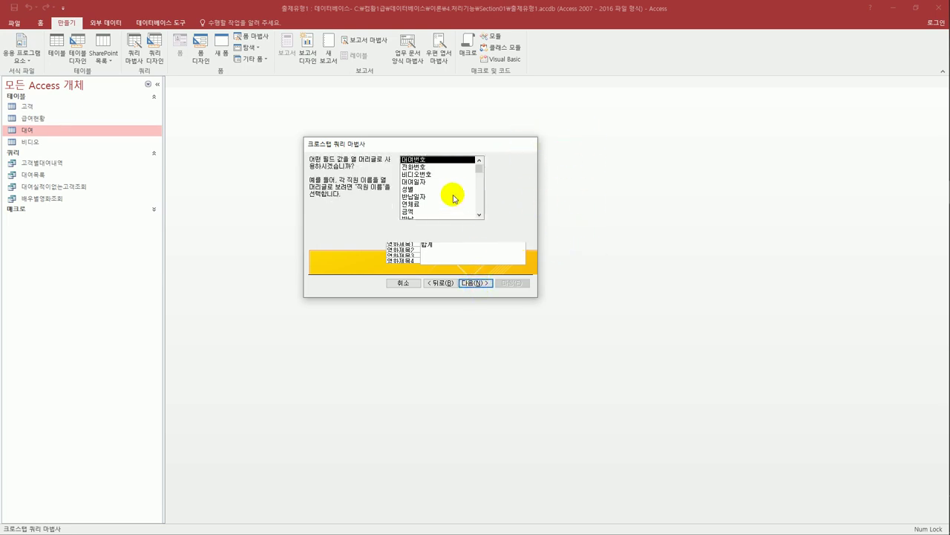
pyautogui.click(443, 191)
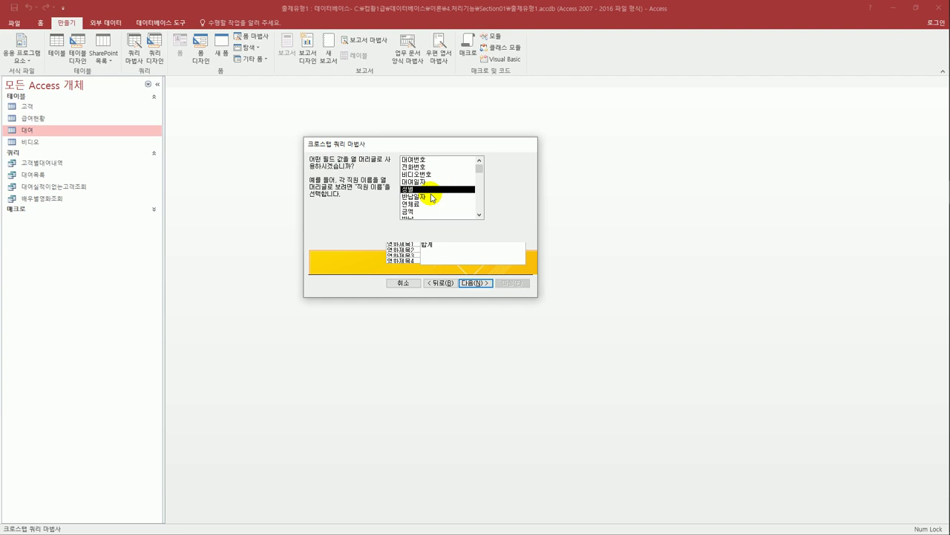
pyautogui.click(481, 285)
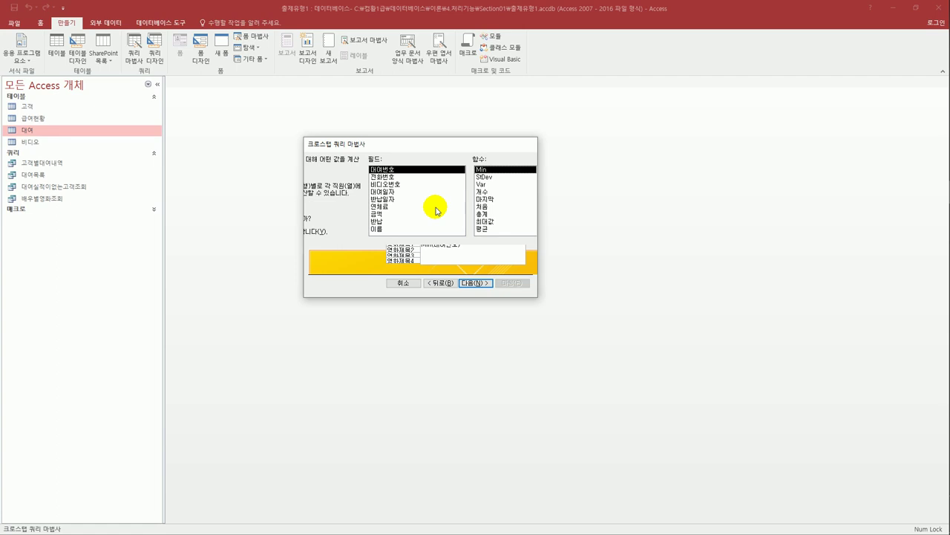
# Calculate the crosstab value from the 대여번호 field with the 개수 function.
pyautogui.click(393, 168)
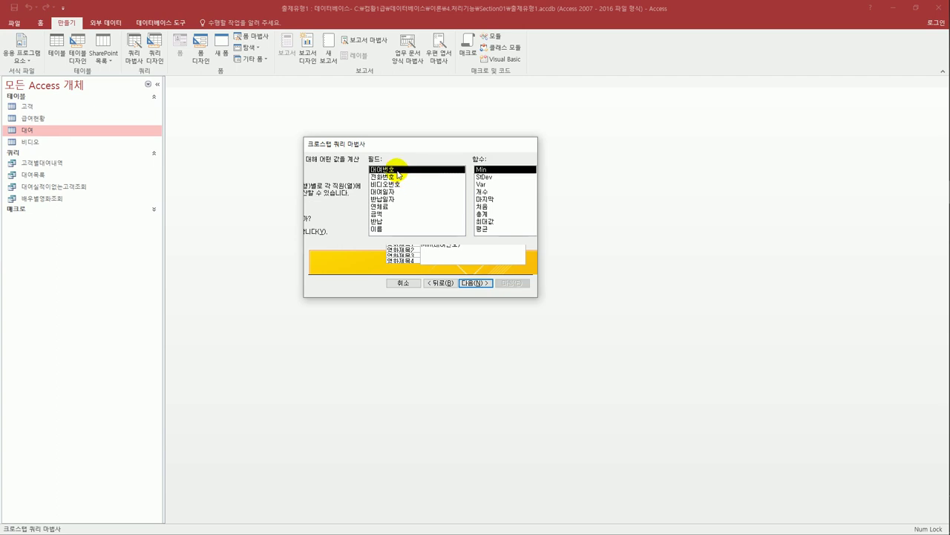
pyautogui.click(484, 193)
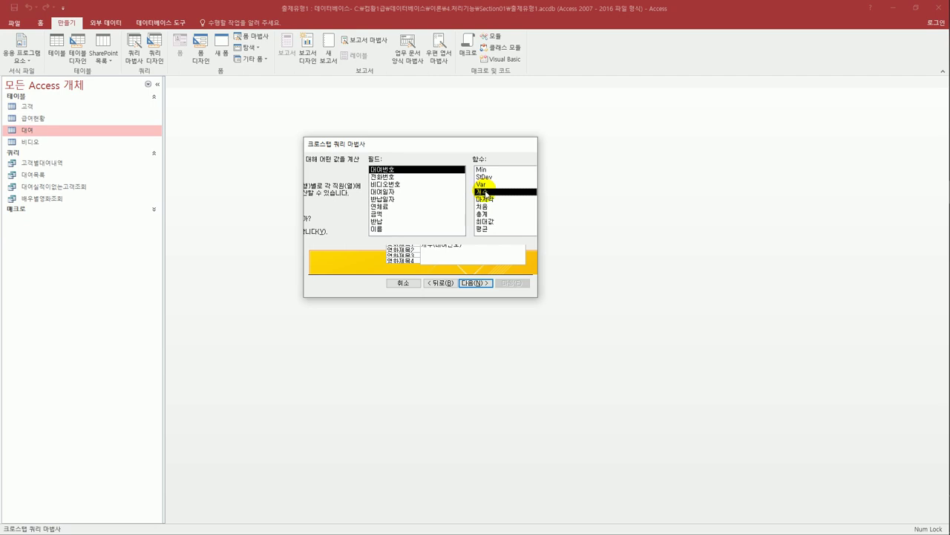
pyautogui.click(476, 283)
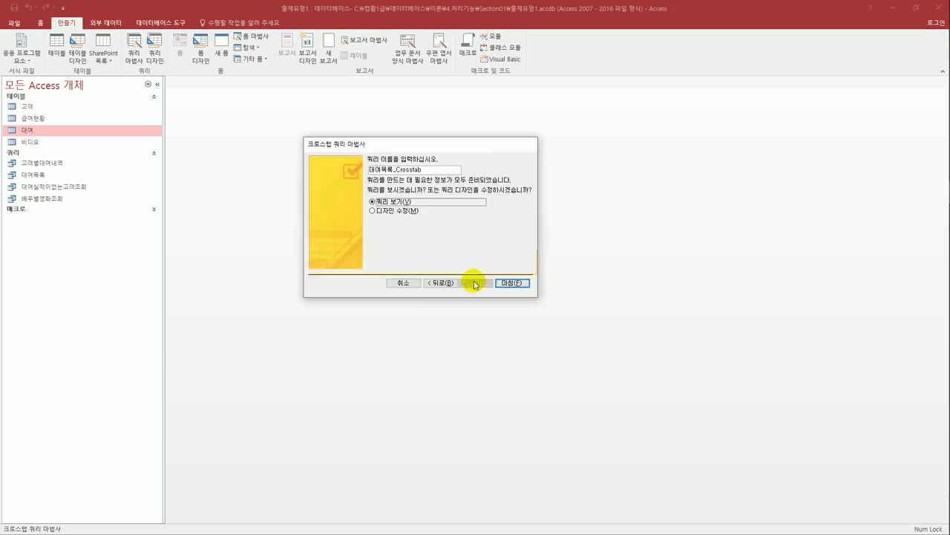
# Name the crosstab query 성별대여수 and finish the wizard with the option to modify the design.
pyautogui.moveTo(431, 174); pyautogui.dragTo(349, 172)
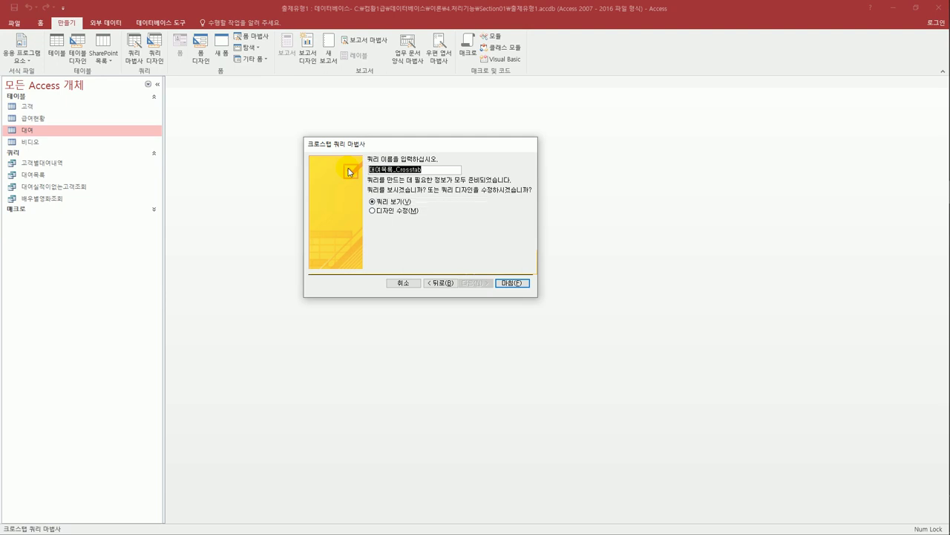
pyautogui.write('성ㅂ')
pyautogui.write('대여조')
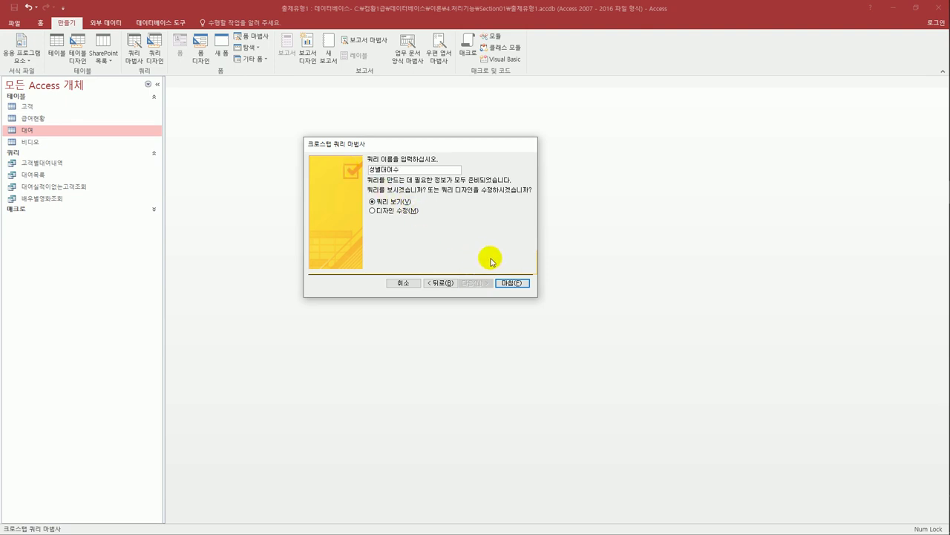
pyautogui.click(399, 215)
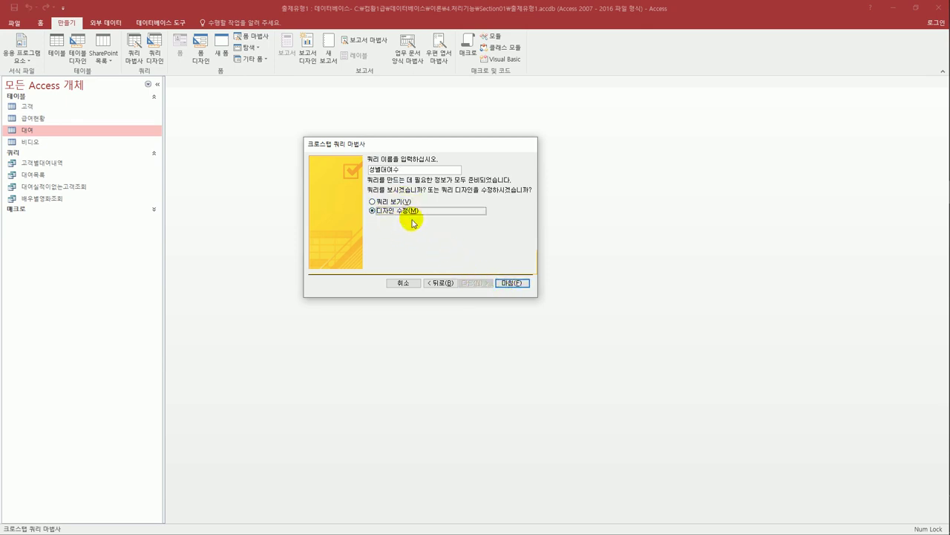
pyautogui.click(516, 287)
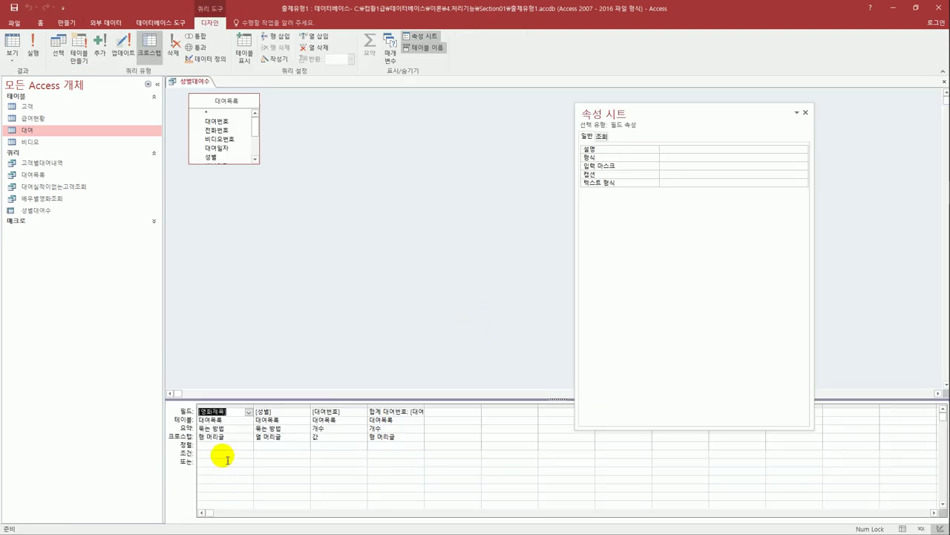
# Check the crosstab roles of the grid fields, then display the results and fit the 합계 대여번호 column to its heading.
pyautogui.click(225, 438)
pyautogui.click(286, 438)
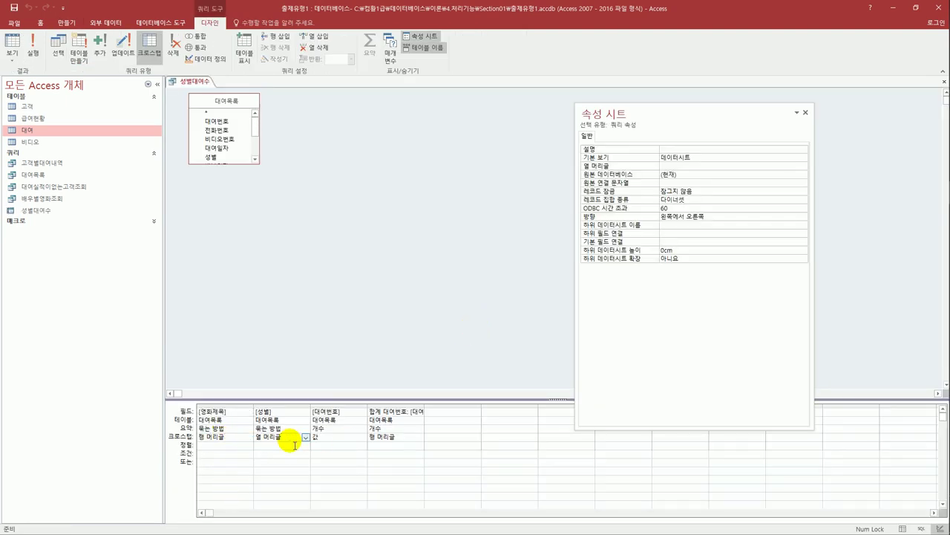
pyautogui.click(319, 438)
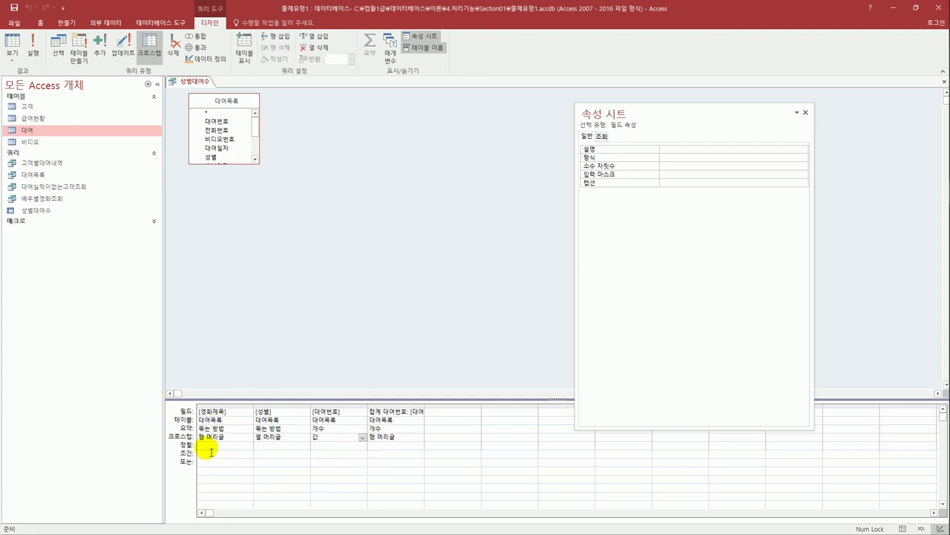
pyautogui.click(11, 44)
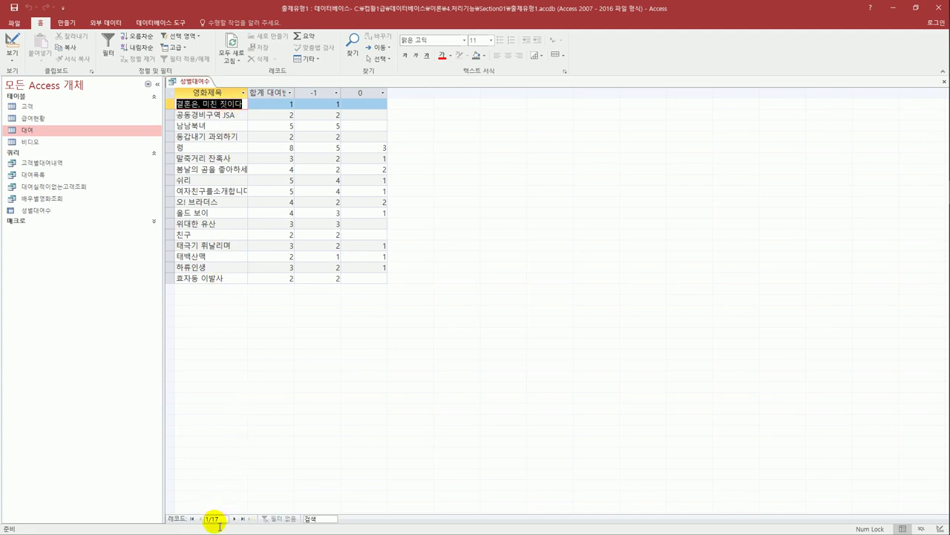
pyautogui.doubleClick(297, 93)
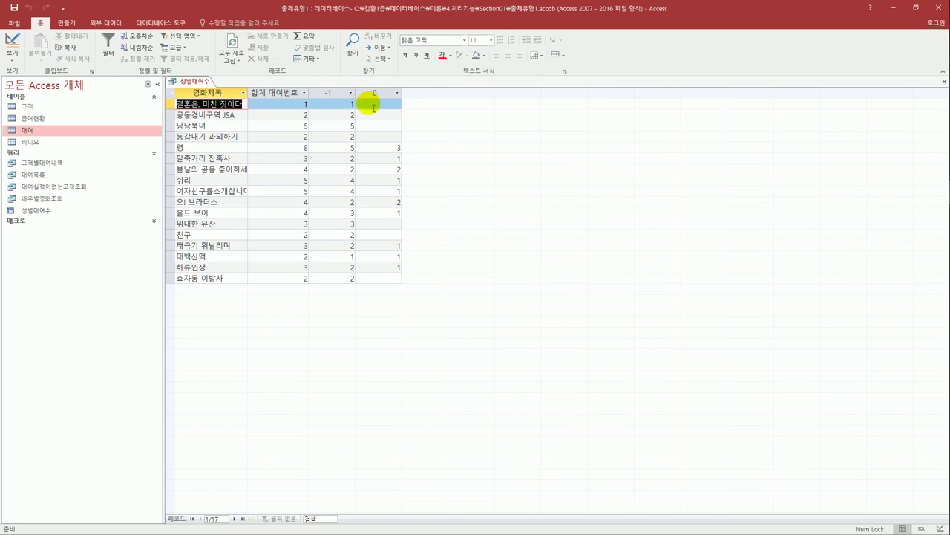
# Return to design view and rename the row-total field 합계 대여번호 to 전체 대여수.
pyautogui.click(12, 57)
pyautogui.click(33, 121)
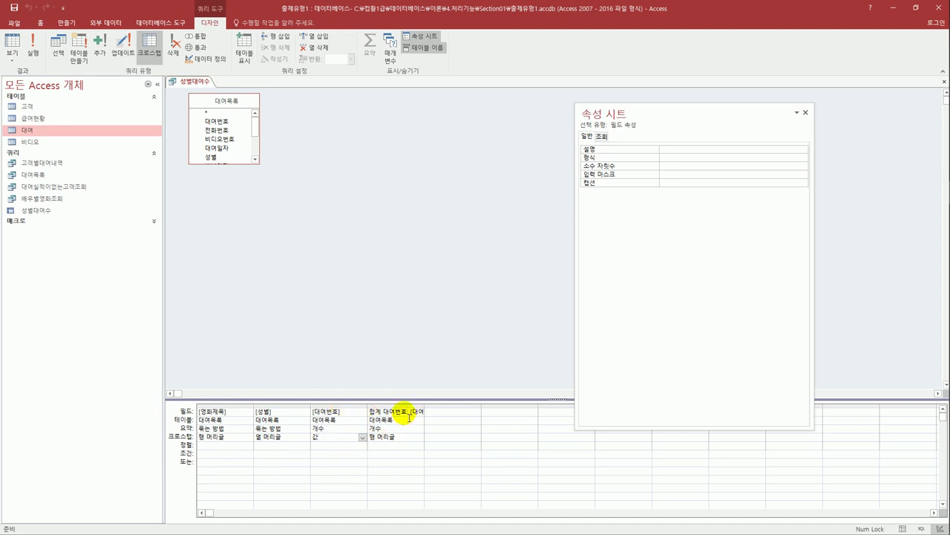
pyautogui.moveTo(408, 417); pyautogui.dragTo(369, 411)
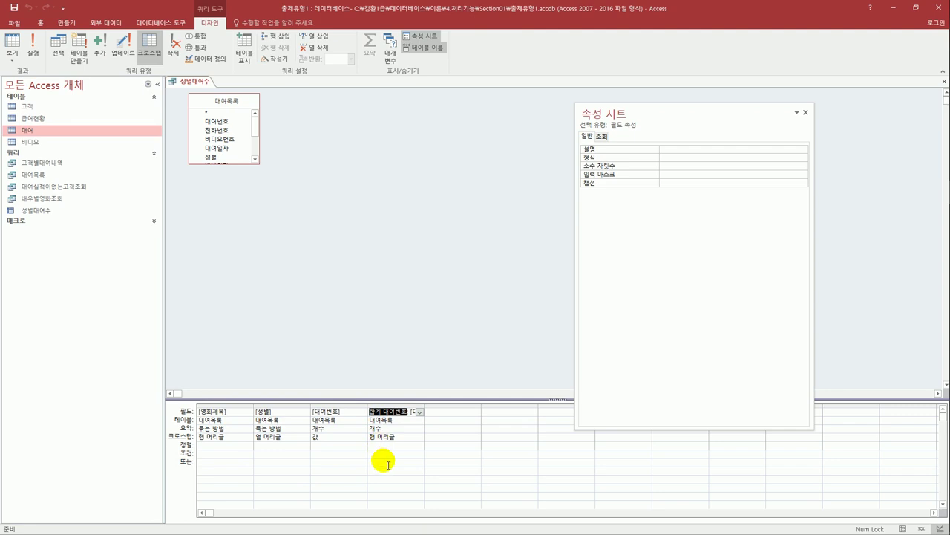
pyautogui.write('전체 대여수')
pyautogui.press('Down')
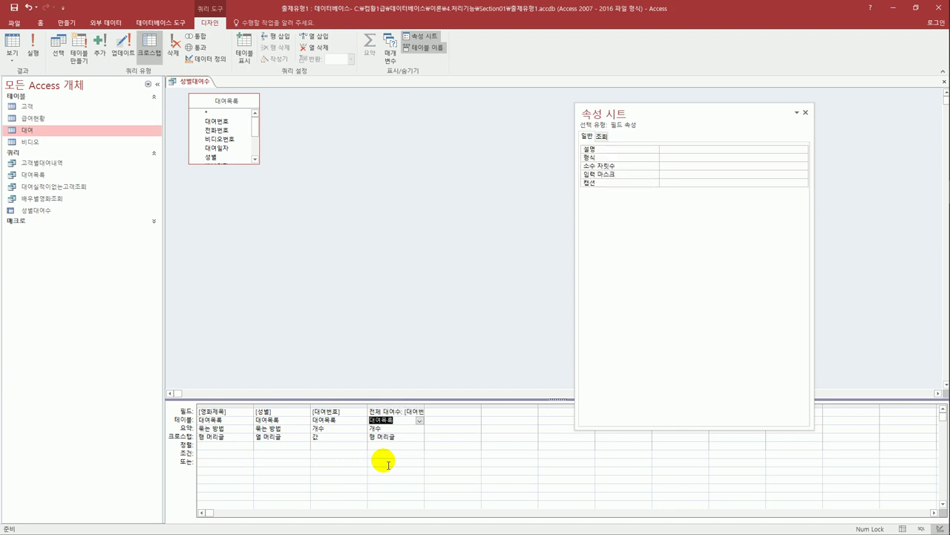
# Replace the 성별 column heading field with IIf([성별]=-1,"남","여") and display the query results.
pyautogui.click(255, 412)
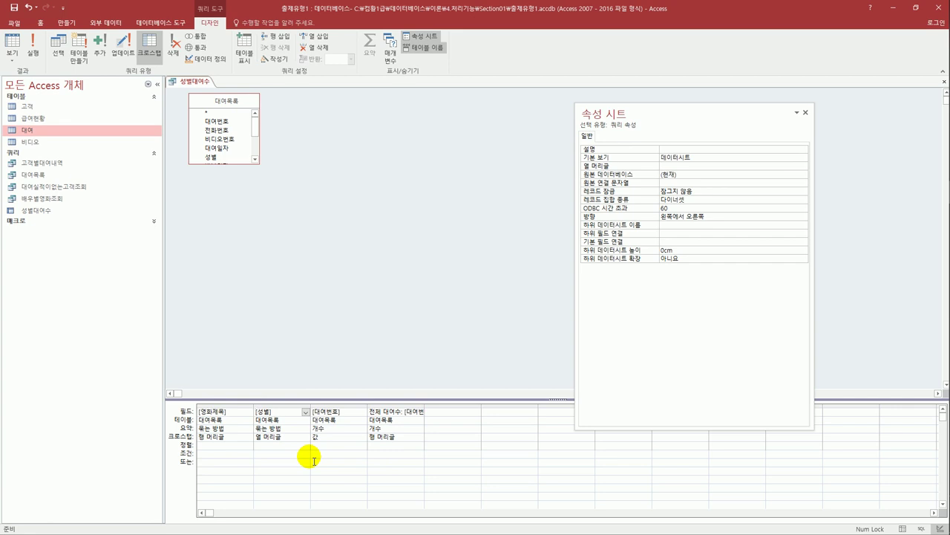
pyautogui.write('iif(')
pyautogui.write('=')
pyautogui.write('-1')
pyautogui.write(',')
pyautogui.write('"남')
pyautogui.write('","여"')
pyautogui.write(')')
pyautogui.press('Tab')
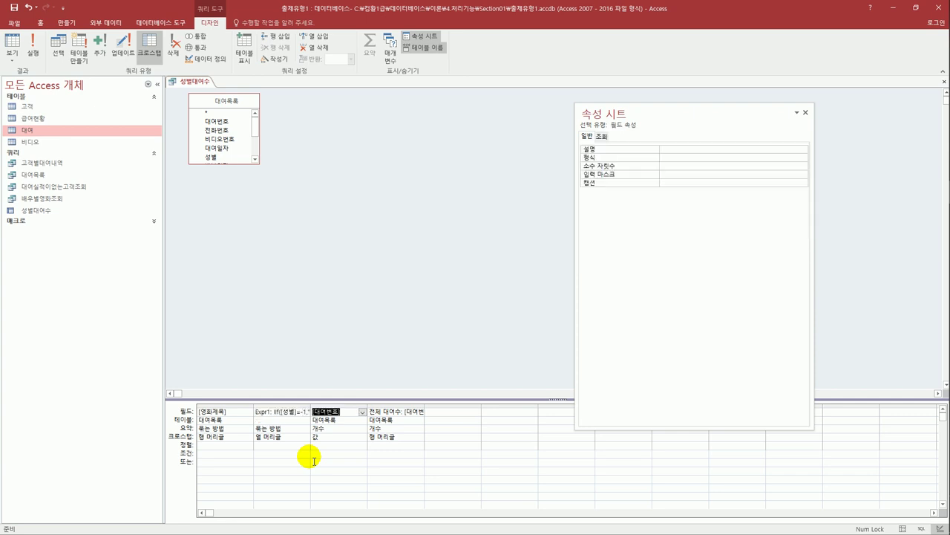
pyautogui.click(12, 45)
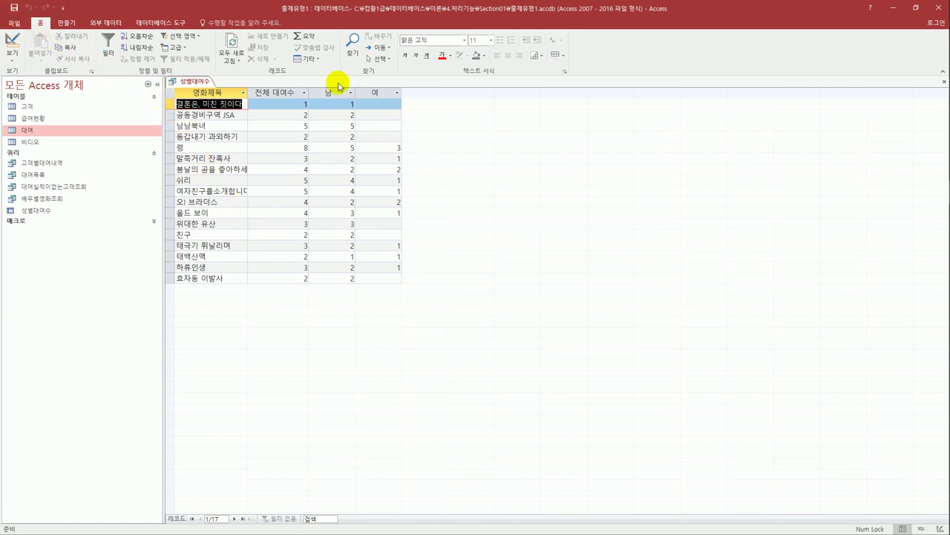
# Close and reopen the 성별대여수 query in design view, widening the IIf field's column to show the full expression.
pyautogui.moveTo(944, 81)
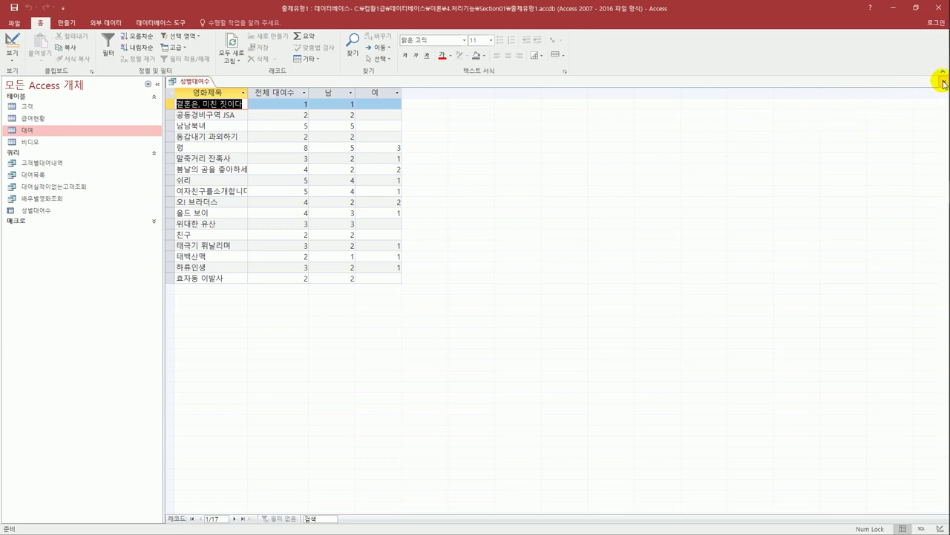
pyautogui.click(943, 81)
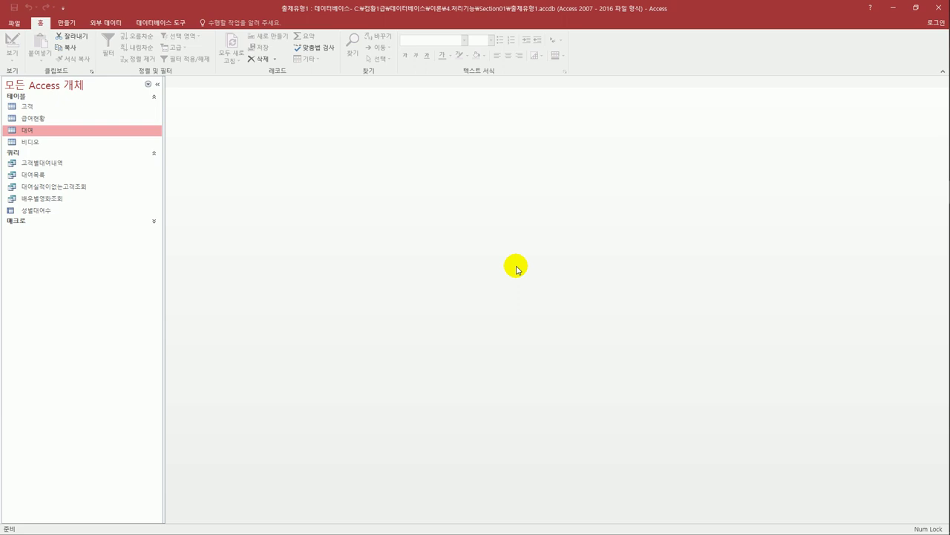
pyautogui.rightClick(51, 210)
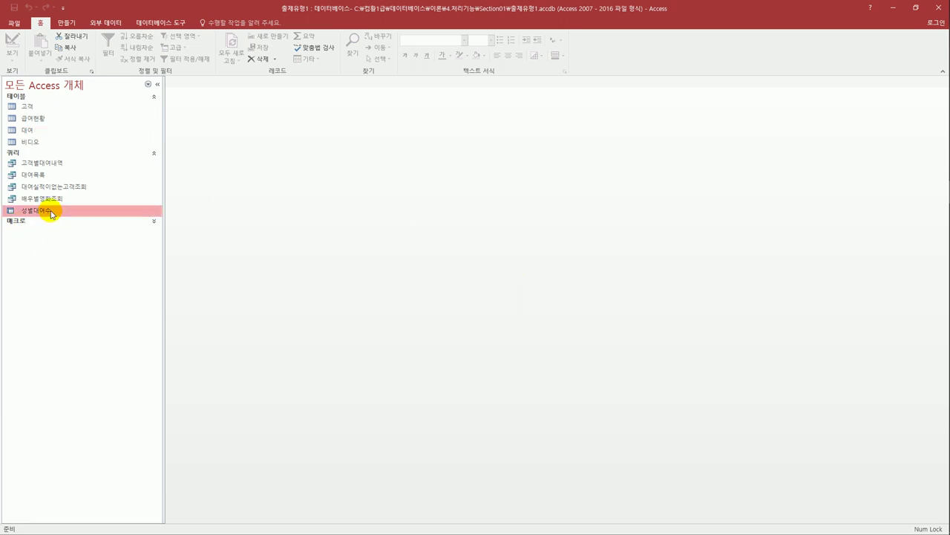
pyautogui.click(84, 227)
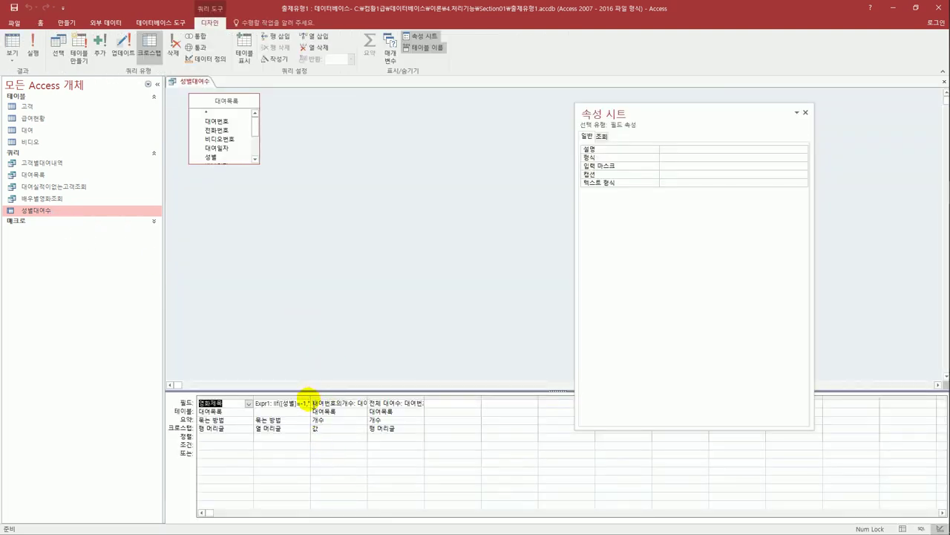
pyautogui.click(331, 402)
pyautogui.moveTo(331, 402); pyautogui.dragTo(414, 401)
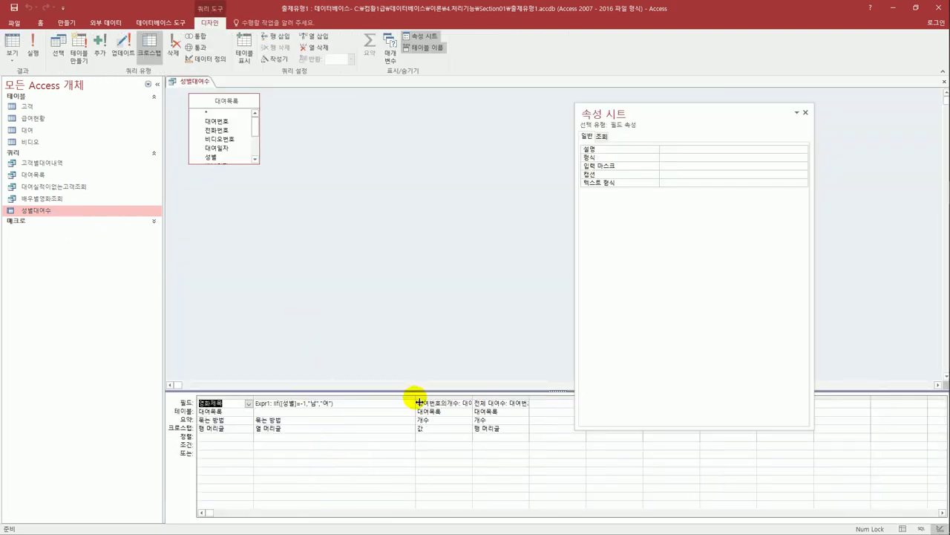
# Remove the =-1 comparison from the column heading expression, leaving IIf([성별],"남","여").
pyautogui.click(303, 407)
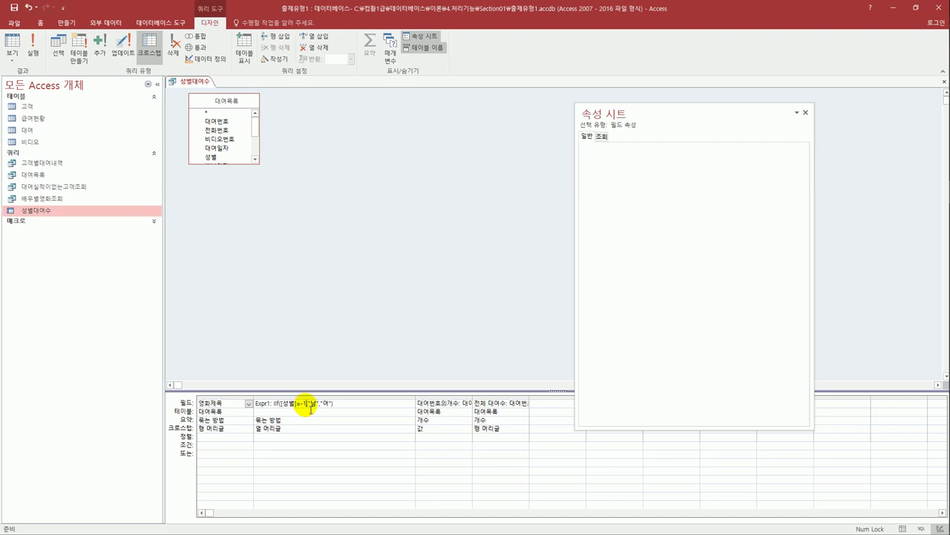
pyautogui.doubleClick(303, 407)
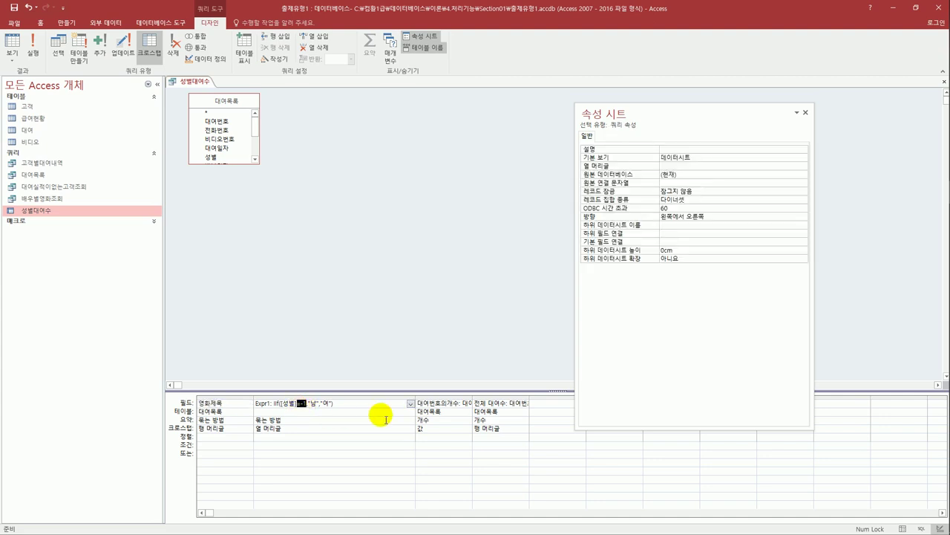
pyautogui.press('Delete')
pyautogui.click(300, 403)
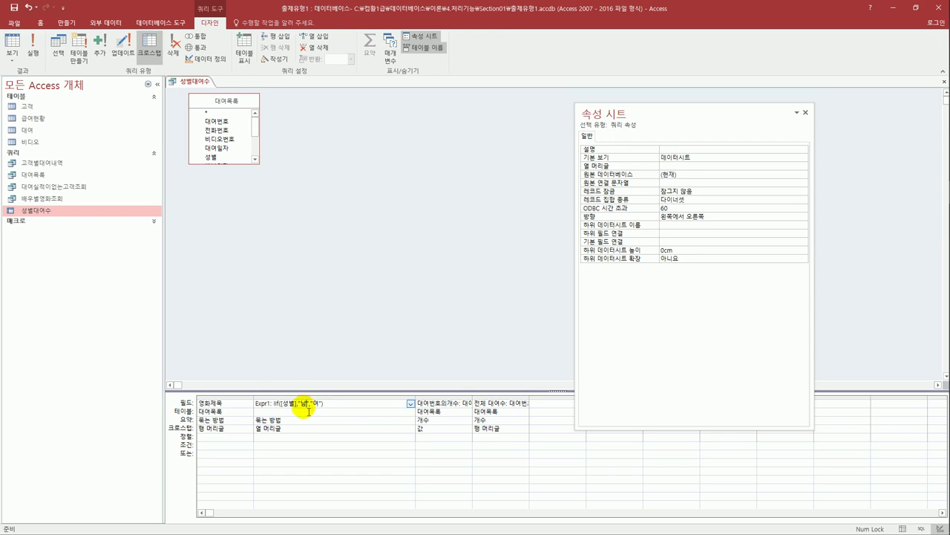
pyautogui.click(312, 403)
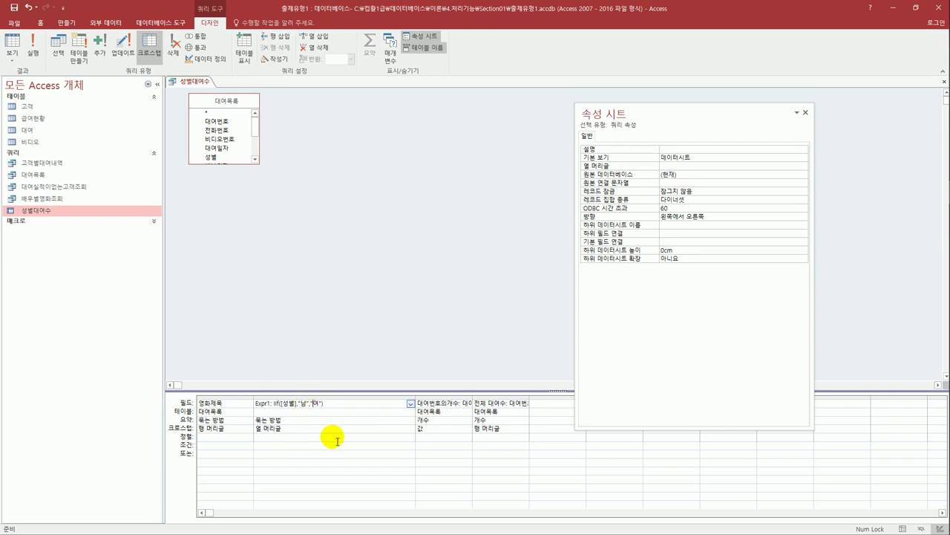
pyautogui.click(315, 403)
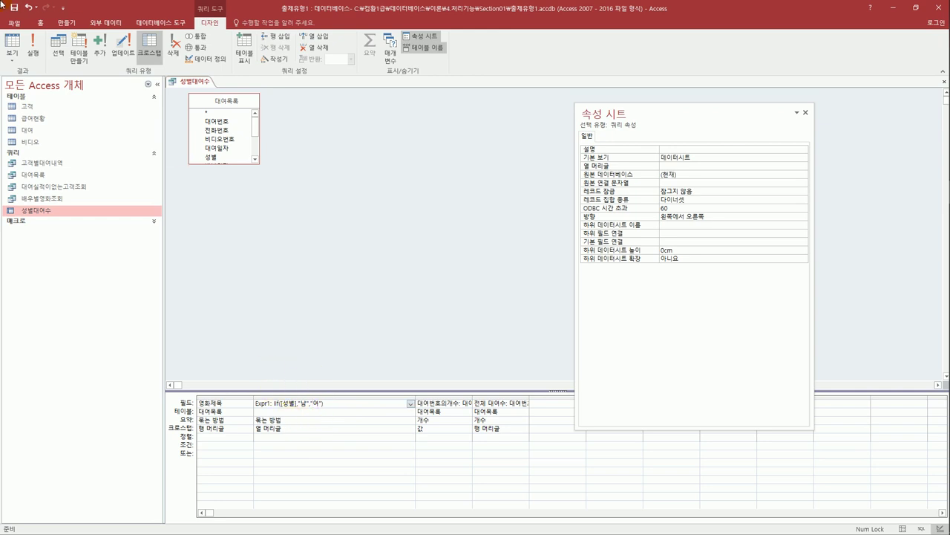
# Display the crosstab results, then close the 성별대여수 query and save its design changes.
pyautogui.click(12, 42)
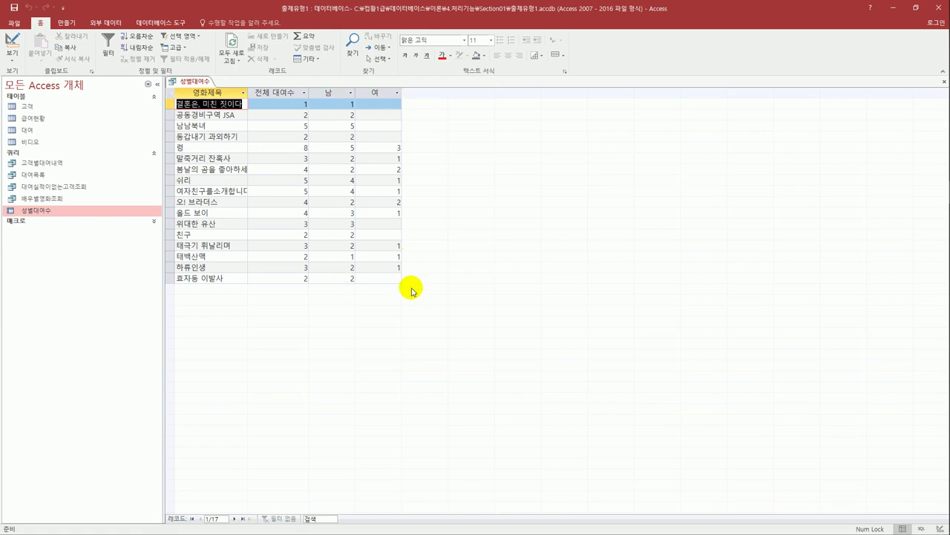
pyautogui.click(942, 83)
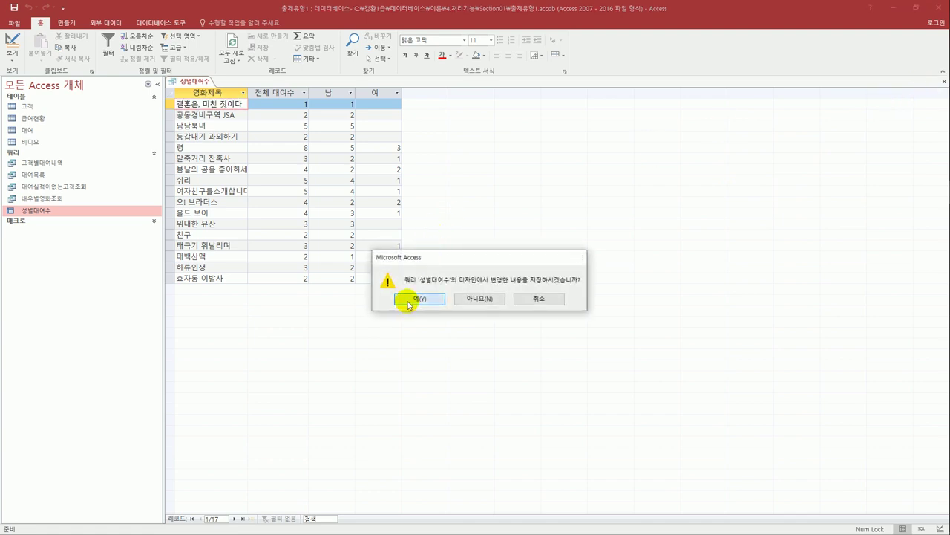
pyautogui.click(408, 300)
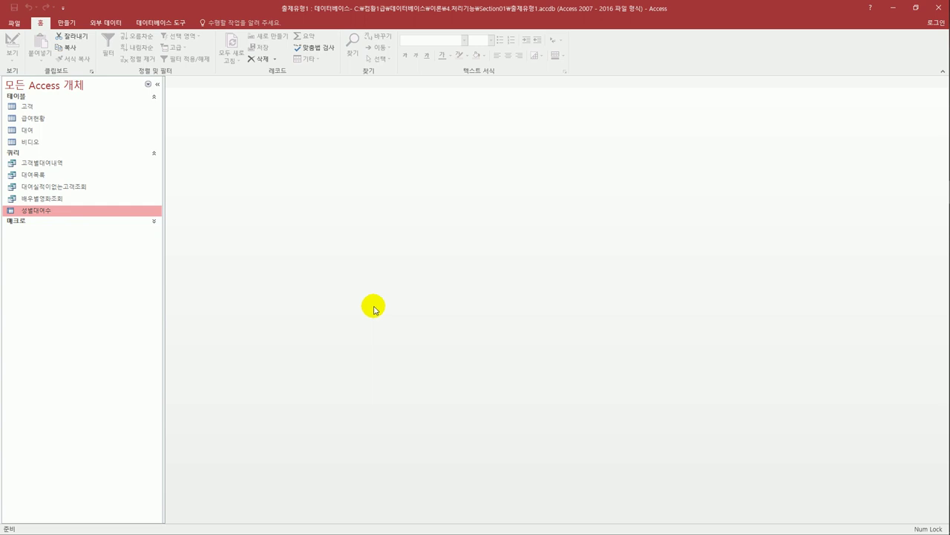
# Create a new query in design view with the 대여 table and lengthen its field list to show all fields.
pyautogui.click(67, 23)
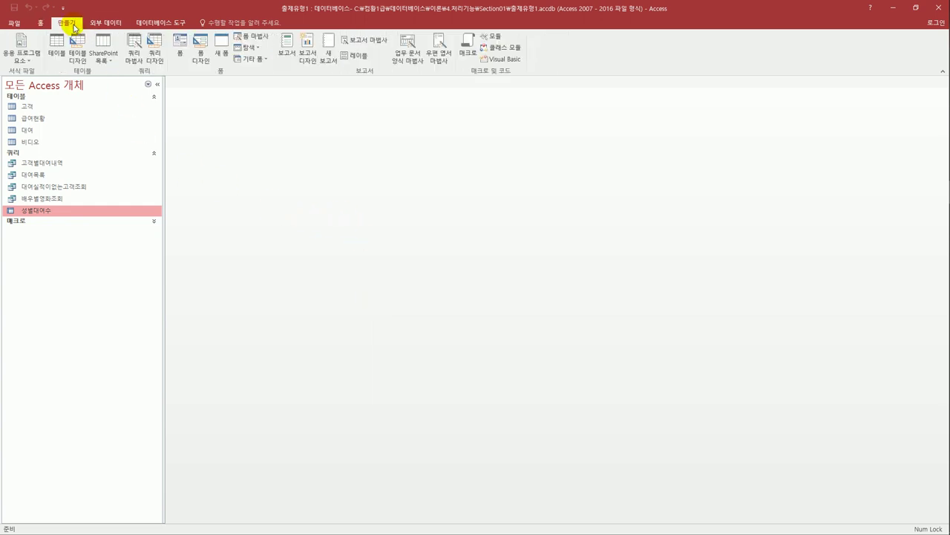
pyautogui.click(155, 53)
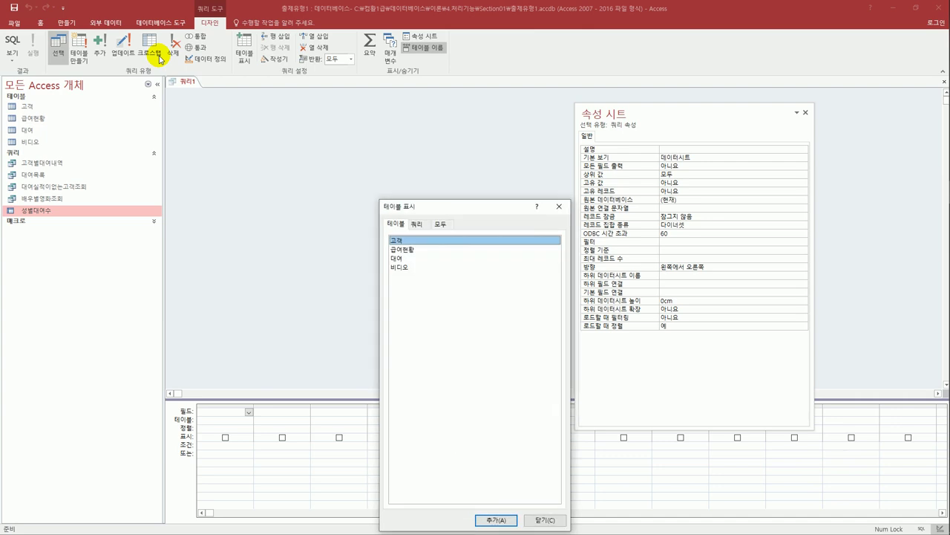
pyautogui.click(414, 259)
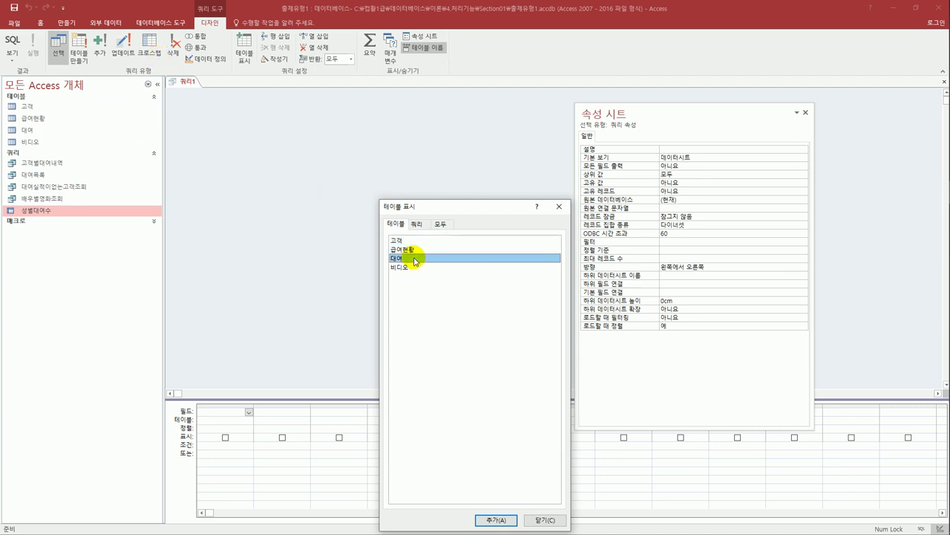
pyautogui.doubleClick(414, 260)
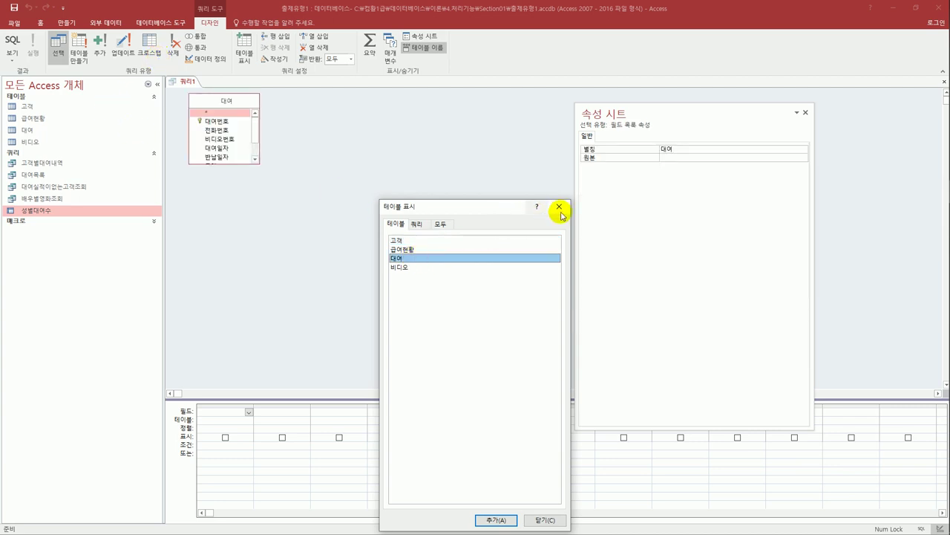
pyautogui.click(559, 206)
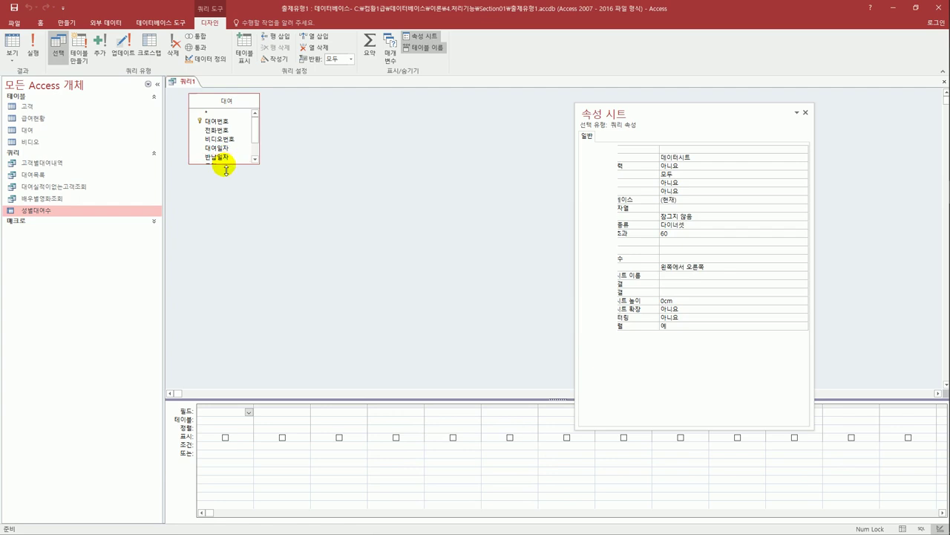
pyautogui.moveTo(223, 162); pyautogui.dragTo(229, 202)
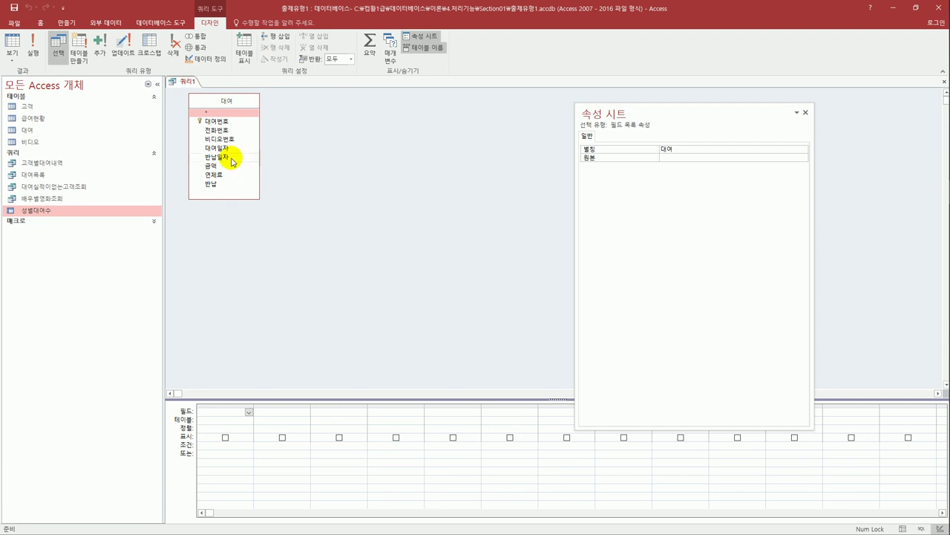
# Add the 반납일자, 연체료 and 반납 fields to the grid and change the query type to an update query.
pyautogui.doubleClick(232, 157)
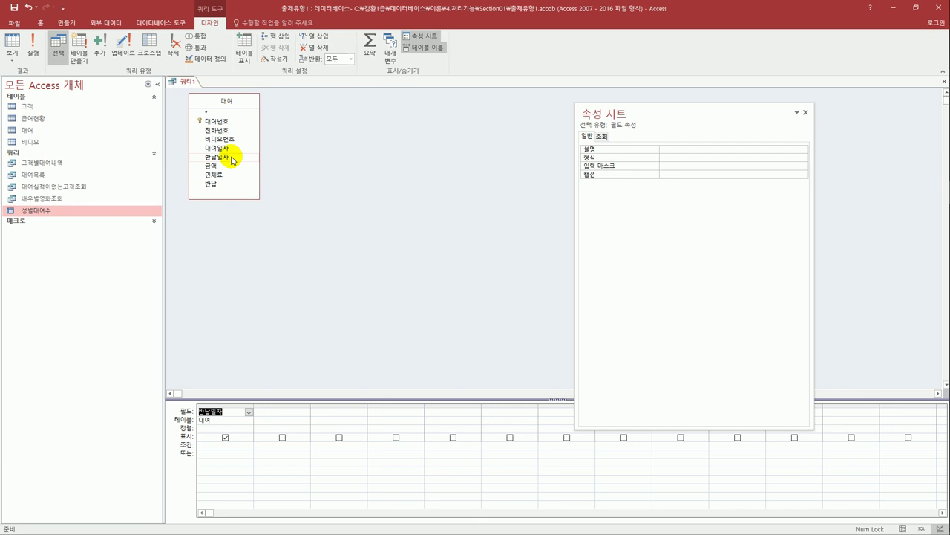
pyautogui.click(226, 175)
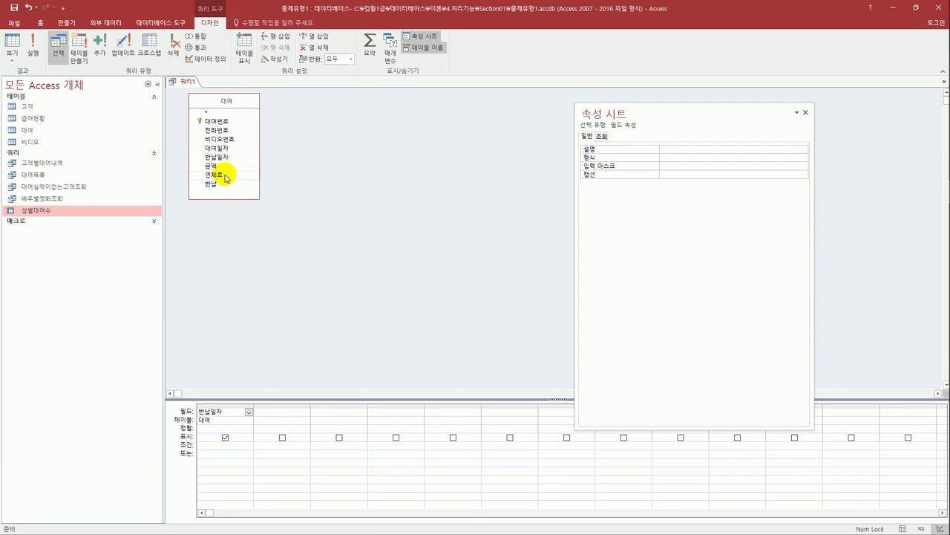
pyautogui.doubleClick(226, 177)
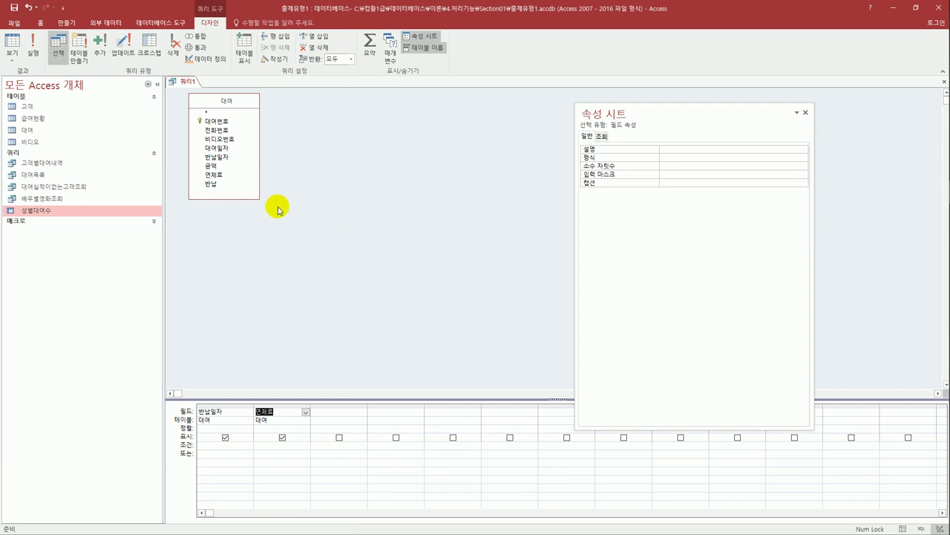
pyautogui.click(219, 185)
pyautogui.doubleClick(218, 185)
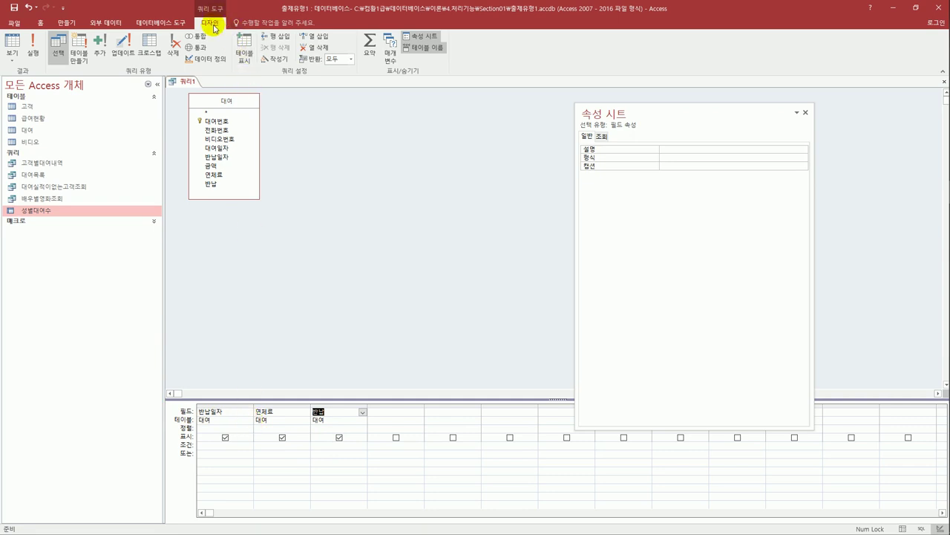
pyautogui.click(127, 53)
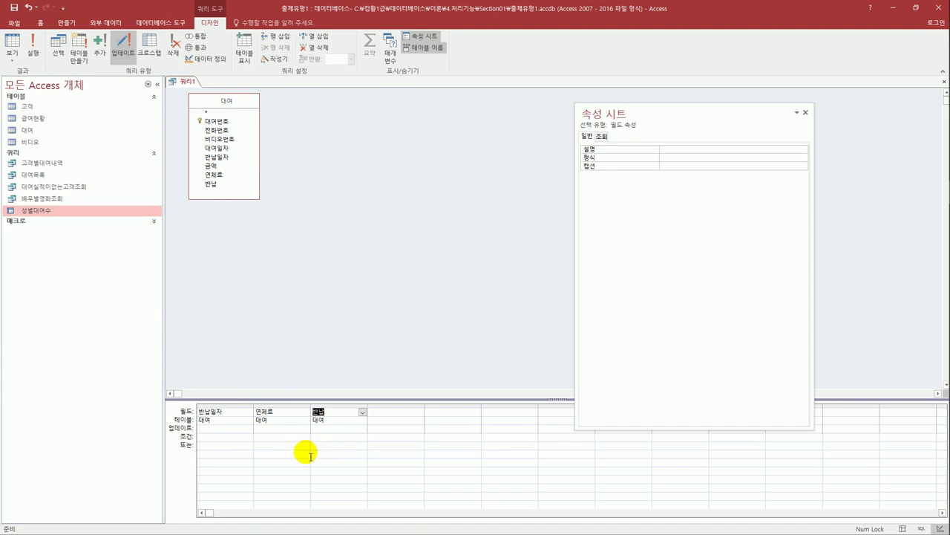
# Set the criterion of the 반납일자 field to Is Null.
pyautogui.click(209, 436)
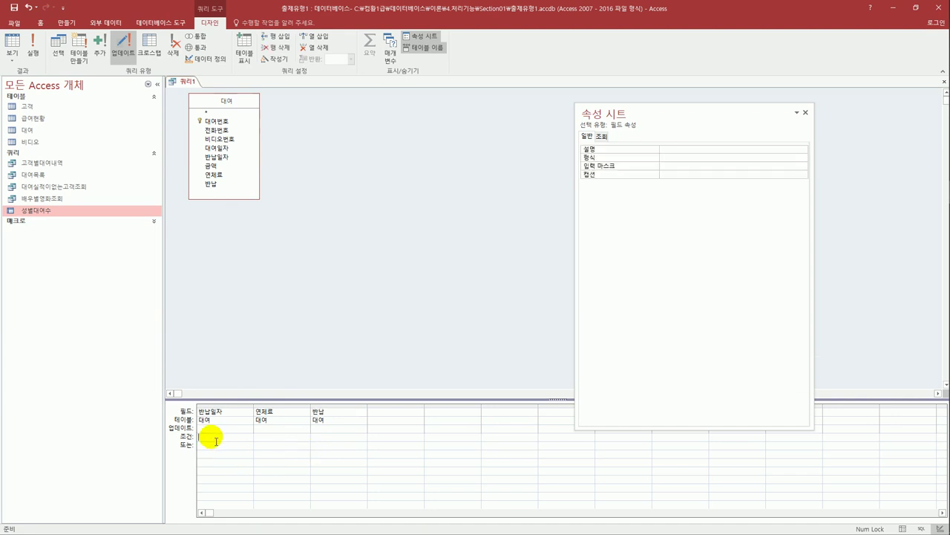
pyautogui.write('b')
pyautogui.write('s null')
pyautogui.press('Tab')
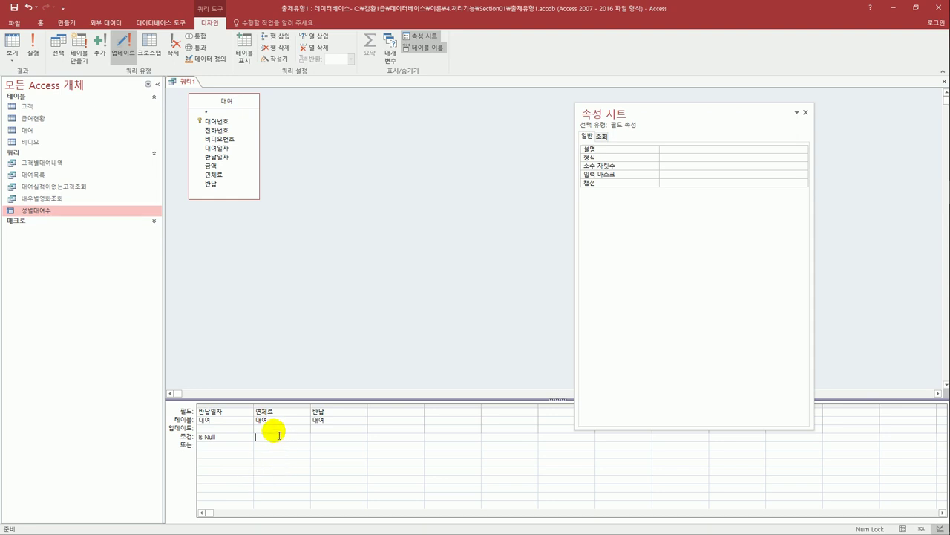
# Set the update values to [금액]*0.5 for the 연체료 field and 0 for the 반납 field.
pyautogui.write('[')
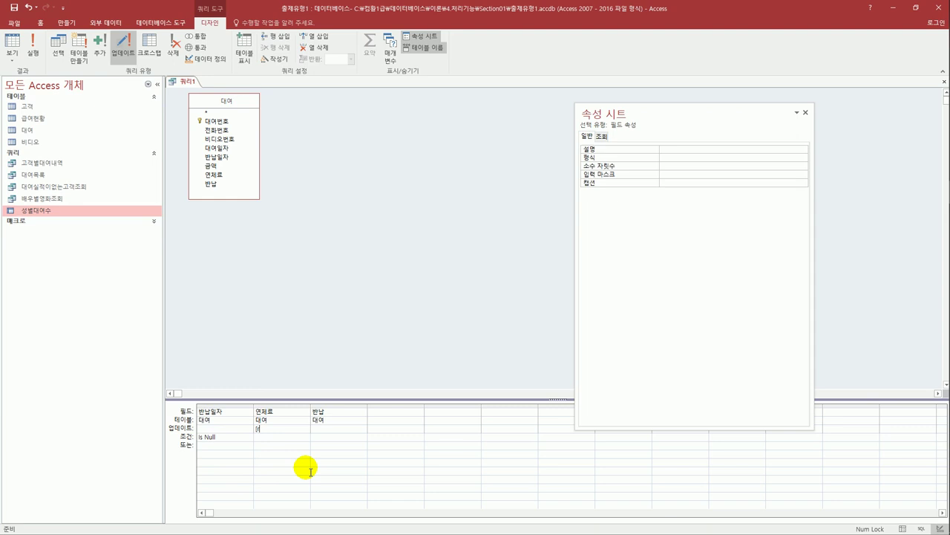
pyautogui.write('금액]')
pyautogui.write('*0.5')
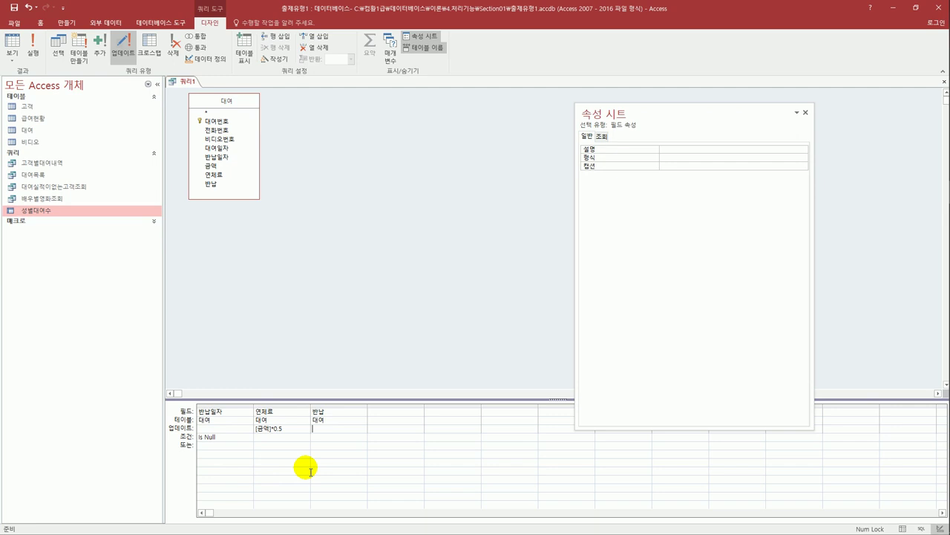
pyautogui.write('0')
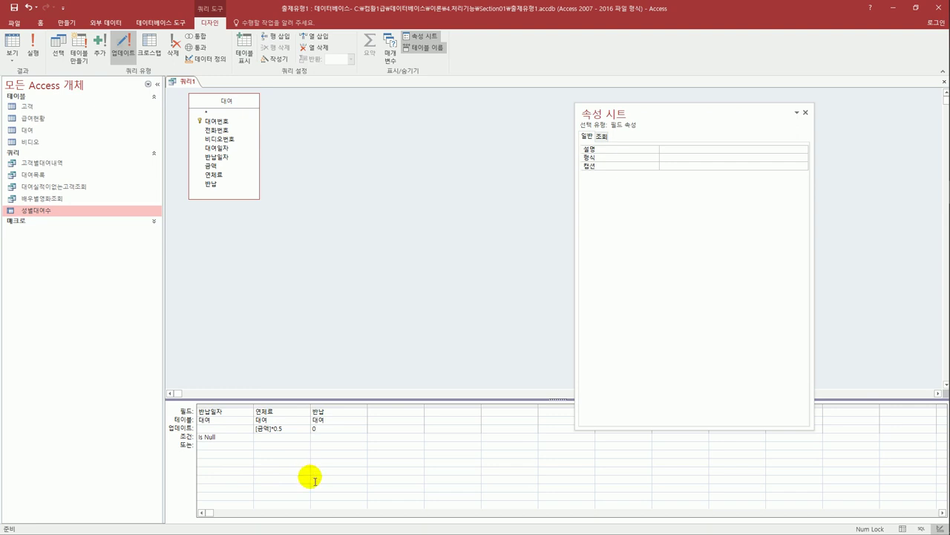
pyautogui.click(315, 481)
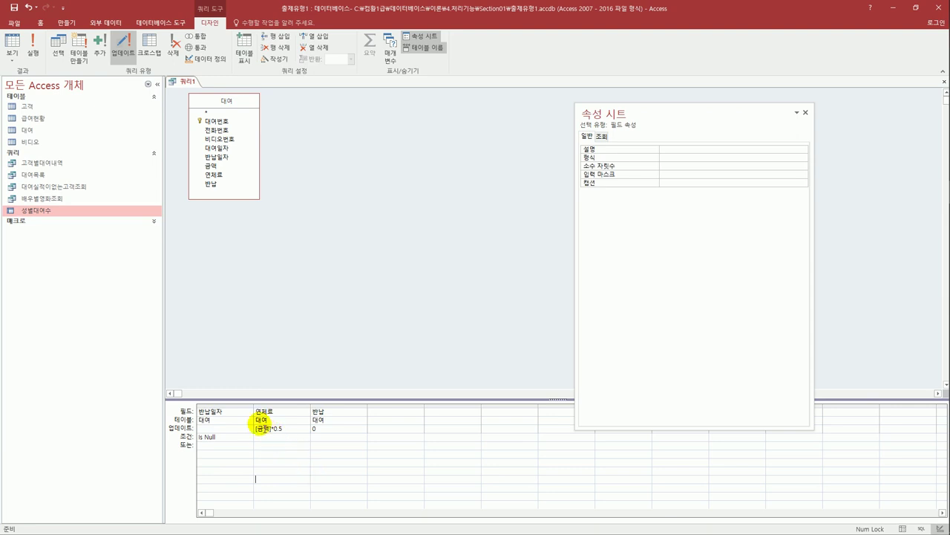
# Run the update query, accepting the record update, and save it under the name 연체료업데이트.
pyautogui.click(41, 49)
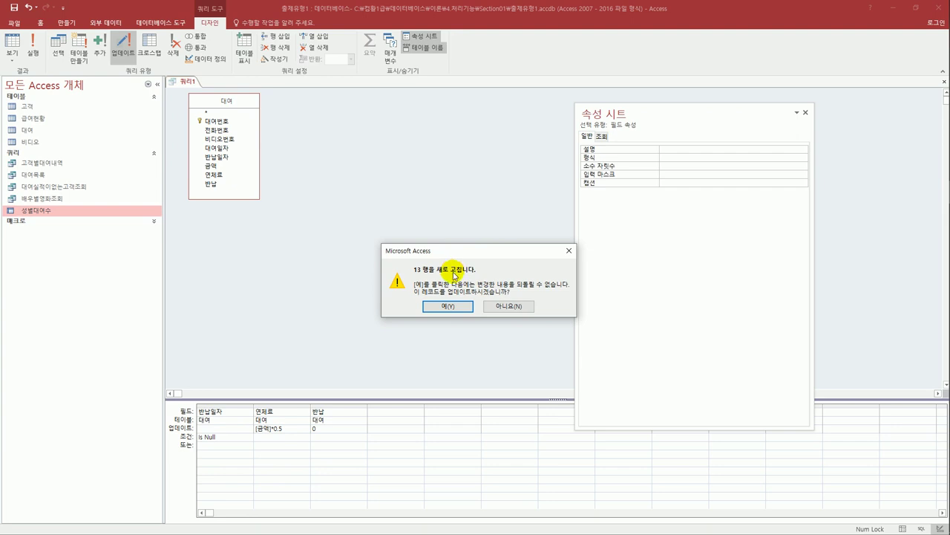
pyautogui.click(449, 306)
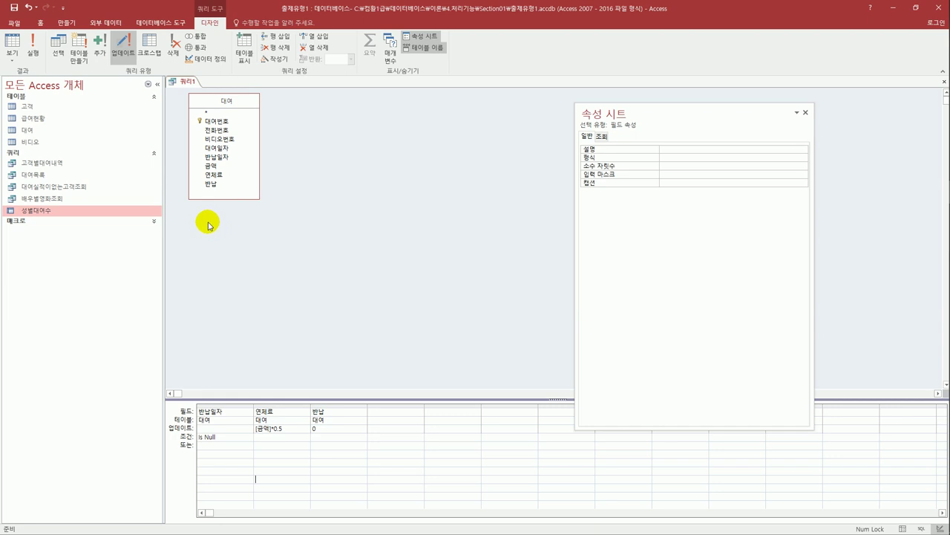
pyautogui.click(13, 7)
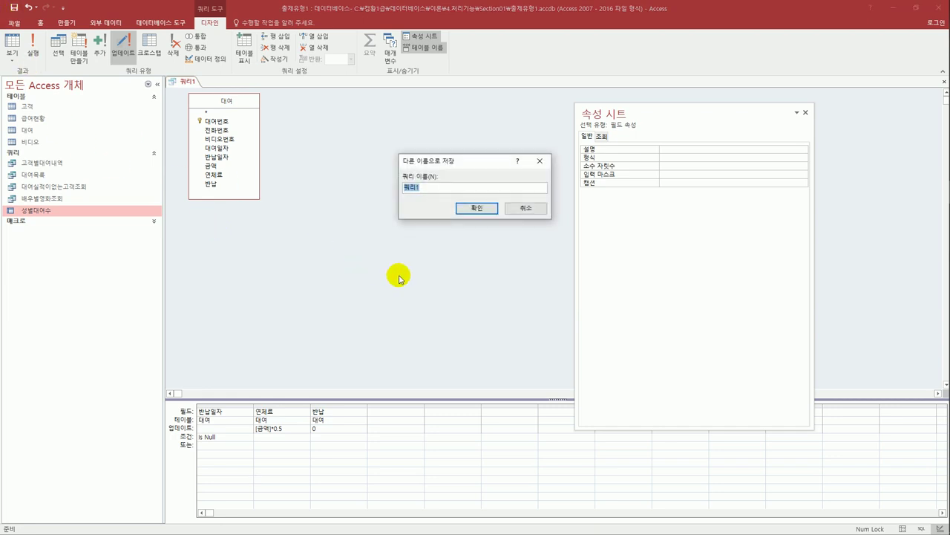
pyautogui.write('연체료업데이트')
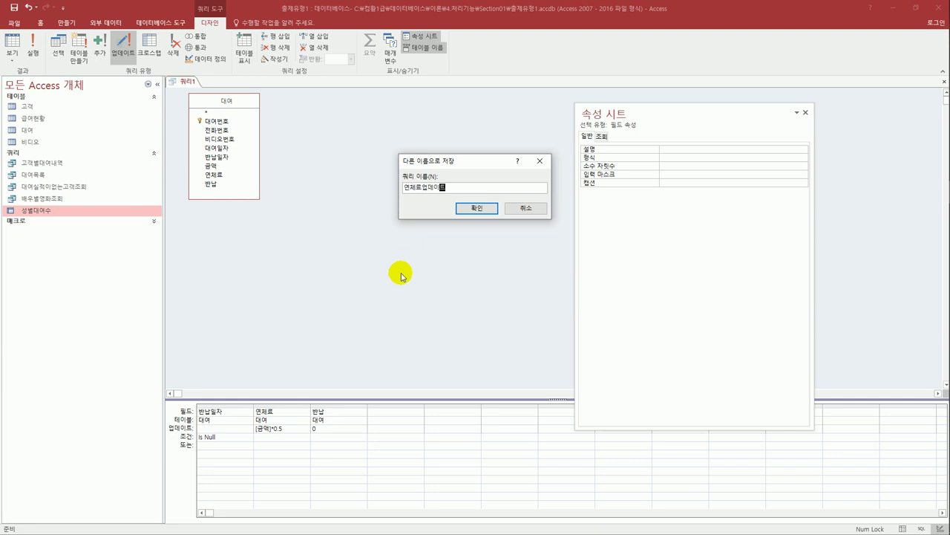
pyautogui.click(477, 208)
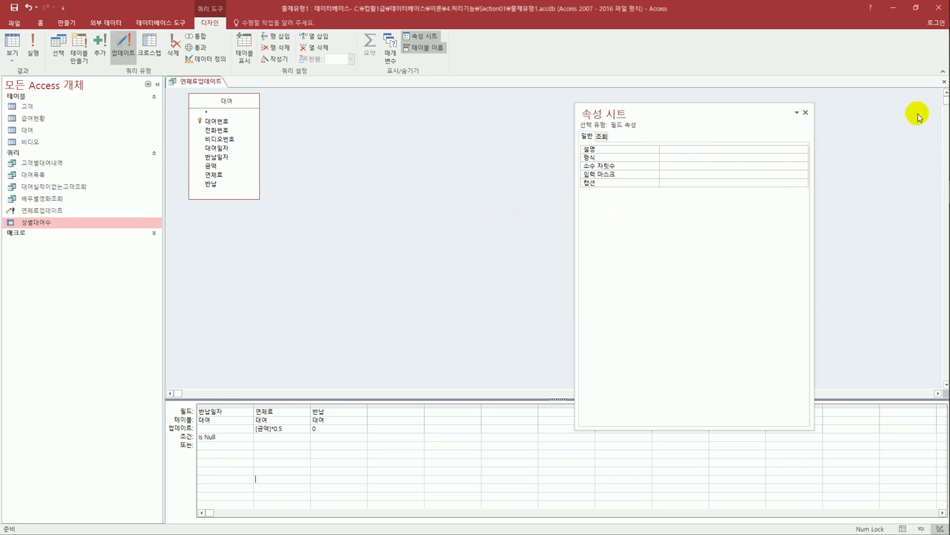
# Close the 연체료업데이트 query and create a new design query on the 급여현황 table, enlarging its field list to show all fields.
pyautogui.click(944, 82)
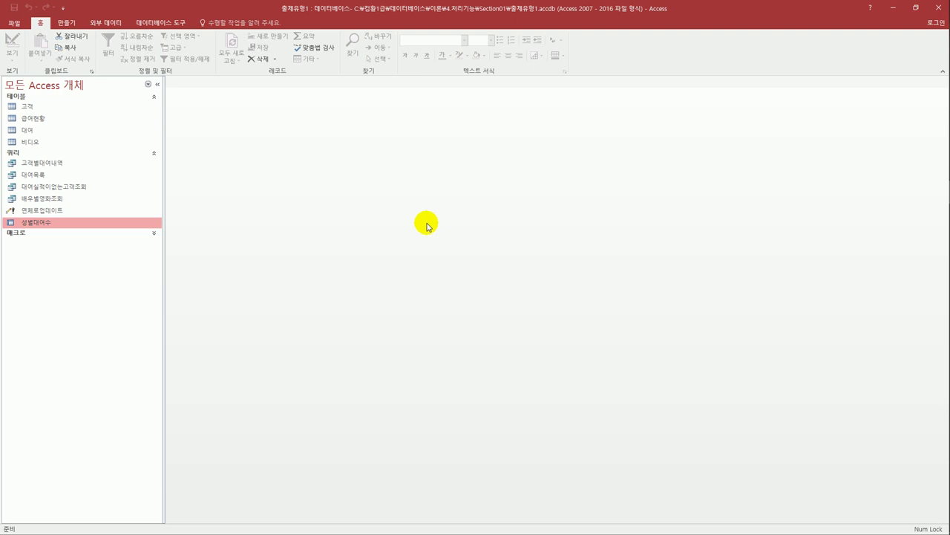
pyautogui.click(74, 30)
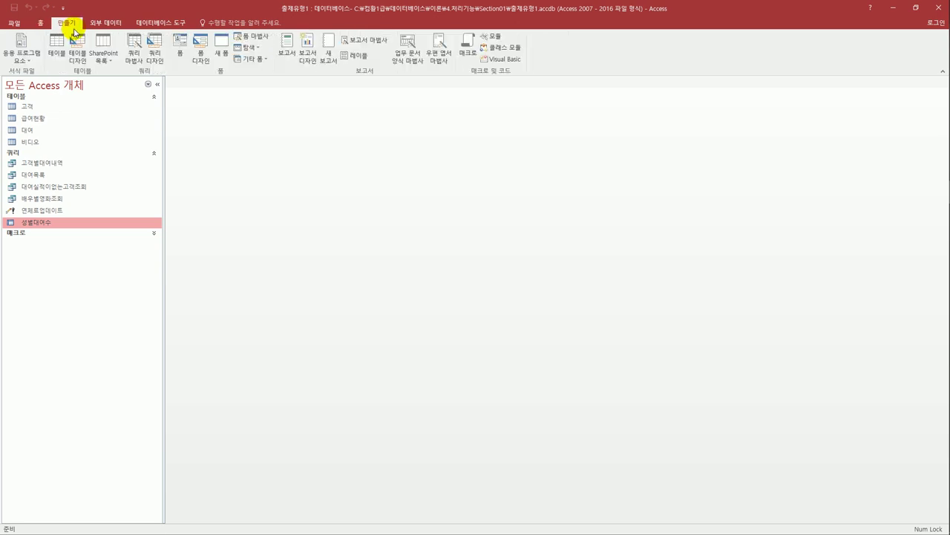
pyautogui.click(157, 61)
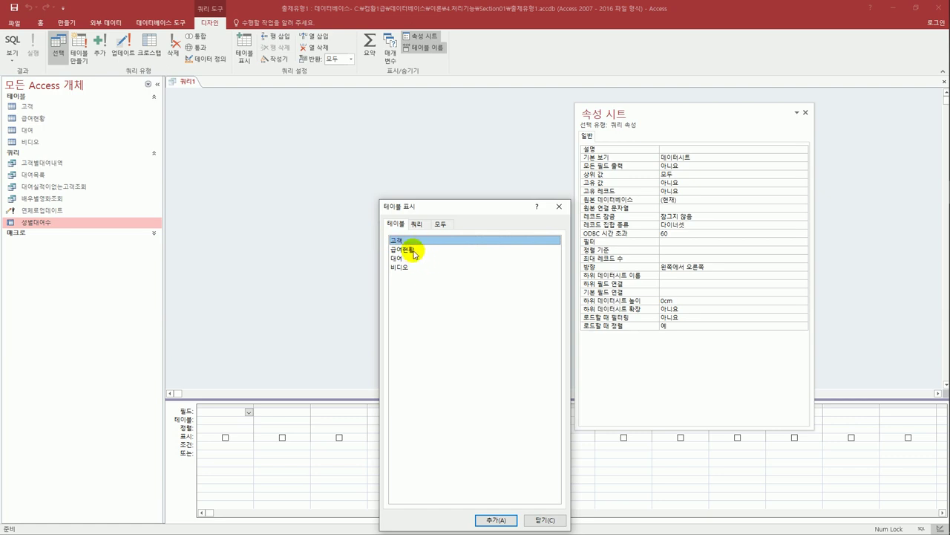
pyautogui.doubleClick(415, 250)
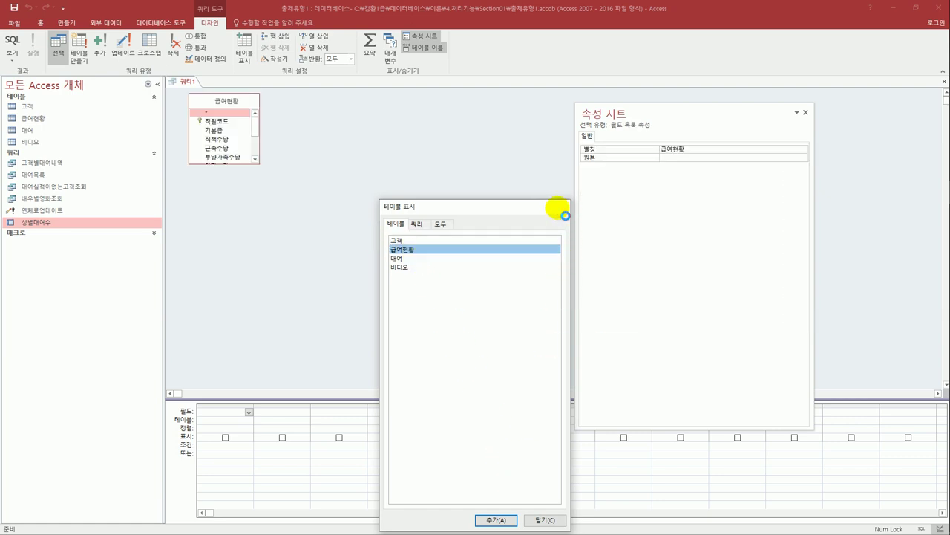
pyautogui.click(562, 207)
pyautogui.moveTo(236, 164); pyautogui.dragTo(235, 238)
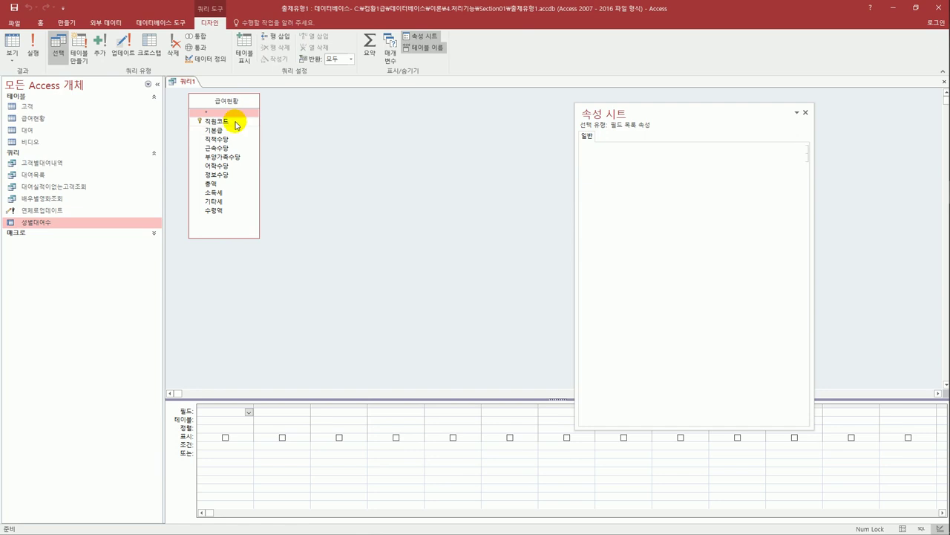
# Add the 직원코드, 부양가족수당, 소득세 and 수령액 fields to the query grid and preview the records.
pyautogui.click(238, 125)
pyautogui.doubleClick(238, 125)
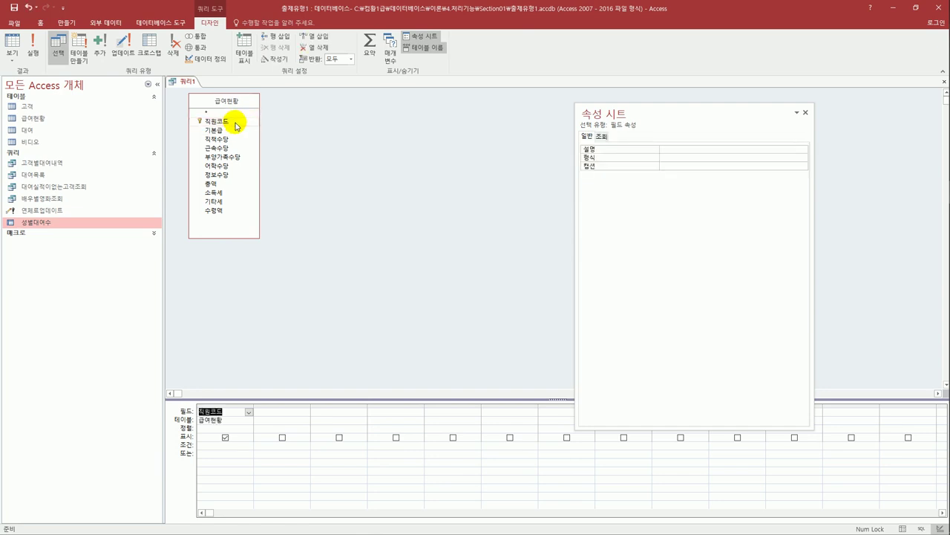
pyautogui.click(233, 156)
pyautogui.doubleClick(233, 157)
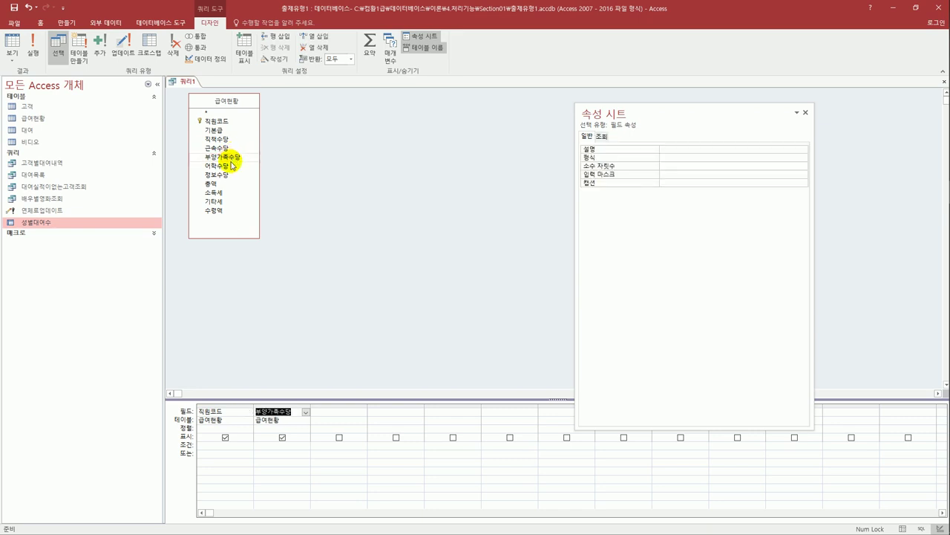
pyautogui.click(226, 193)
pyautogui.doubleClick(227, 192)
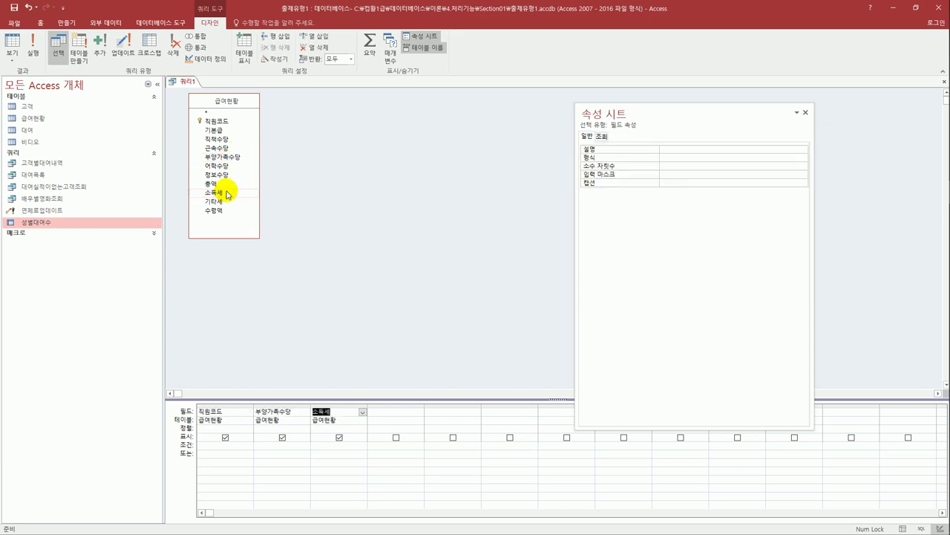
pyautogui.click(219, 213)
pyautogui.doubleClick(220, 214)
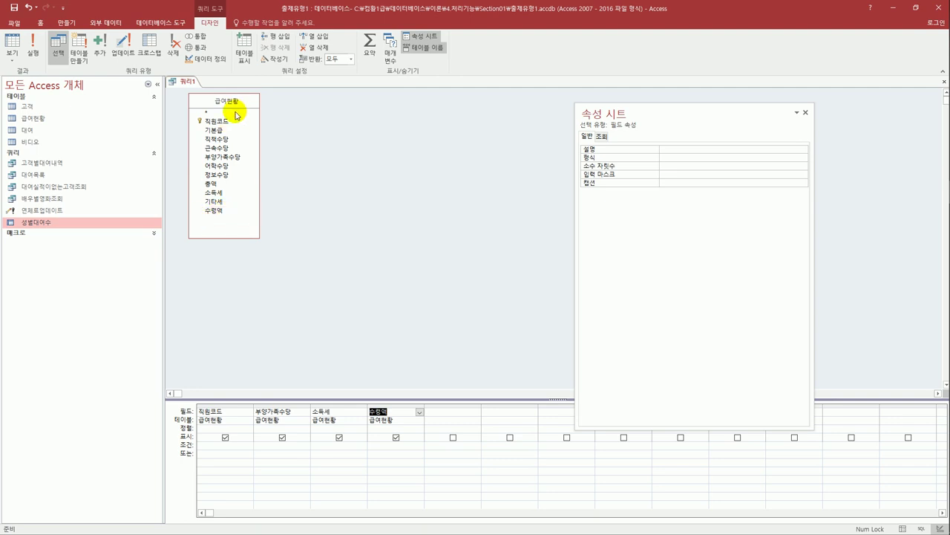
pyautogui.click(22, 44)
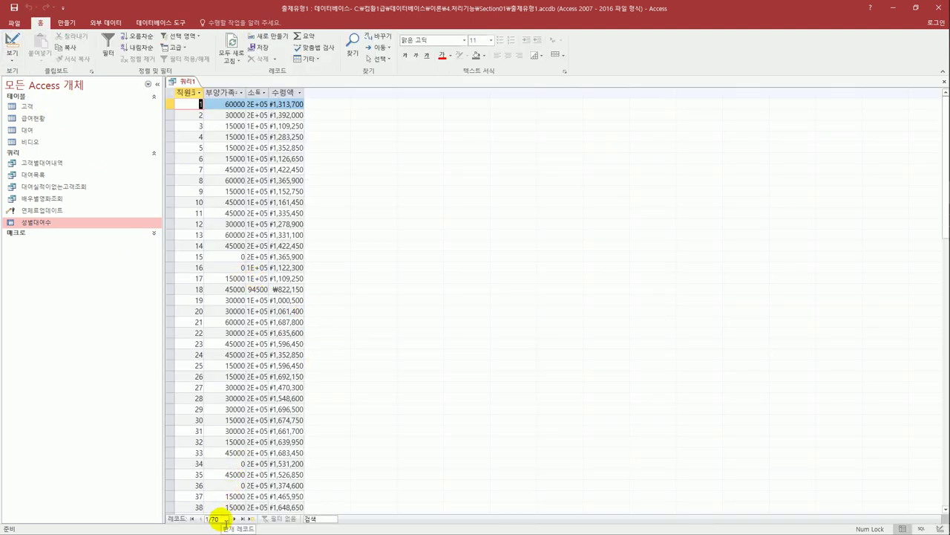
pyautogui.click(11, 43)
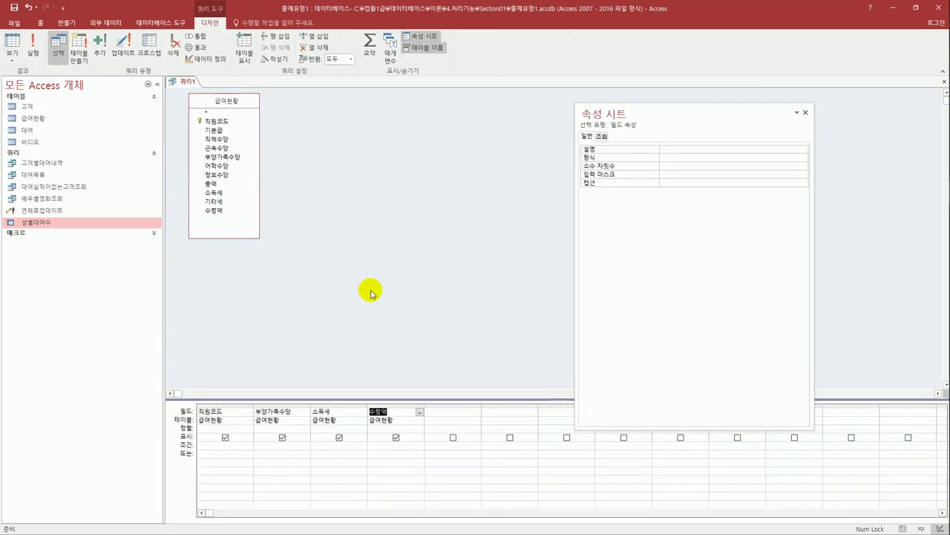
# Set the query's 상위 값 property to 10.
pyautogui.click(353, 221)
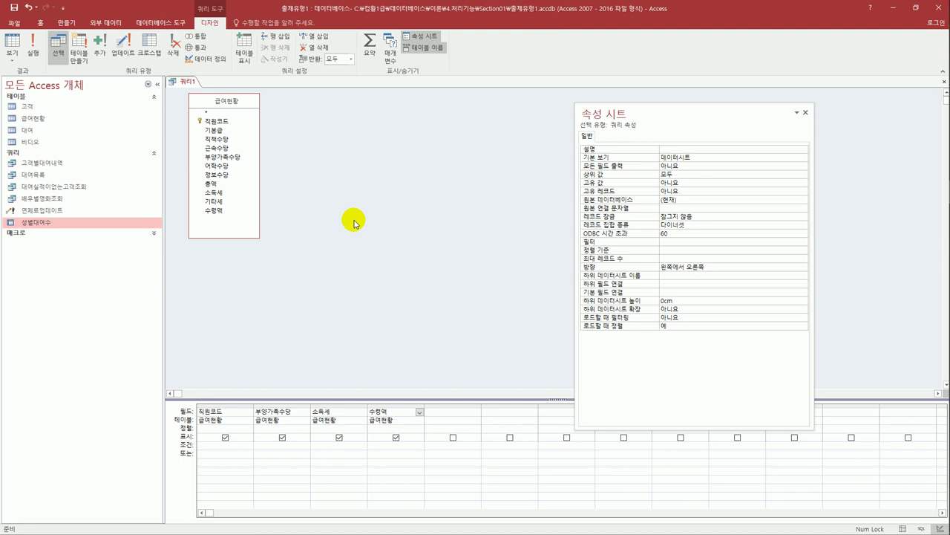
pyautogui.moveTo(630, 117); pyautogui.dragTo(561, 115)
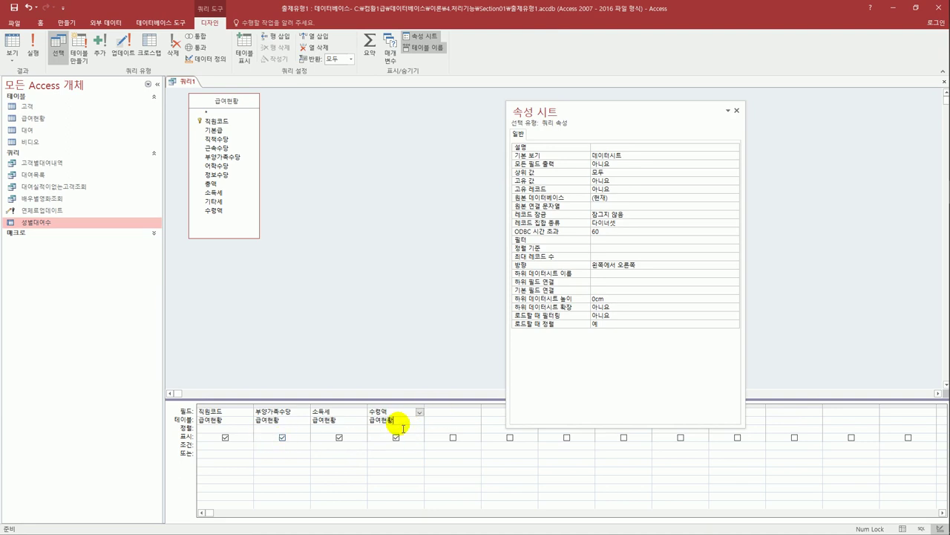
pyautogui.click(400, 421)
pyautogui.click(397, 378)
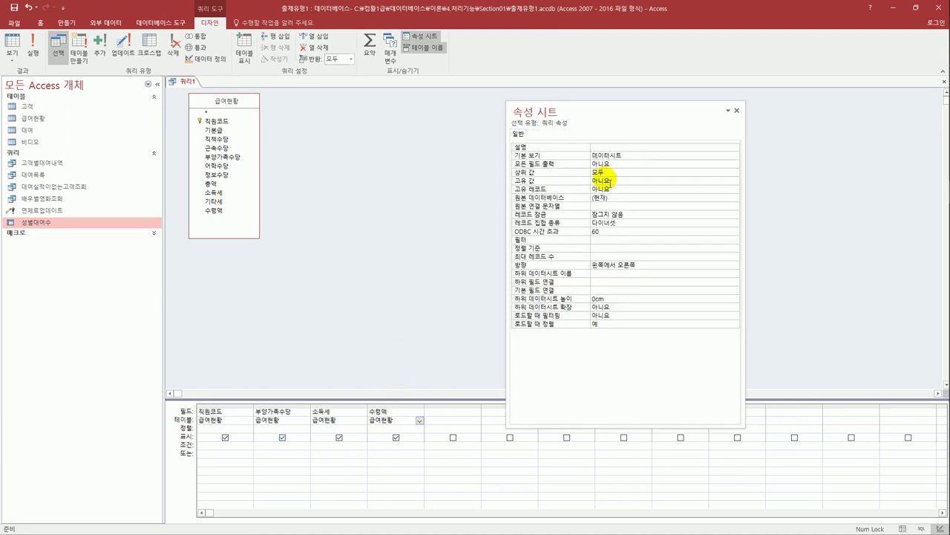
pyautogui.click(613, 172)
pyautogui.click(566, 173)
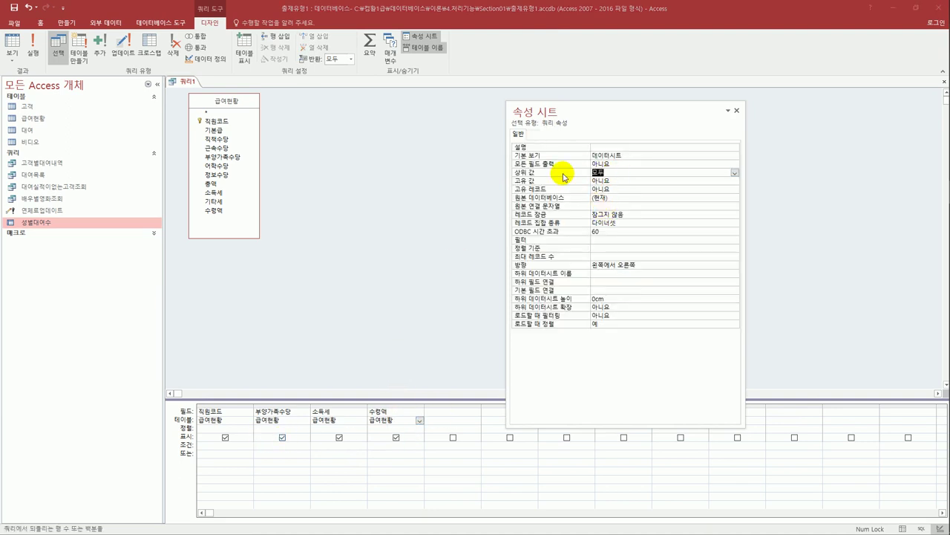
pyautogui.write('10')
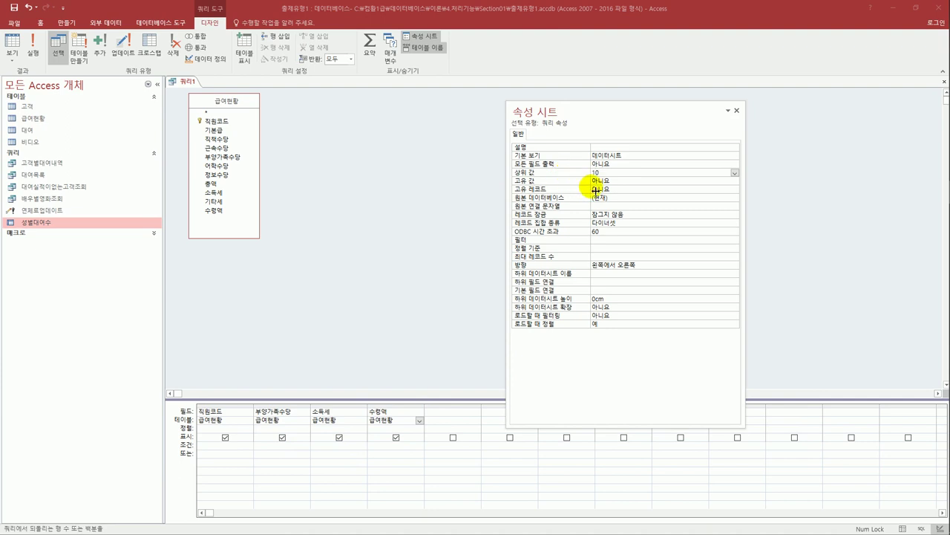
# Preview the query result and fit the 수령액, 소득세 and 직원코드 columns to their contents before returning to the design.
pyautogui.click(3, 45)
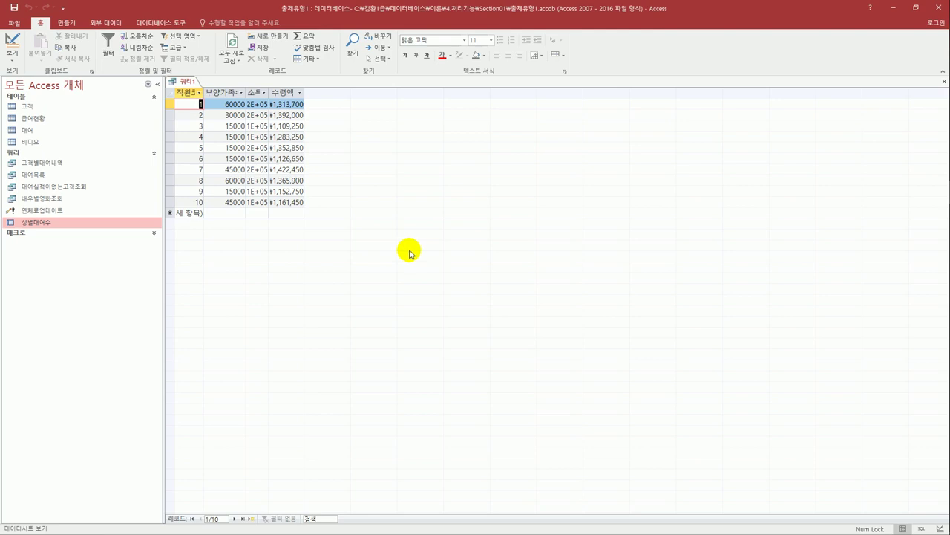
pyautogui.doubleClick(304, 92)
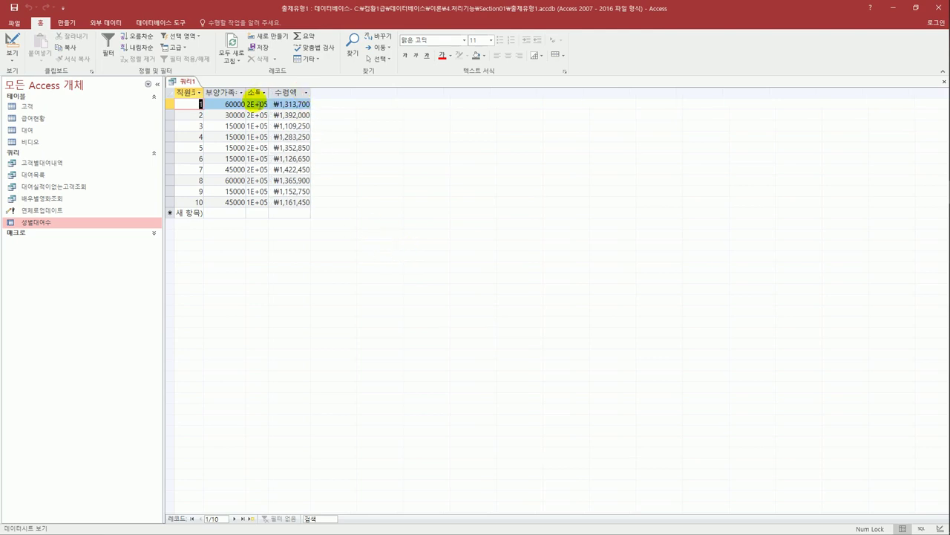
pyautogui.doubleClick(268, 92)
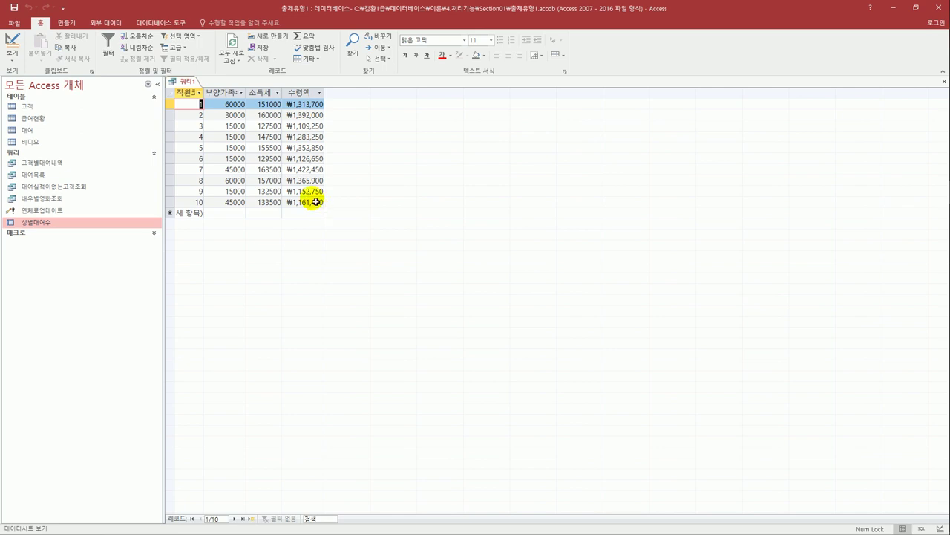
pyautogui.doubleClick(202, 92)
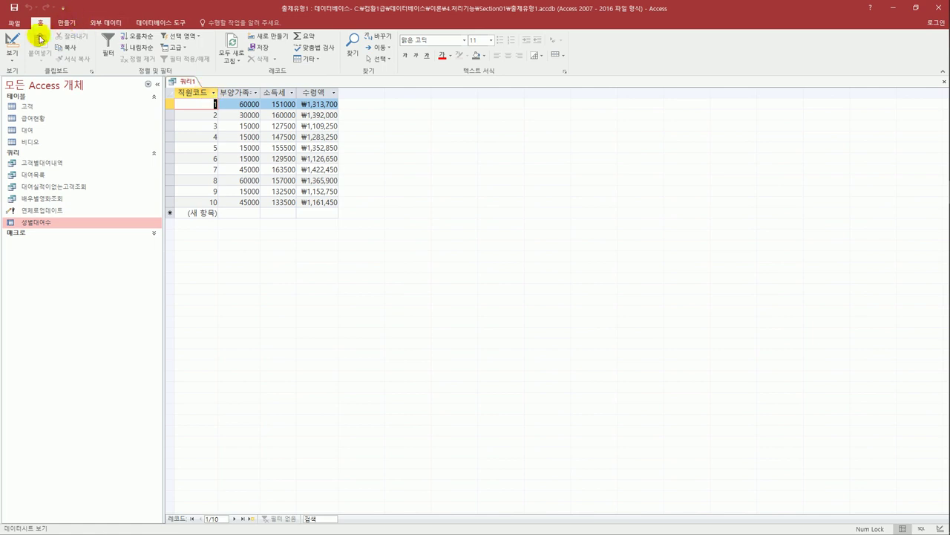
pyautogui.click(14, 43)
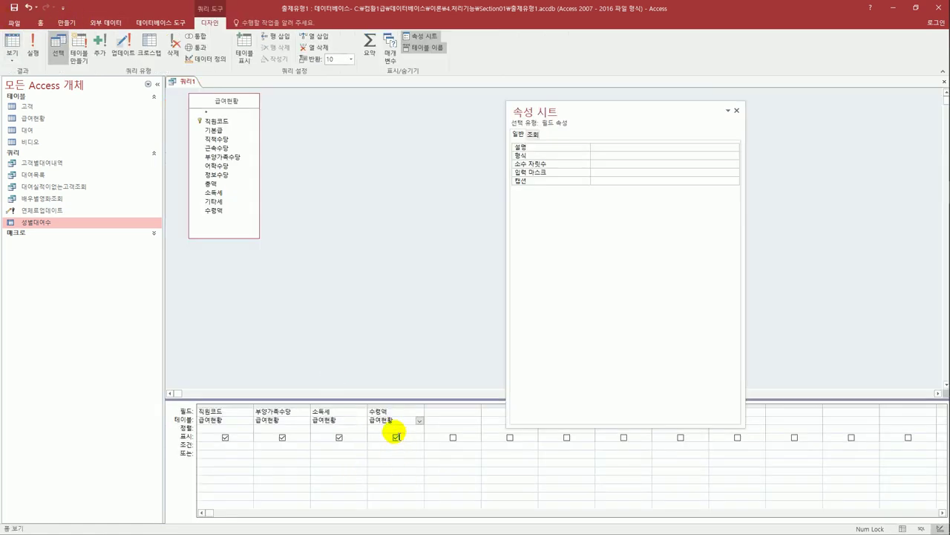
pyautogui.click(382, 412)
pyautogui.click(446, 231)
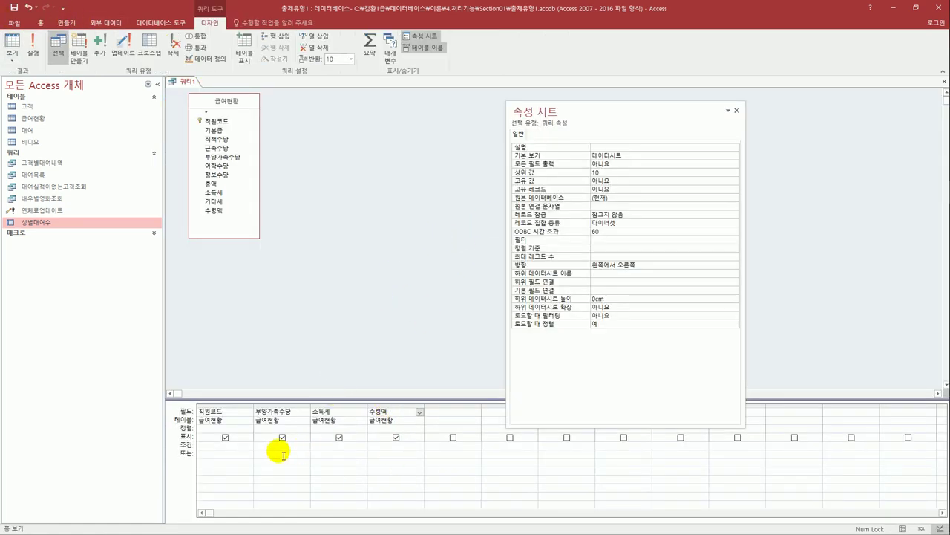
pyautogui.click(376, 439)
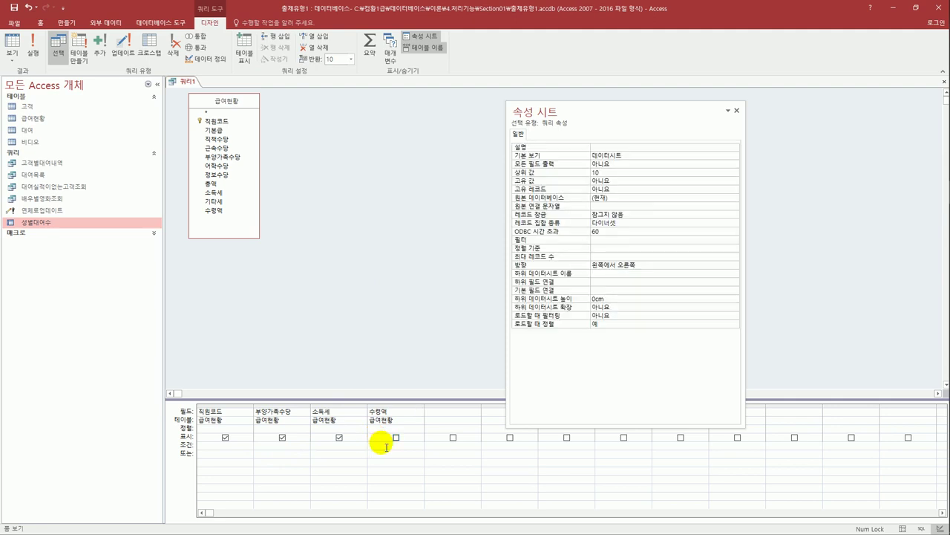
pyautogui.click(399, 437)
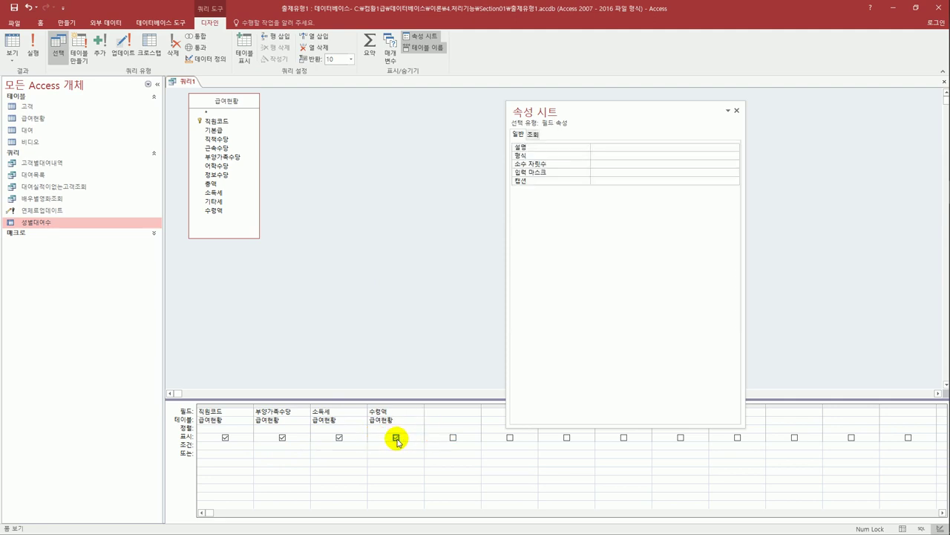
pyautogui.click(410, 351)
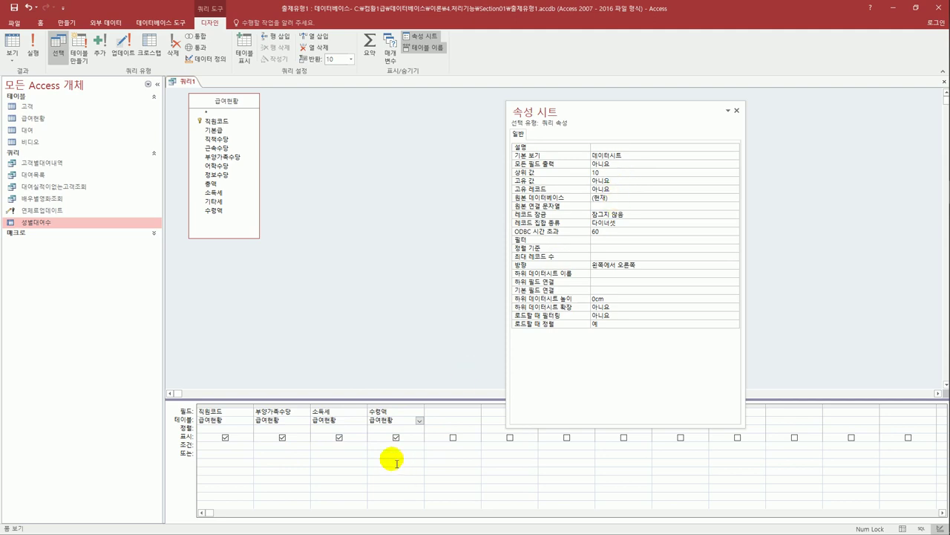
# Sort the 수령액 field in descending order (내림차순) and check the result in the datasheet.
pyautogui.click(394, 429)
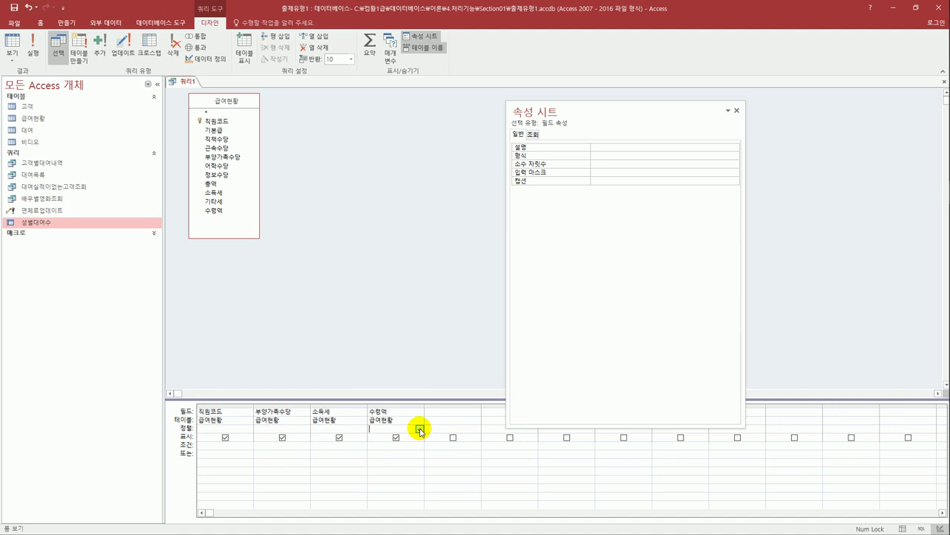
pyautogui.click(420, 429)
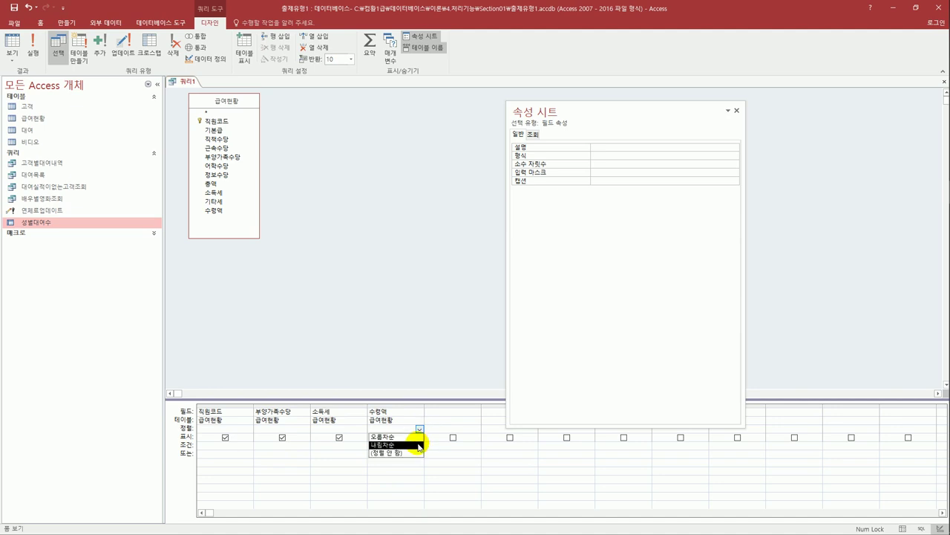
pyautogui.click(397, 443)
pyautogui.click(12, 44)
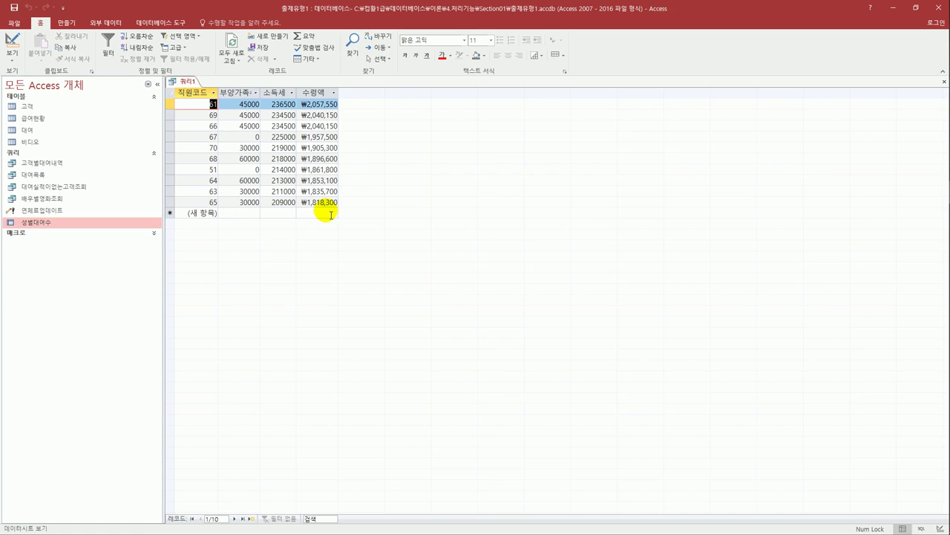
pyautogui.click(12, 41)
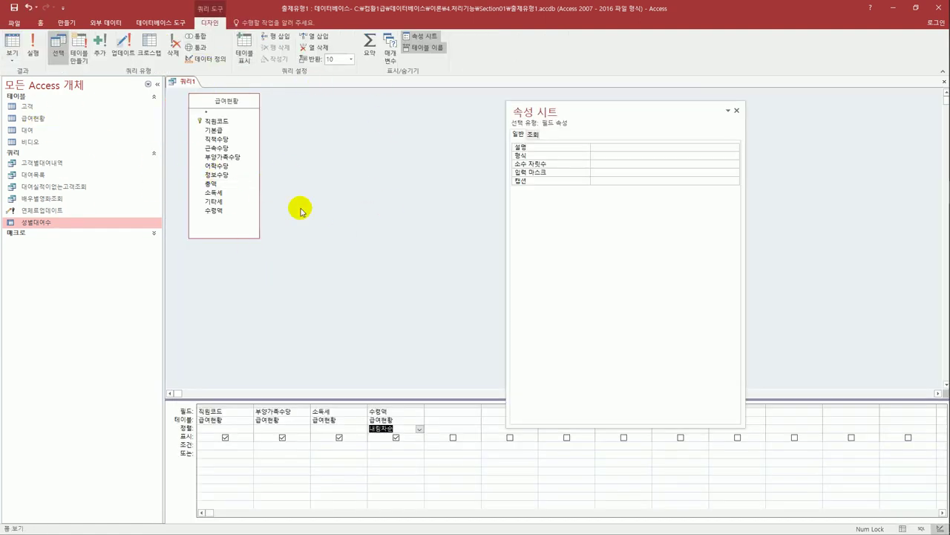
# Reopen the query's property sheet and review its 상위 값 setting.
pyautogui.click(312, 155)
pyautogui.click(334, 139)
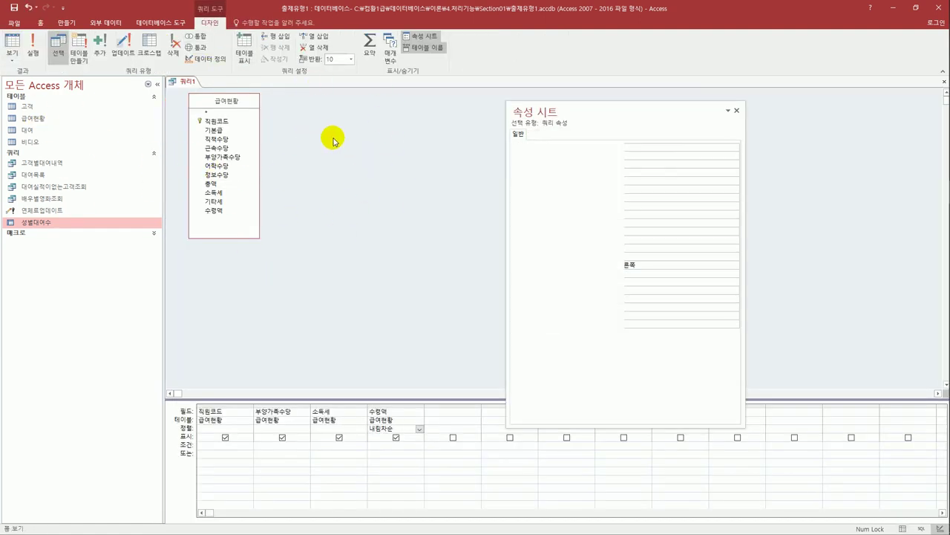
pyautogui.rightClick(333, 139)
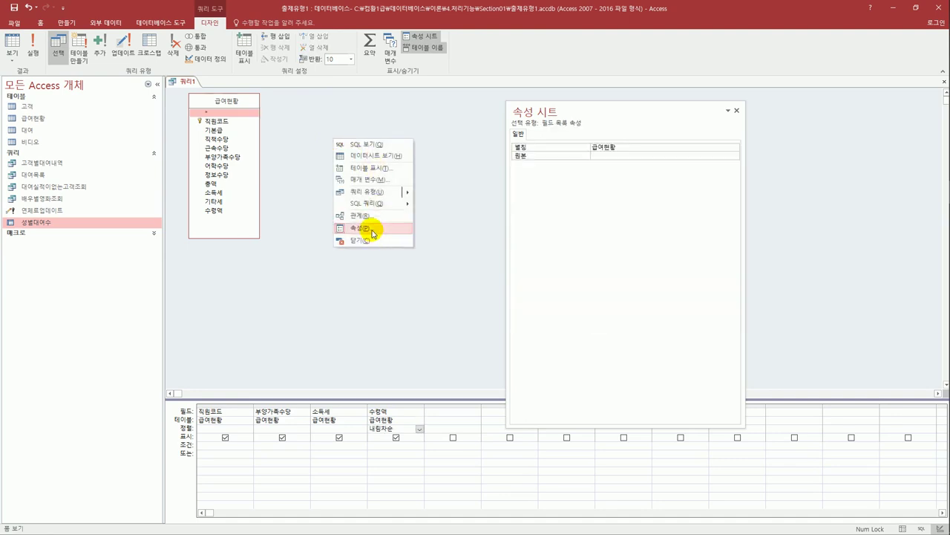
pyautogui.click(373, 230)
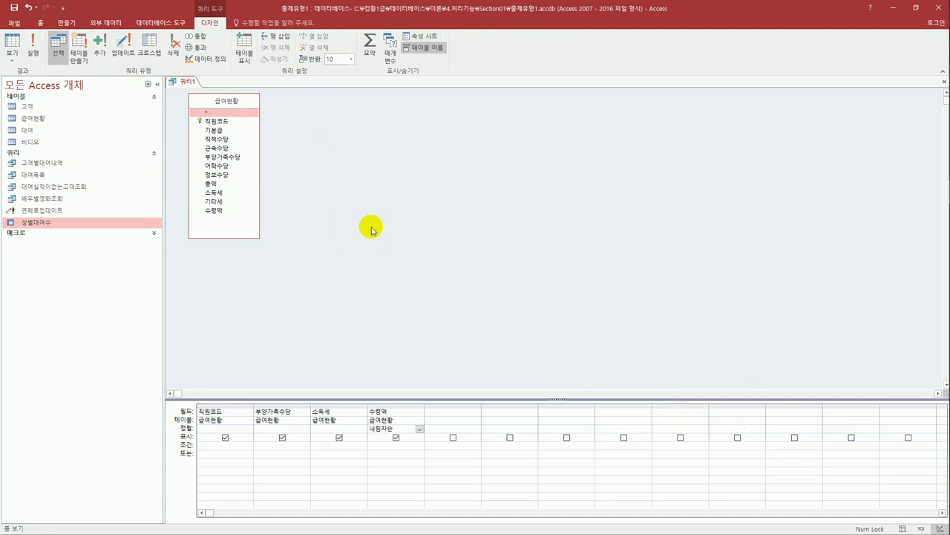
pyautogui.rightClick(355, 185)
pyautogui.click(418, 271)
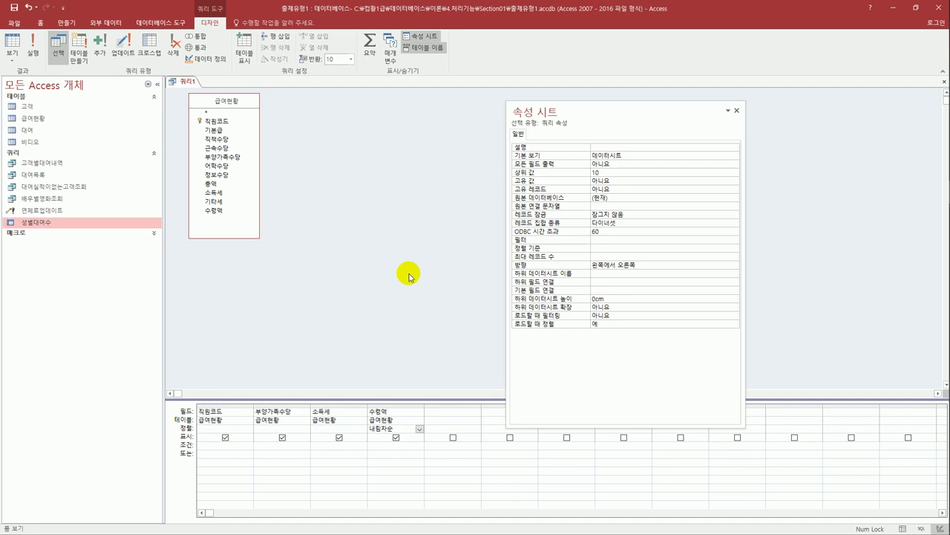
pyautogui.click(598, 177)
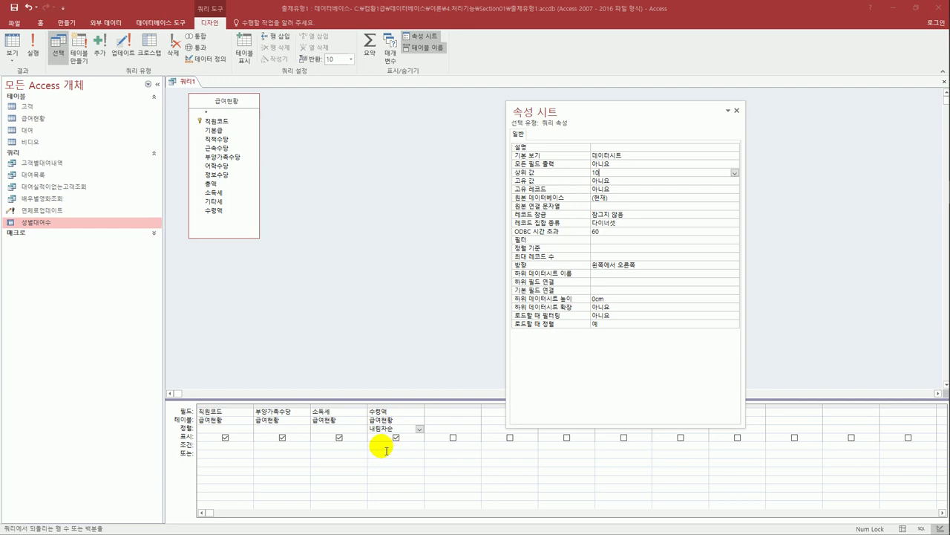
# Save the top 10 query as 상위수령자 and close it.
pyautogui.click(13, 7)
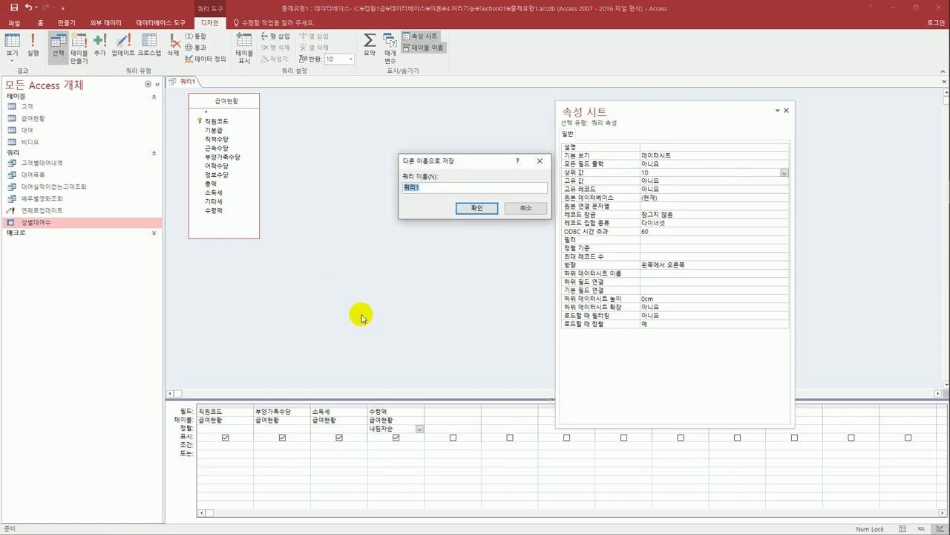
pyautogui.write('성별수령액')
pyautogui.press('Return')
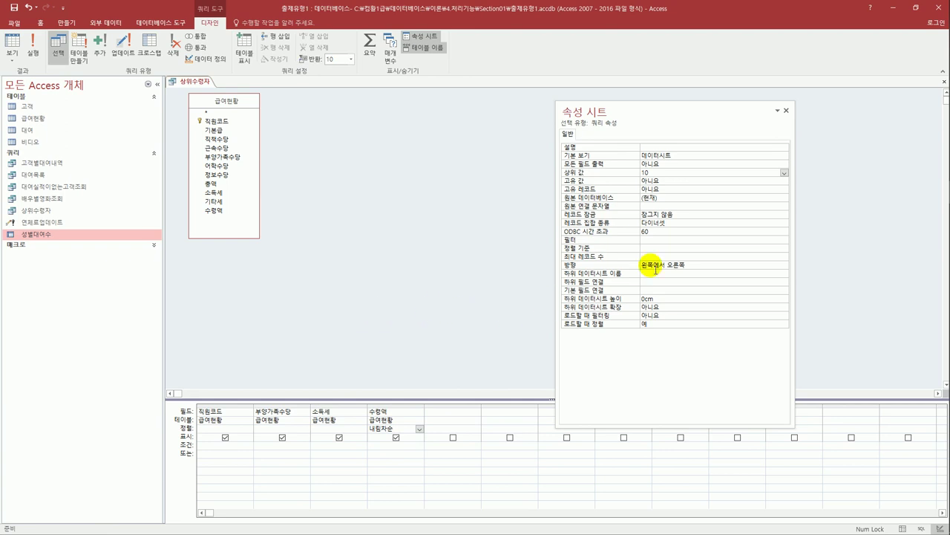
pyautogui.click(943, 81)
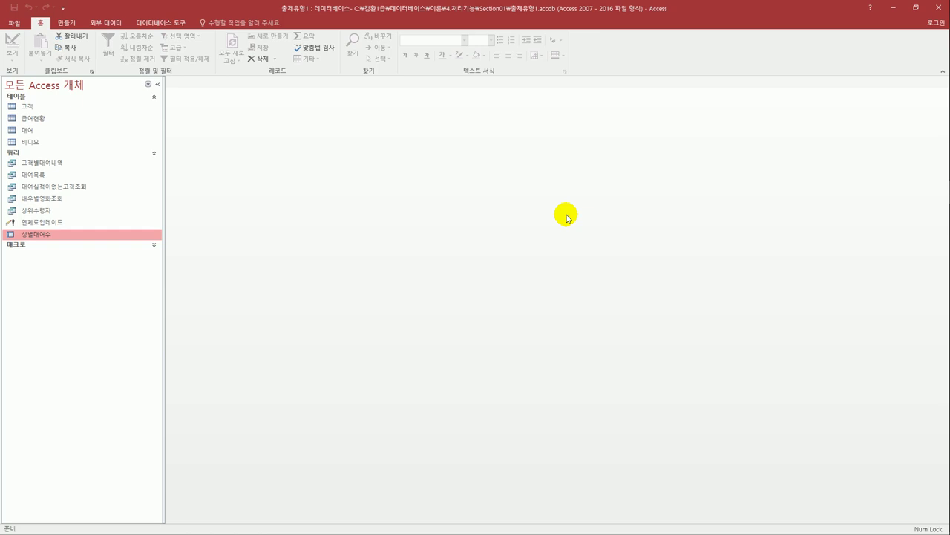
# Start a new query in design view with the 고객 table as its source.
pyautogui.click(69, 23)
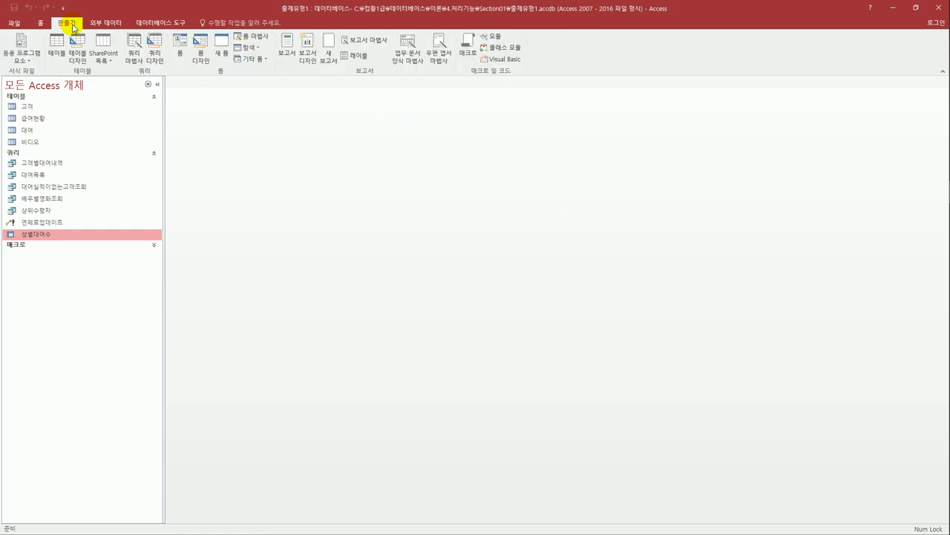
pyautogui.click(155, 55)
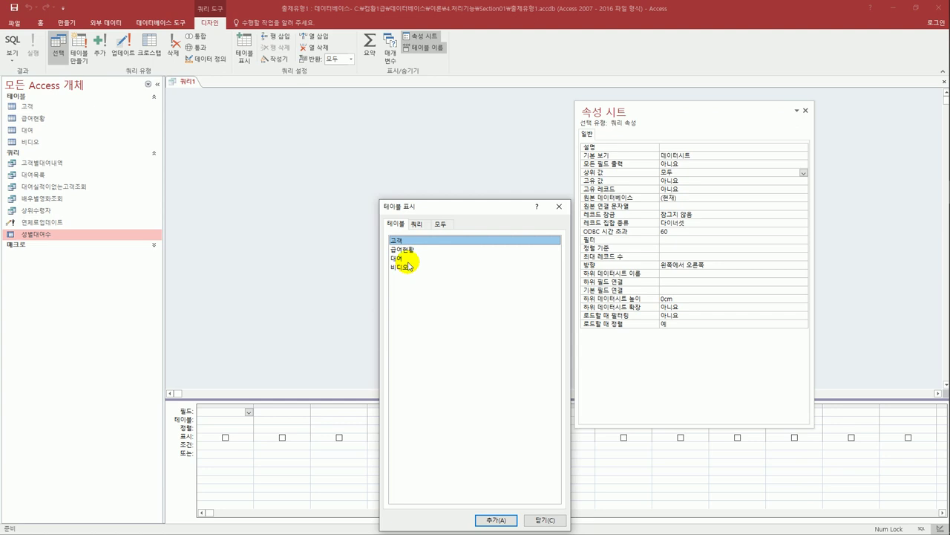
pyautogui.doubleClick(414, 240)
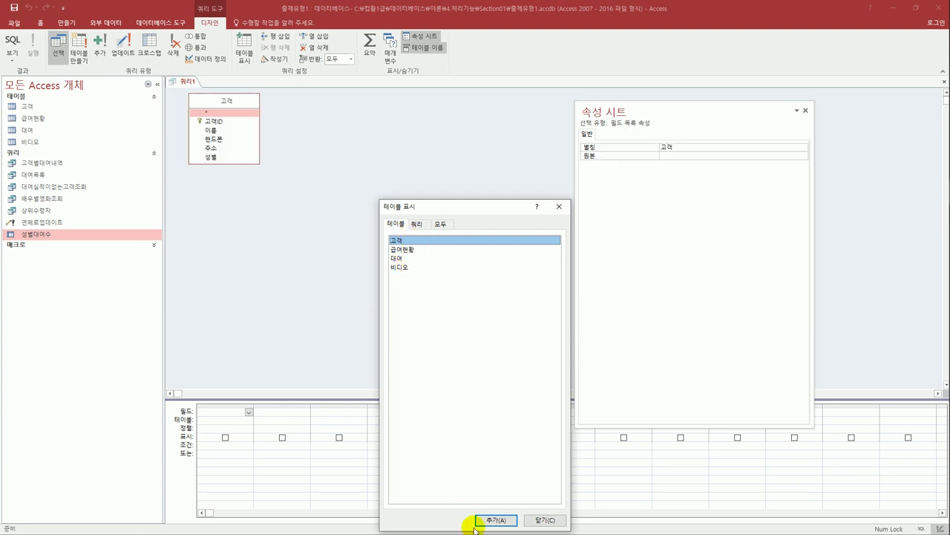
pyautogui.click(545, 520)
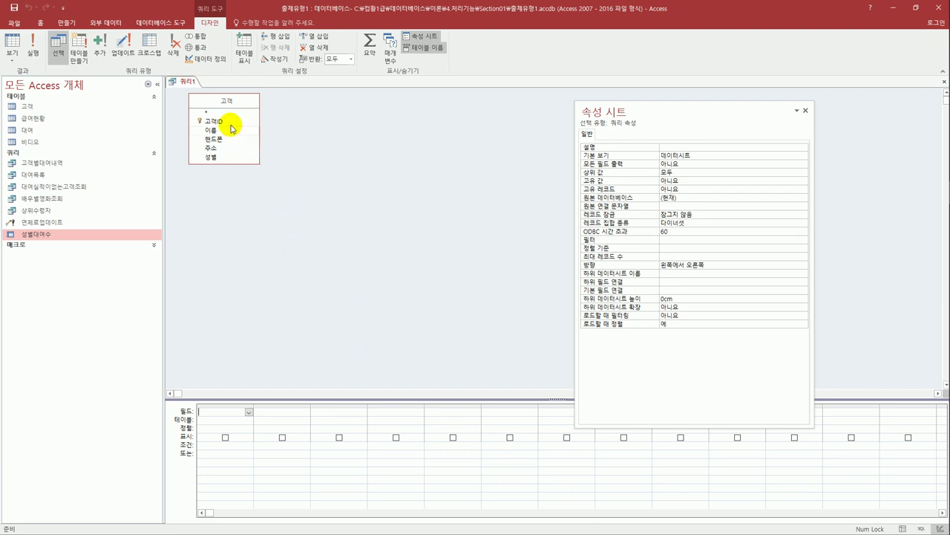
# Add the 고객ID, 이름, 핸드폰 and 성별 fields from 고객 to the query grid.
pyautogui.click(232, 127)
pyautogui.doubleClick(231, 124)
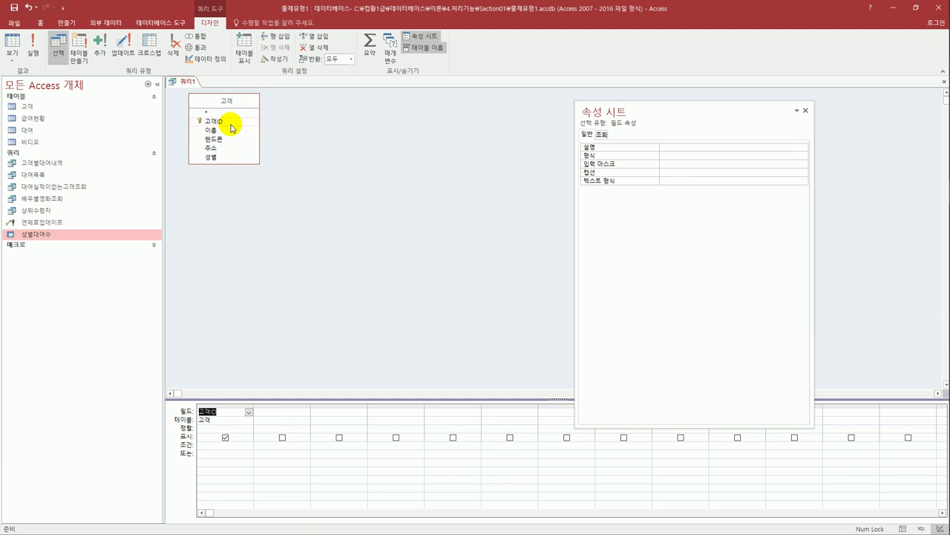
pyautogui.doubleClick(230, 133)
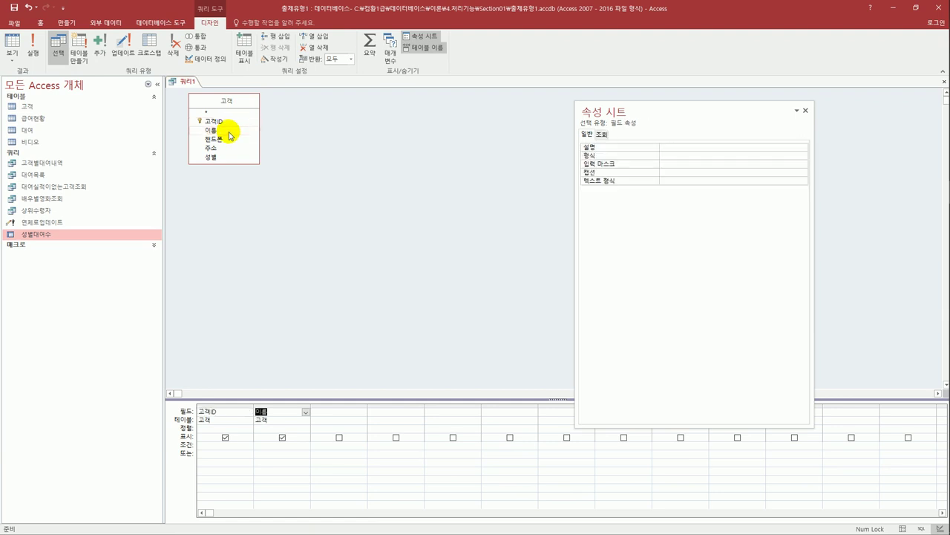
pyautogui.doubleClick(228, 138)
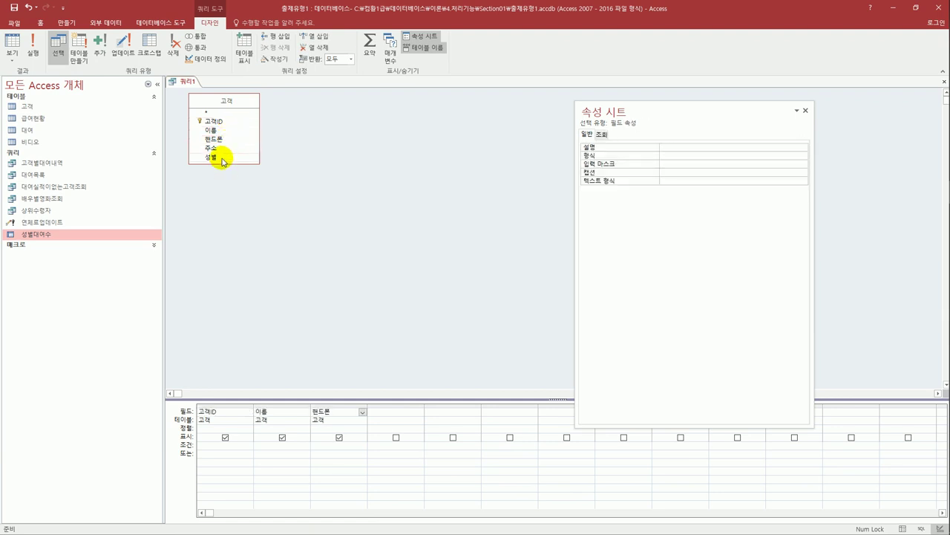
pyautogui.doubleClick(223, 158)
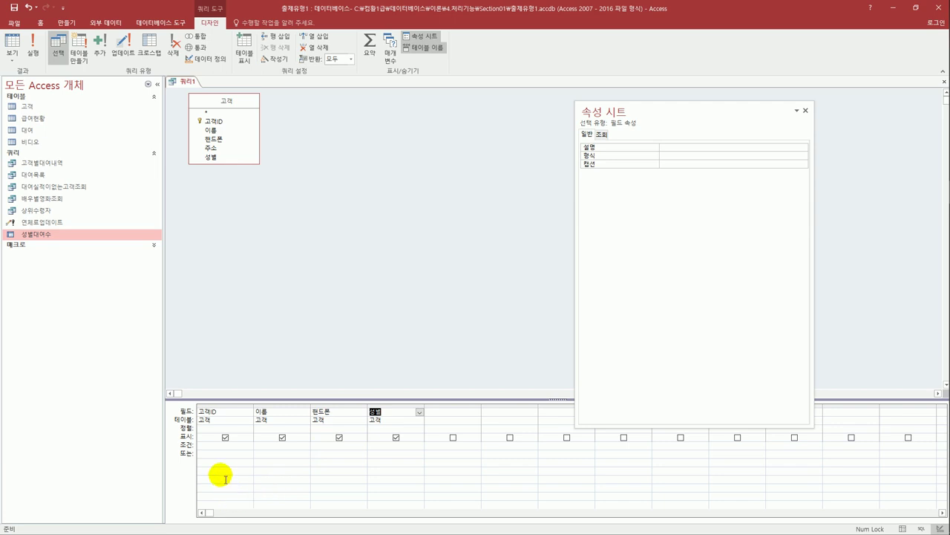
# Set the 고객ID criterion to Not In (select 전화번호 from 대여) and widen its column to fit the expression.
pyautogui.click(212, 452)
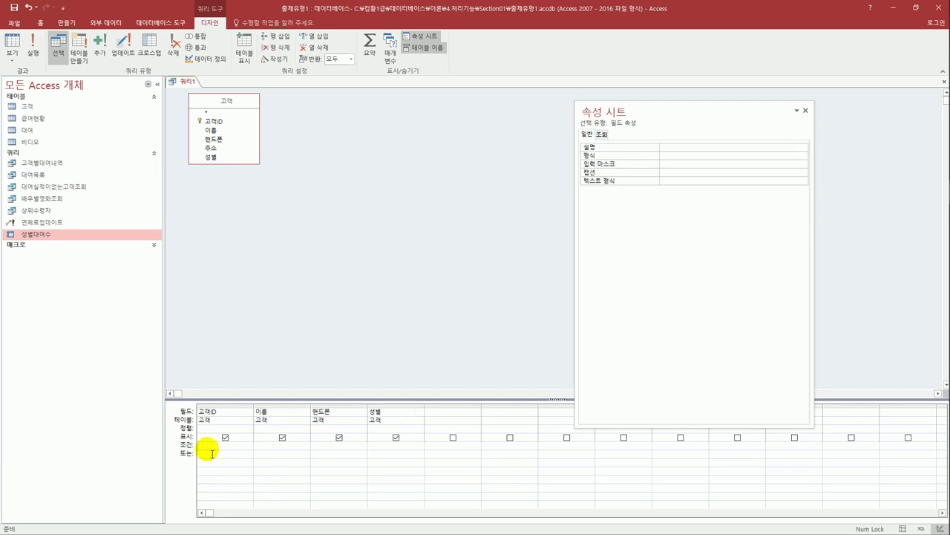
pyautogui.write('not in (s')
pyautogui.write('elect')
pyautogui.write(' 전화번호 ')
pyautogui.write('from 대여')
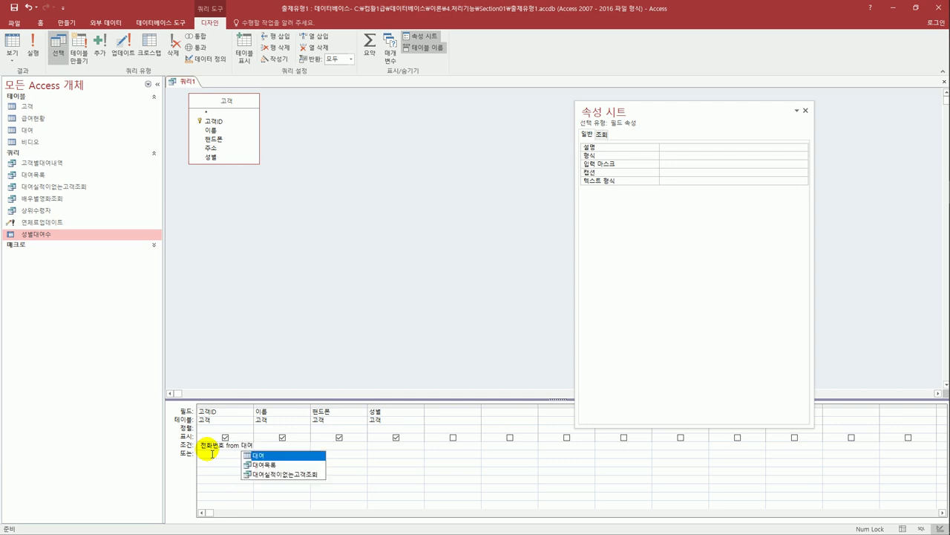
pyautogui.press('Return')
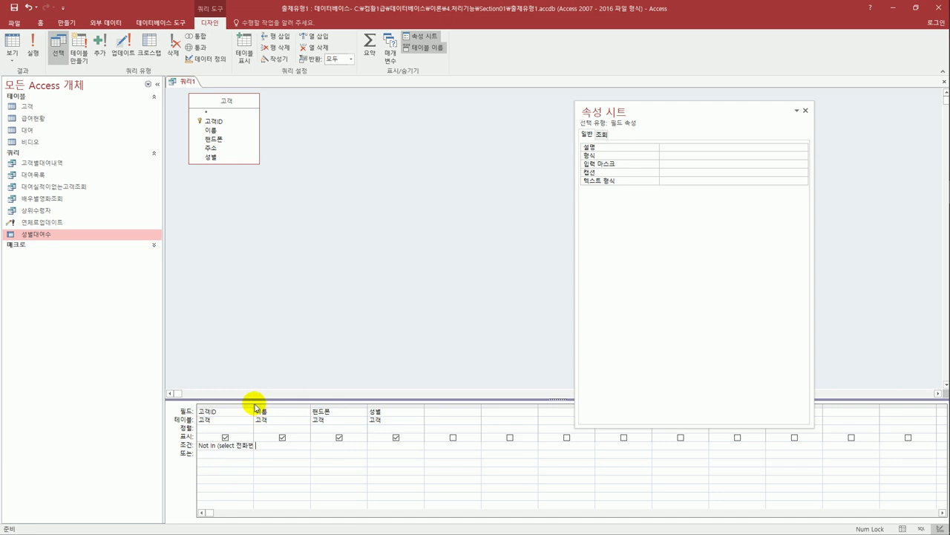
pyautogui.moveTo(254, 412); pyautogui.dragTo(321, 411)
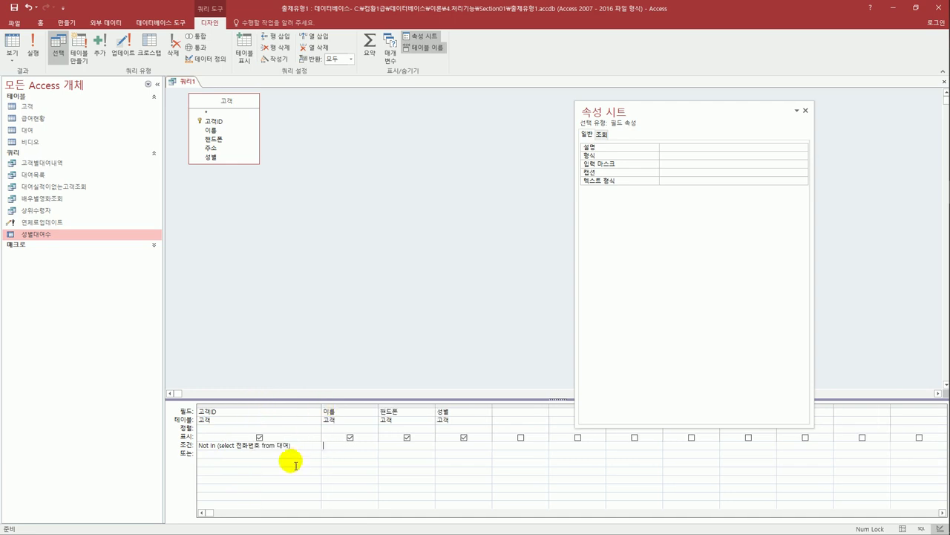
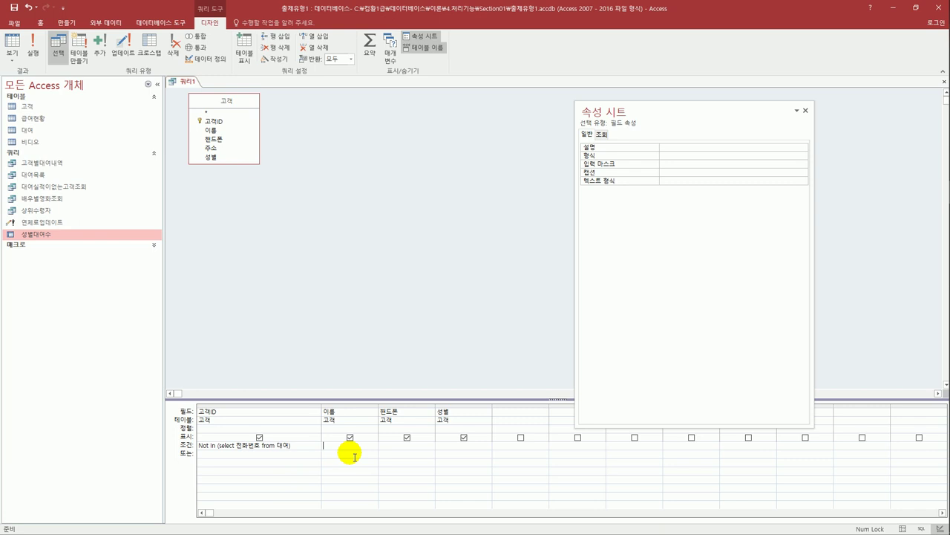
# Set the 이름 criterion to Like "*홍*".
pyautogui.click(282, 452)
pyautogui.click(333, 449)
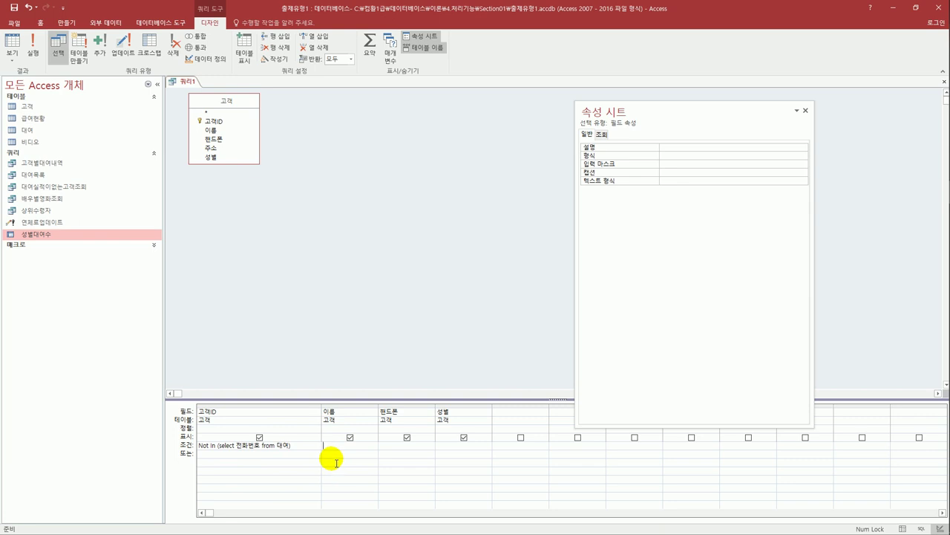
pyautogui.write('ㄱ')
pyautogui.write('홍*')
pyautogui.click(355, 474)
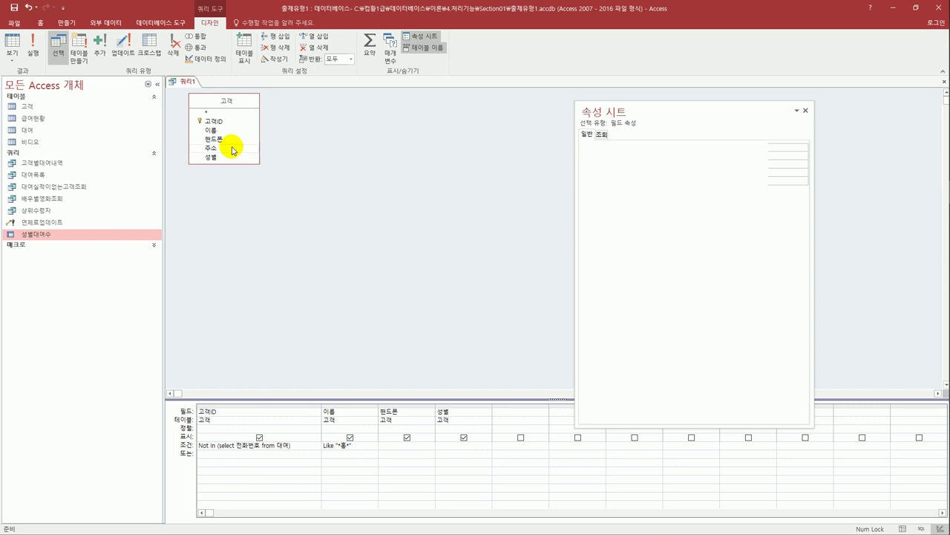
# Add the 주소 field with the criterion Is Null and exclude it from the displayed output.
pyautogui.doubleClick(212, 148)
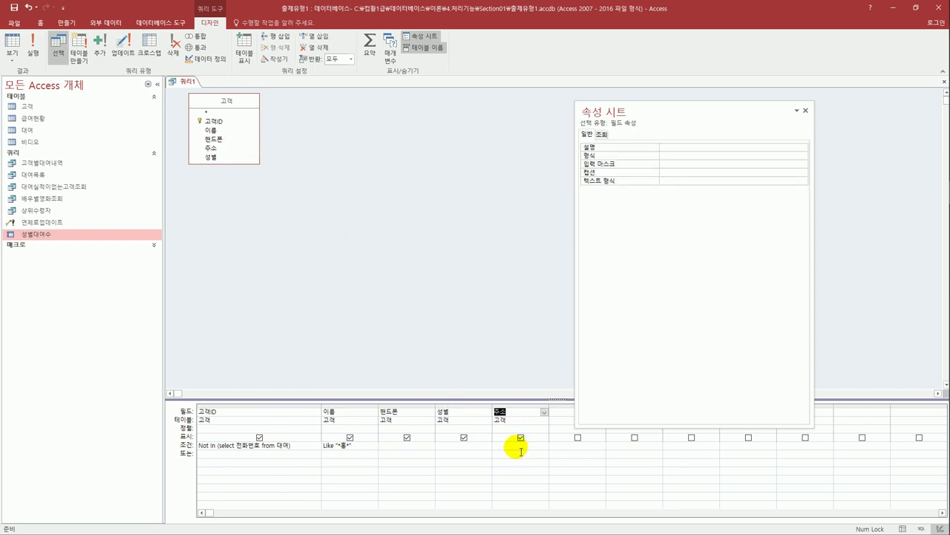
pyautogui.click(521, 448)
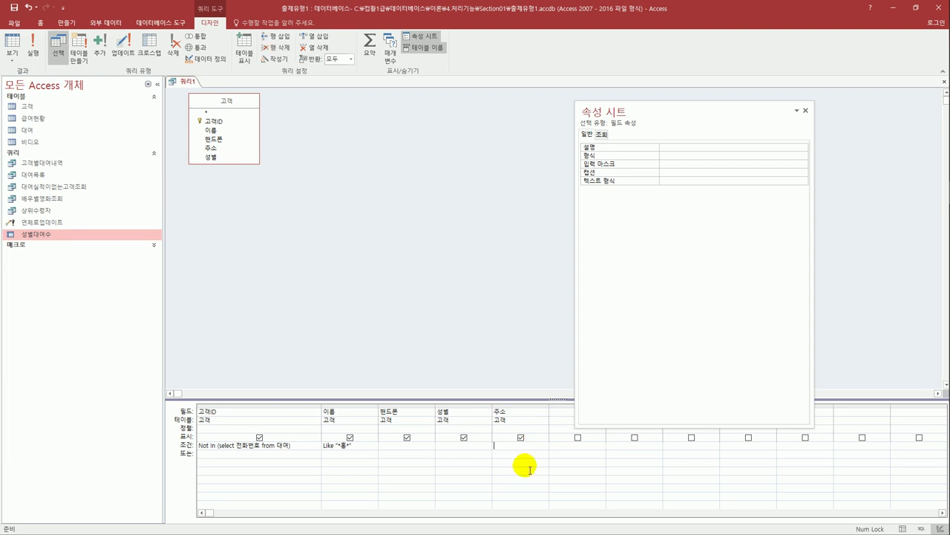
pyautogui.write('is null')
pyautogui.press('Return')
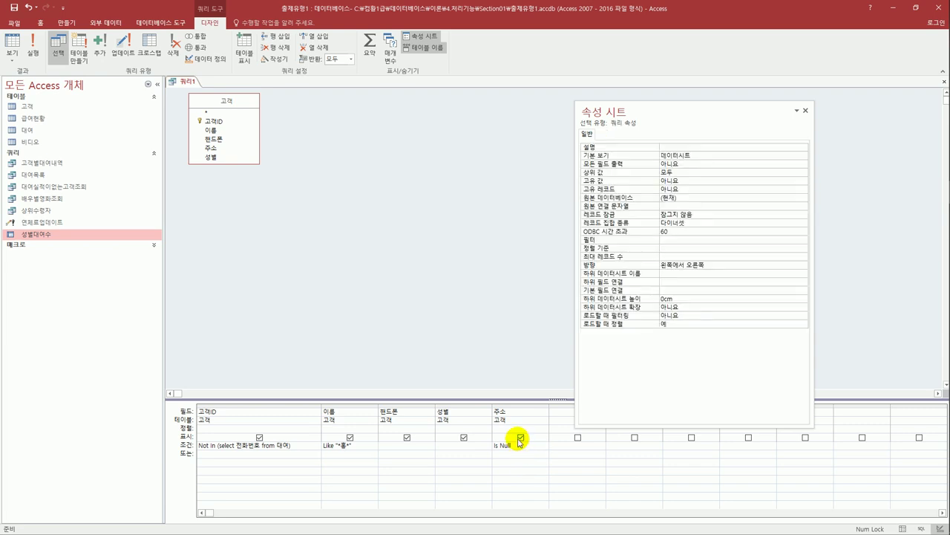
pyautogui.click(522, 438)
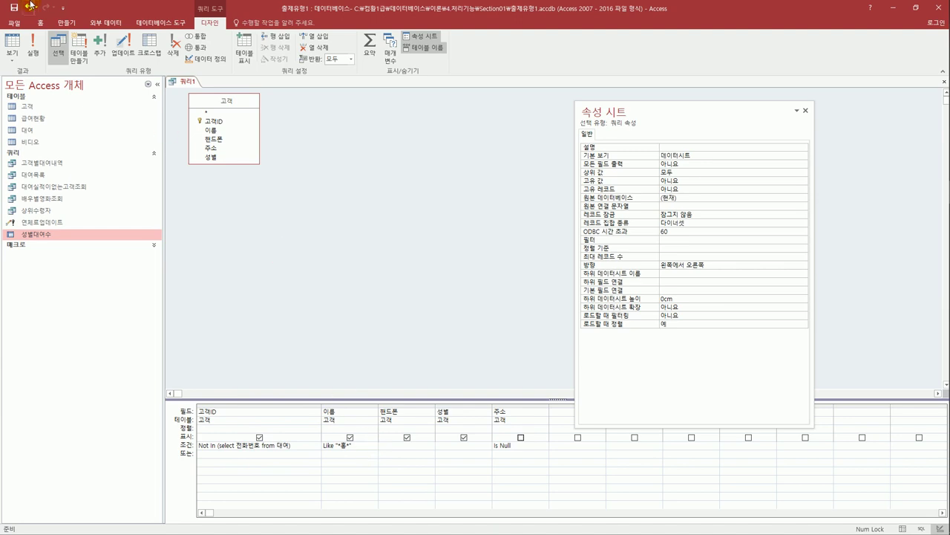
# Check the query result in the datasheet, then save the query as 유령고객 and close it.
pyautogui.click(12, 43)
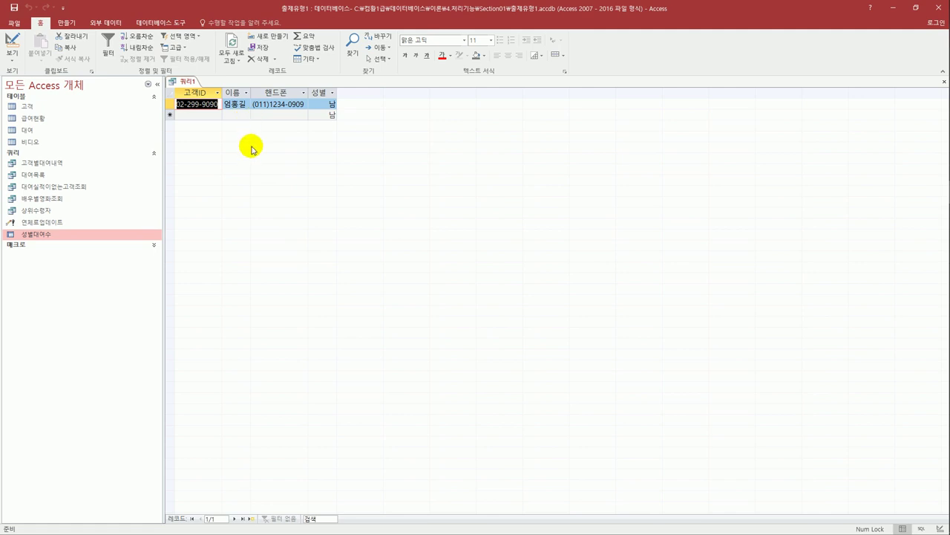
pyautogui.click(14, 9)
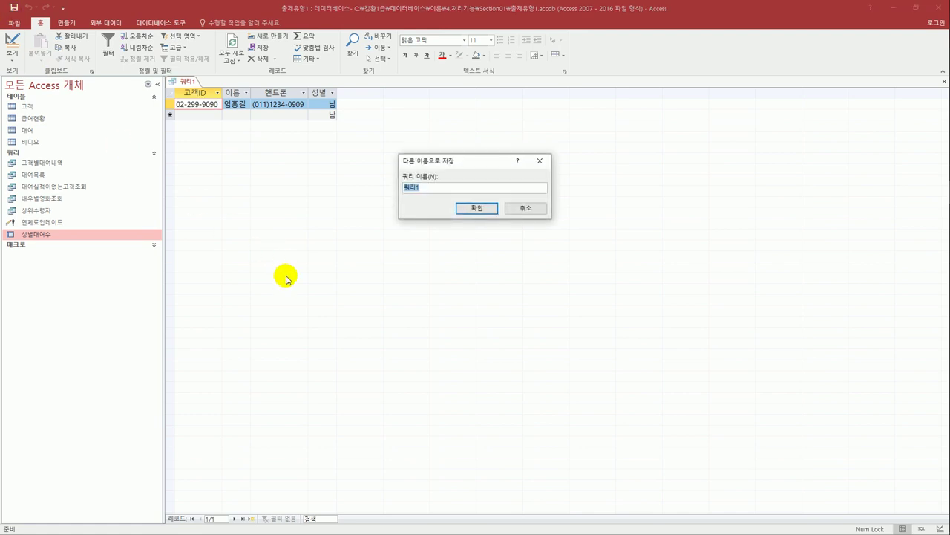
pyautogui.write('db')
pyautogui.press('BackSpace')
pyautogui.press('BackSpace')
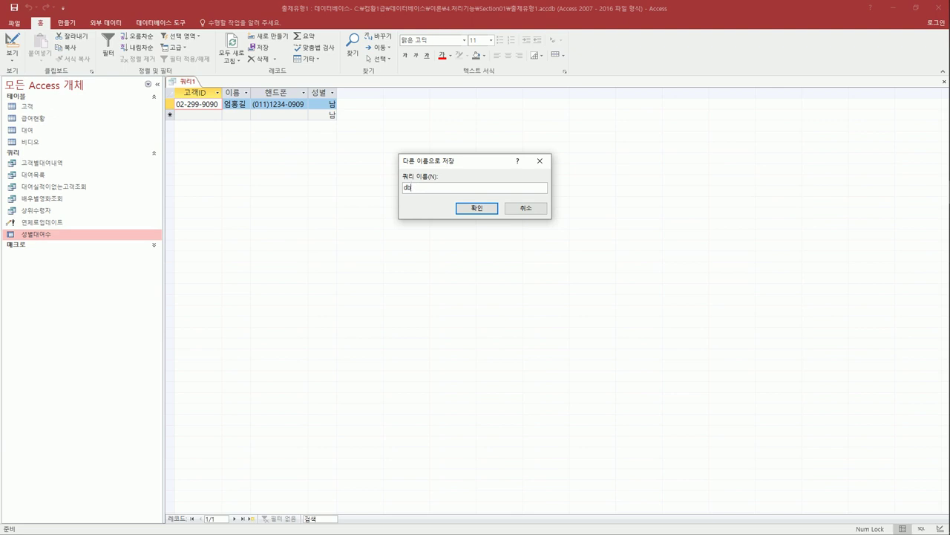
pyautogui.write('유령고객')
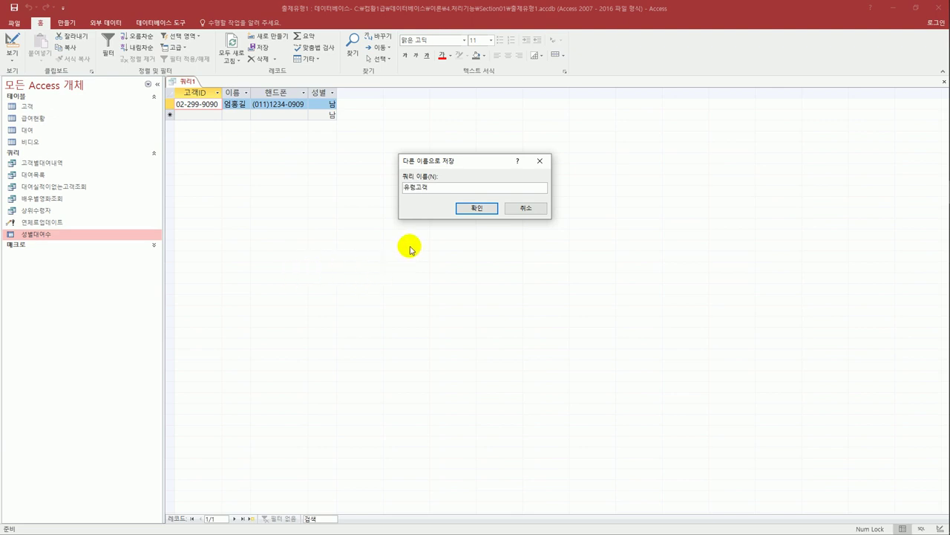
pyautogui.click(476, 209)
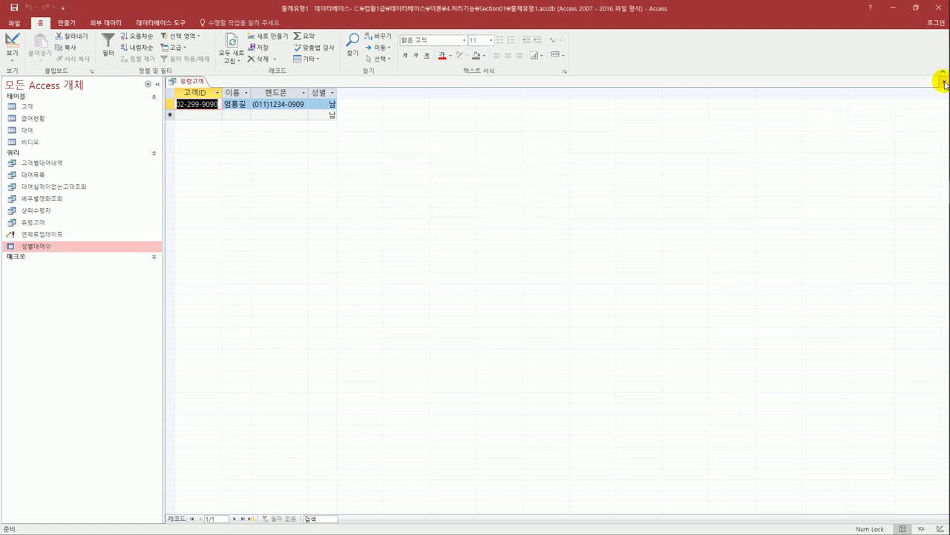
pyautogui.click(944, 81)
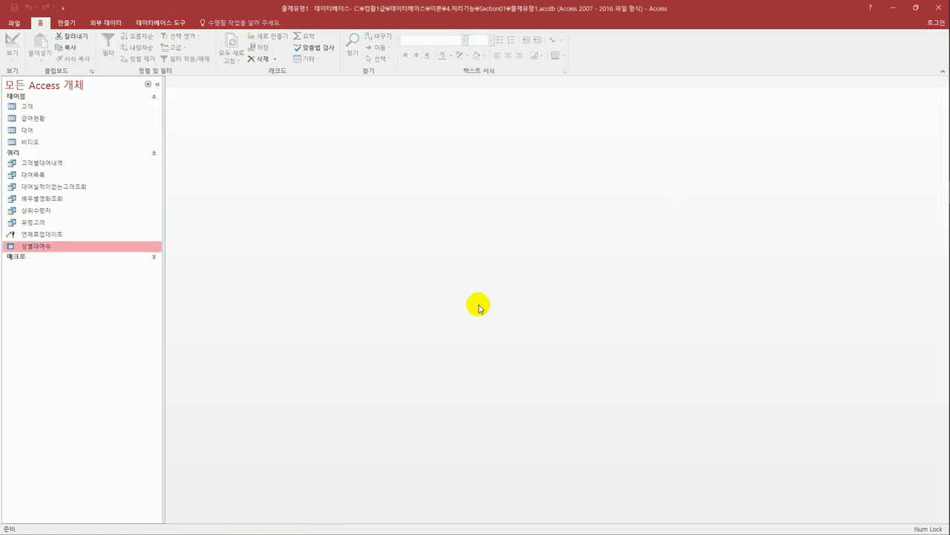
pyautogui.click(479, 307)
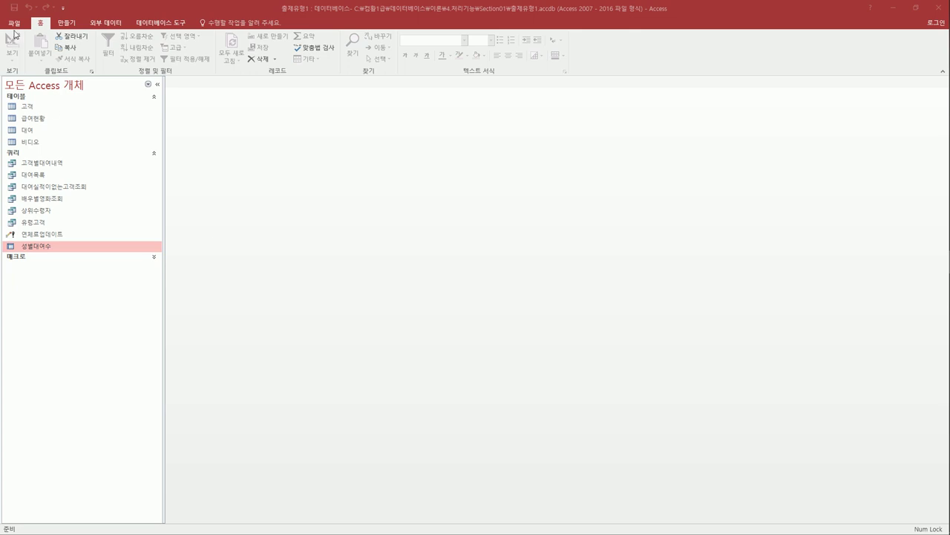
# Open the 출제유형2 database from the Section01 folder.
pyautogui.click(15, 23)
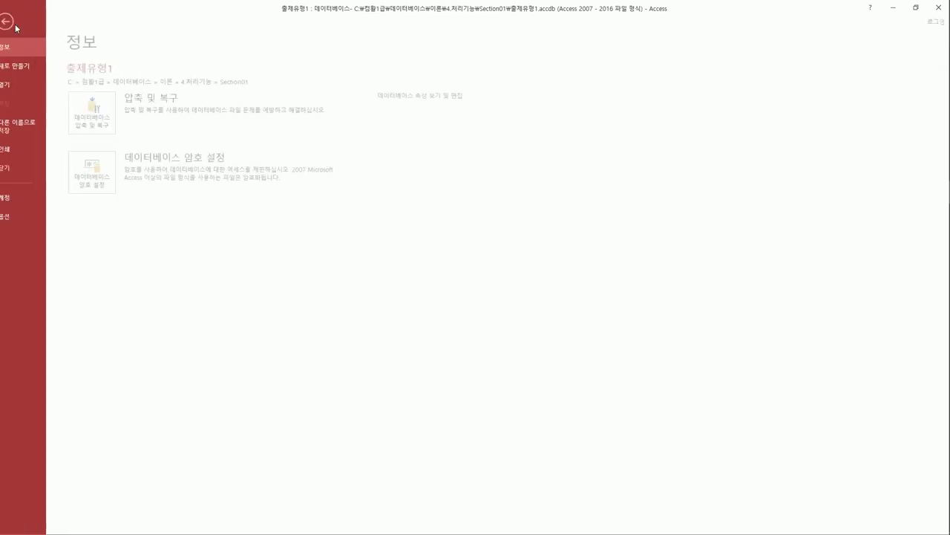
pyautogui.click(25, 86)
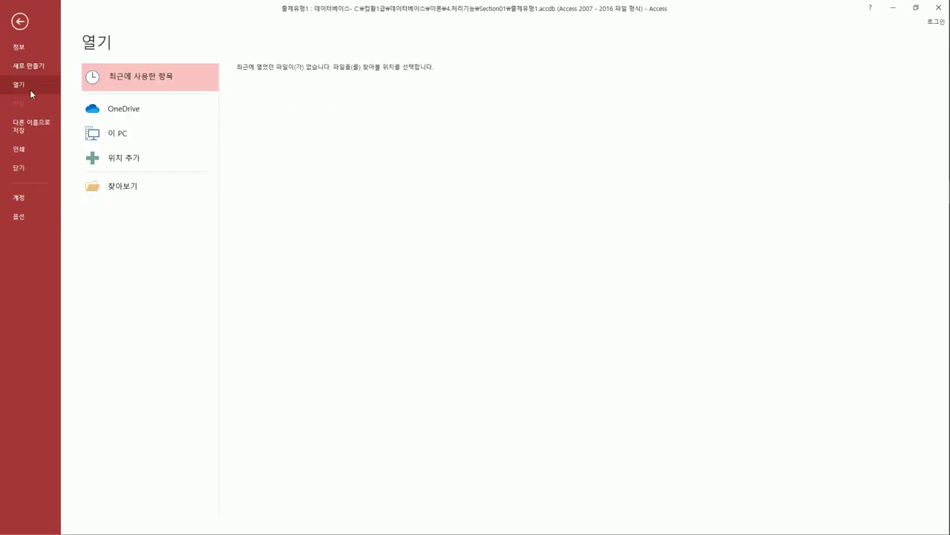
pyautogui.click(116, 195)
pyautogui.click(587, 135)
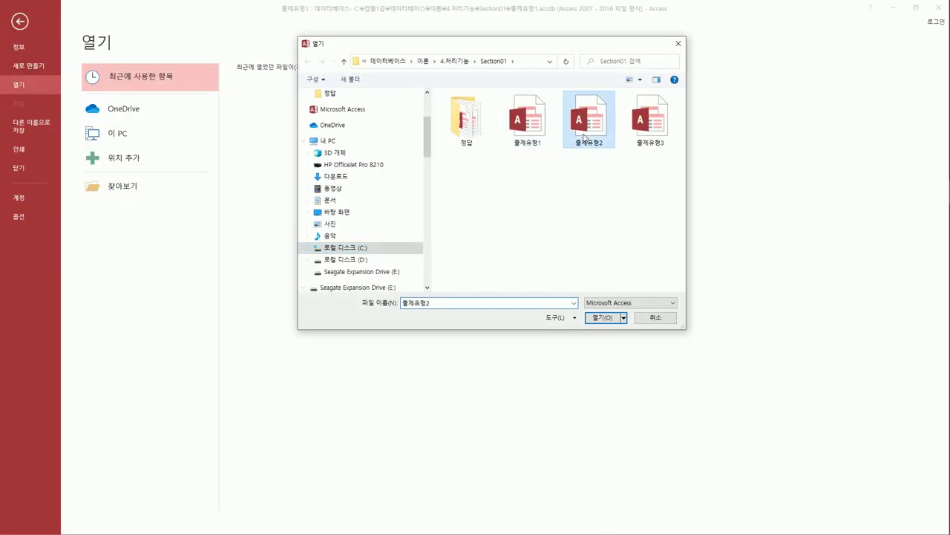
pyautogui.click(600, 318)
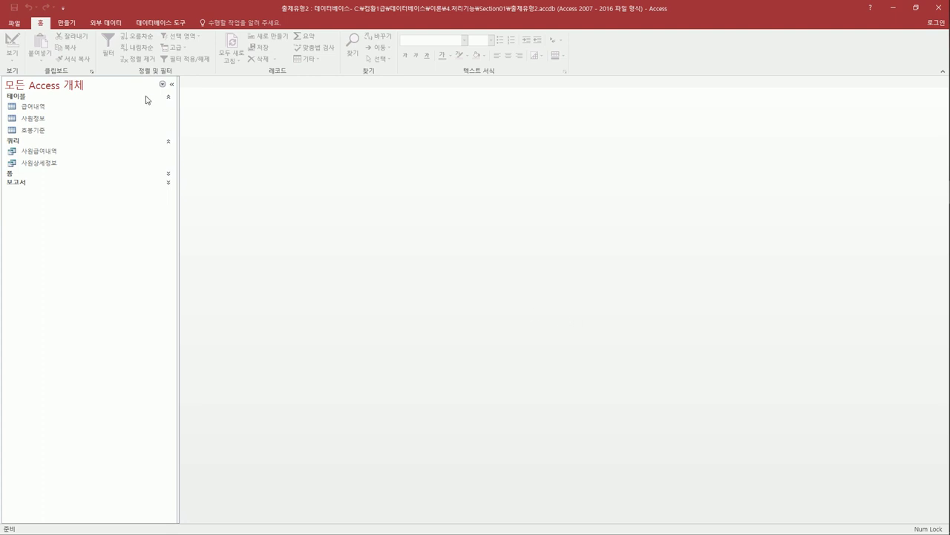
# Create a new query in design view with the 사원상세정보 query as its source.
pyautogui.click(73, 29)
pyautogui.click(162, 57)
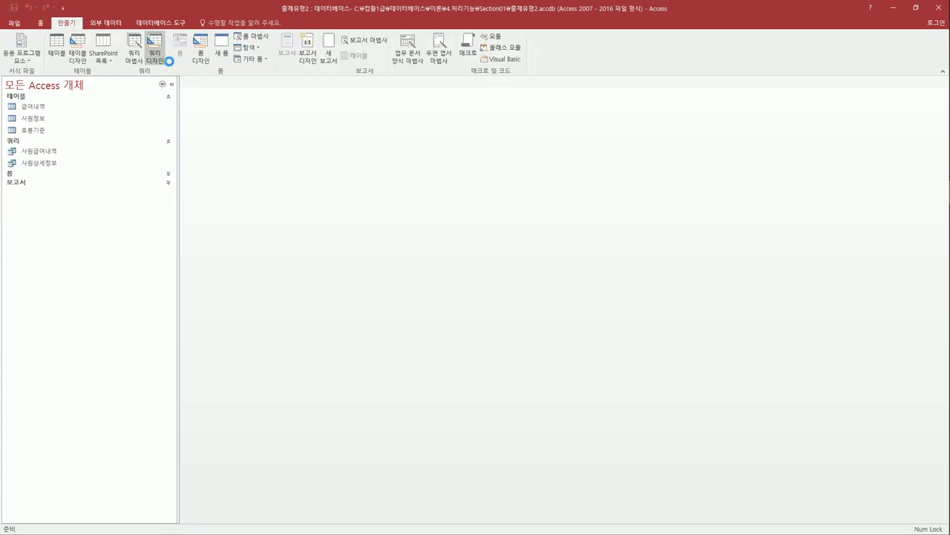
pyautogui.click(416, 225)
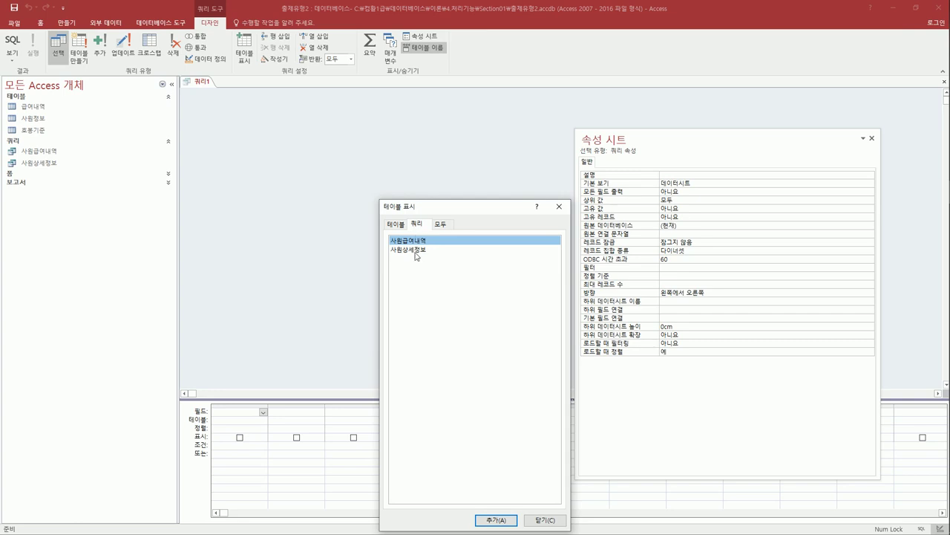
pyautogui.click(416, 251)
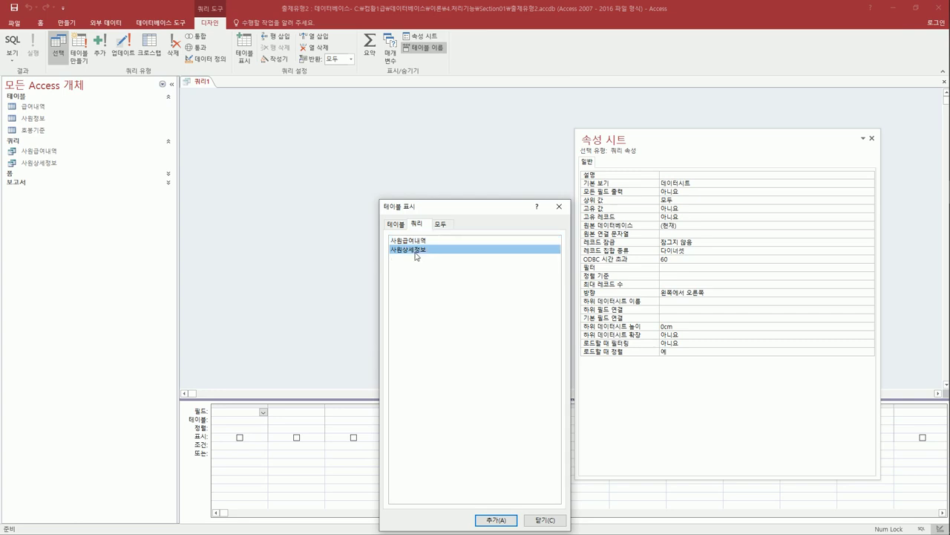
pyautogui.doubleClick(416, 251)
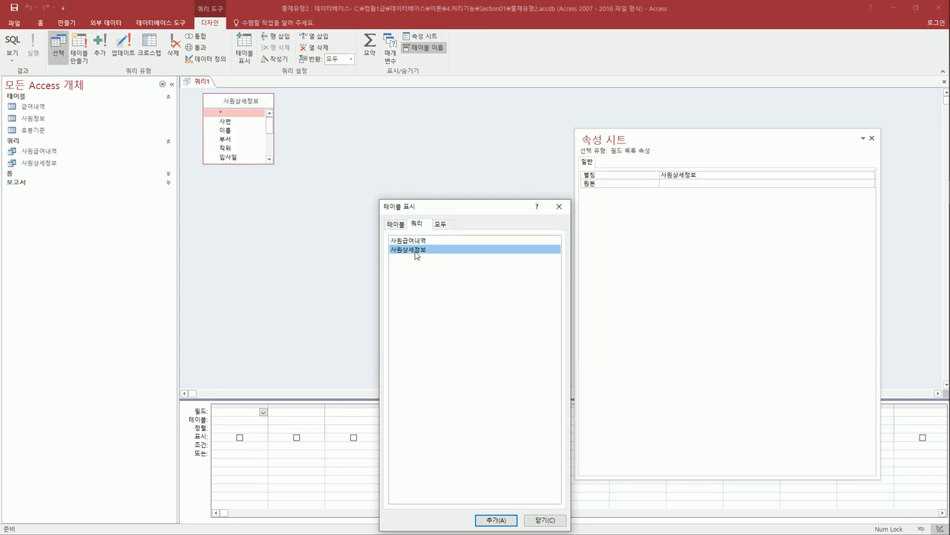
pyautogui.press('Escape')
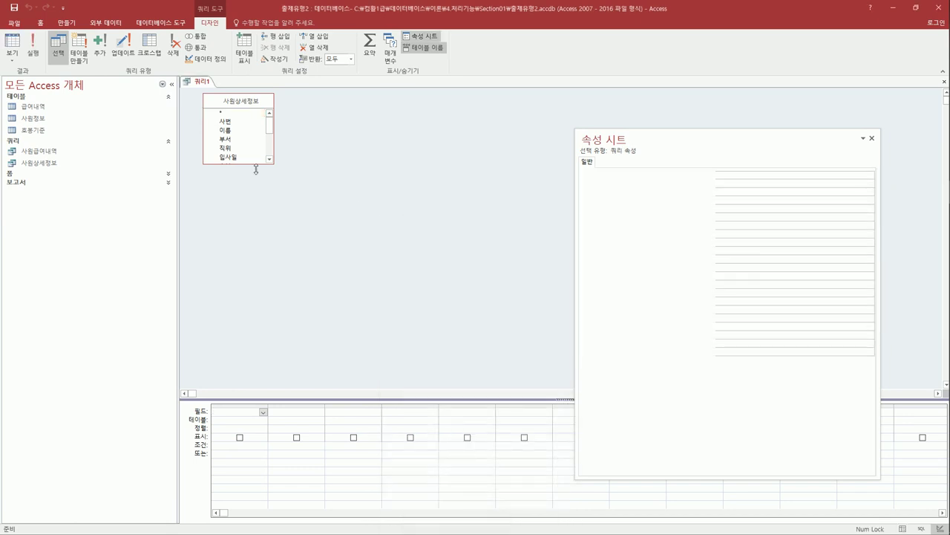
# Enlarge the 사원상세정보 field list and add its 부서, 직위 and 기본급 fields to the design grid.
pyautogui.moveTo(257, 164); pyautogui.dragTo(256, 239)
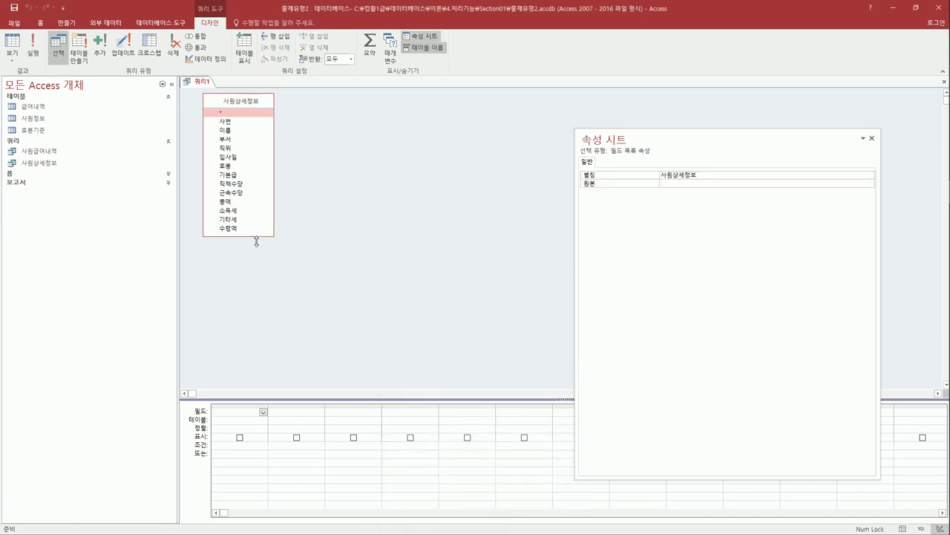
pyautogui.doubleClick(227, 139)
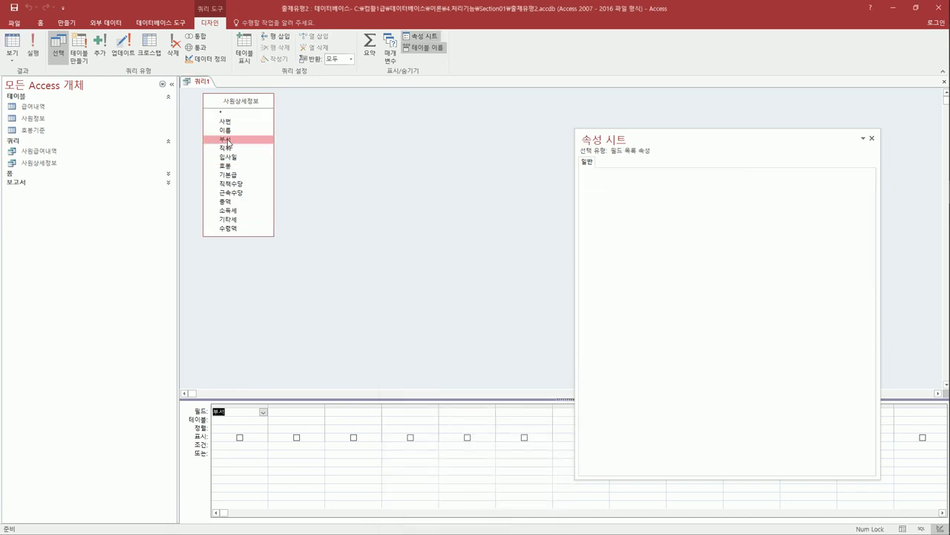
pyautogui.click(229, 149)
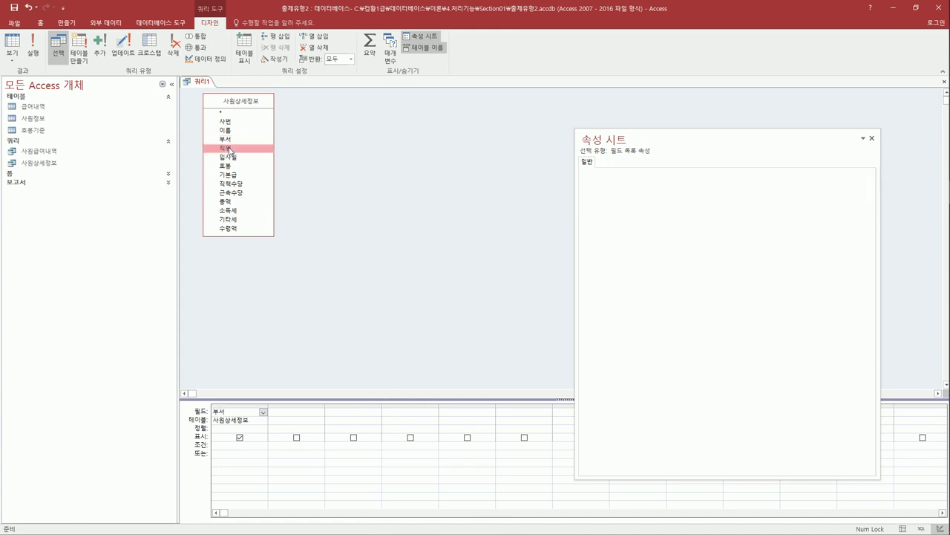
pyautogui.doubleClick(229, 149)
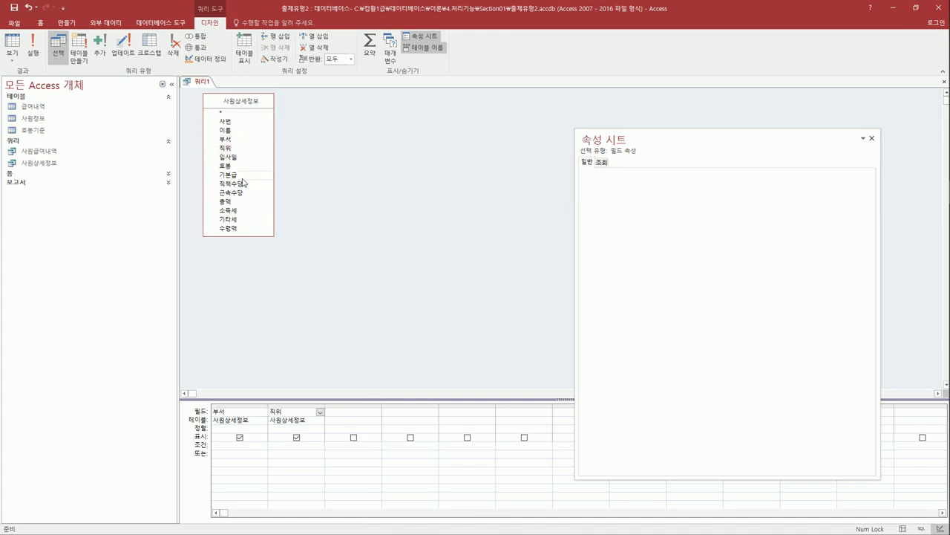
pyautogui.doubleClick(242, 177)
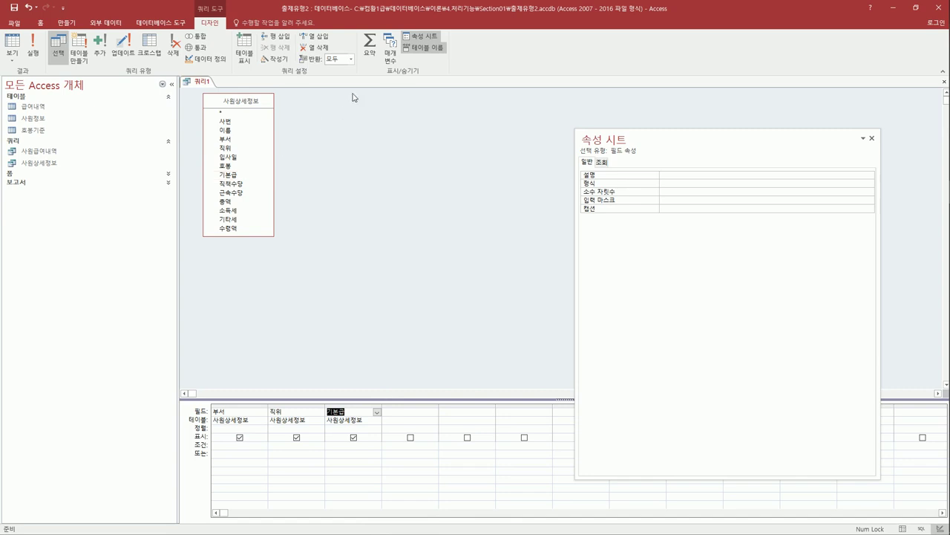
# Turn on the summary row in the query design and set the 기본급 field's summary to 평균.
pyautogui.click(370, 52)
pyautogui.click(364, 429)
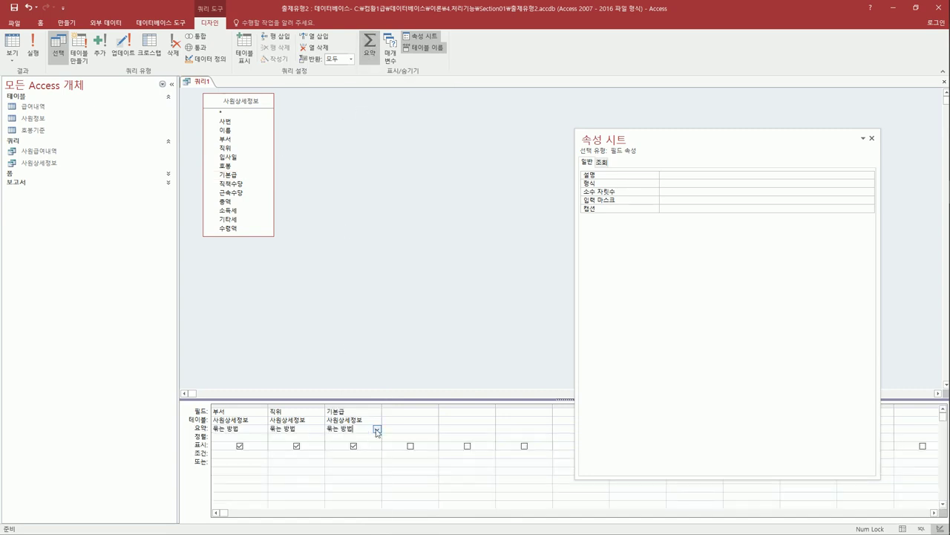
pyautogui.click(377, 429)
pyautogui.click(367, 458)
# Add a calculated field [직책수당]+[근속수당] in the next empty column and set its summary to 평균.
pyautogui.click(398, 416)
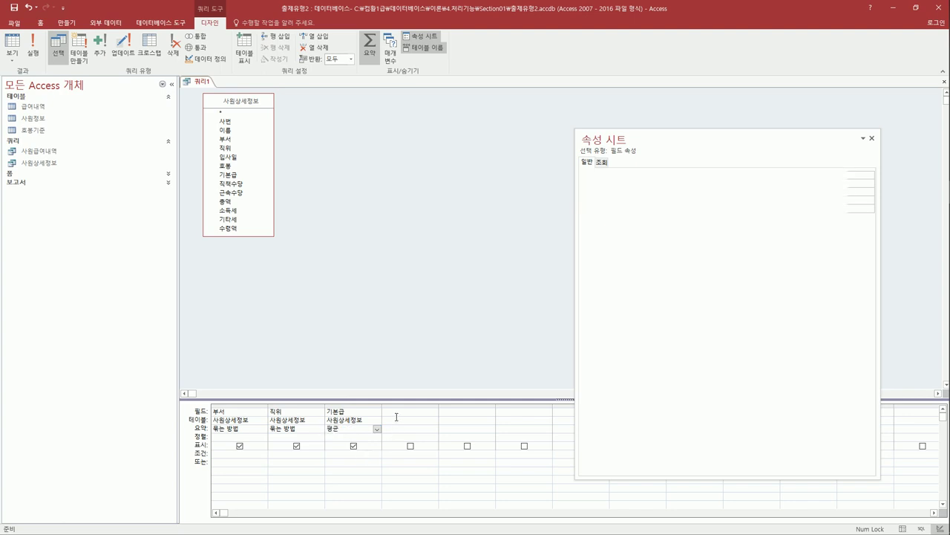
pyautogui.write('[직책수당]')
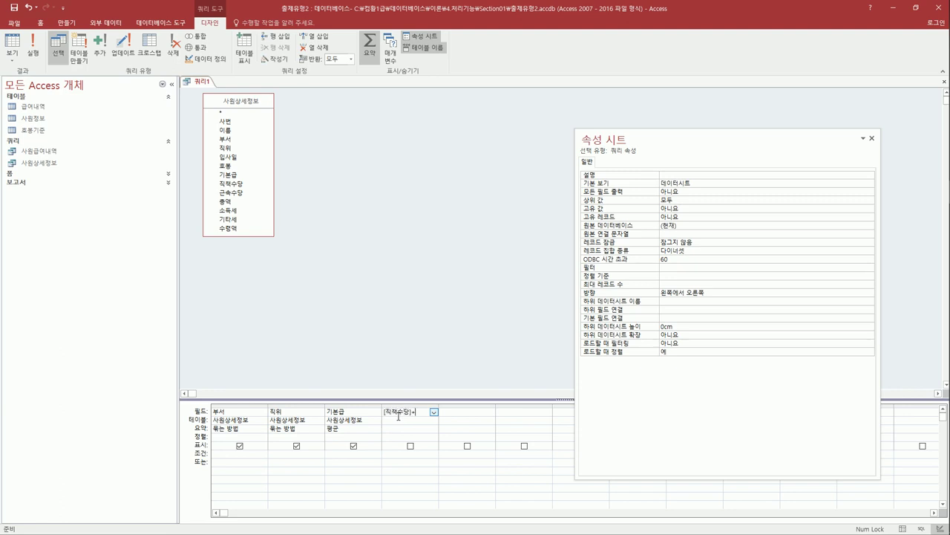
pyautogui.write('+[근속수당]')
pyautogui.press('Return')
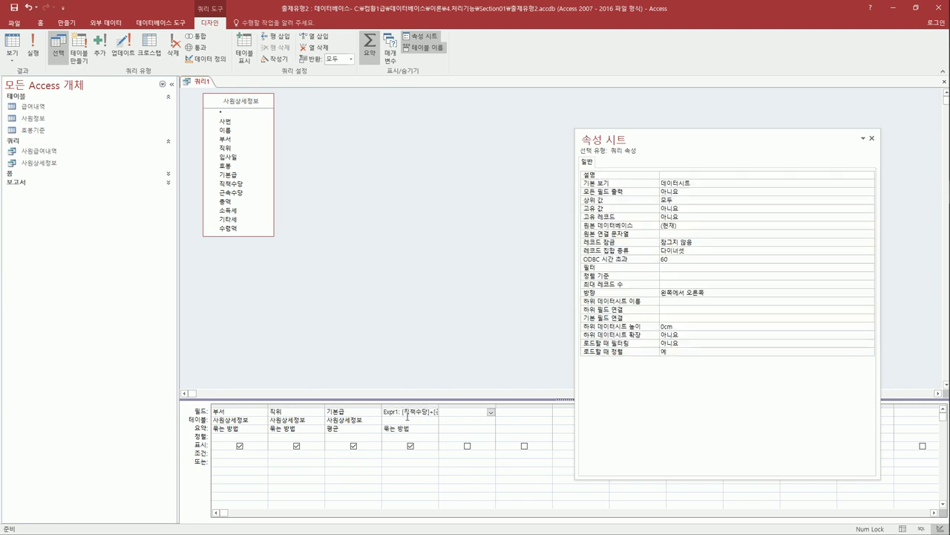
pyautogui.click(415, 430)
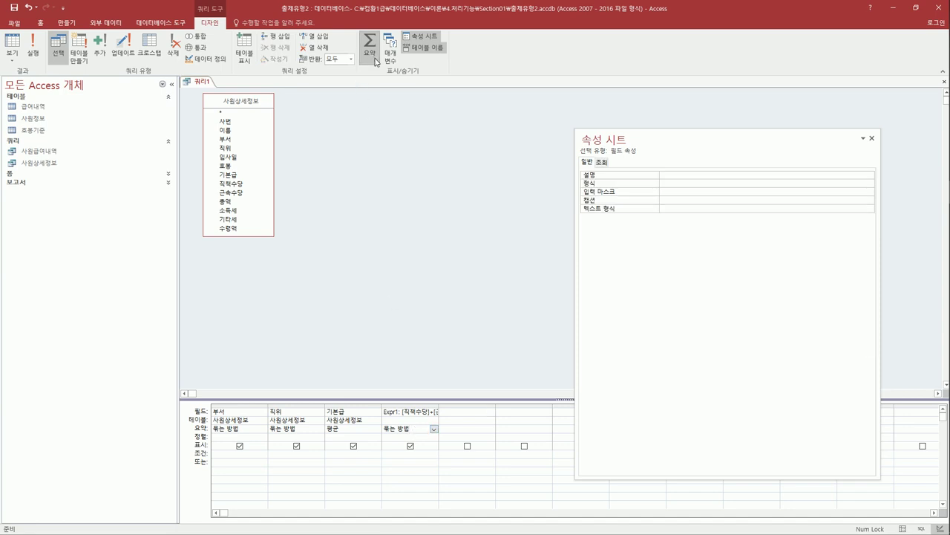
pyautogui.click(434, 429)
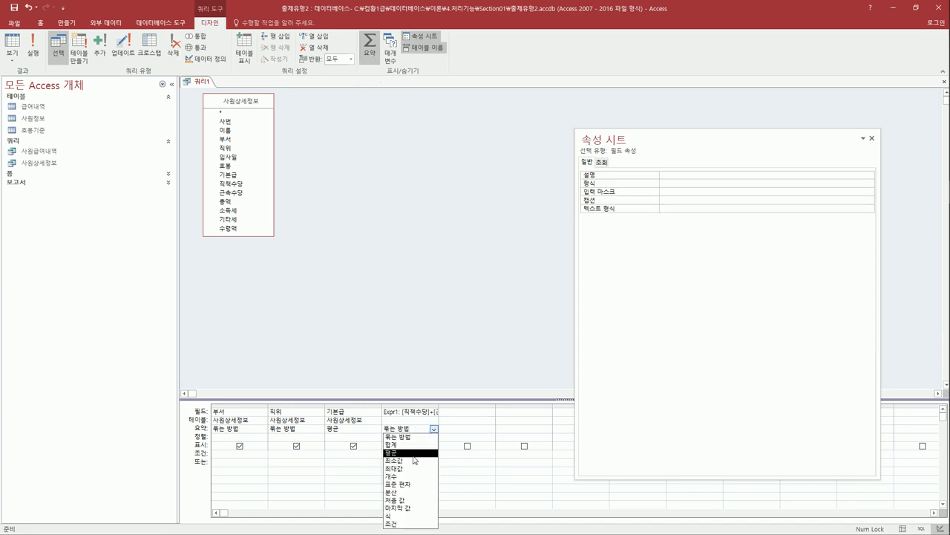
pyautogui.click(413, 455)
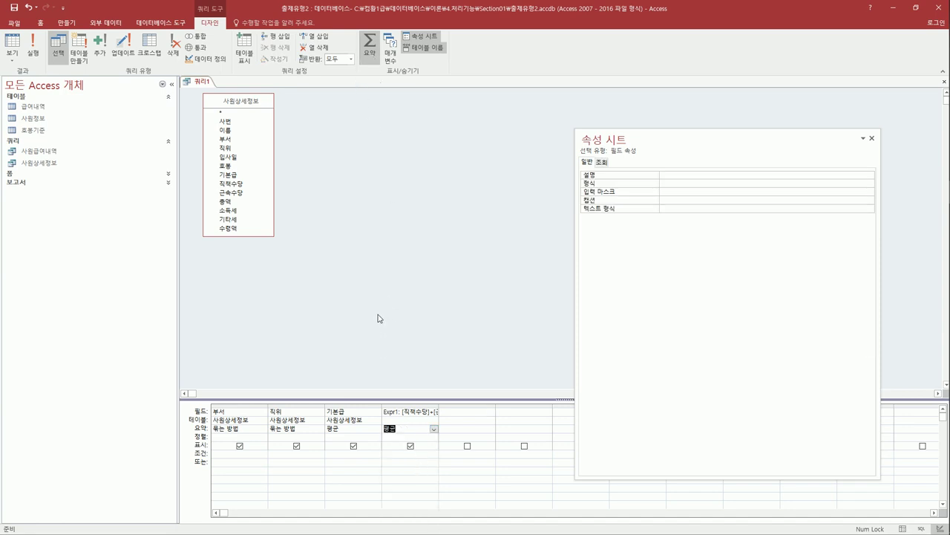
# Preview the query results and set the display format of the calculated allowance field to 통화.
pyautogui.click(293, 488)
pyautogui.click(14, 42)
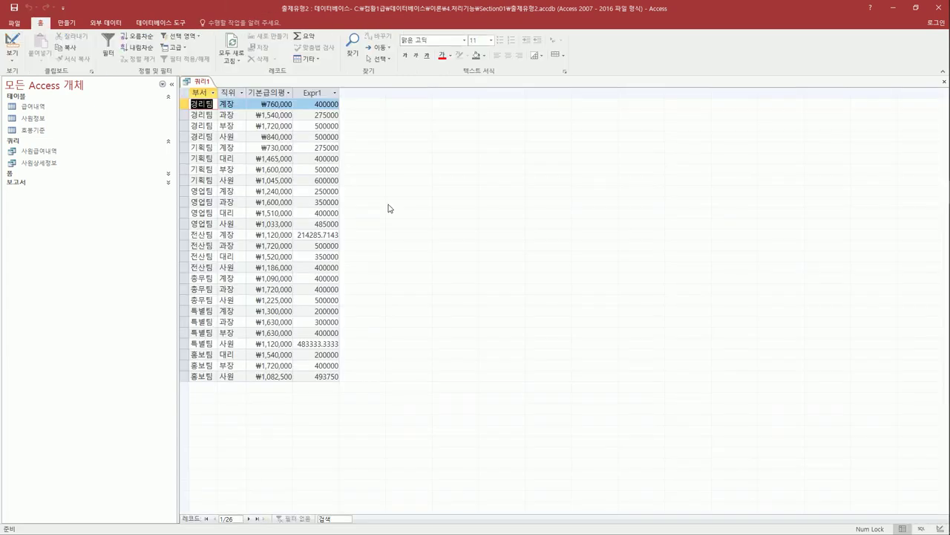
pyautogui.click(12, 58)
pyautogui.click(32, 118)
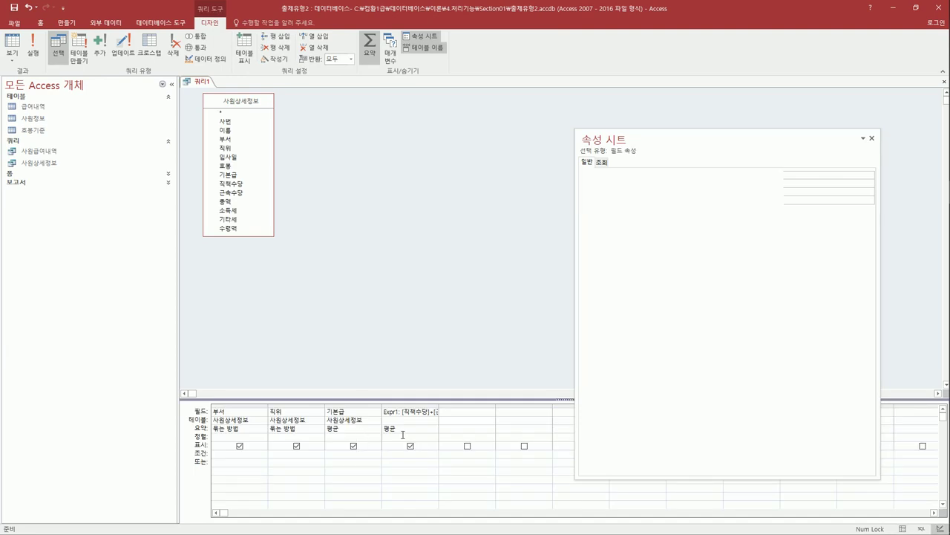
pyautogui.click(694, 183)
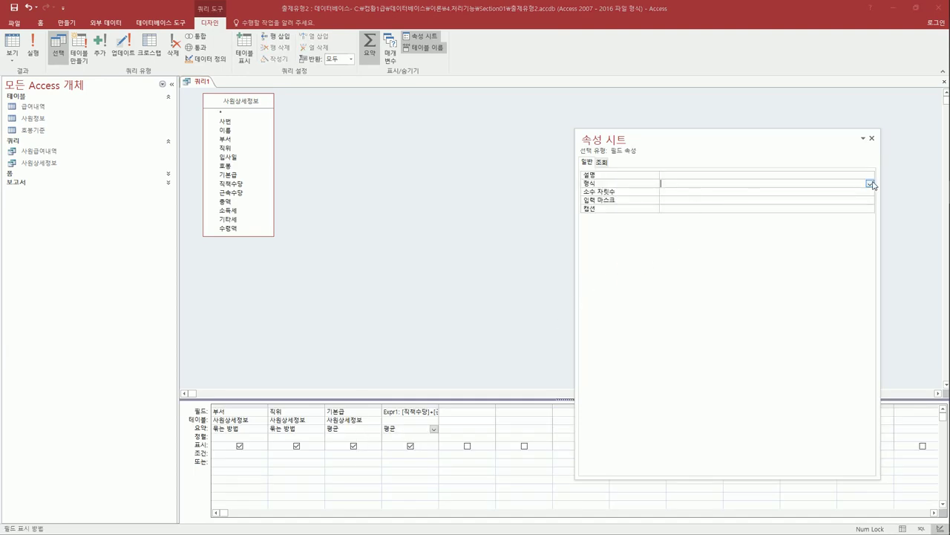
pyautogui.click(870, 183)
pyautogui.click(821, 199)
# Preview the query results, fit the 기본급의평균 column width to its heading, and return to the query design.
pyautogui.click(12, 43)
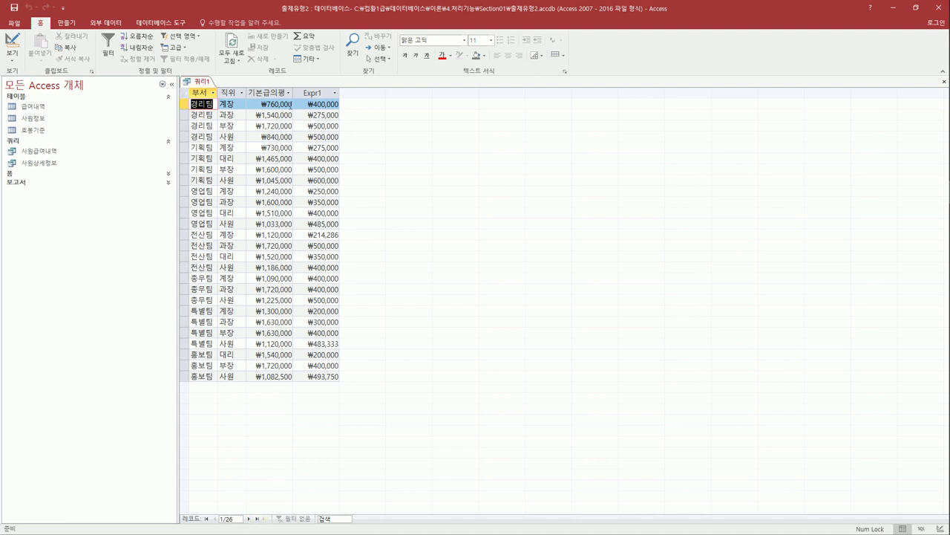
pyautogui.doubleClick(297, 95)
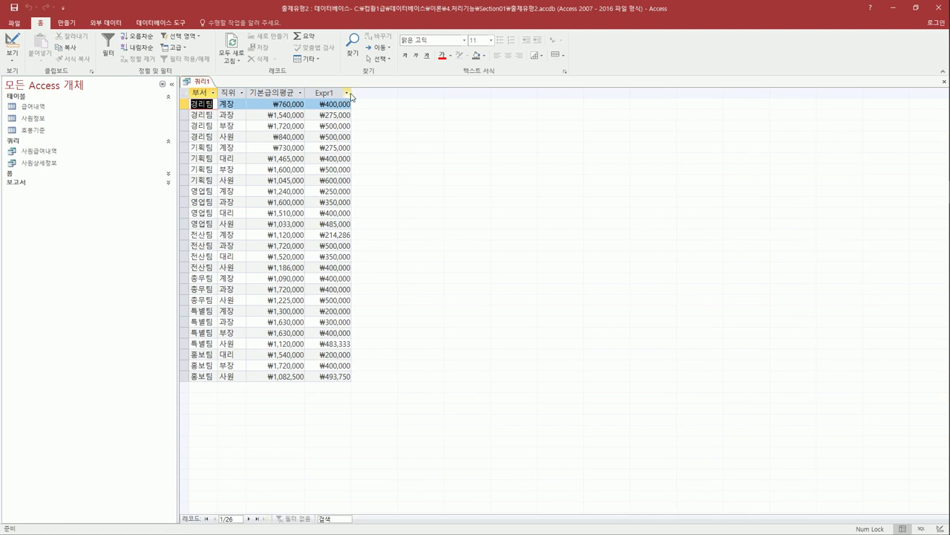
pyautogui.click(12, 43)
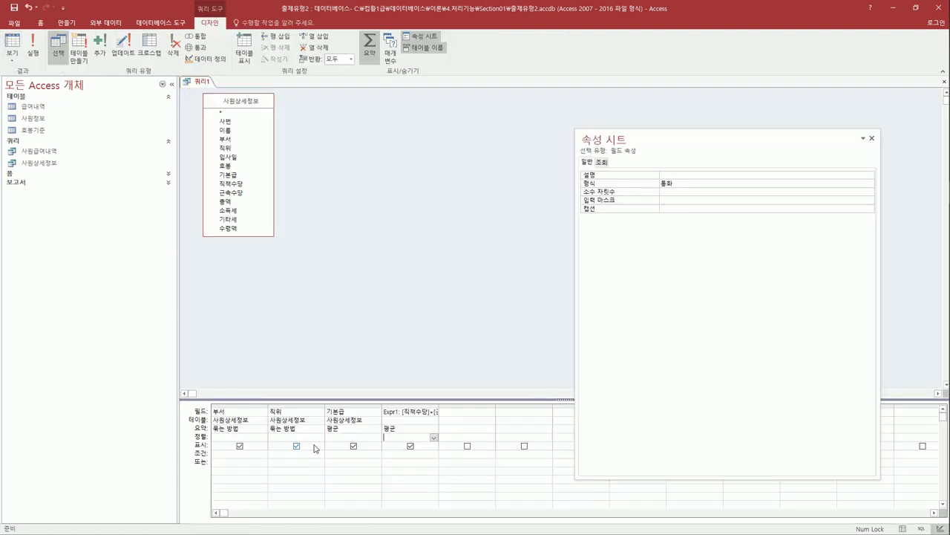
# Give the 기본급 field the column name 기본급 평균.
pyautogui.click(331, 418)
pyautogui.write('기본급 평균:기본')
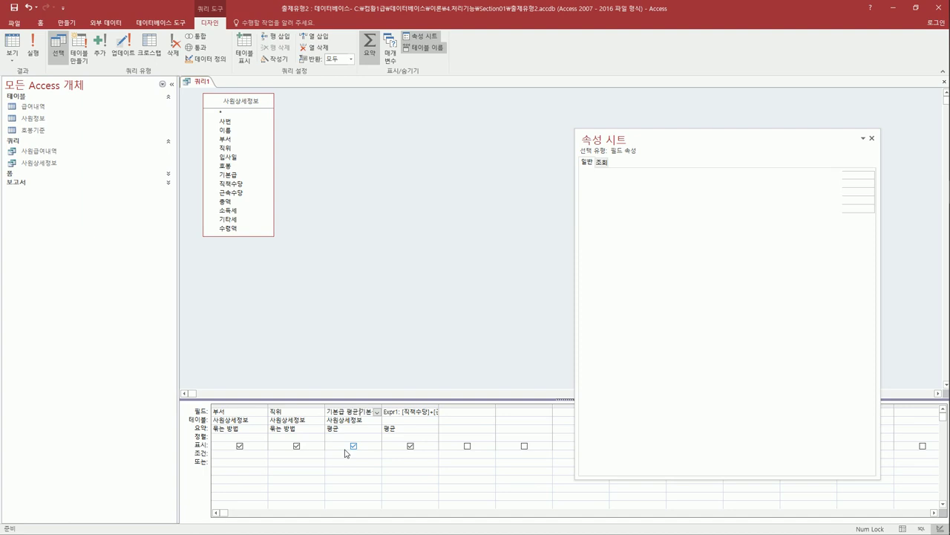
pyautogui.press('Tab')
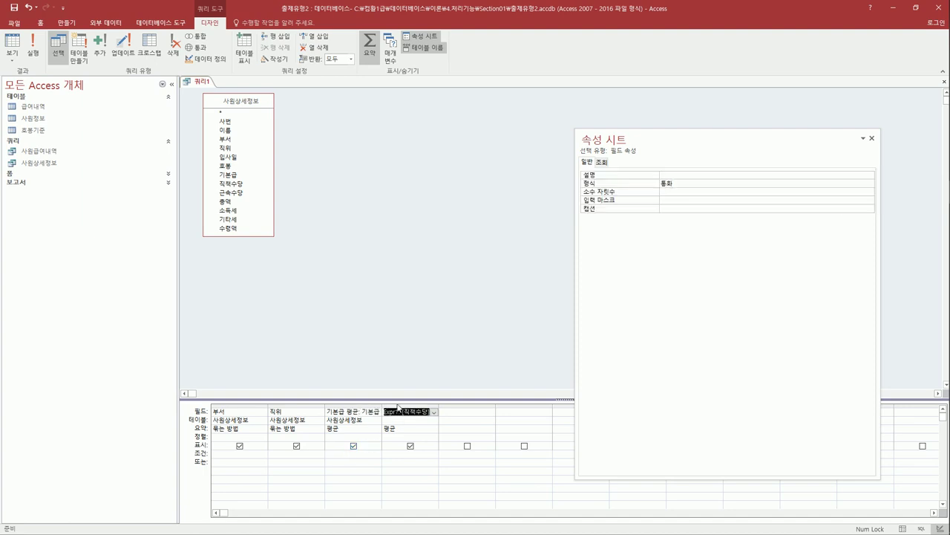
# Replace the calculated field's name Expr1 with 수당합 평균.
pyautogui.click(396, 411)
pyautogui.moveTo(396, 411); pyautogui.dragTo(384, 411)
pyautogui.write('수당')
pyautogui.press('Delete')
pyautogui.write('합 평균: [직책')
pyautogui.press('Tab')
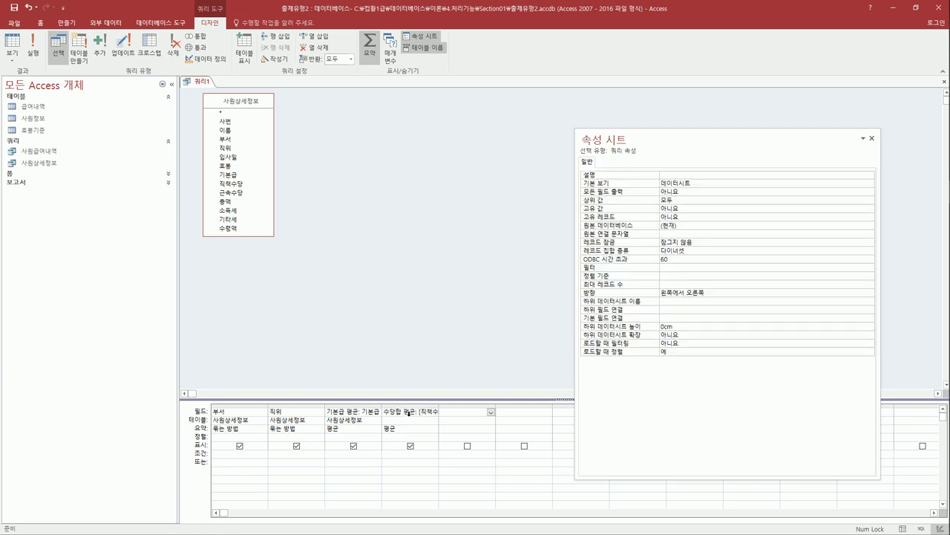
# Enter the criterion In ("전산팀","특별팀","홍보팀") for the 부서 field and widen its design column to fit.
pyautogui.click(247, 463)
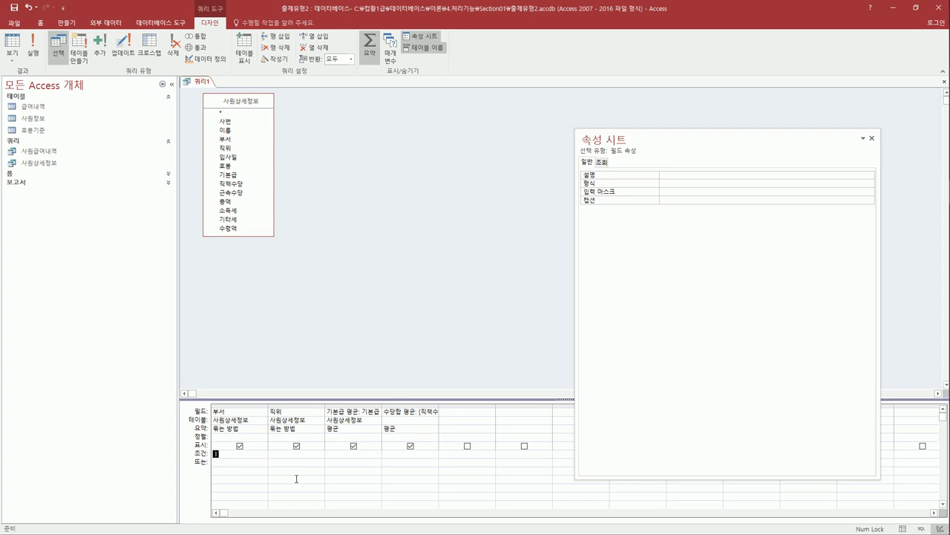
pyautogui.write('In (')
pyautogui.write('전산팀, ')
pyautogui.write('특판')
pyautogui.write(', ')
pyautogui.write(')')
pyautogui.press('Return')
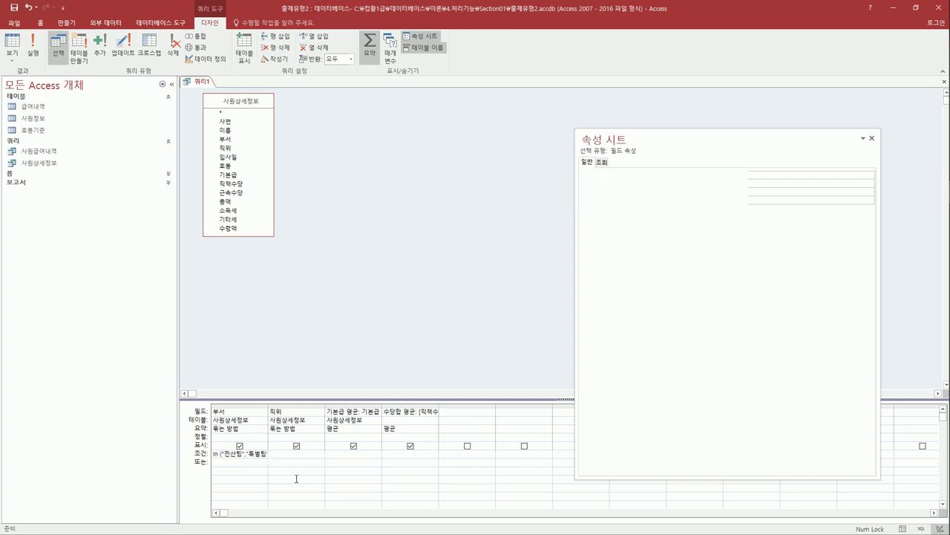
pyautogui.doubleClick(269, 412)
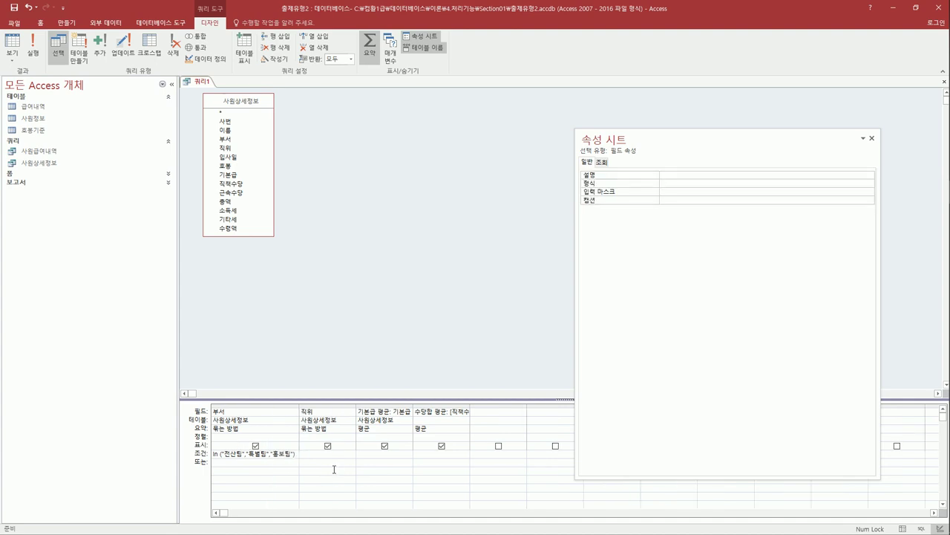
# Run the query and fit the 수당합 평균 column width to its heading.
pyautogui.click(33, 46)
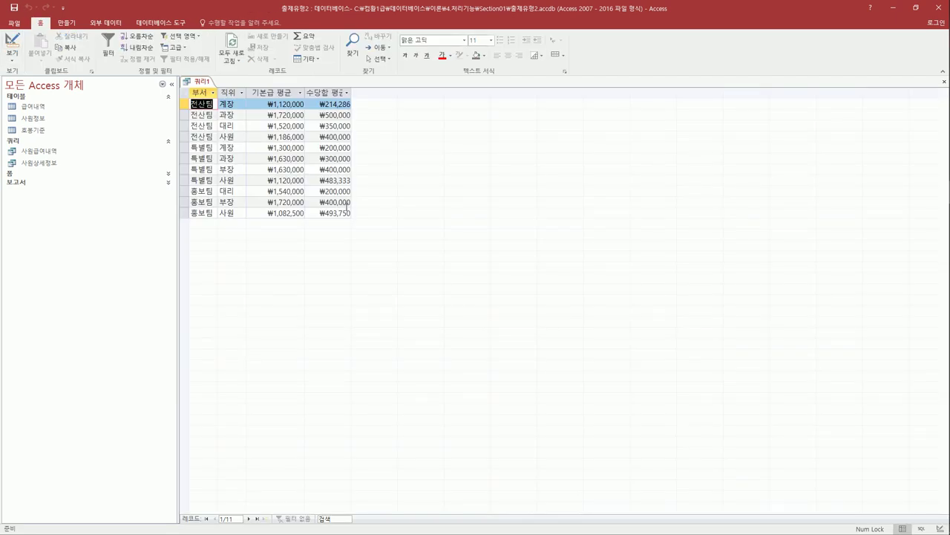
pyautogui.doubleClick(352, 92)
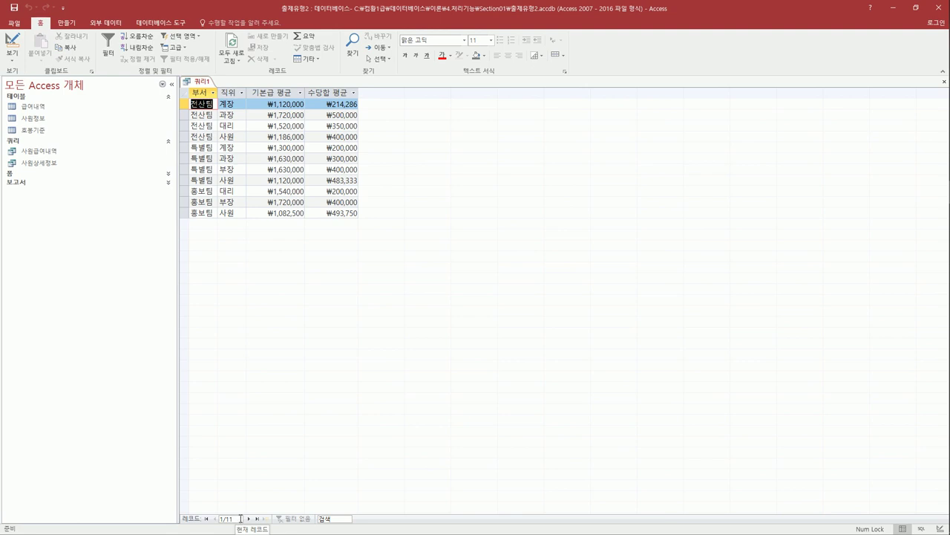
# Save the query as 직위지급평균 and close it.
pyautogui.click(13, 8)
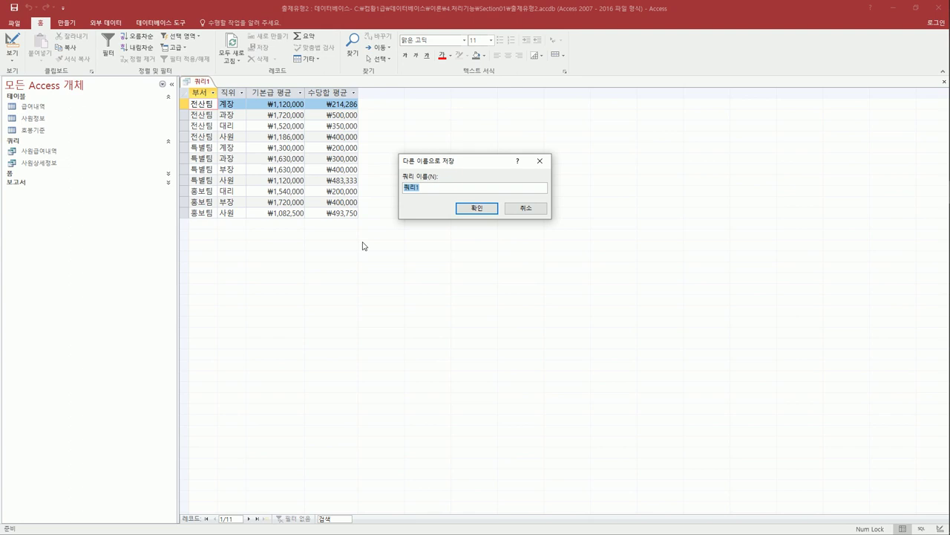
pyautogui.write('직ㅇ')
pyautogui.write('지급평균')
pyautogui.click(476, 208)
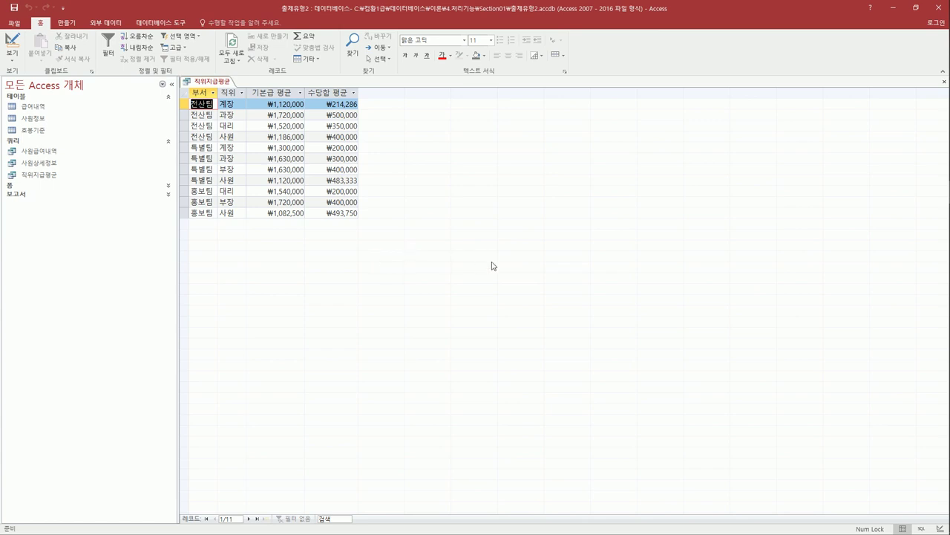
pyautogui.click(941, 82)
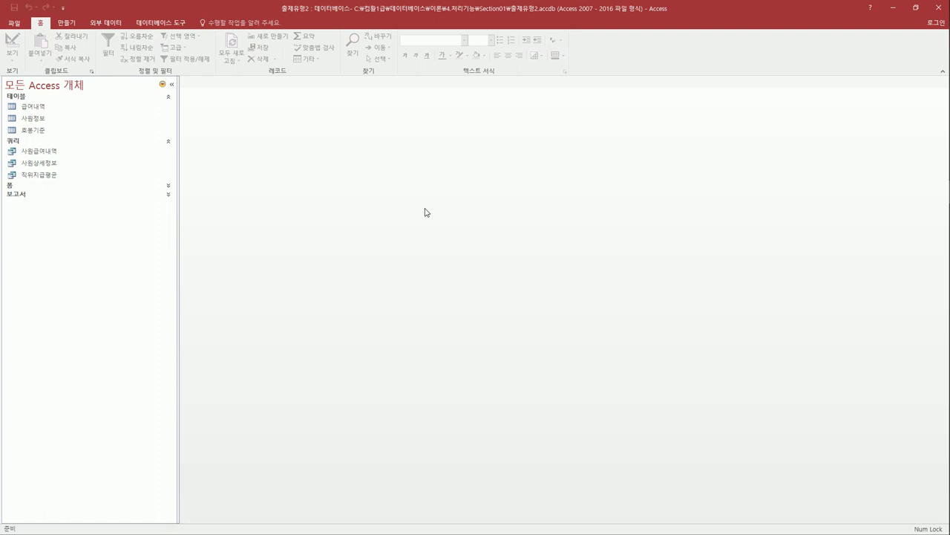
# Create a new query design based on the 사원상세정보 query and enlarge its field list to show all fields.
pyautogui.click(67, 22)
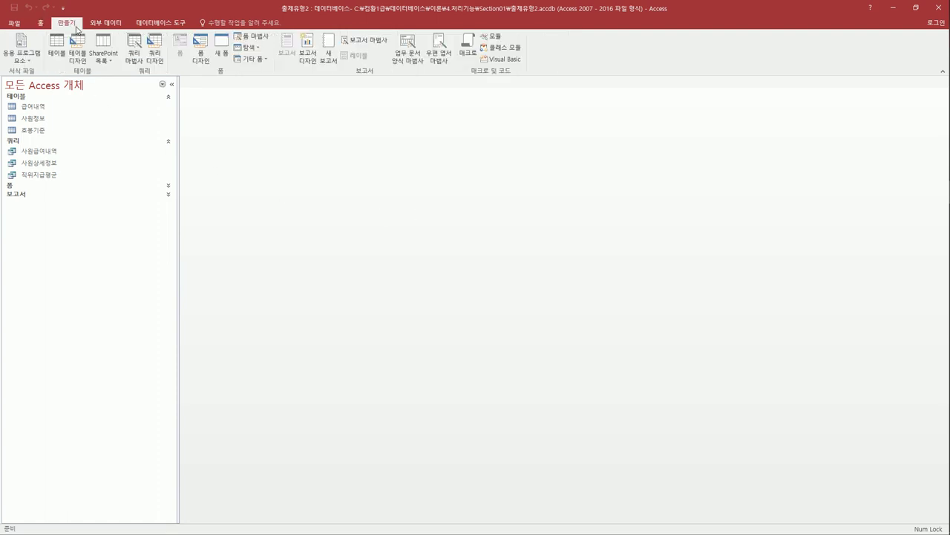
pyautogui.click(153, 51)
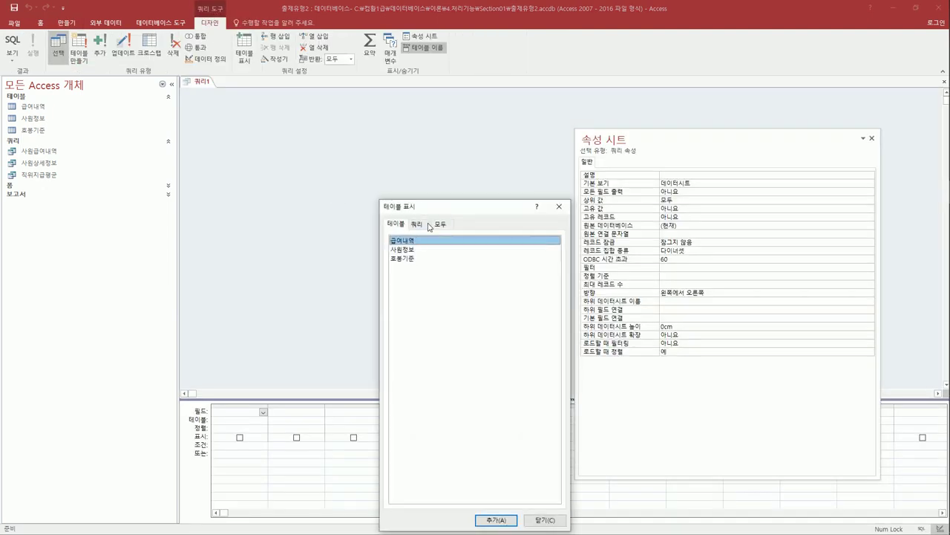
pyautogui.click(428, 224)
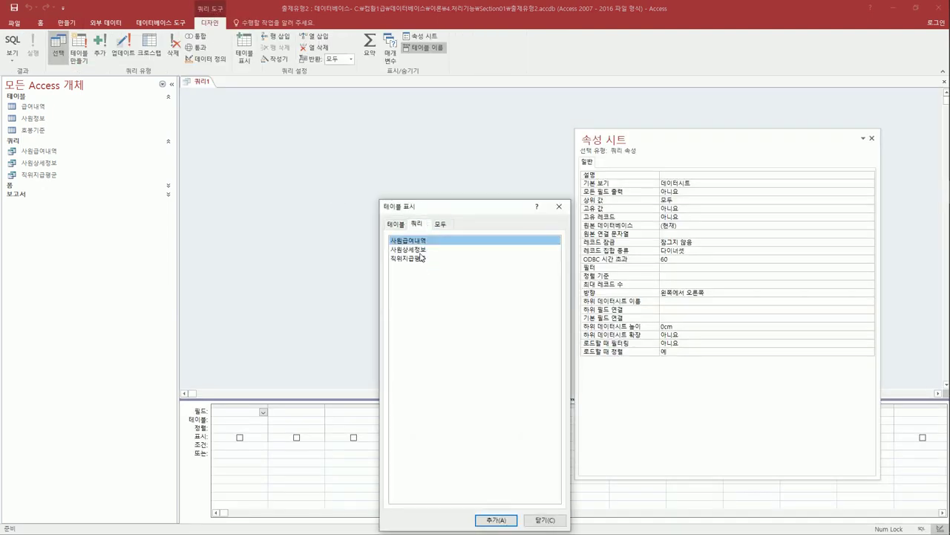
pyautogui.click(421, 251)
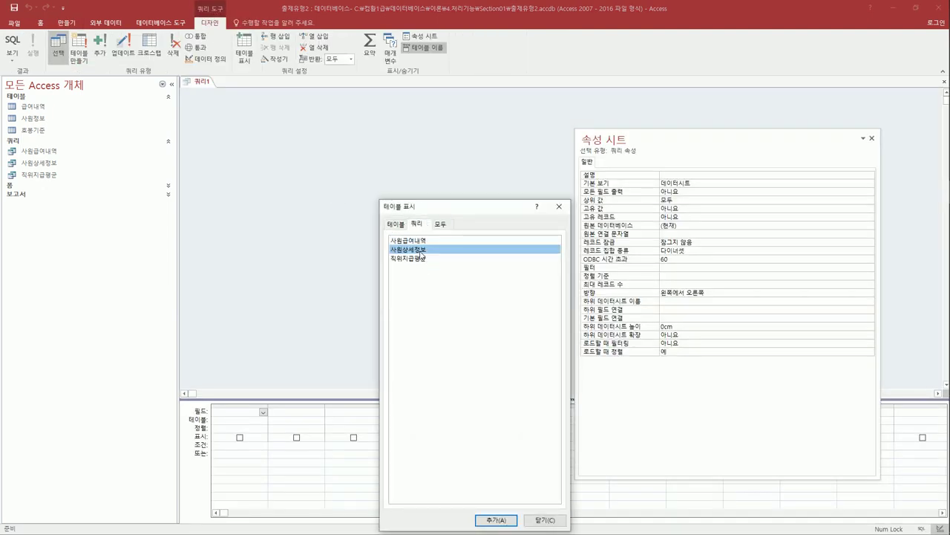
pyautogui.doubleClick(421, 253)
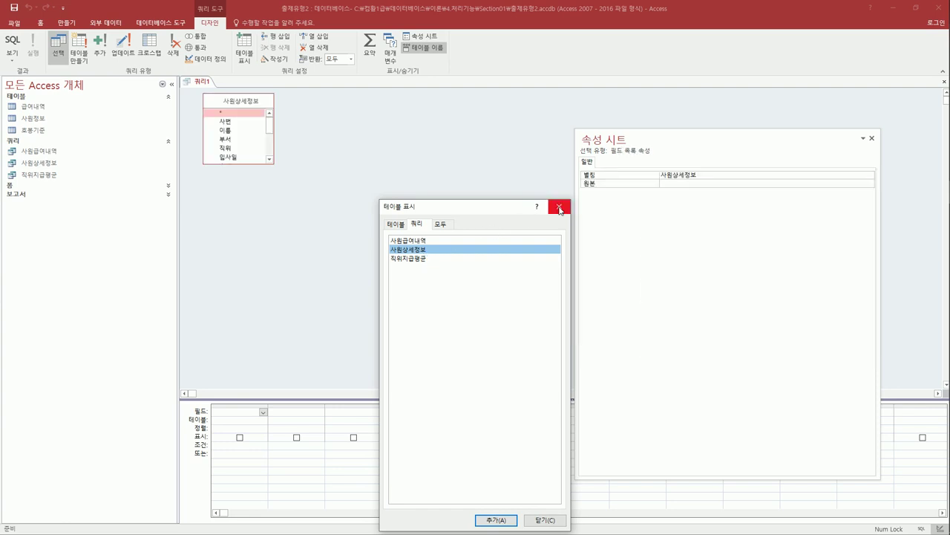
pyautogui.click(560, 208)
pyautogui.moveTo(262, 165); pyautogui.dragTo(262, 246)
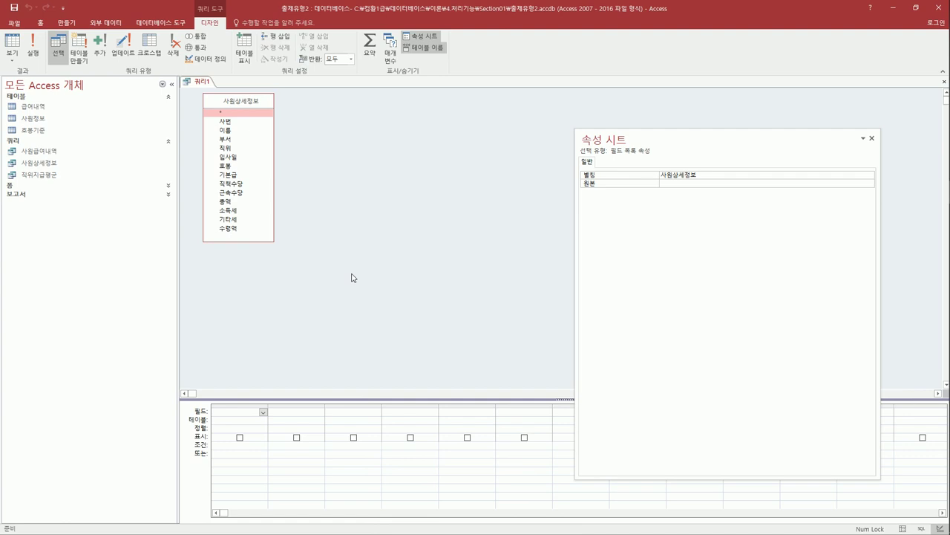
# Add the 직위, 부서 and 사번 fields from 사원상세정보 to the query grid.
pyautogui.click(237, 149)
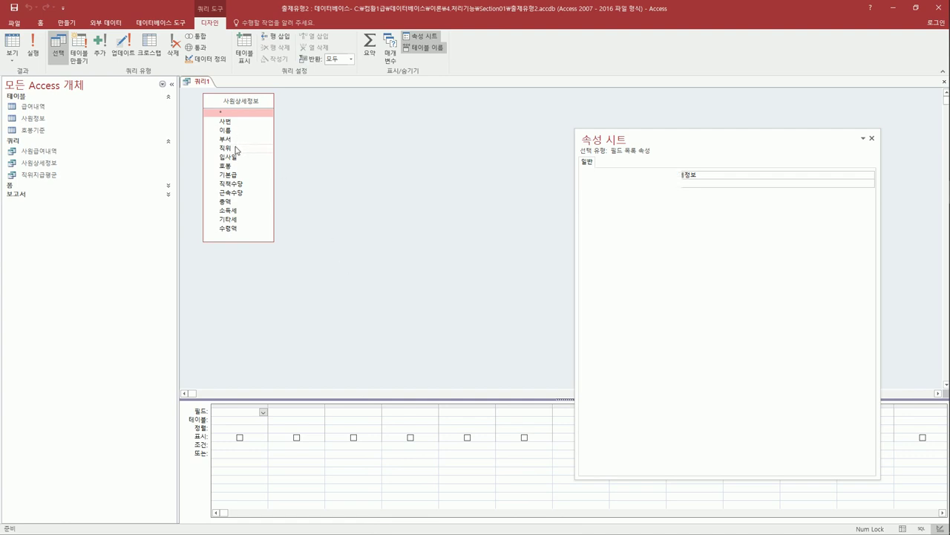
pyautogui.doubleClick(237, 149)
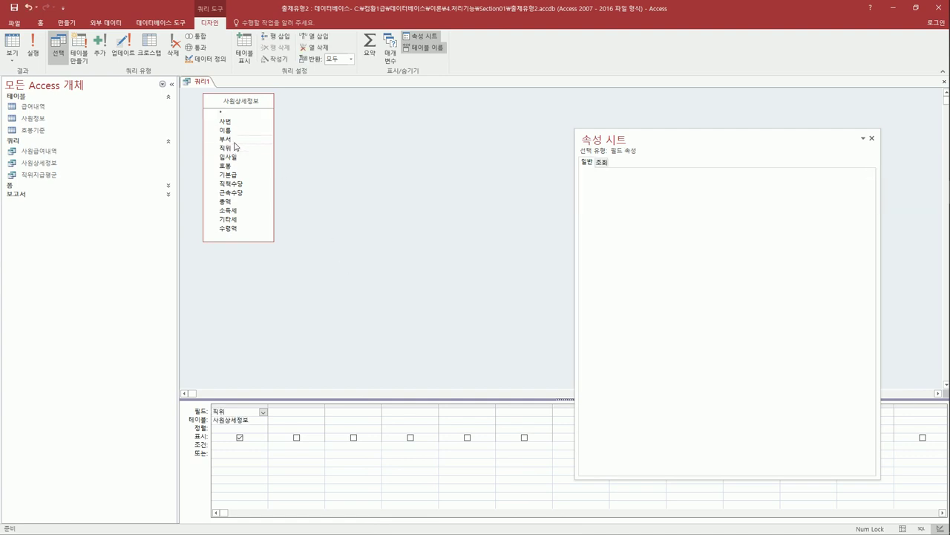
pyautogui.doubleClick(235, 139)
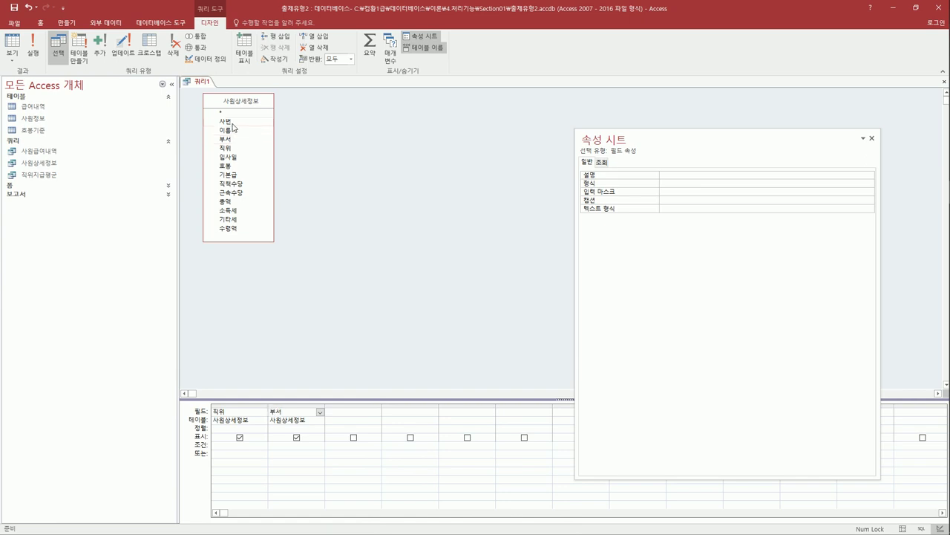
pyautogui.doubleClick(225, 121)
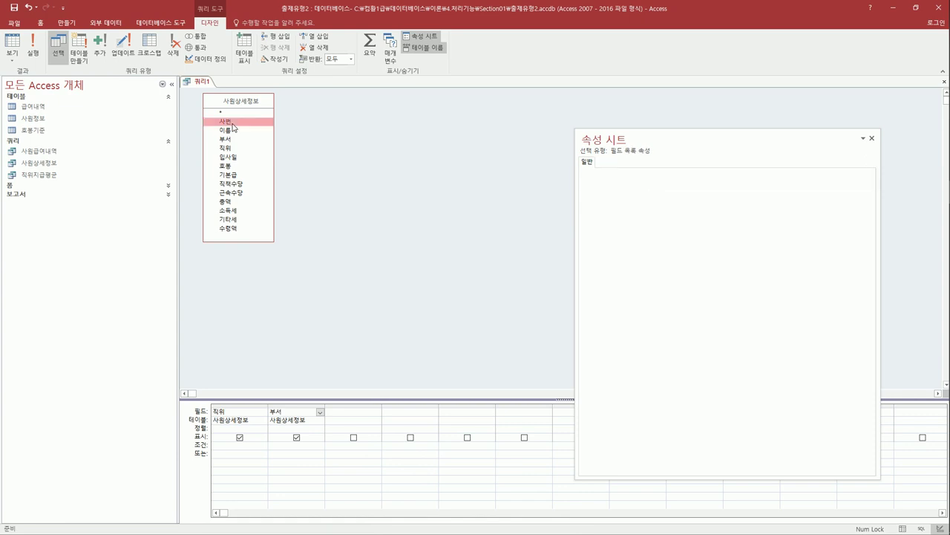
# Turn on the totals row for the query and summarize the 사번 field with 개수.
pyautogui.click(369, 46)
pyautogui.click(371, 429)
pyautogui.click(377, 429)
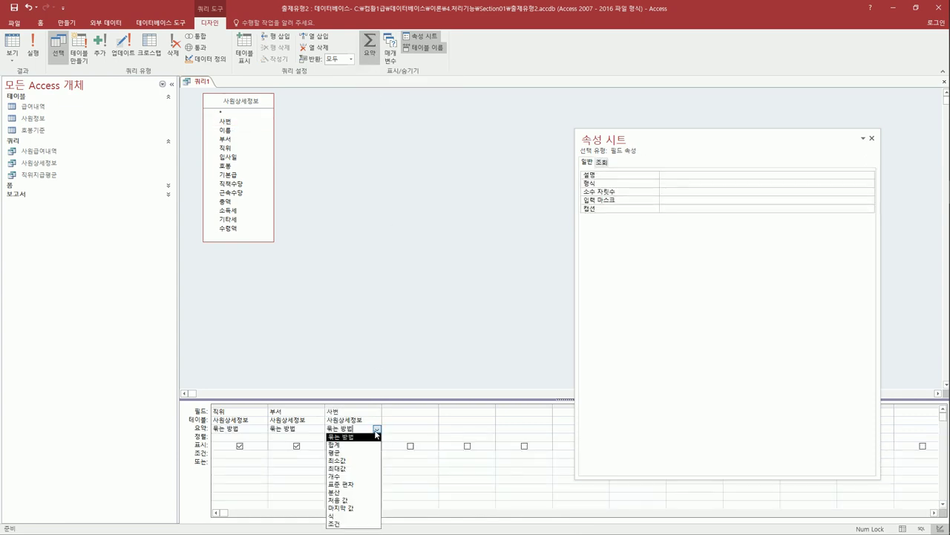
pyautogui.click(362, 476)
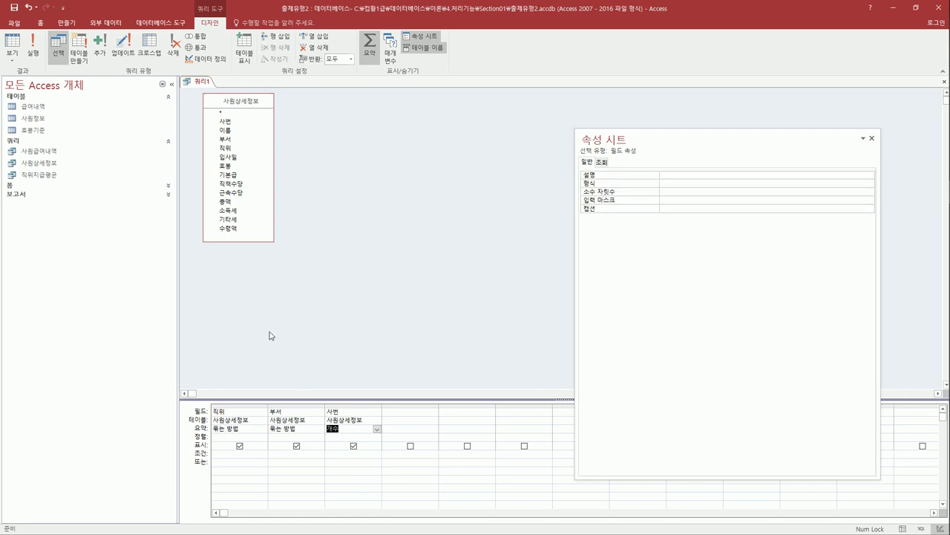
# Add the 수령액 field to the query grid and summarize it with 평균.
pyautogui.doubleClick(240, 232)
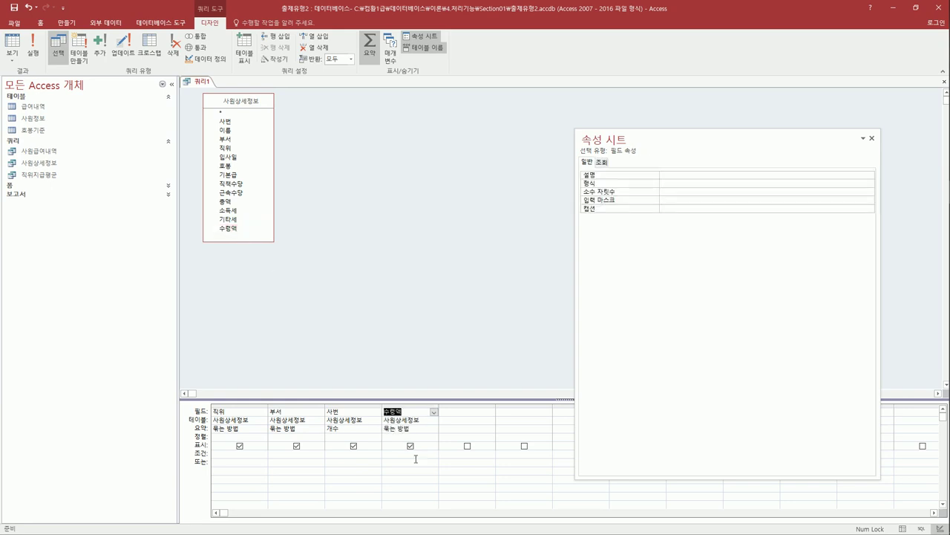
pyautogui.click(433, 429)
pyautogui.click(434, 430)
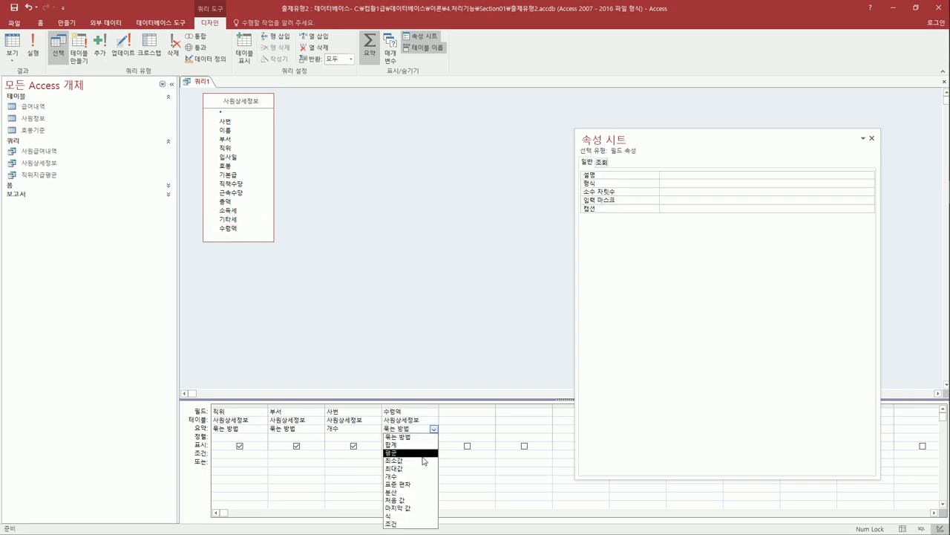
pyautogui.click(422, 454)
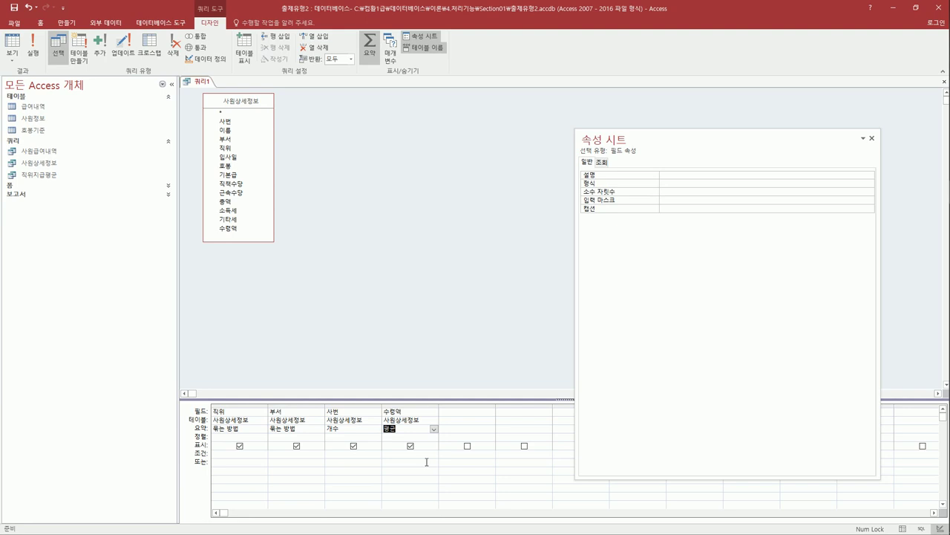
# Give the 사번 column the heading 인원수 and the 수령액 column the heading 평균수령액.
pyautogui.press('Up')
pyautogui.press('Up')
pyautogui.press('Left')
pyautogui.write('인원수:')
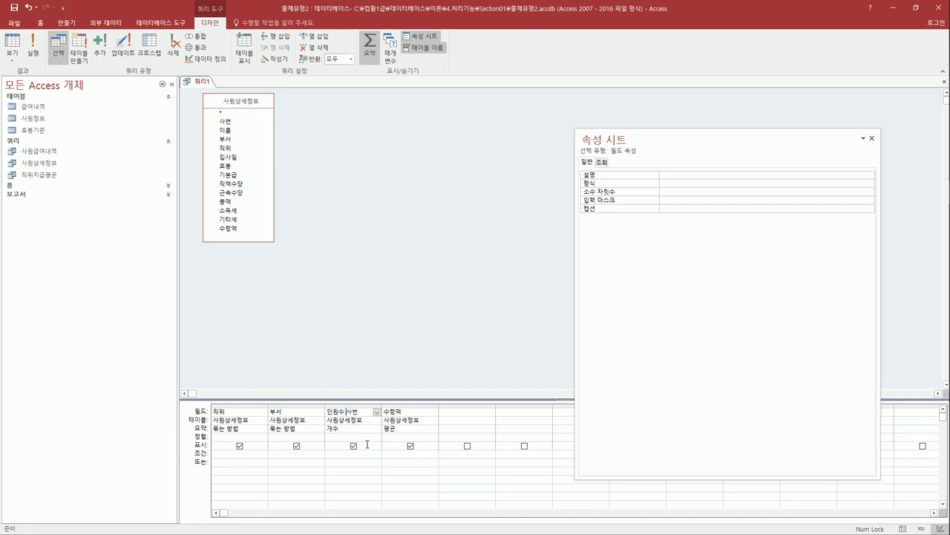
pyautogui.press('Tab')
pyautogui.write('평균수령액:수령액')
pyautogui.press('Tab')
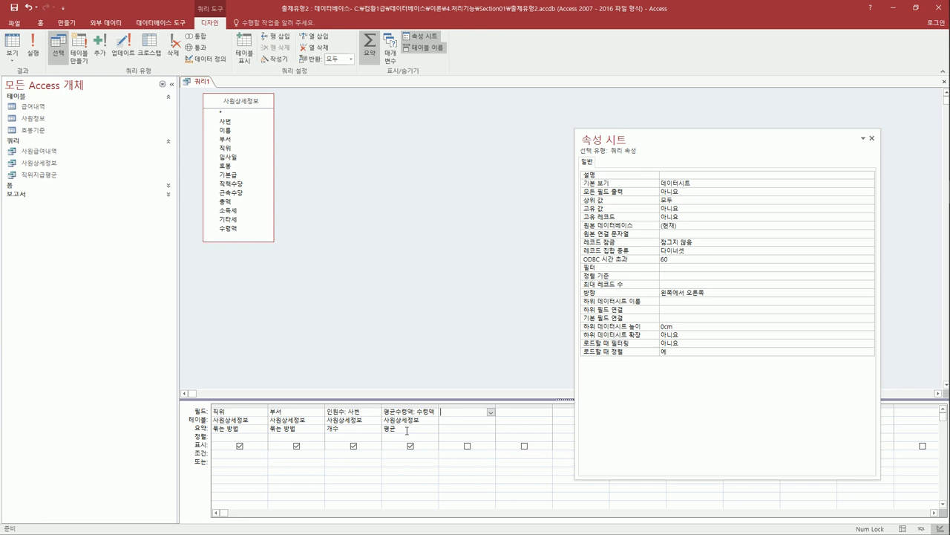
# Enter the parameter criterion [조회할 직위를 입력하시오] for the 직위 field and fit its grid column to the text.
pyautogui.click(233, 454)
pyautogui.moveTo(268, 413); pyautogui.dragTo(345, 413)
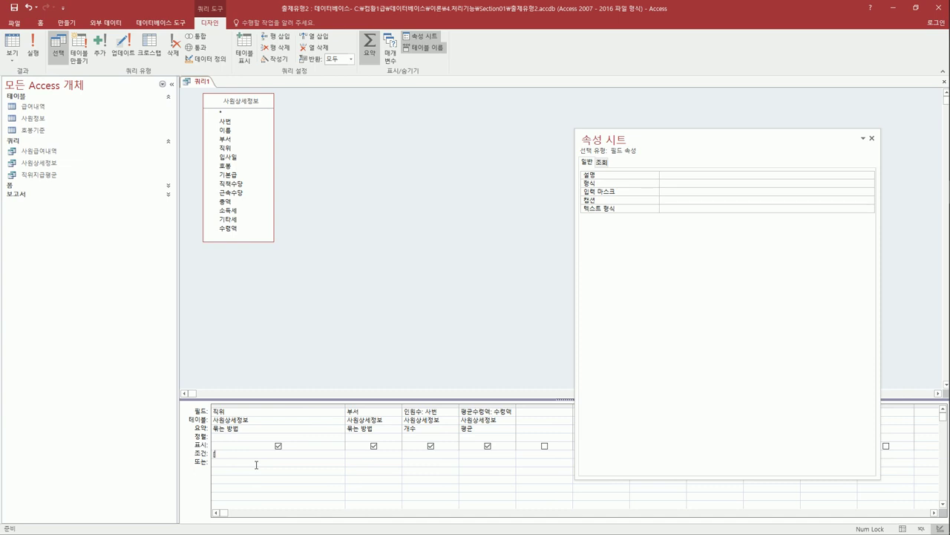
pyautogui.write('[조회하')
pyautogui.write('ㄹ 직위를 ')
pyautogui.write('입력하시오]')
pyautogui.moveTo(346, 411); pyautogui.dragTo(296, 410)
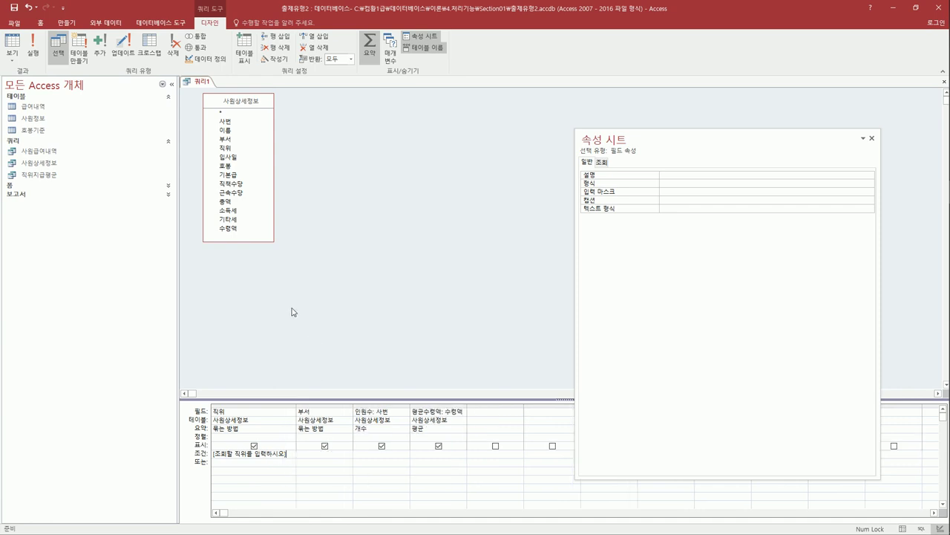
# Show the query results using 과장 as the 직위 parameter value.
pyautogui.click(12, 43)
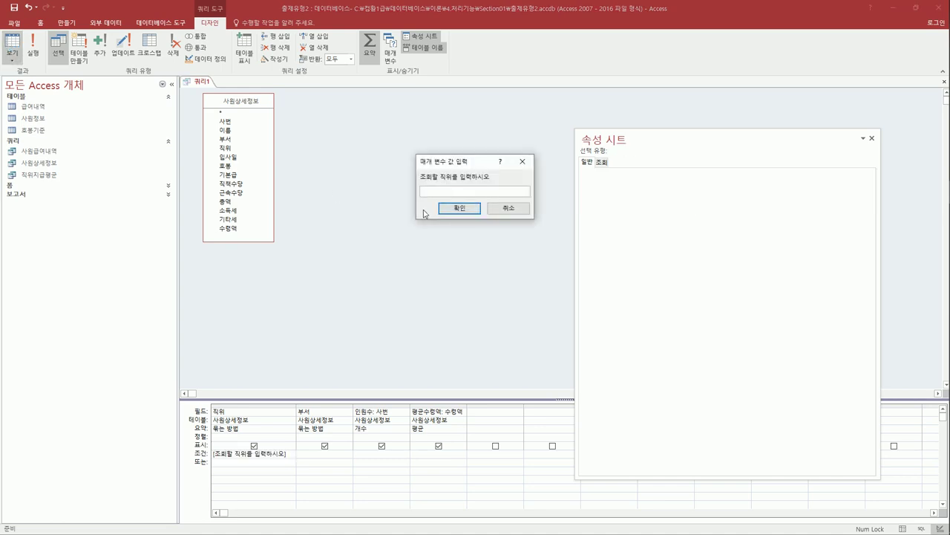
pyautogui.write('과장')
pyautogui.click(446, 208)
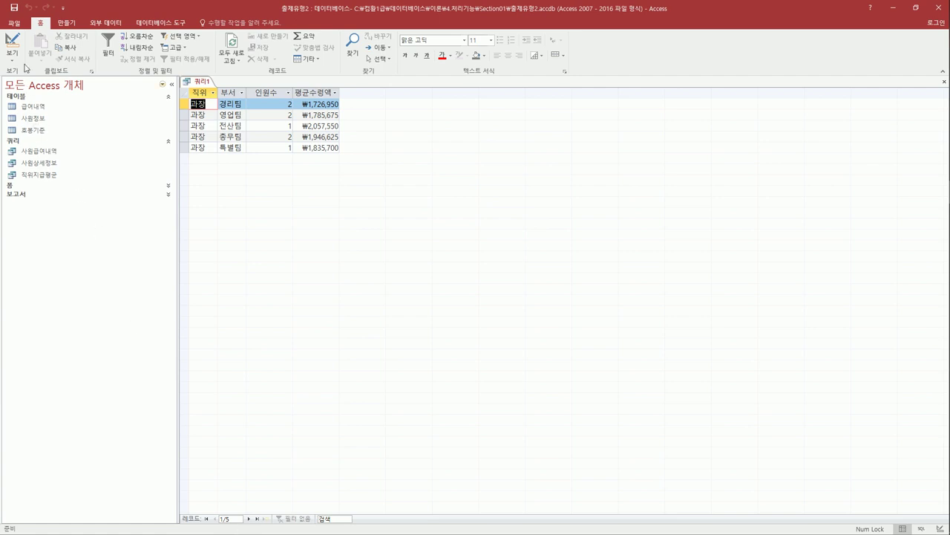
# Save the query as 직위별조회 and close it.
pyautogui.click(14, 8)
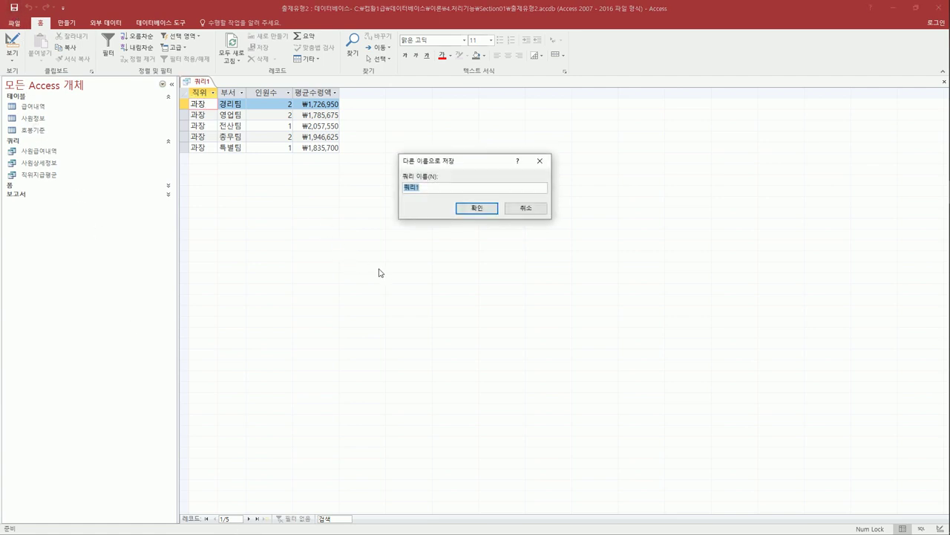
pyautogui.write('ㅈ')
pyautogui.write('위별조')
pyautogui.write('회')
pyautogui.click(487, 209)
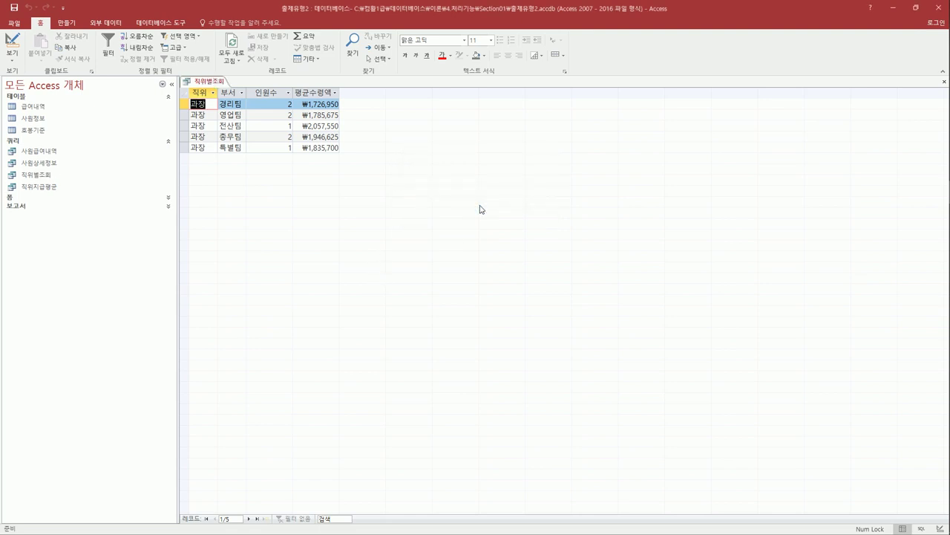
pyautogui.click(944, 81)
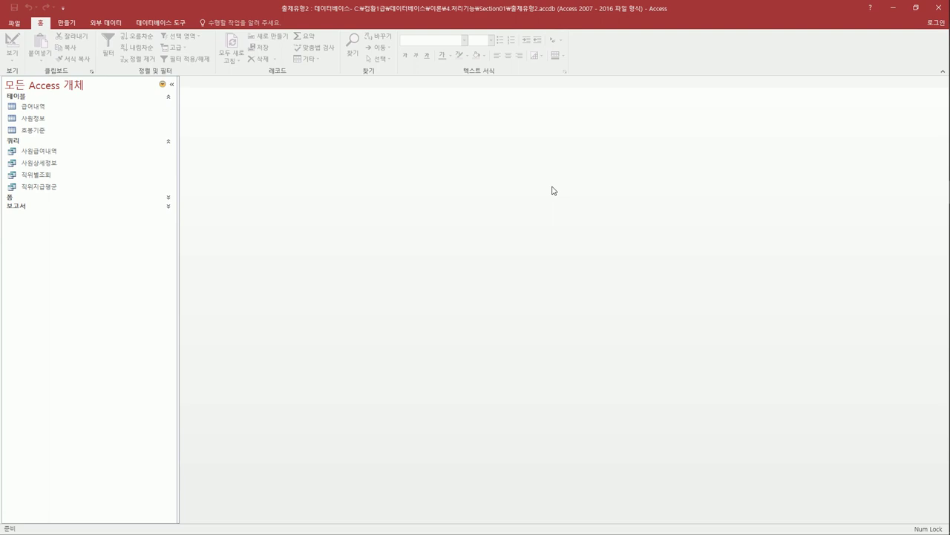
# Start a new crosstab query with the wizard, using the 사원상세정보 query as its source.
pyautogui.click(66, 25)
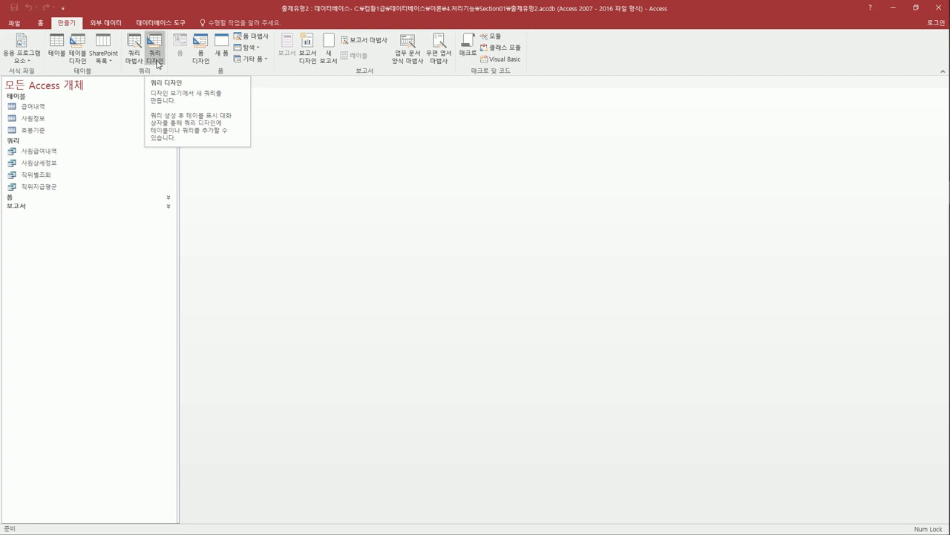
pyautogui.click(134, 55)
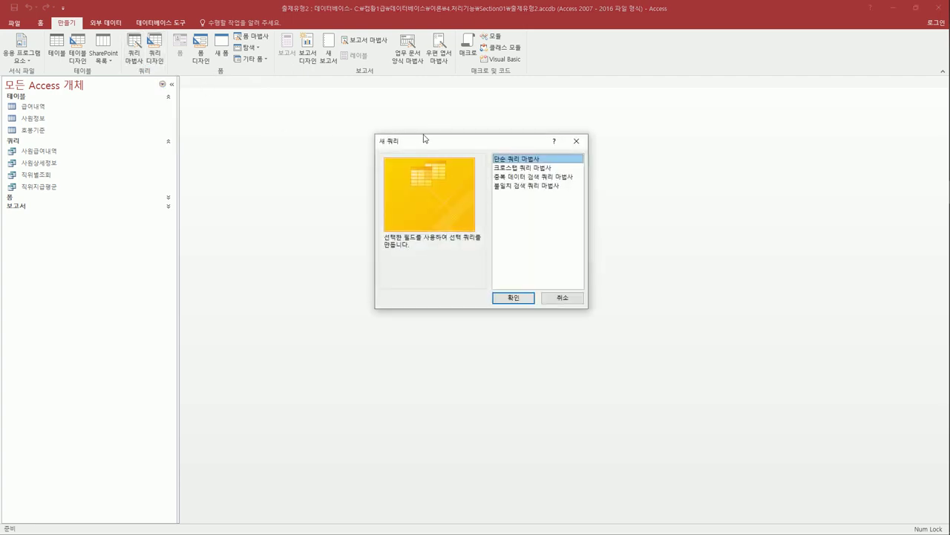
pyautogui.moveTo(427, 139); pyautogui.dragTo(354, 119)
pyautogui.click(465, 148)
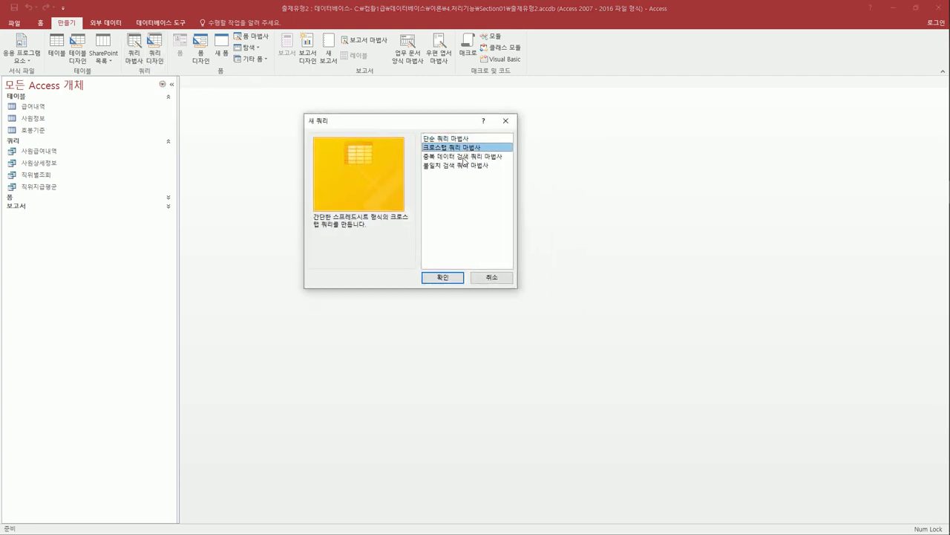
pyautogui.click(450, 278)
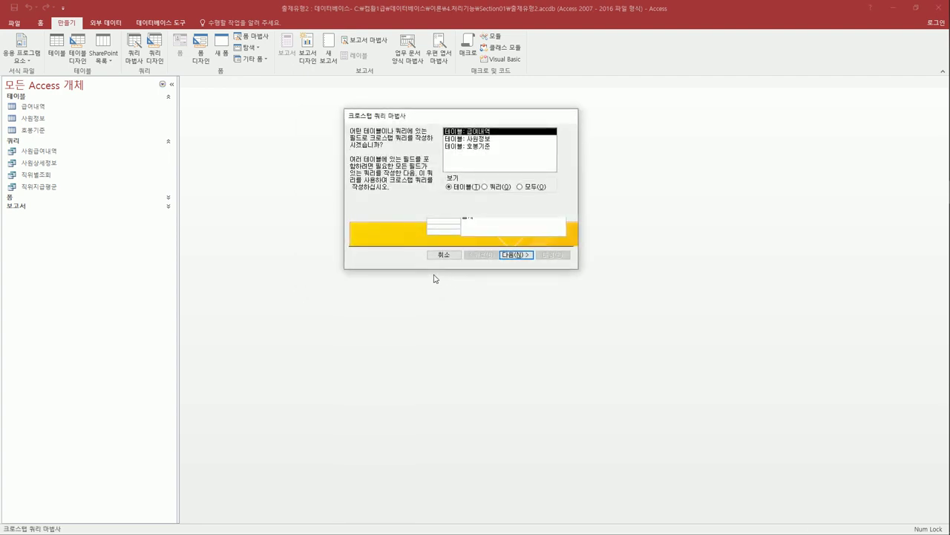
pyautogui.click(492, 187)
pyautogui.click(489, 141)
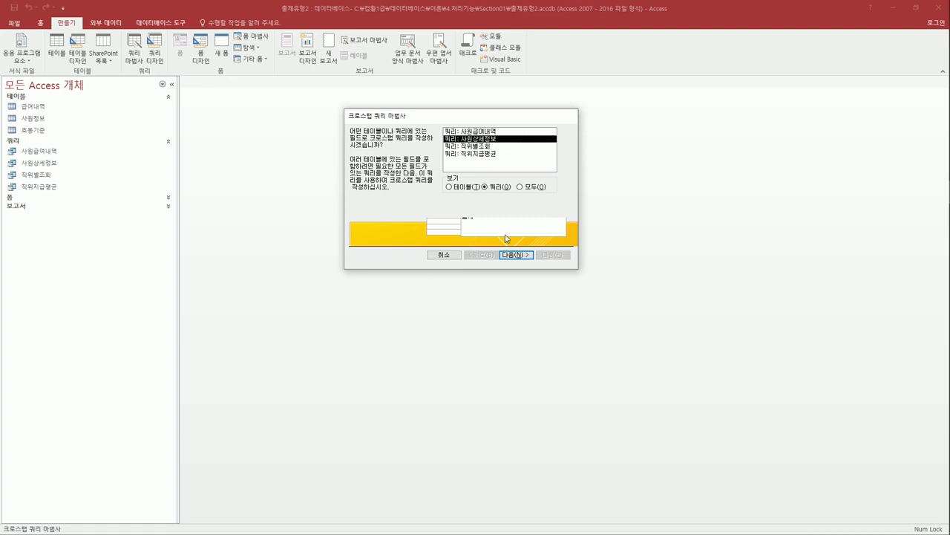
pyautogui.click(514, 255)
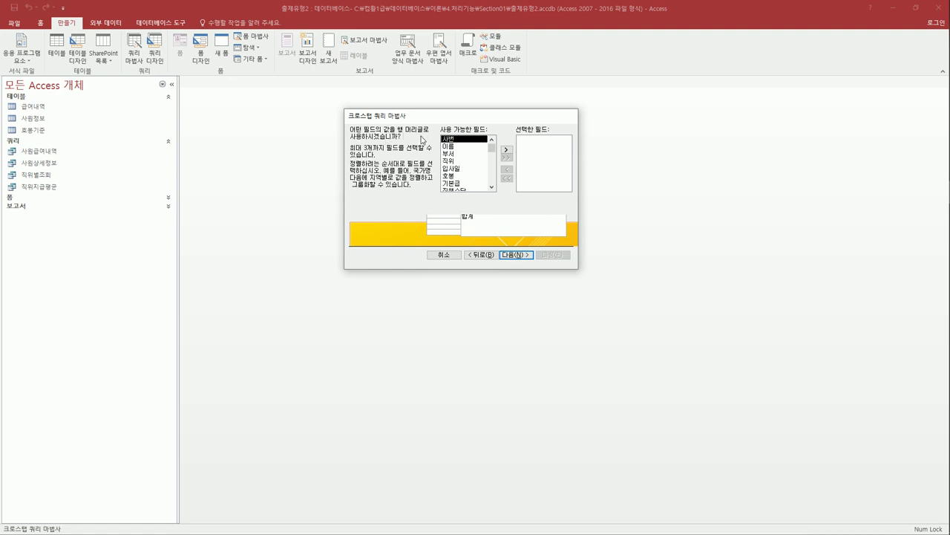
# Use the 부서 and 입사일 fields as the crosstab's row headings.
pyautogui.doubleClick(463, 153)
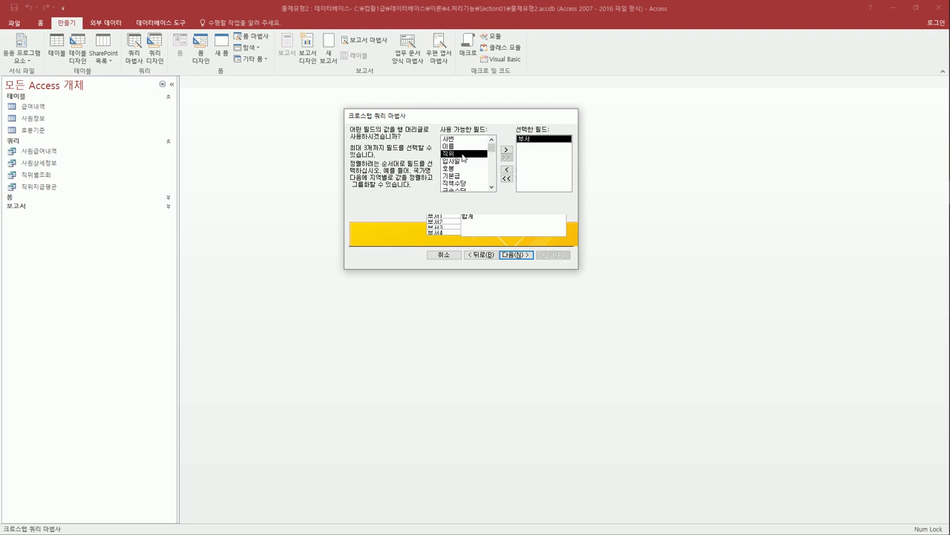
pyautogui.doubleClick(462, 161)
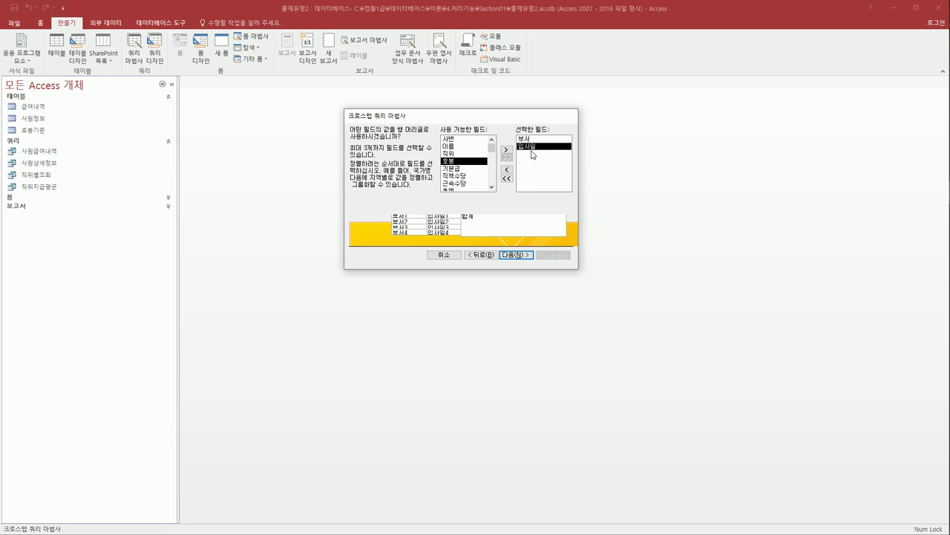
pyautogui.click(513, 256)
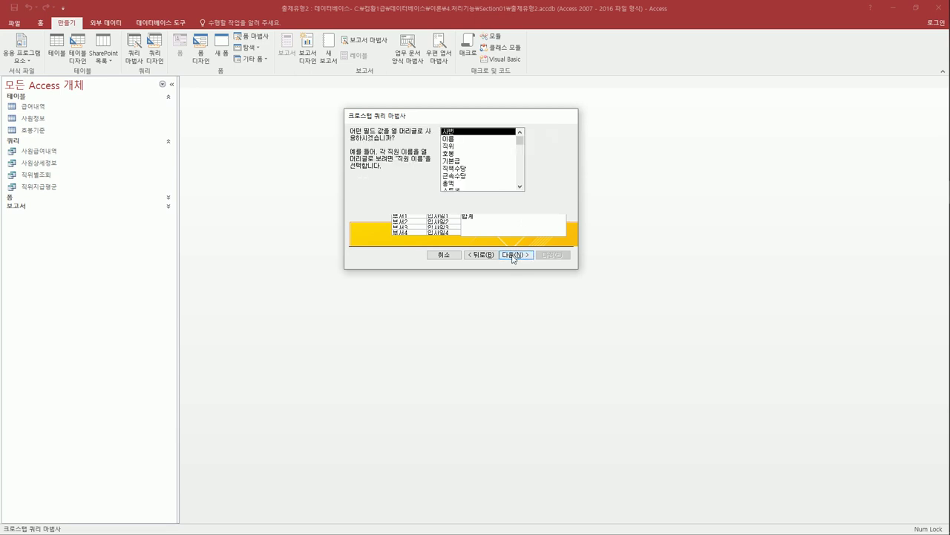
# Use 직위 as the crosstab's column heading and calculate the 개수 of 사번 as its value.
pyautogui.click(467, 146)
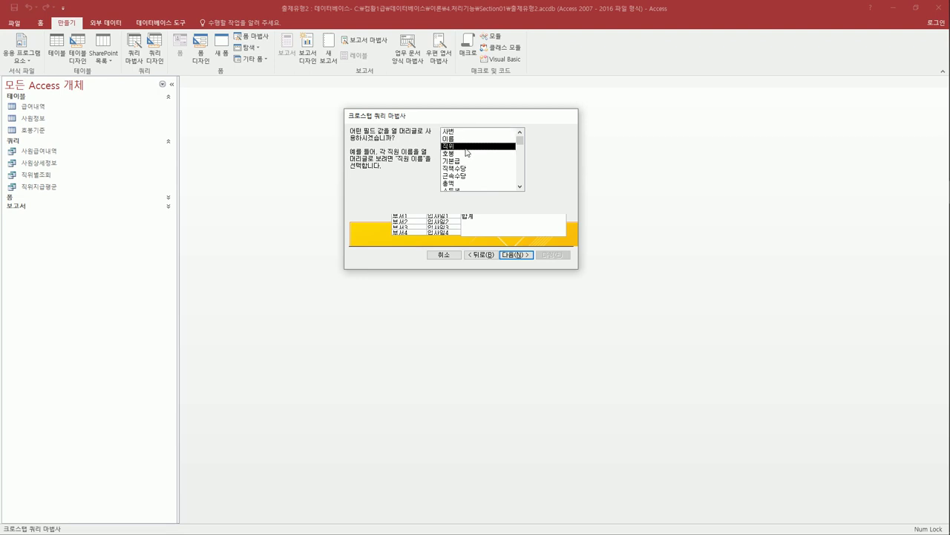
pyautogui.click(516, 255)
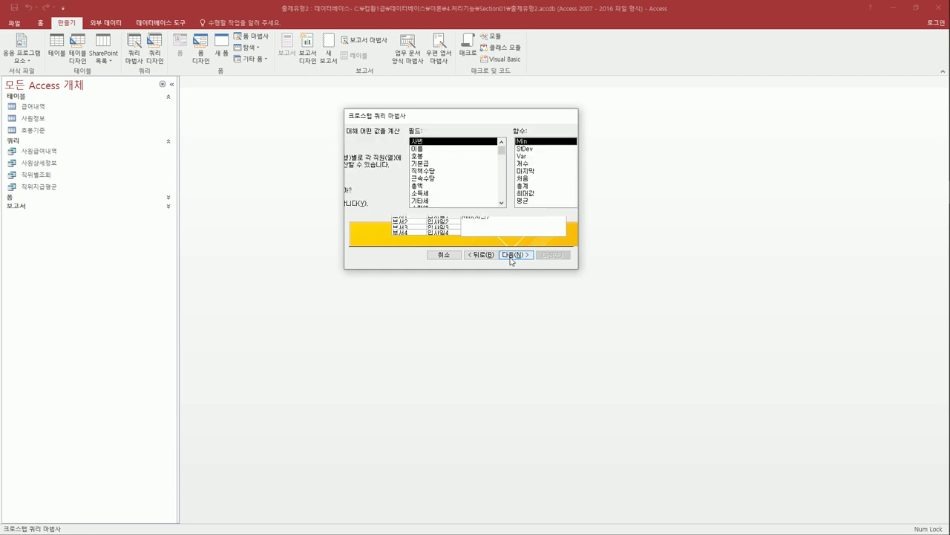
pyautogui.click(536, 164)
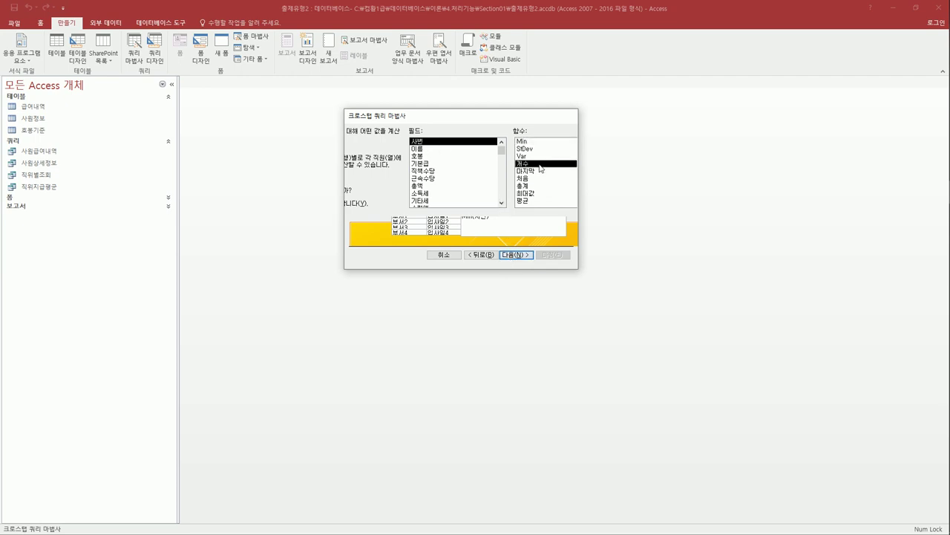
pyautogui.click(516, 254)
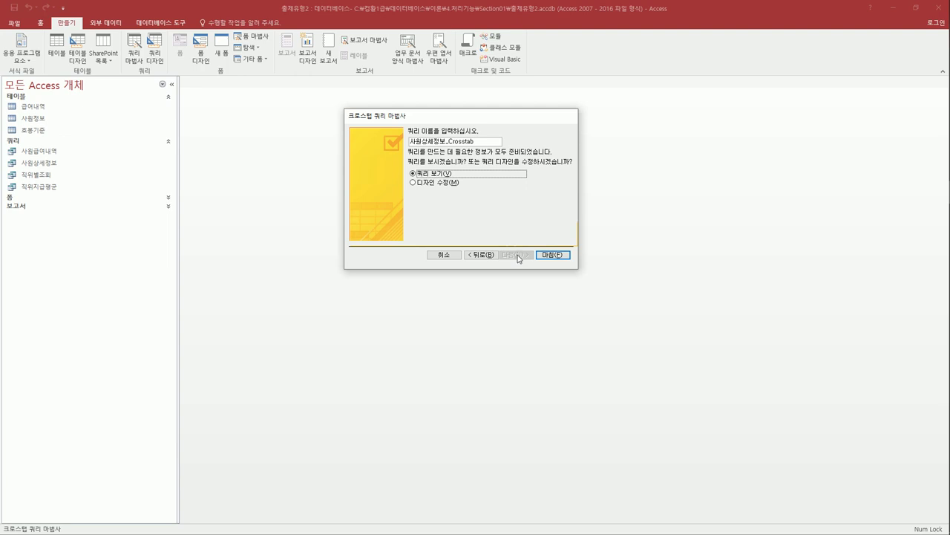
# Name the crosstab query 2005년이후입사자수 and finish the wizard with the option to modify the design.
pyautogui.click(448, 185)
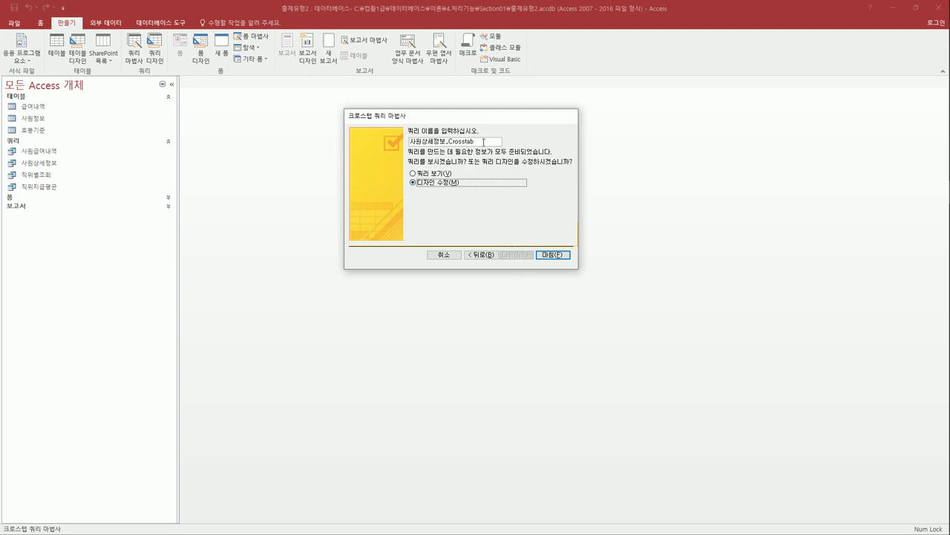
pyautogui.moveTo(484, 142); pyautogui.dragTo(409, 142)
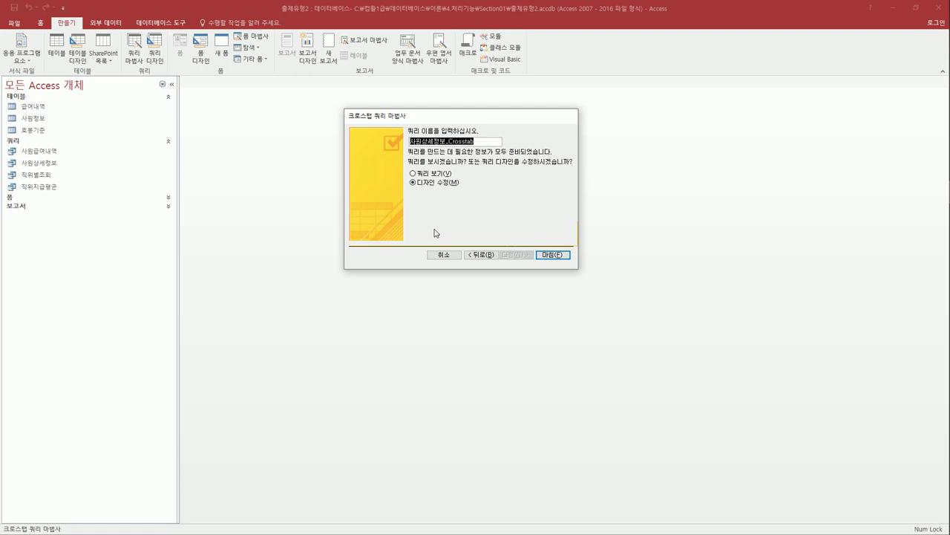
pyautogui.write('2005')
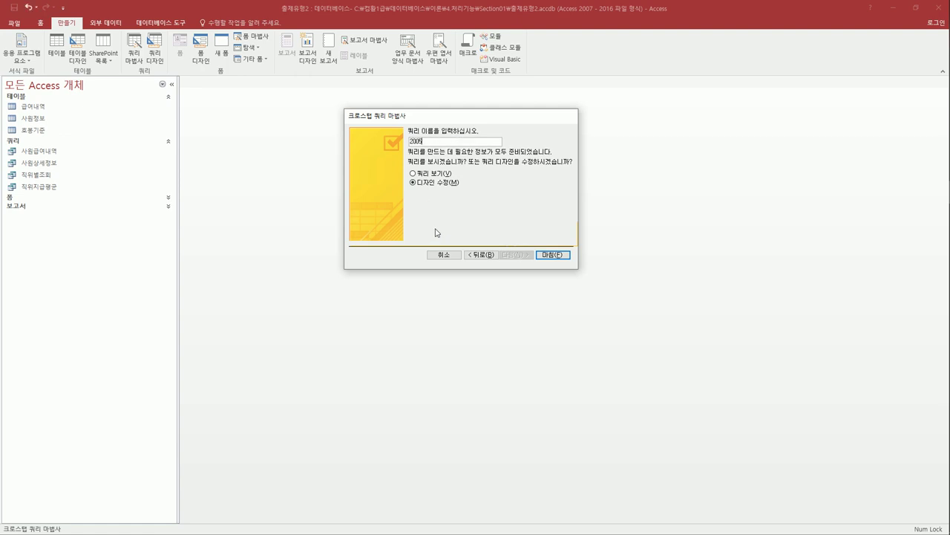
pyautogui.write('ㄴ')
pyautogui.write('년이후입사자수')
pyautogui.click(553, 254)
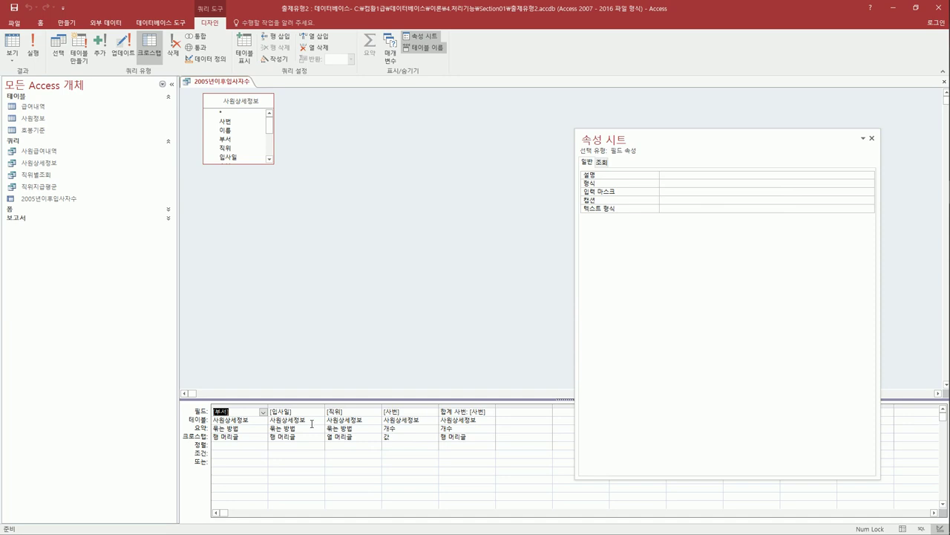
# Replace the 입사일 row heading with the expression 입사년도: Year([입사일]) and widen its column to show it fully.
pyautogui.click(274, 419)
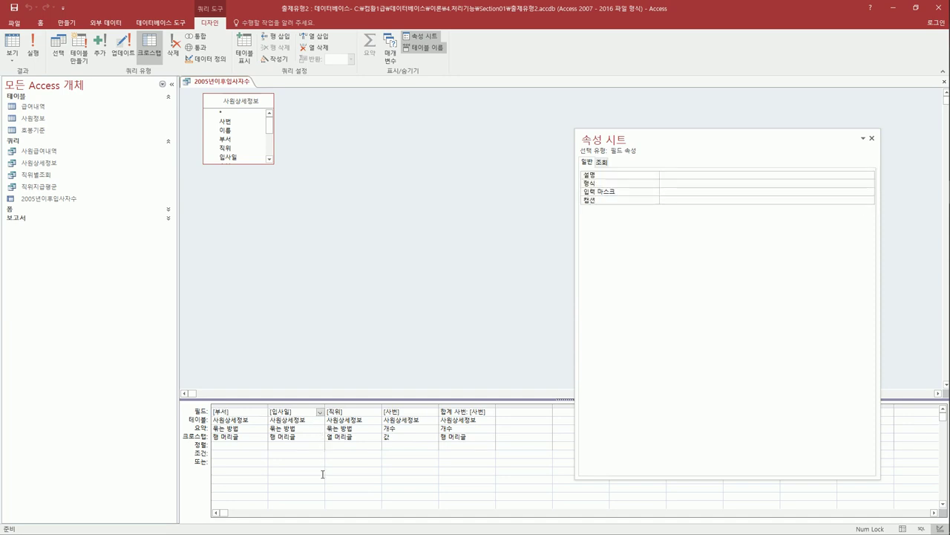
pyautogui.write('입사년도: year([입')
pyautogui.press('End')
pyautogui.click(316, 445)
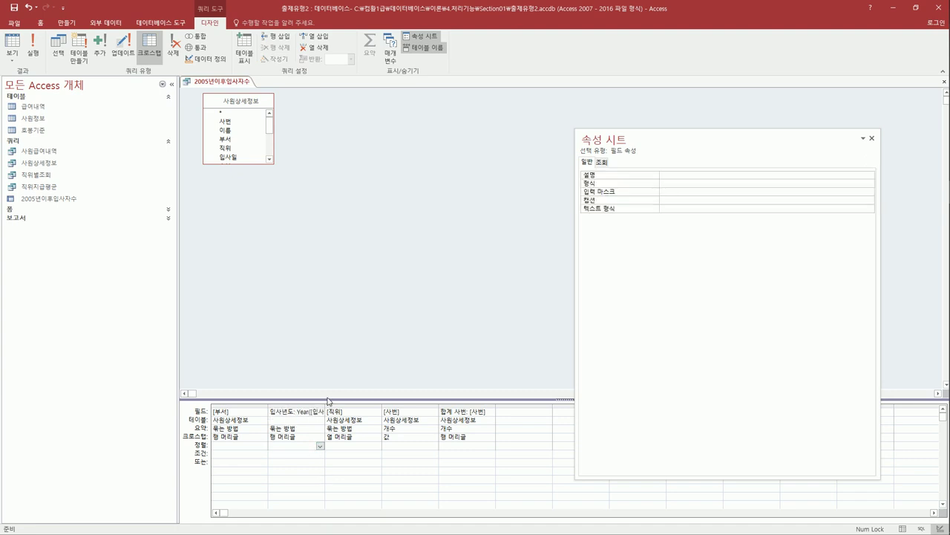
pyautogui.moveTo(331, 409); pyautogui.dragTo(373, 411)
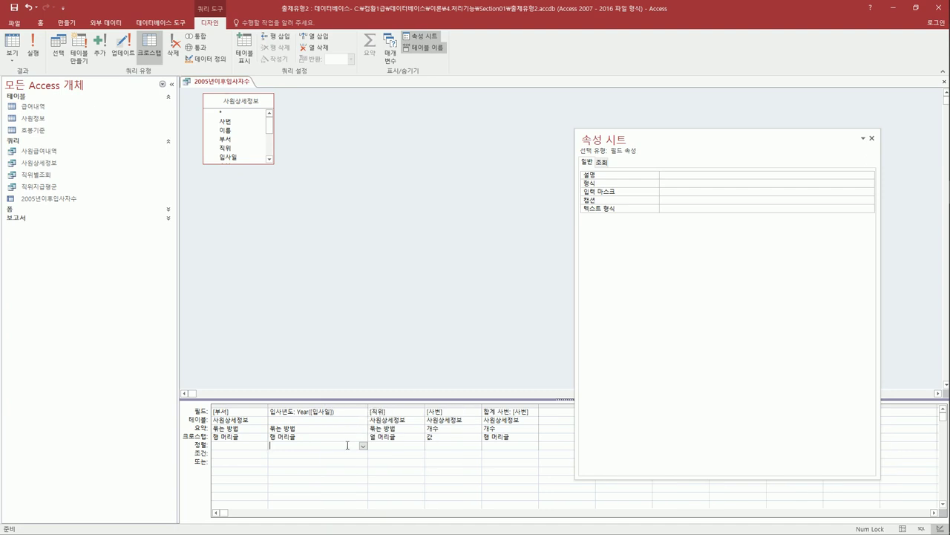
# Enter the criterion >=2005 for the 입사년도 column and check the crosstab's records in Datasheet view.
pyautogui.click(303, 454)
pyautogui.write('>=2')
pyautogui.press('Tab')
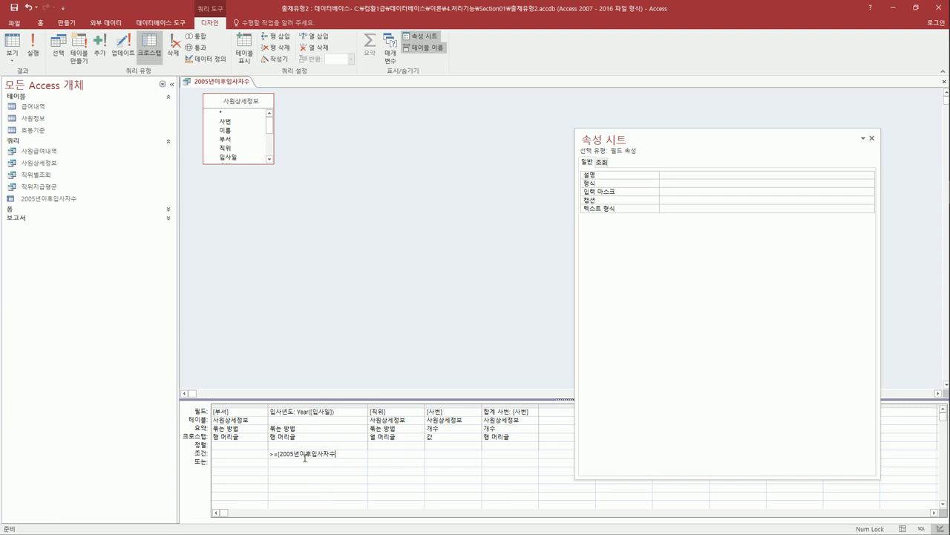
pyautogui.press('BackSpace')
pyautogui.press('BackSpace')
pyautogui.press('BackSpace')
pyautogui.press('BackSpace')
pyautogui.press('BackSpace')
pyautogui.press('BackSpace')
pyautogui.press('BackSpace')
pyautogui.press('BackSpace')
pyautogui.press('BackSpace')
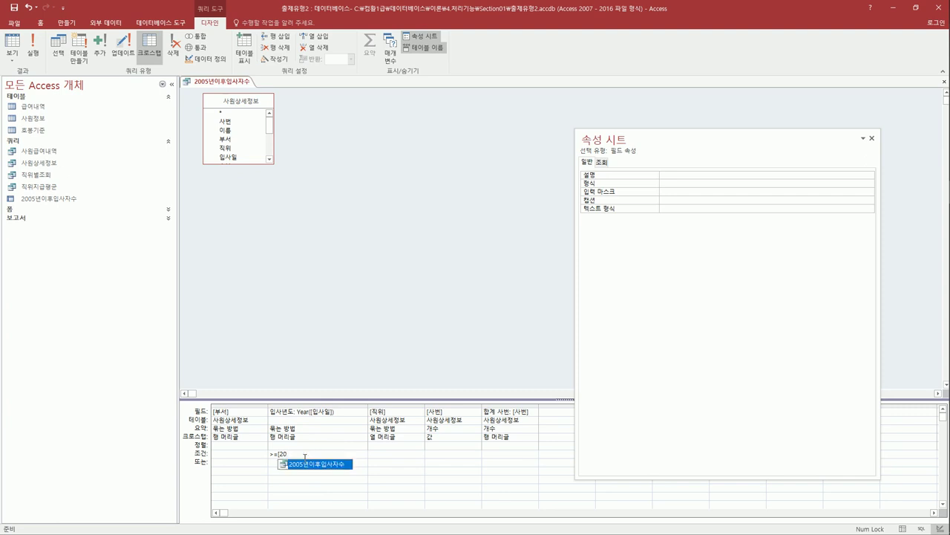
pyautogui.press('BackSpace')
pyautogui.press('BackSpace')
pyautogui.press('BackSpace')
pyautogui.write('200')
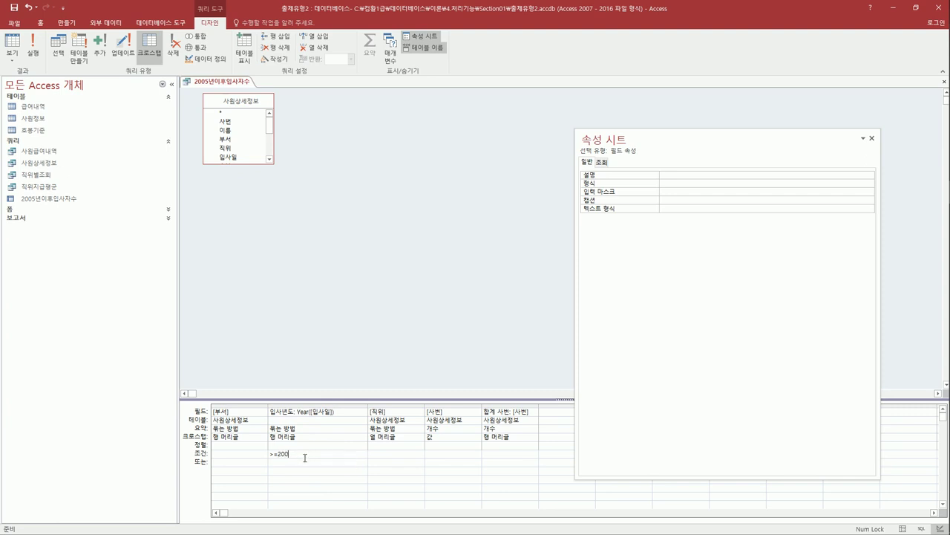
pyautogui.write('5')
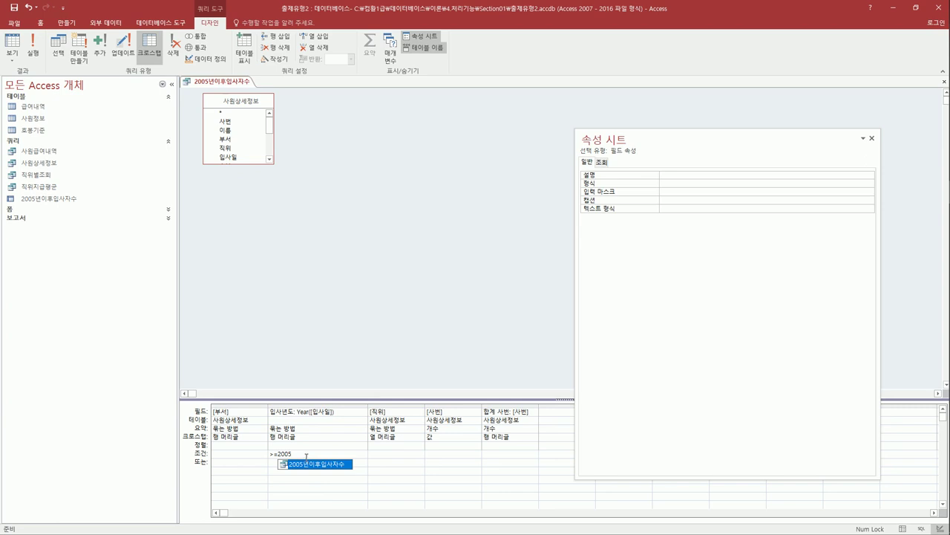
pyautogui.press('Up')
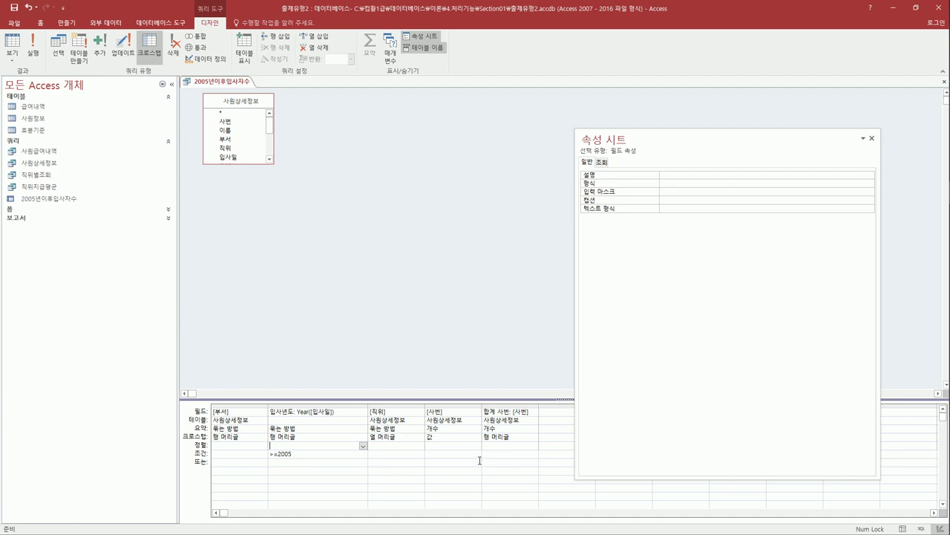
pyautogui.click(31, 47)
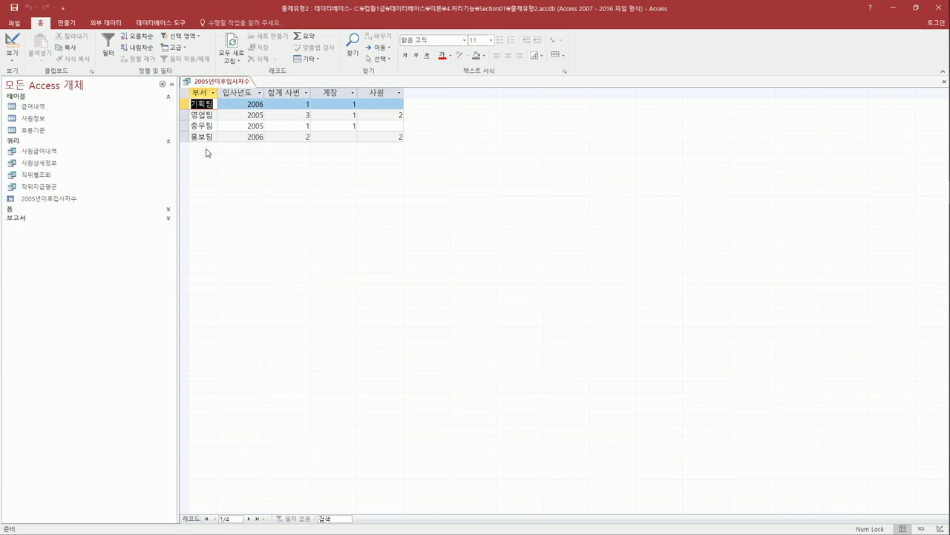
pyautogui.click(12, 44)
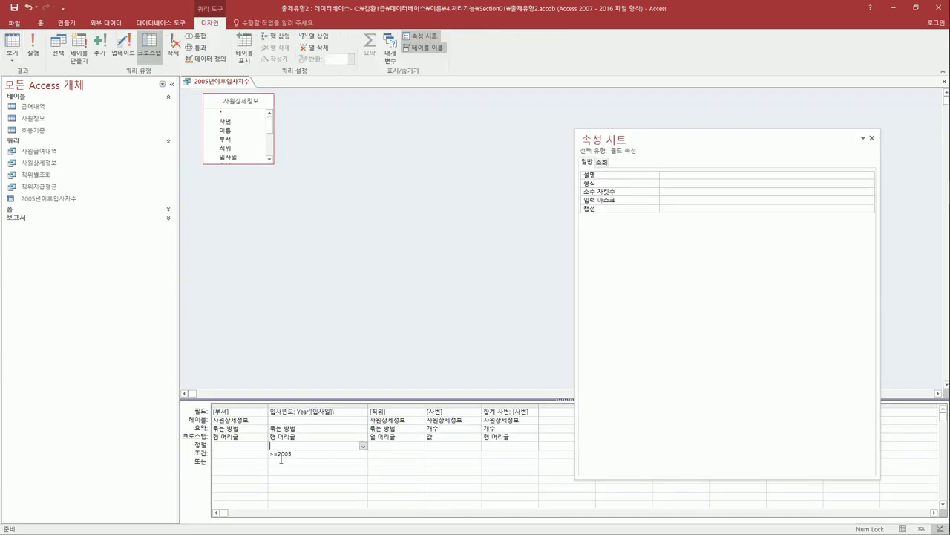
# Sort both the 부서 and 입사년도 row headings in ascending order (오름차순).
pyautogui.click(240, 447)
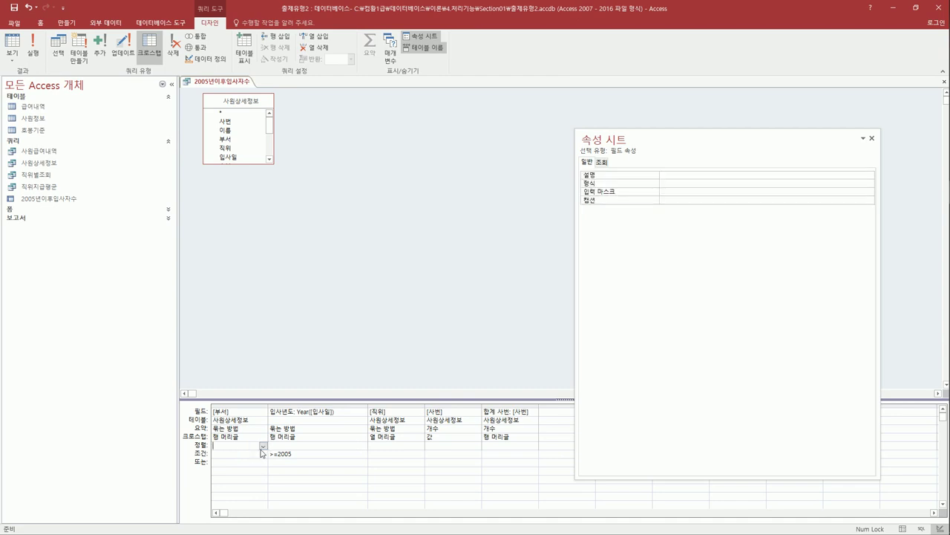
pyautogui.click(262, 445)
pyautogui.click(253, 453)
pyautogui.click(298, 448)
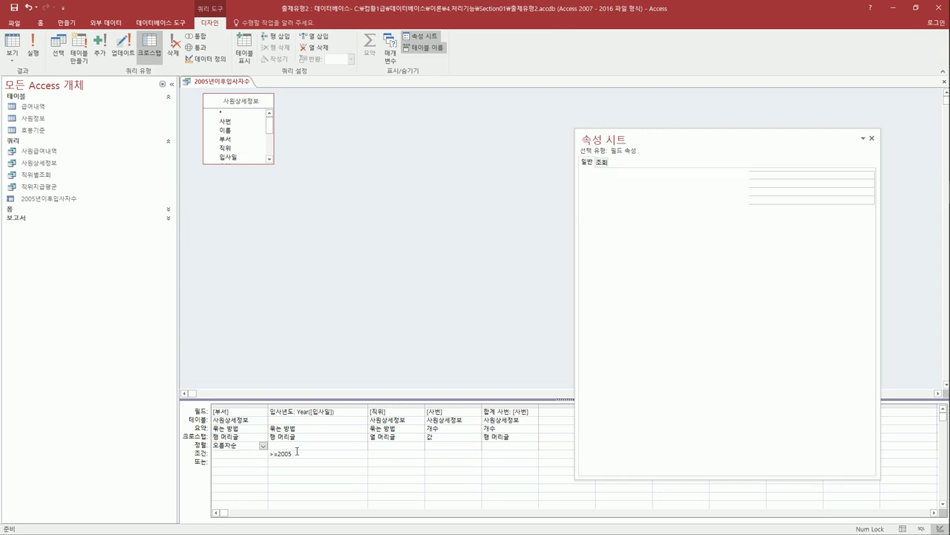
pyautogui.click(363, 446)
pyautogui.click(354, 454)
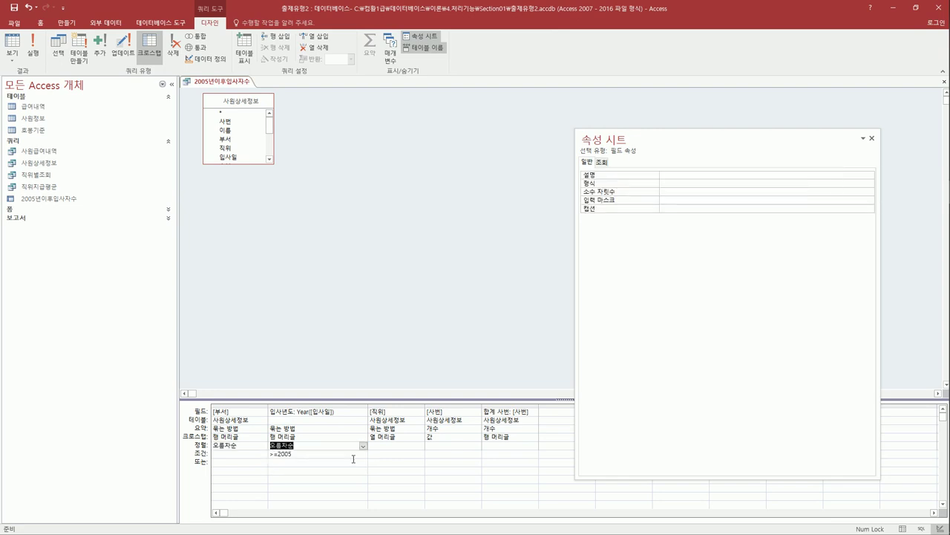
pyautogui.click(301, 452)
# Rename the 합계 사번 heading as 전체, then preview the crosstab's result and close the query.
pyautogui.doubleClick(490, 412)
pyautogui.moveTo(496, 413); pyautogui.dragTo(513, 416)
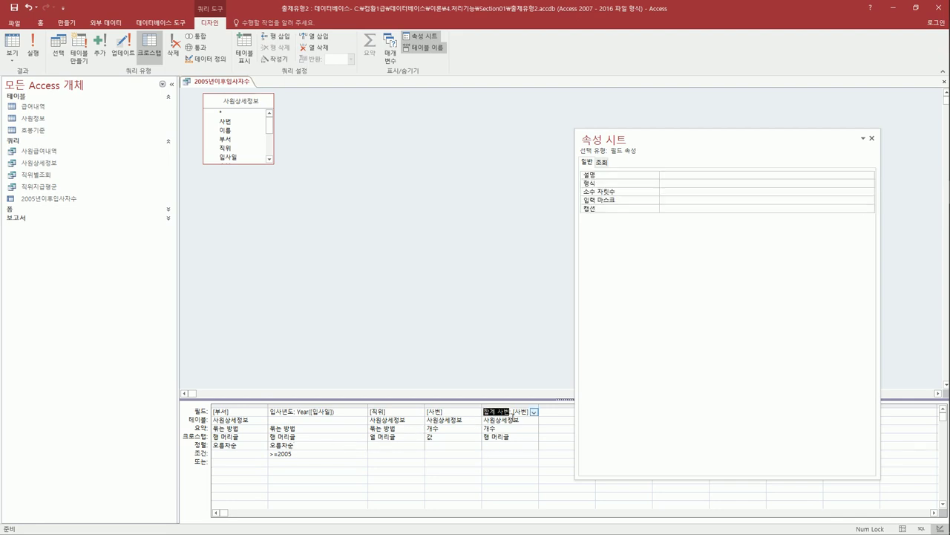
pyautogui.press('Delete')
pyautogui.write('전체')
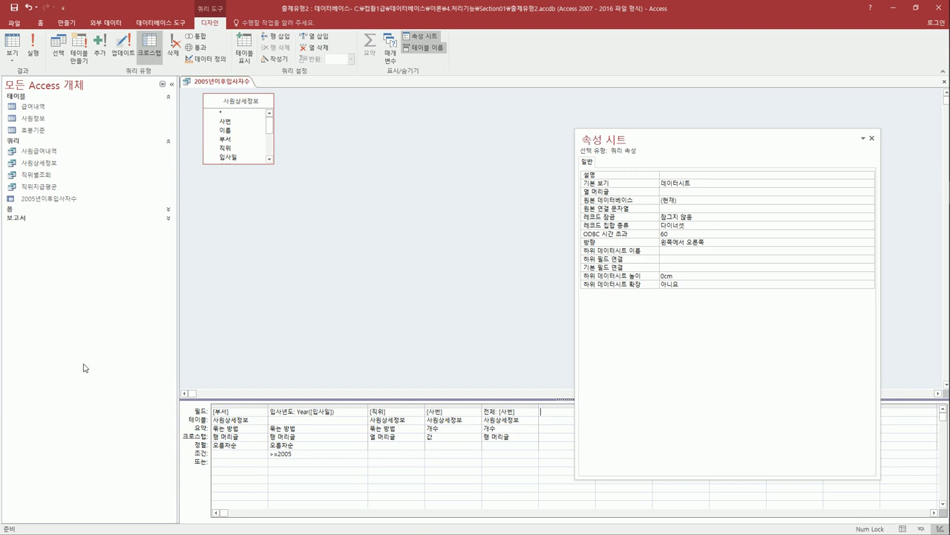
pyautogui.click(12, 45)
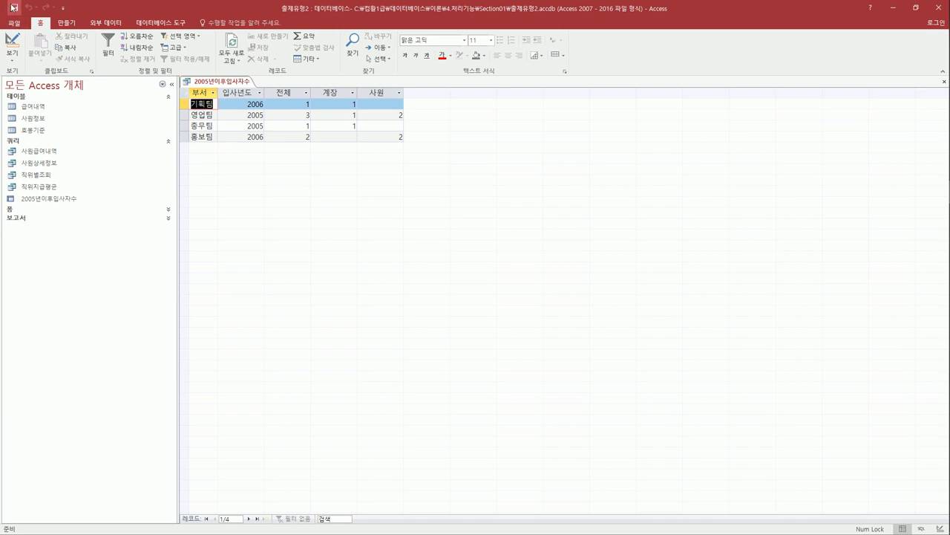
pyautogui.click(944, 81)
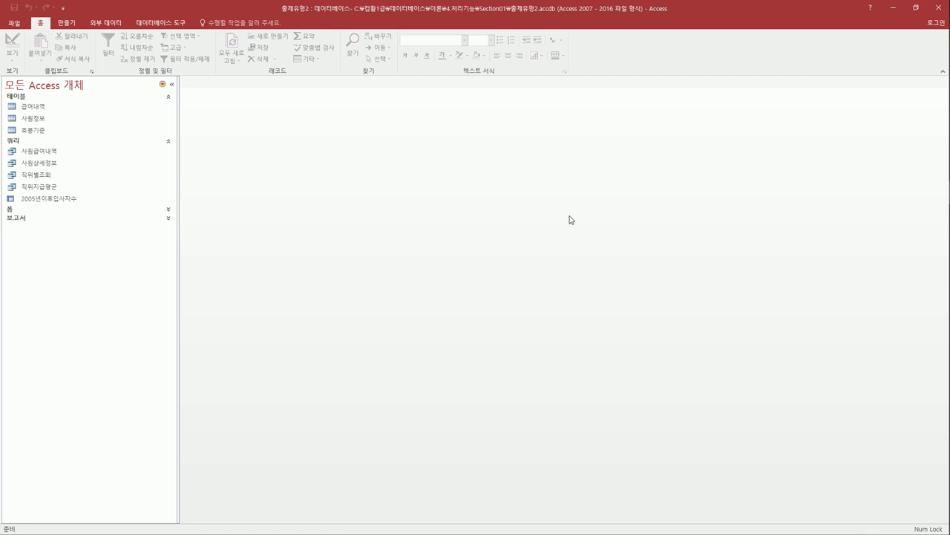
# Create a new query in Design view with the 사원정보 table and enlarge its field list to show every field.
pyautogui.click(66, 23)
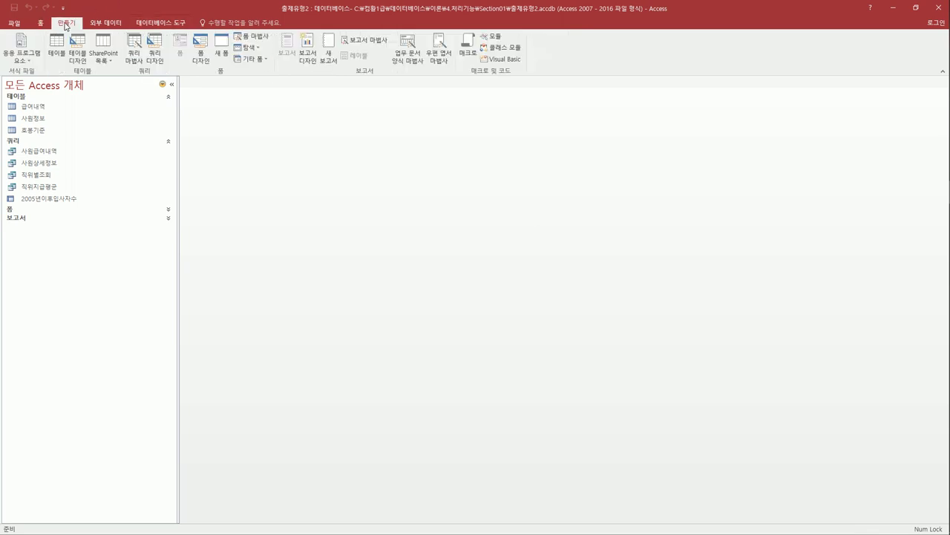
pyautogui.click(155, 54)
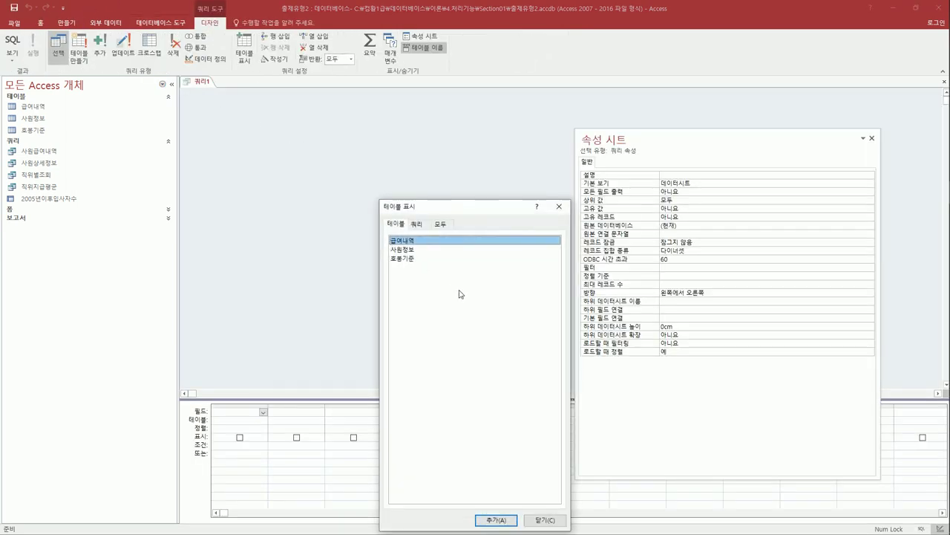
pyautogui.doubleClick(430, 254)
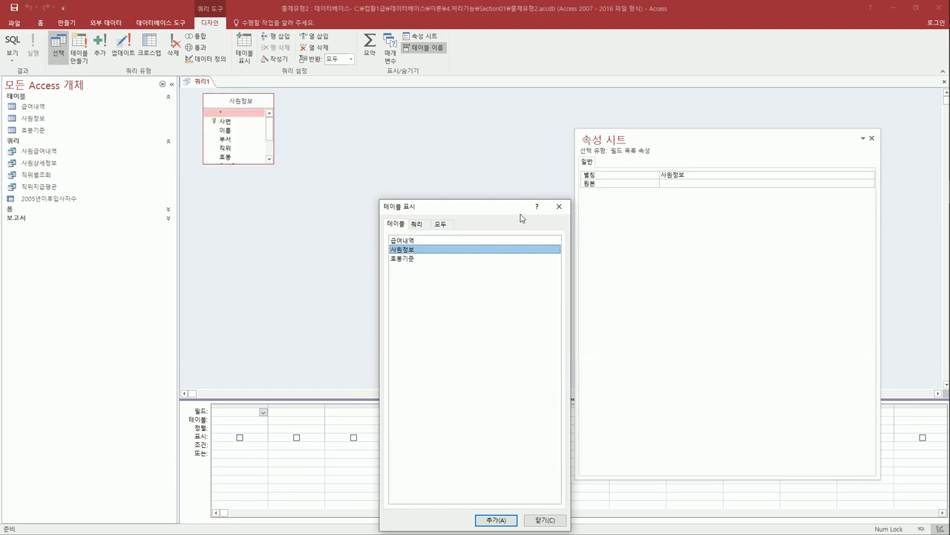
pyautogui.click(559, 207)
pyautogui.moveTo(247, 164); pyautogui.dragTo(247, 227)
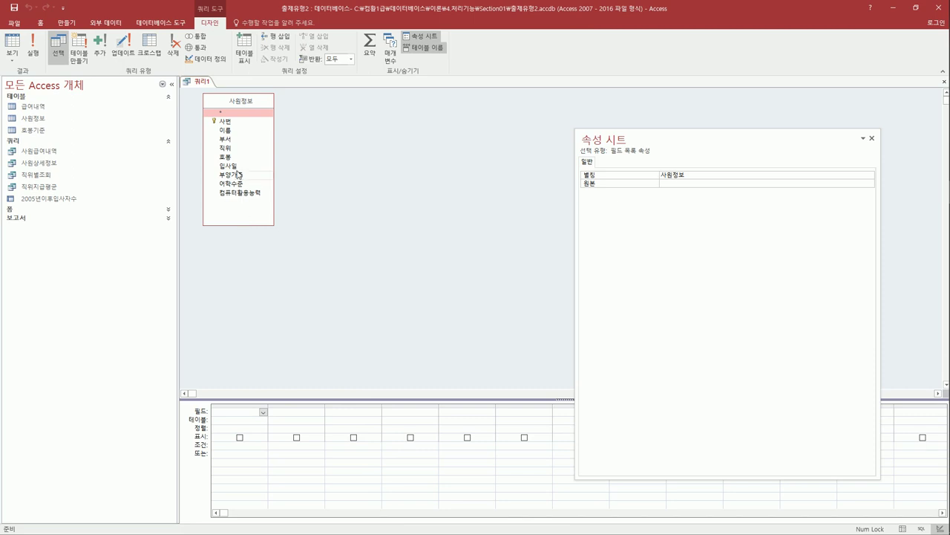
# Add 입사일 twice and 부양가족 once to the design grid, and change the query type to crosstab (크로스탭).
pyautogui.doubleClick(236, 167)
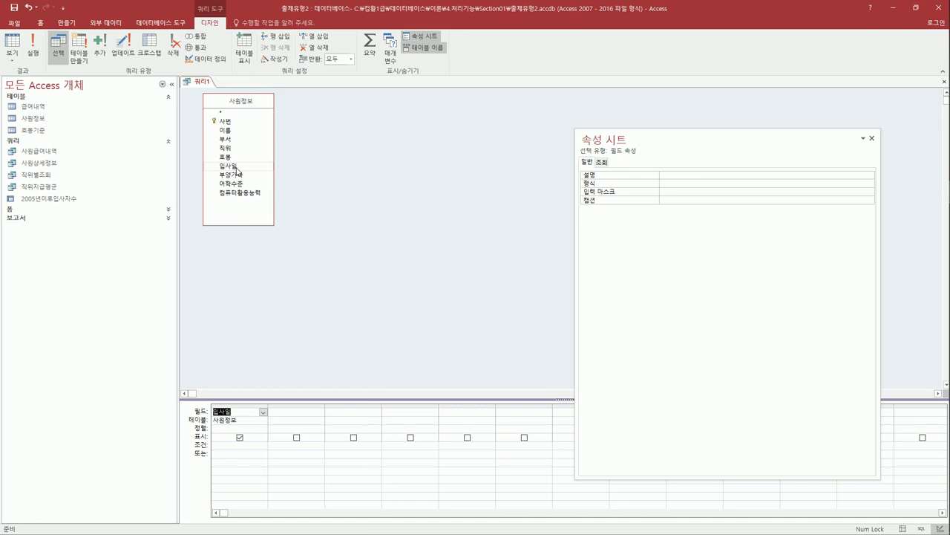
pyautogui.doubleClick(236, 173)
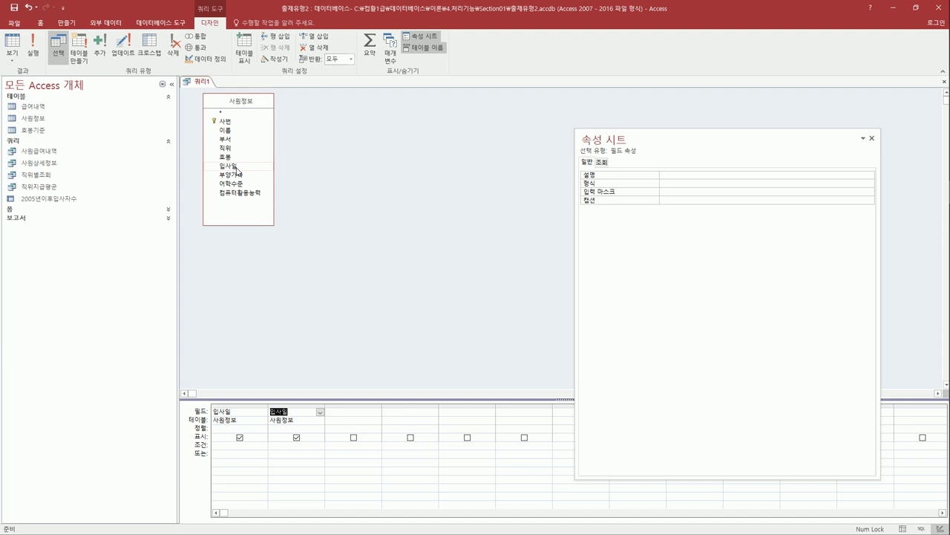
pyautogui.doubleClick(235, 175)
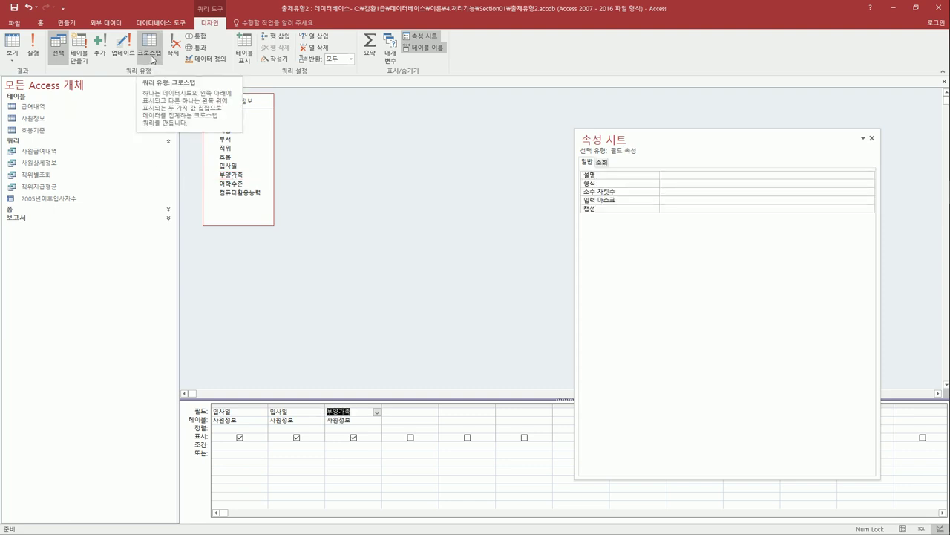
pyautogui.click(150, 54)
# Set the first 입사일 column as the row heading (행 머리글) and the second as the column heading (열 머리글).
pyautogui.click(256, 445)
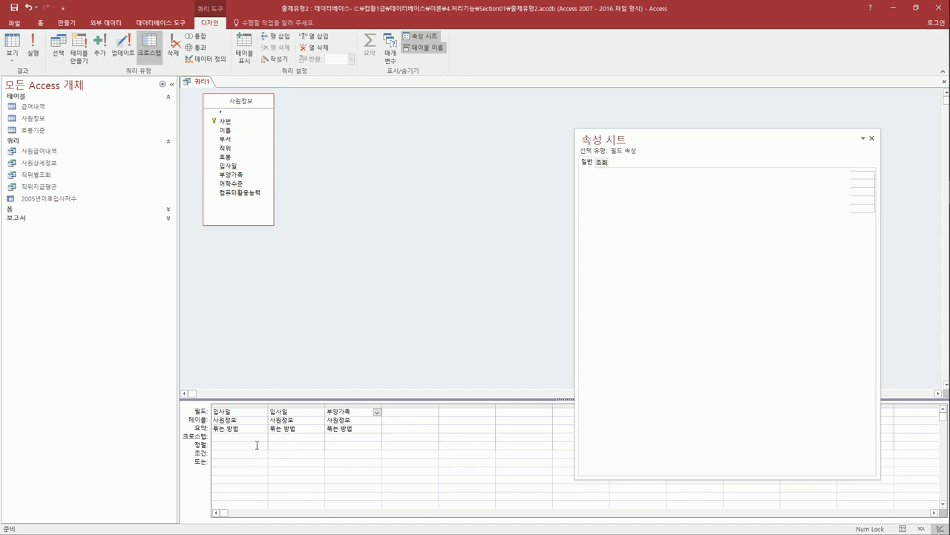
pyautogui.click(263, 437)
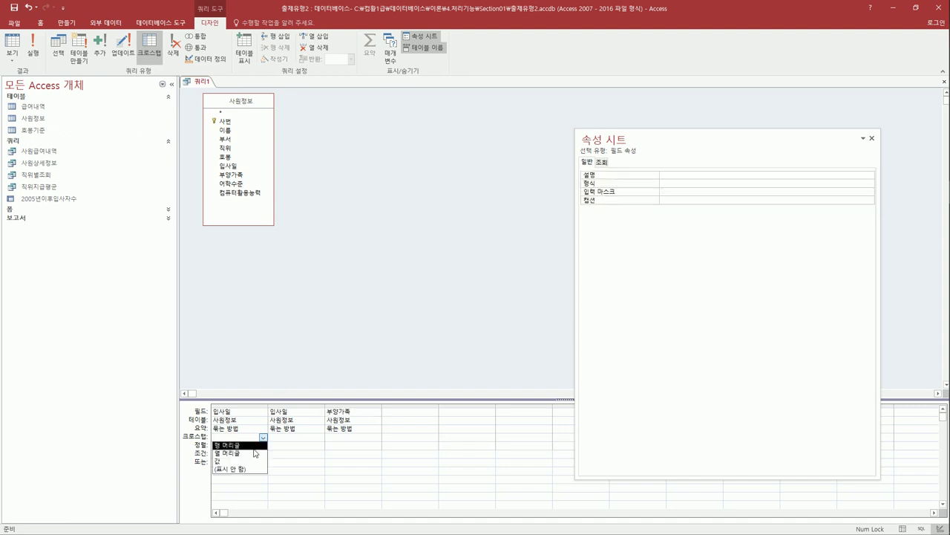
pyautogui.click(245, 444)
pyautogui.click(318, 438)
pyautogui.click(320, 437)
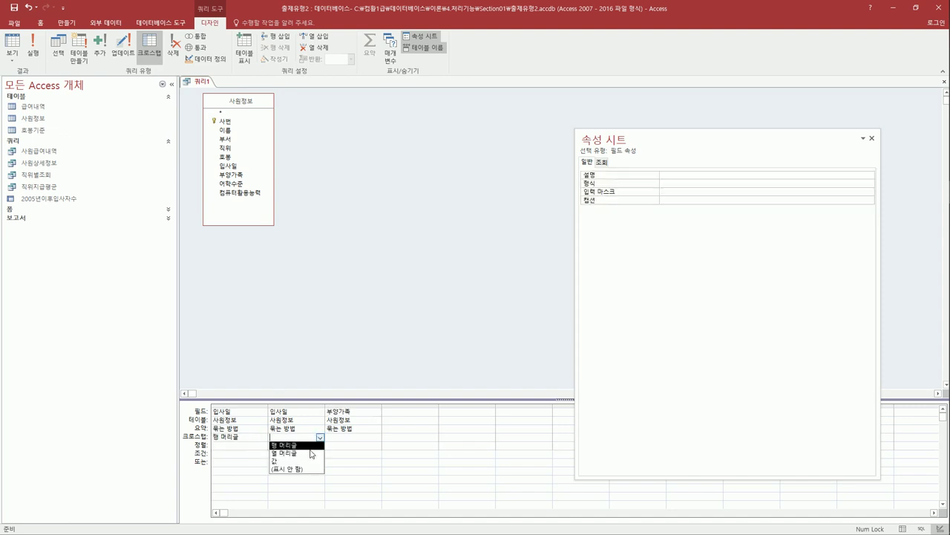
pyautogui.click(312, 453)
# Use 부양가족 as the crosstab's value (값), summarized with 합계.
pyautogui.click(353, 440)
pyautogui.click(376, 438)
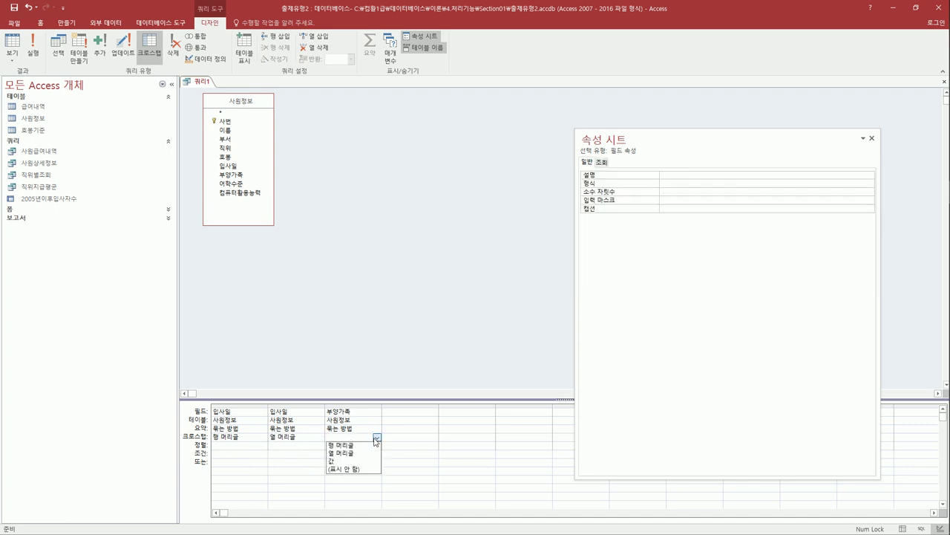
pyautogui.click(366, 462)
pyautogui.click(375, 429)
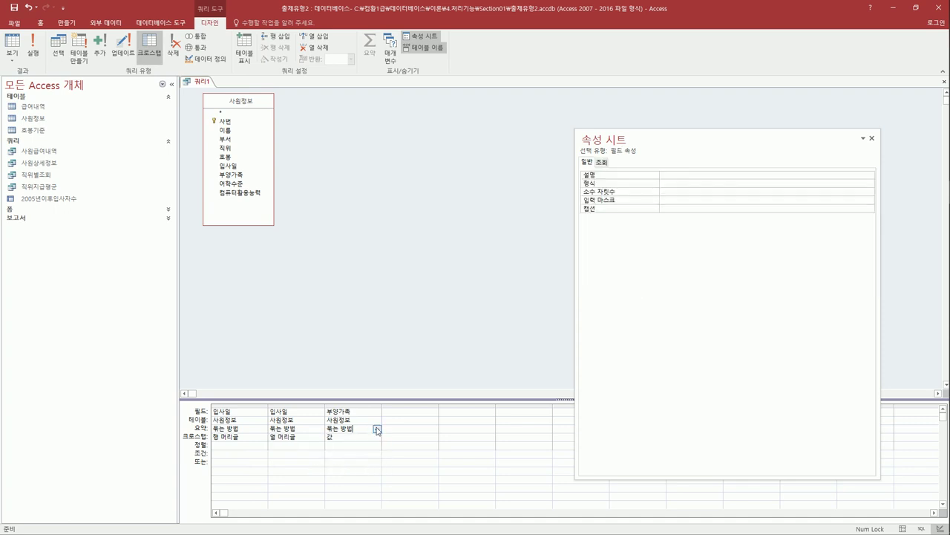
pyautogui.click(378, 430)
pyautogui.click(356, 443)
# Change the 입사일 row heading into the expression 년: Year([입사일]).
pyautogui.click(215, 411)
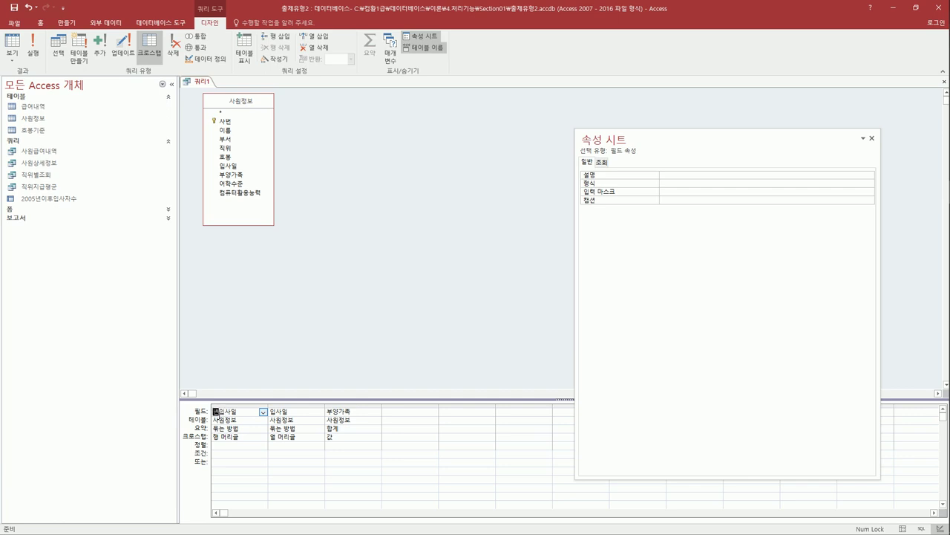
pyautogui.write('년')
pyautogui.write('year(')
pyautogui.write(')')
pyautogui.press('Tab')
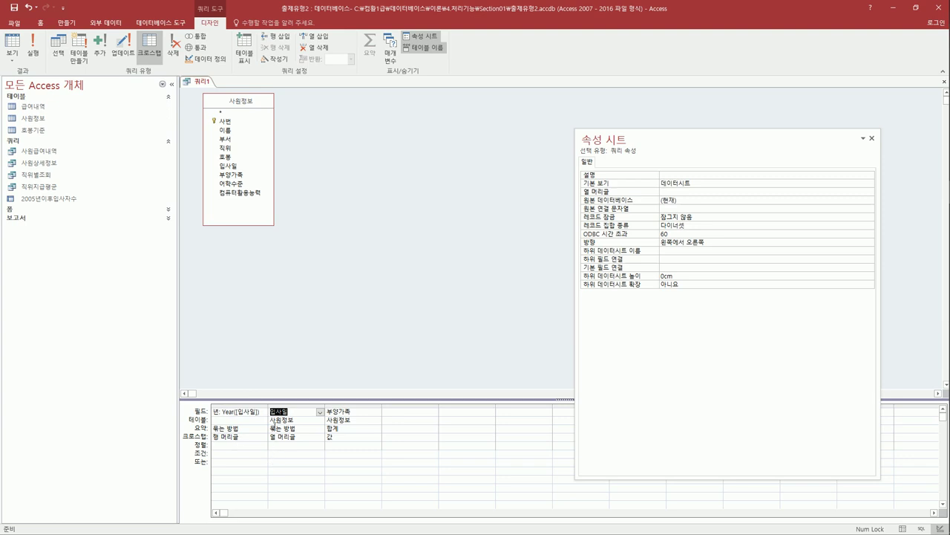
# Change the column heading to Month([입사일]), widened to fit, and check the crosstab's records in Datasheet view.
pyautogui.click(272, 412)
pyautogui.write('month([')
pyautogui.write('])')
pyautogui.press('Tab')
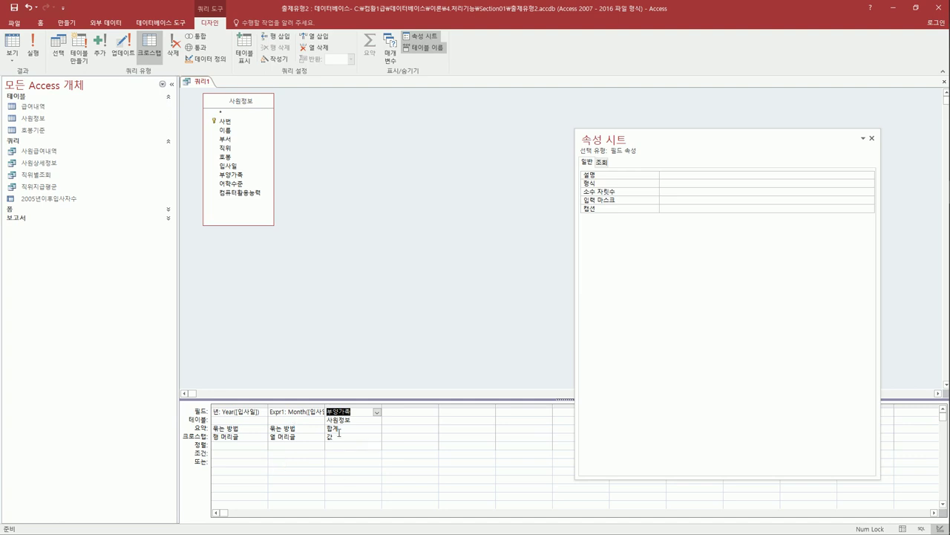
pyautogui.moveTo(325, 404); pyautogui.dragTo(344, 406)
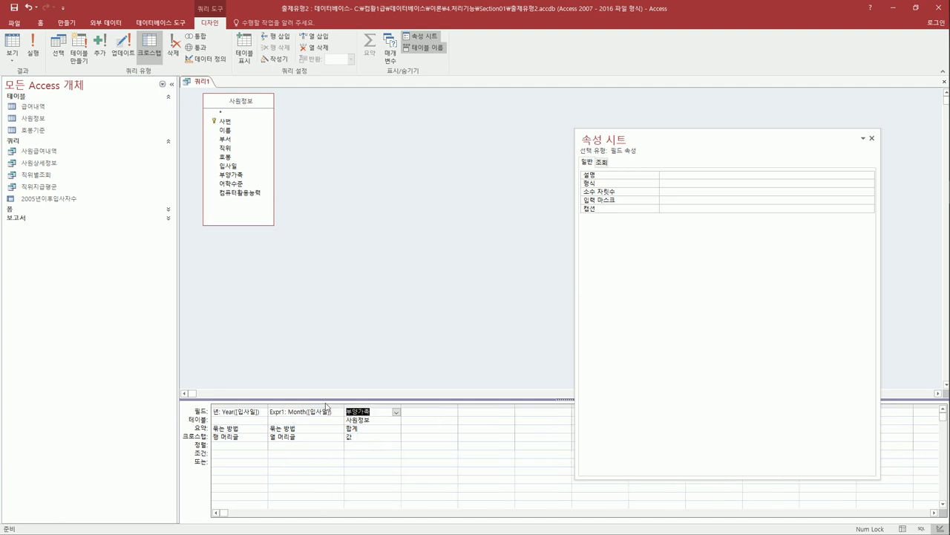
pyautogui.click(12, 47)
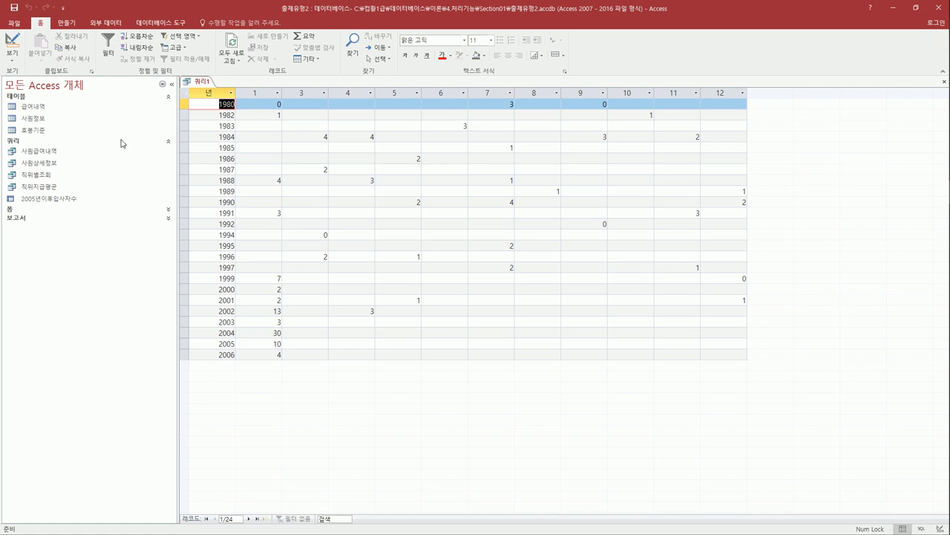
pyautogui.click(12, 41)
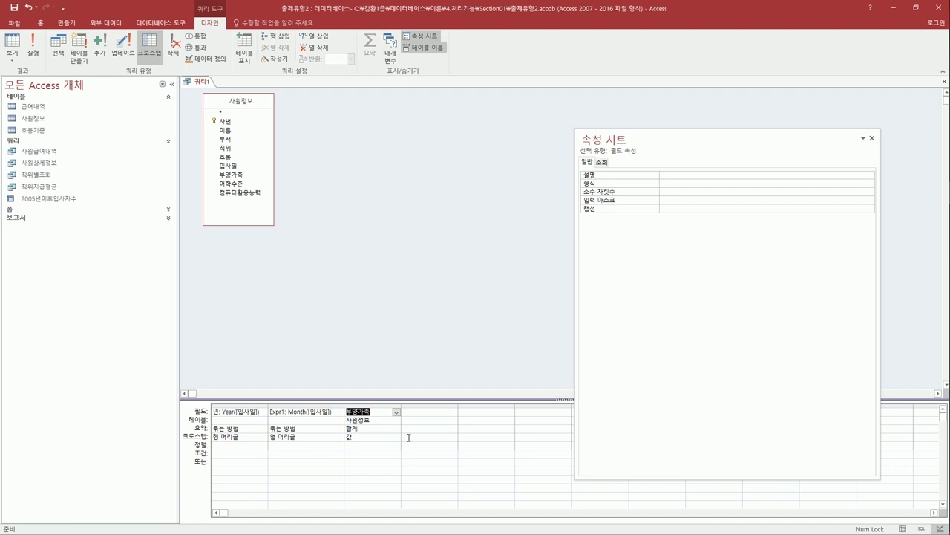
# Add the expression Left([호봉],3) as a new field after 부양가족.
pyautogui.click(421, 418)
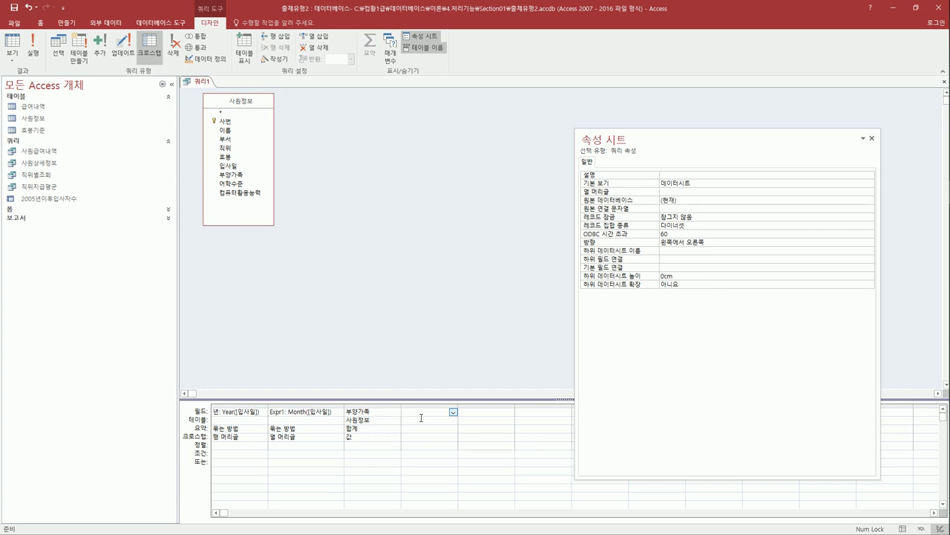
pyautogui.write('left([')
pyautogui.write('호봉')
pyautogui.write(']')
pyautogui.write(']')
pyautogui.write(',3)')
pyautogui.press('Return')
# Enter the criterion "사원갑" for the Left([호봉],3) column.
pyautogui.click(413, 446)
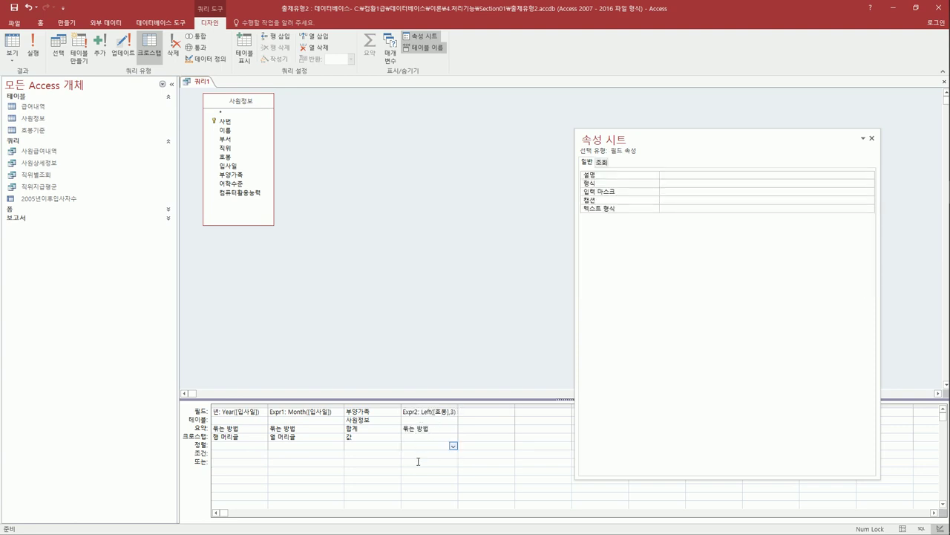
pyautogui.click(418, 462)
pyautogui.write('"사원급"')
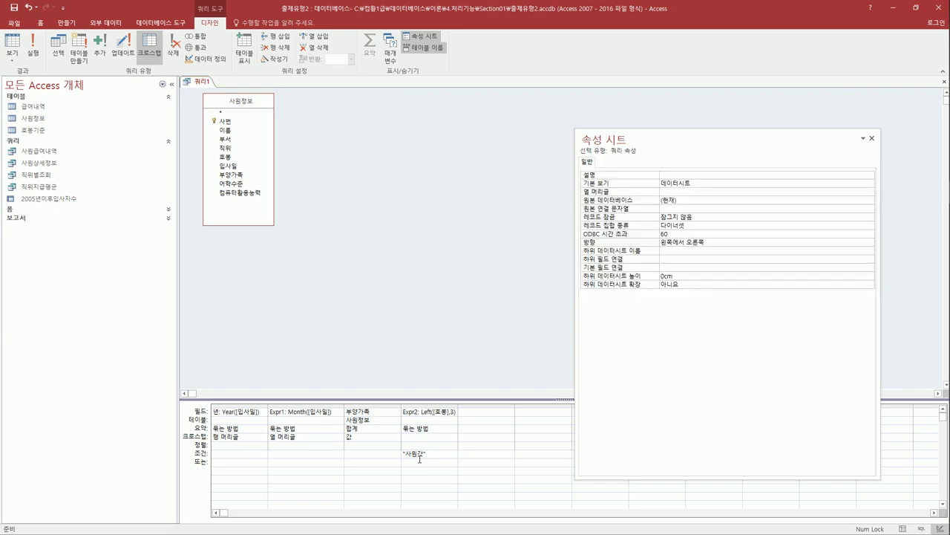
# Set the total row of the Left([호봉],3) column to 조건.
pyautogui.click(436, 459)
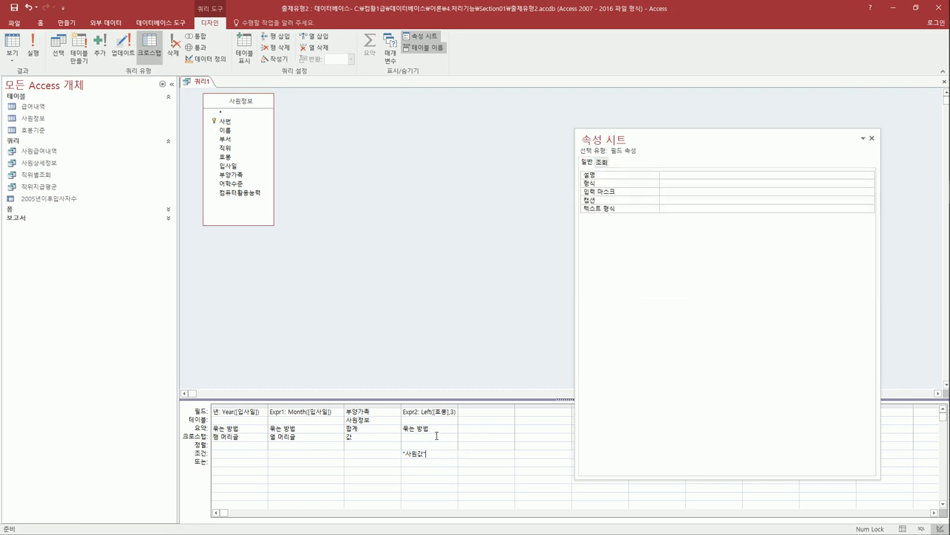
pyautogui.click(437, 436)
pyautogui.click(452, 438)
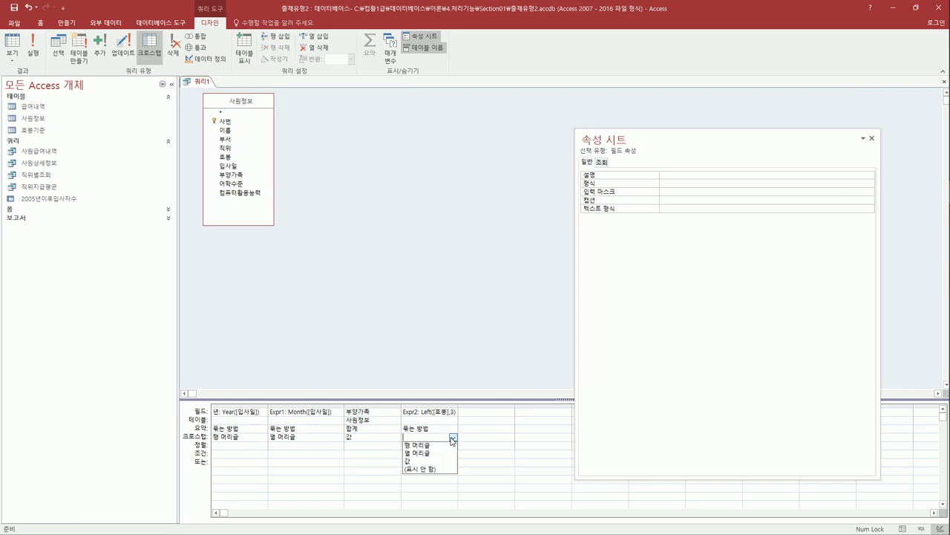
pyautogui.click(451, 429)
pyautogui.click(453, 429)
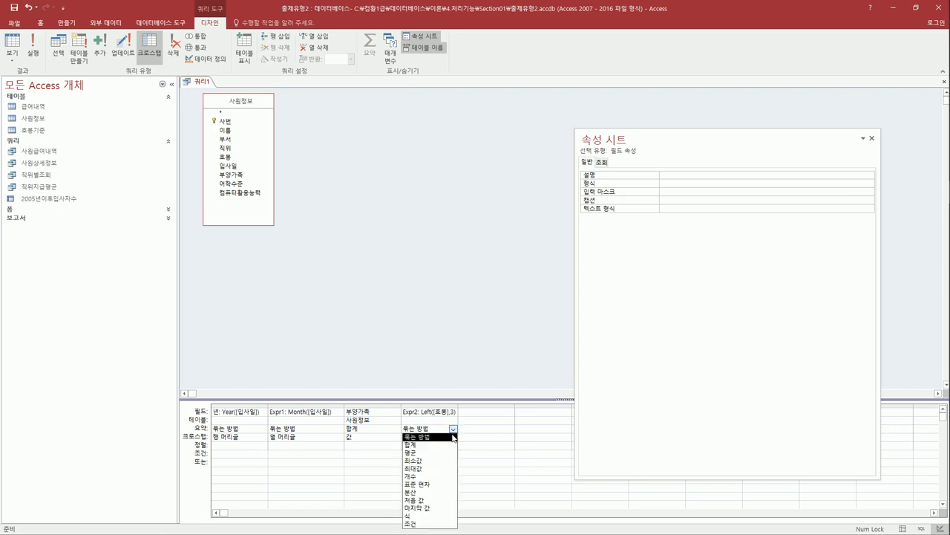
pyautogui.click(413, 523)
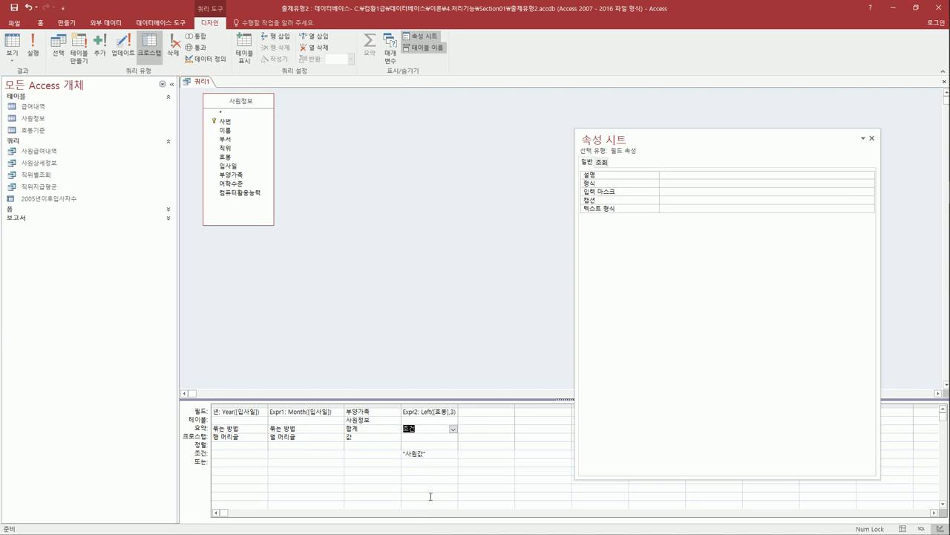
# Add the 호봉 field after the Left([호봉],3) column and set its total row to 조건.
pyautogui.click(471, 415)
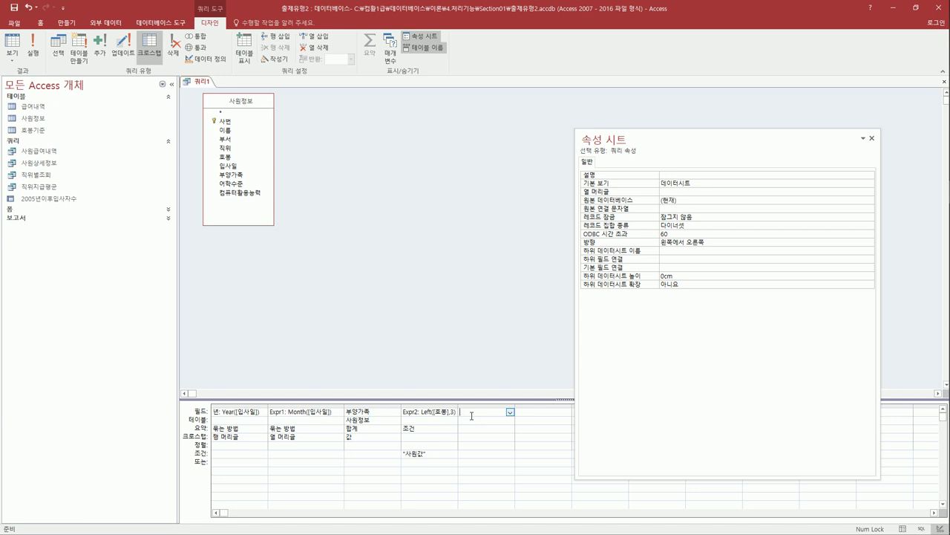
pyautogui.write('호봉')
pyautogui.press('Return')
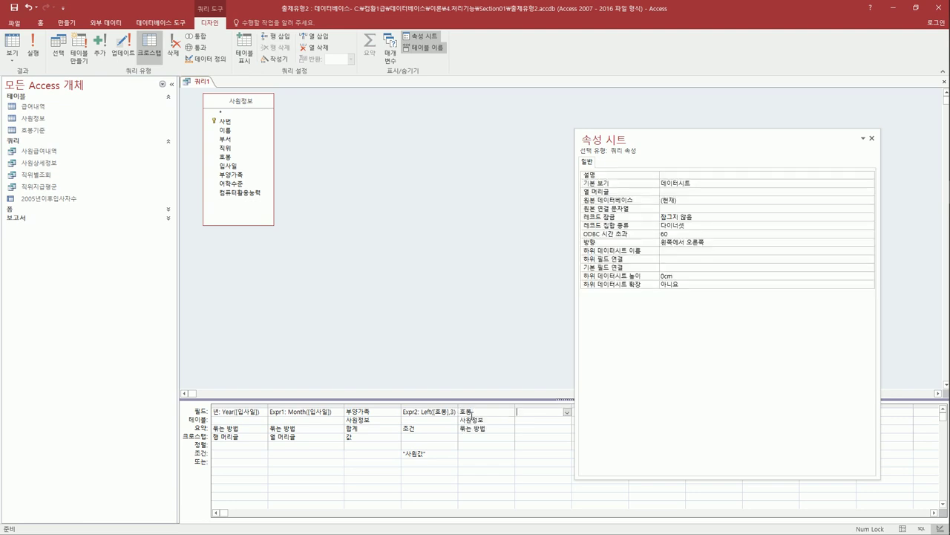
pyautogui.click(509, 431)
pyautogui.click(510, 431)
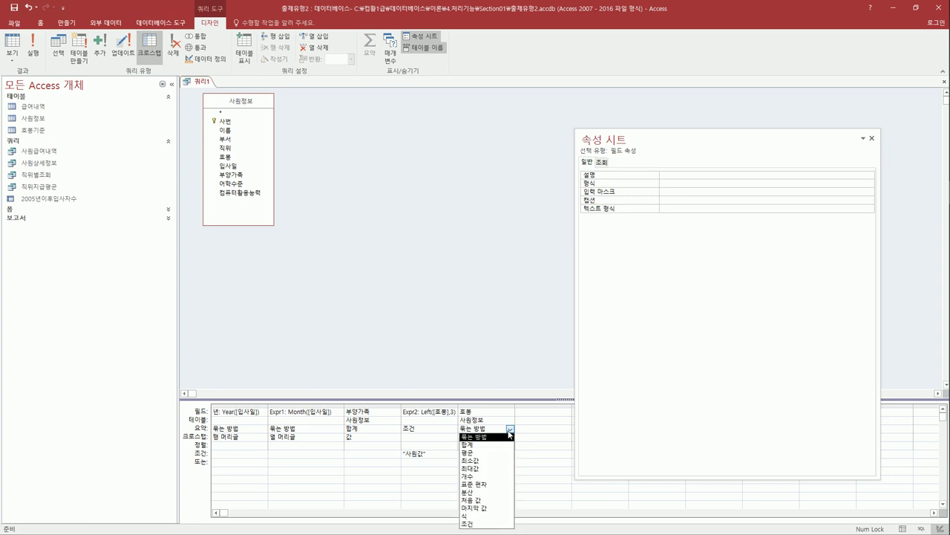
pyautogui.click(488, 524)
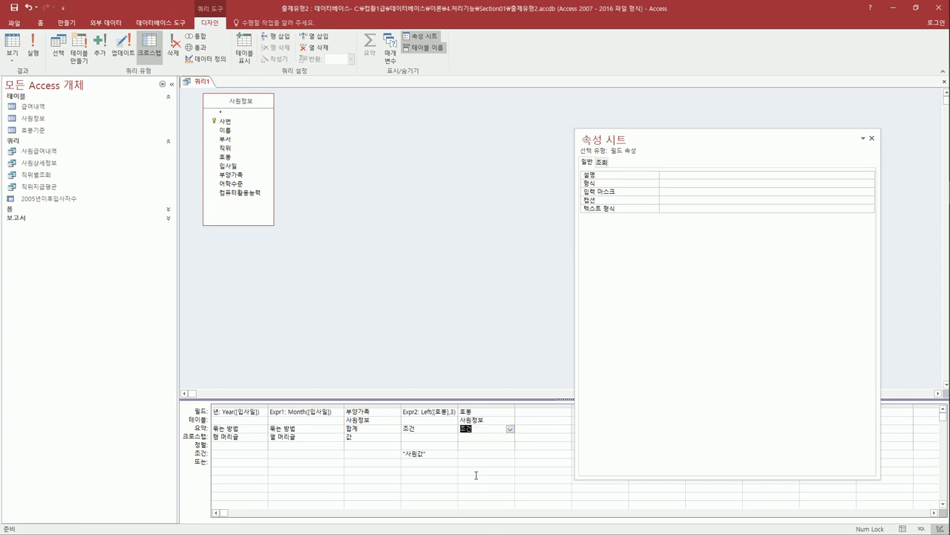
# Enter Like "*특*" as the 또는 criterion of the 호봉 field and check the crosstab's records in Datasheet view.
pyautogui.click(439, 460)
pyautogui.click(488, 461)
pyautogui.write('(')
pyautogui.write('like')
pyautogui.write('"')
pyautogui.write('*')
pyautogui.write('"')
pyautogui.write('특*')
pyautogui.click(481, 493)
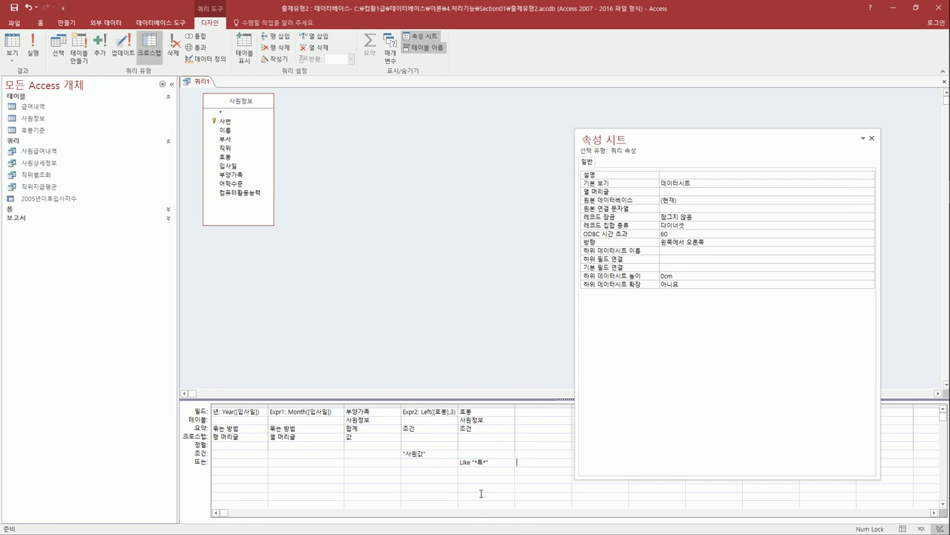
pyautogui.click(481, 474)
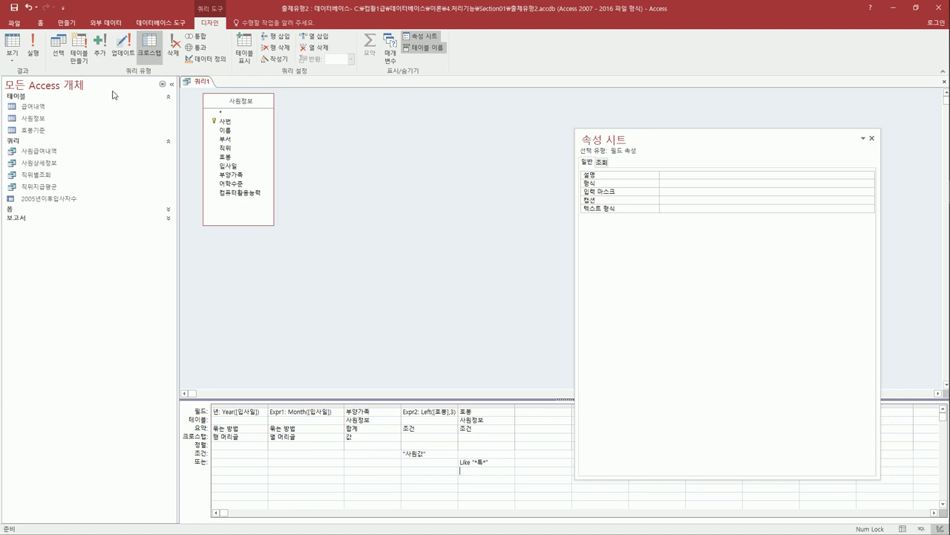
pyautogui.click(21, 45)
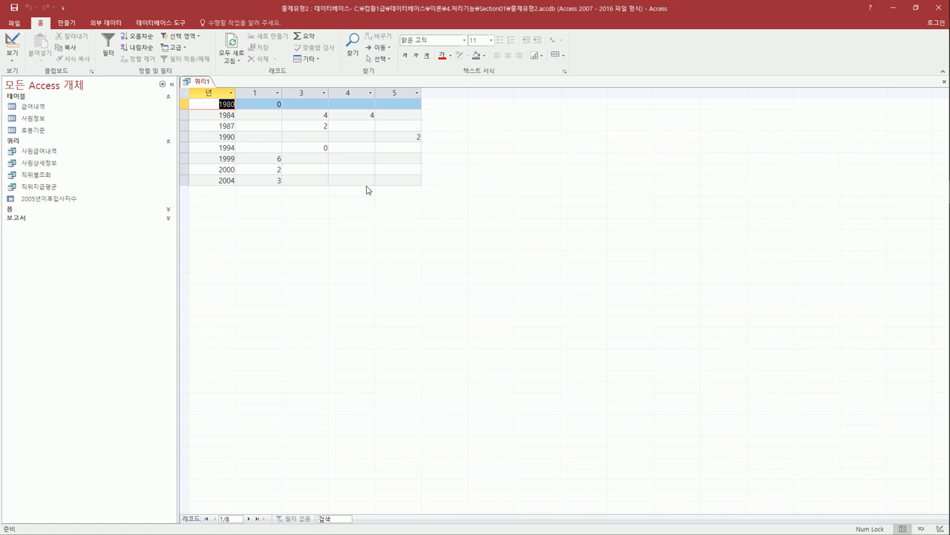
pyautogui.click(21, 45)
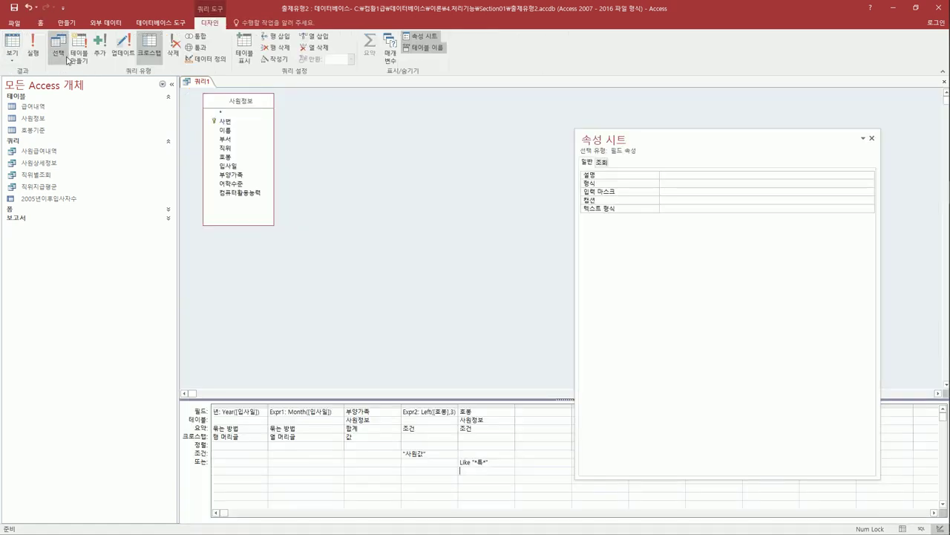
# Correct the last syllable of the Left([호봉],3) criterion so it reads "사원갑", and check the crosstab's records in Datasheet view.
pyautogui.click(422, 457)
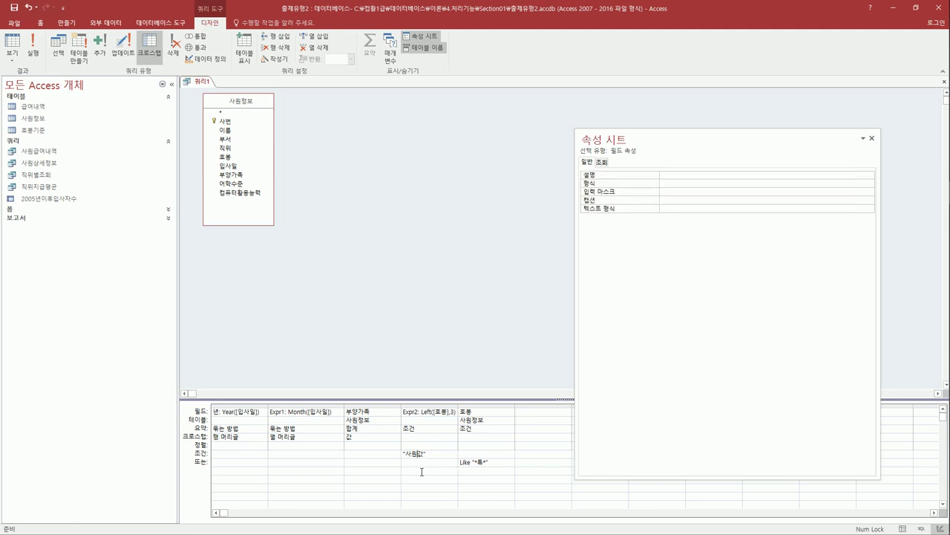
pyautogui.write('ㅡ')
pyautogui.press('BackSpace')
pyautogui.hotkey('shift', 'Right')
pyautogui.click(424, 471)
pyautogui.click(10, 46)
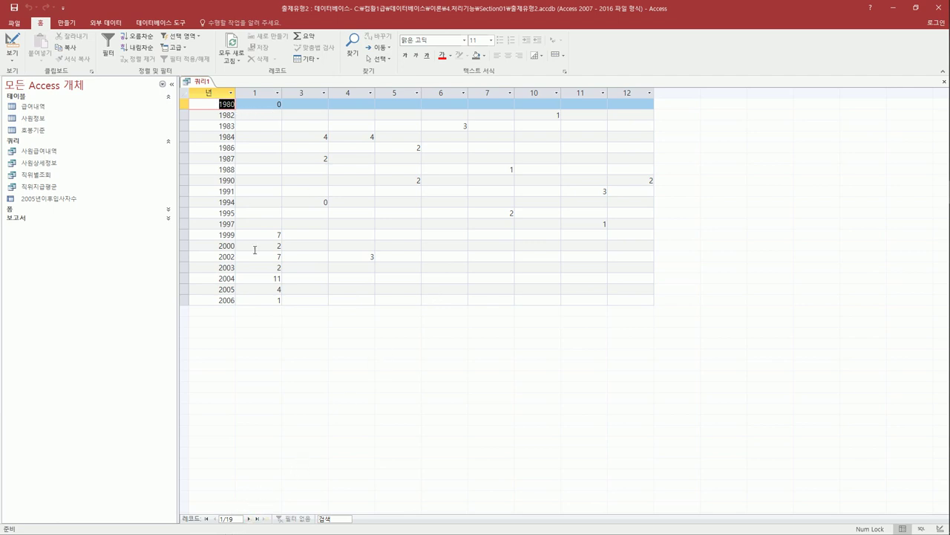
pyautogui.click(234, 214)
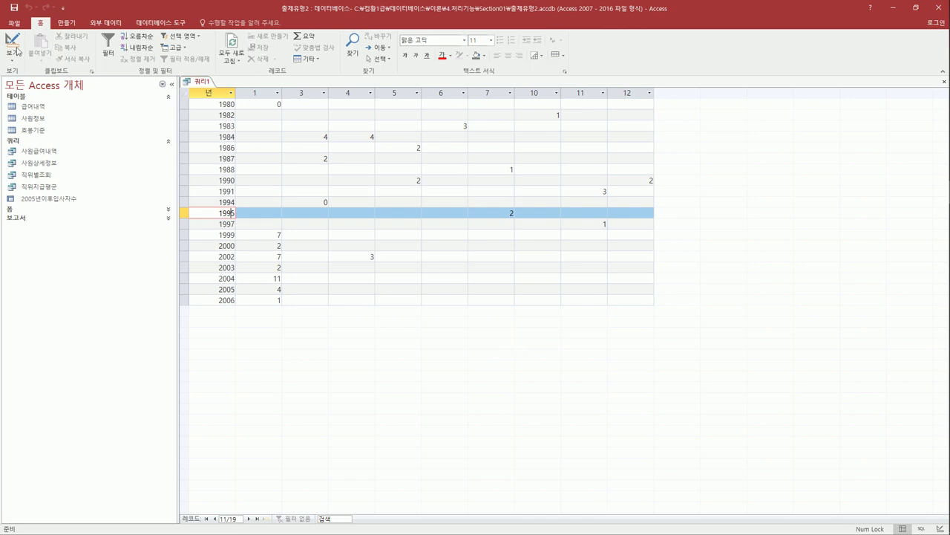
# Save the crosstab query as 부양가족현황 and close it.
pyautogui.click(16, 11)
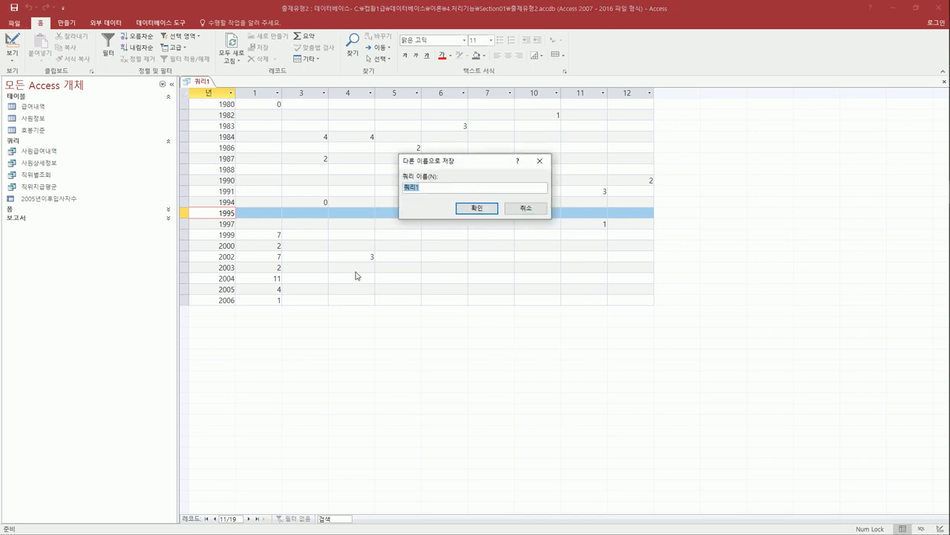
pyautogui.write('부양가')
pyautogui.write('족ㅎ')
pyautogui.write('황')
pyautogui.click(471, 209)
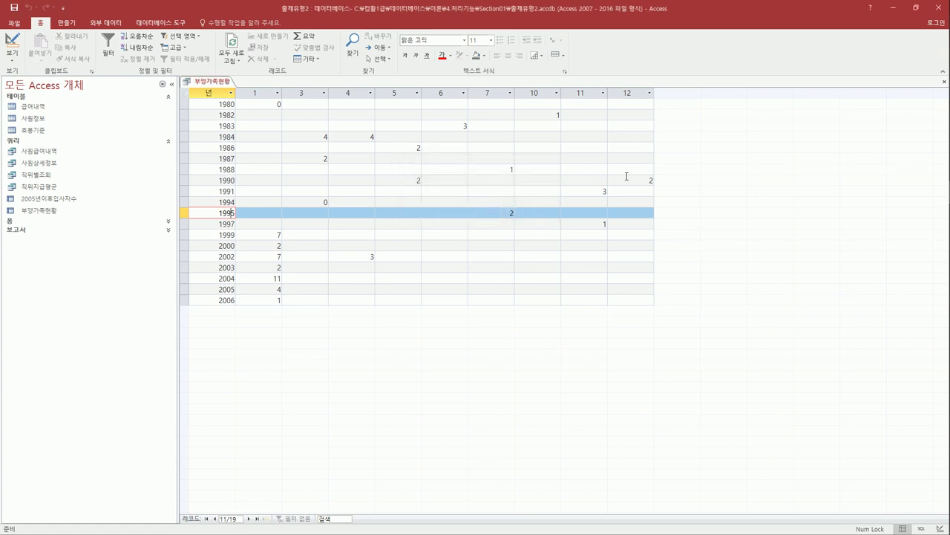
pyautogui.click(943, 82)
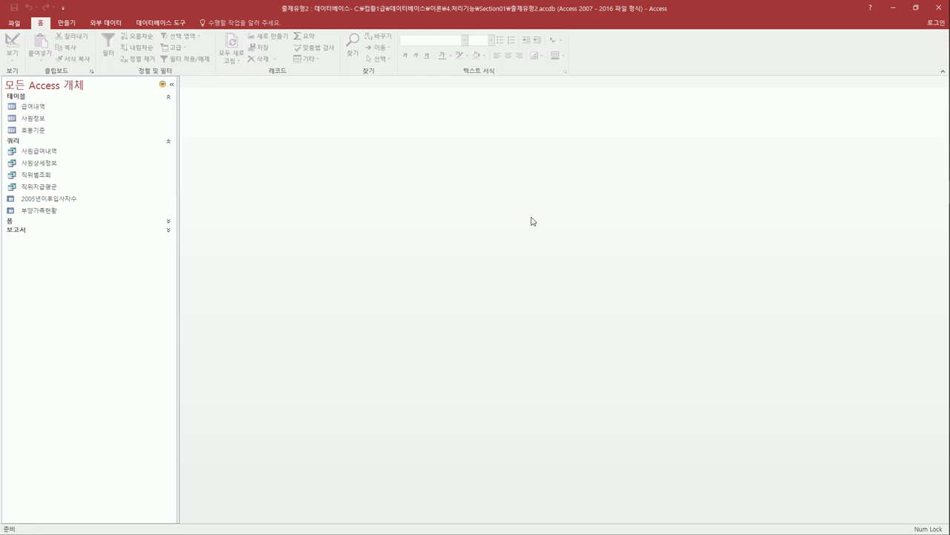
# Create a new query in Design view based on the 사원상세정보 query and enlarge its field list to show all fields.
pyautogui.click(70, 24)
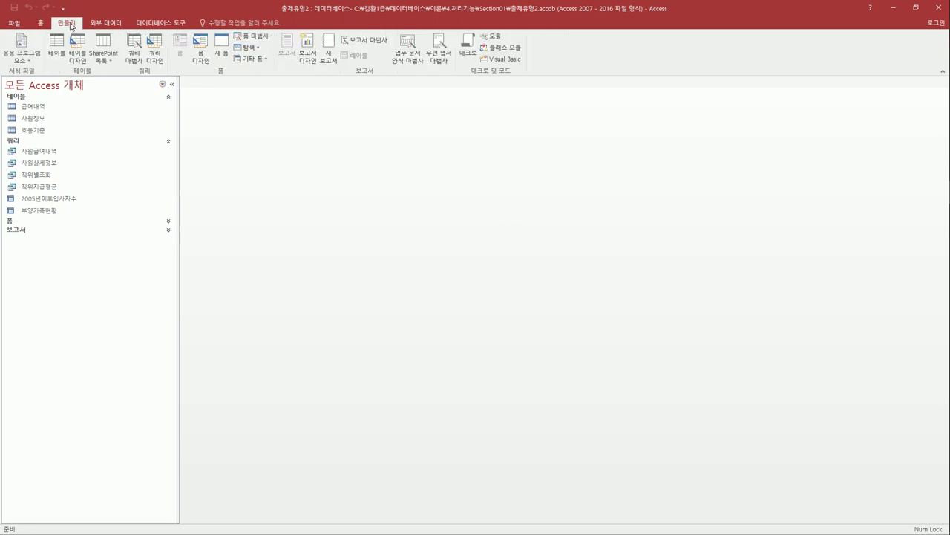
pyautogui.click(154, 49)
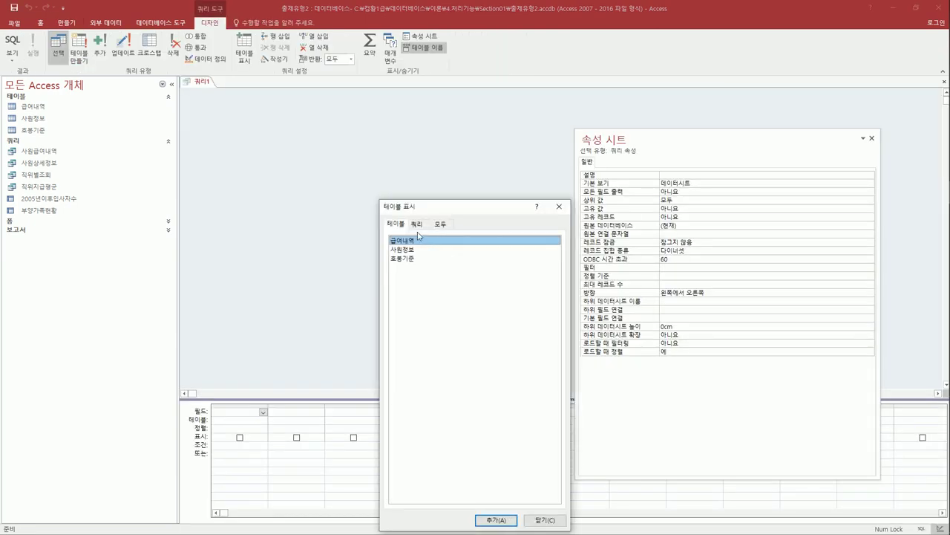
pyautogui.click(417, 225)
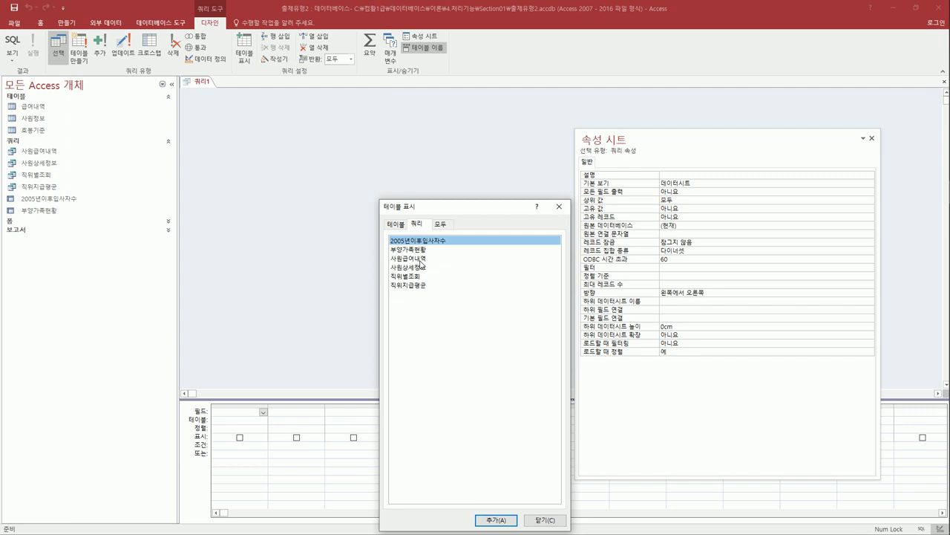
pyautogui.click(424, 269)
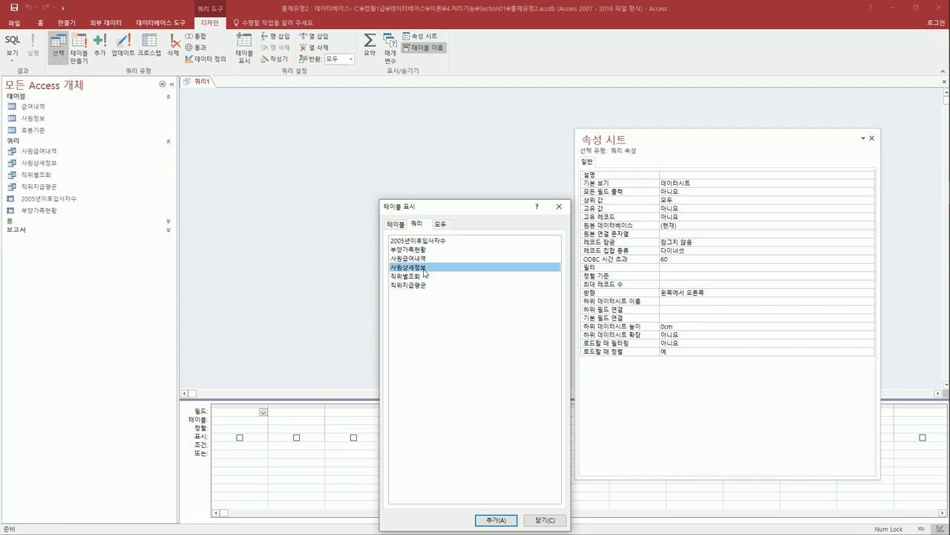
pyautogui.doubleClick(424, 274)
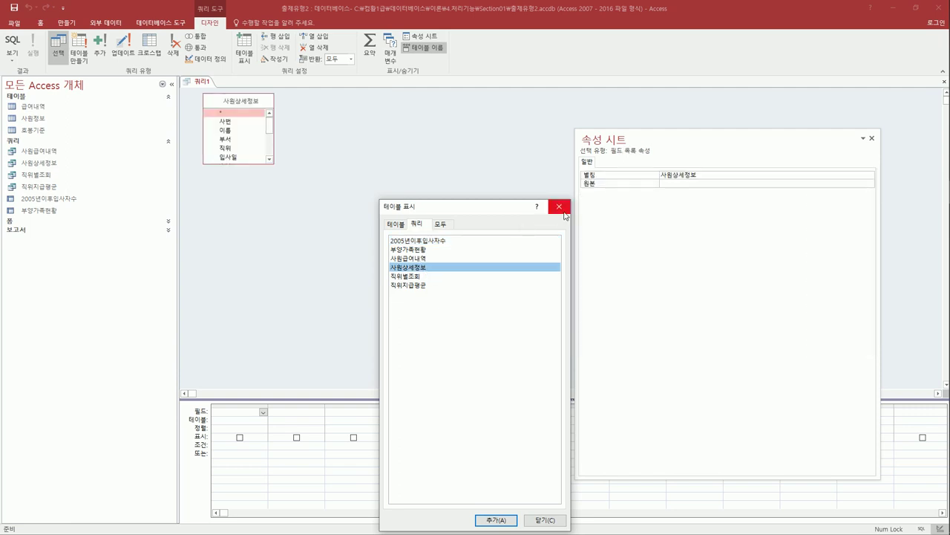
pyautogui.click(565, 214)
pyautogui.moveTo(254, 165); pyautogui.dragTo(259, 253)
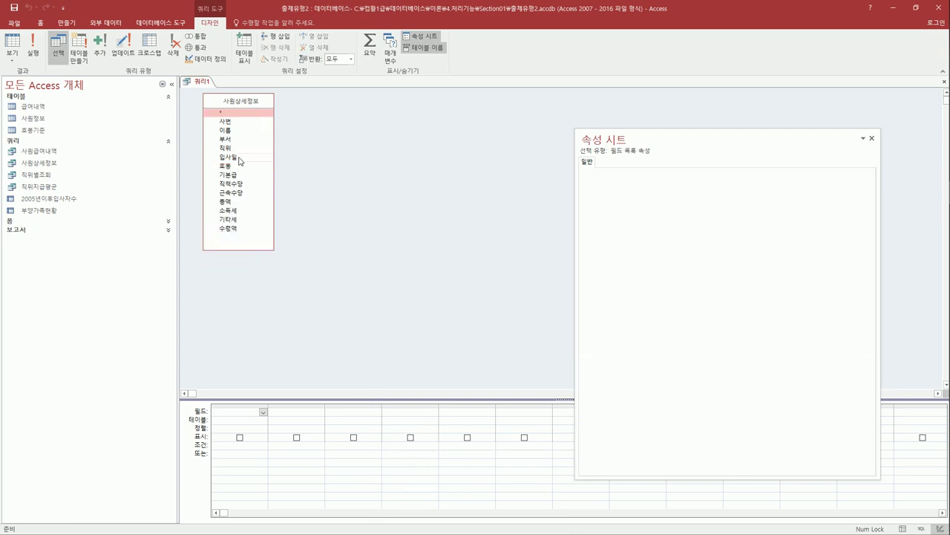
# Add the 입사일, 이름, 부서 and 호봉 fields to the grid and set the 입사일 criterion to >=[입사일 입력].
pyautogui.doubleClick(239, 157)
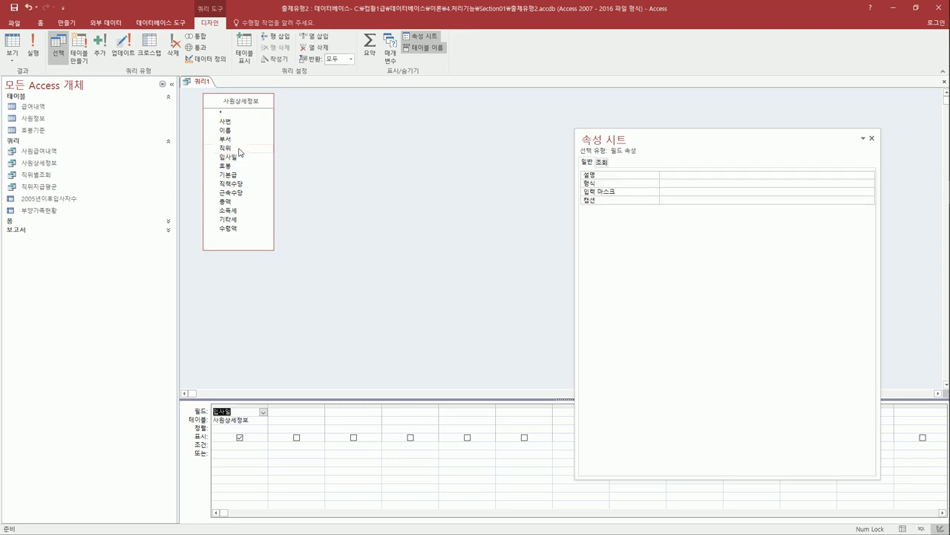
pyautogui.doubleClick(240, 134)
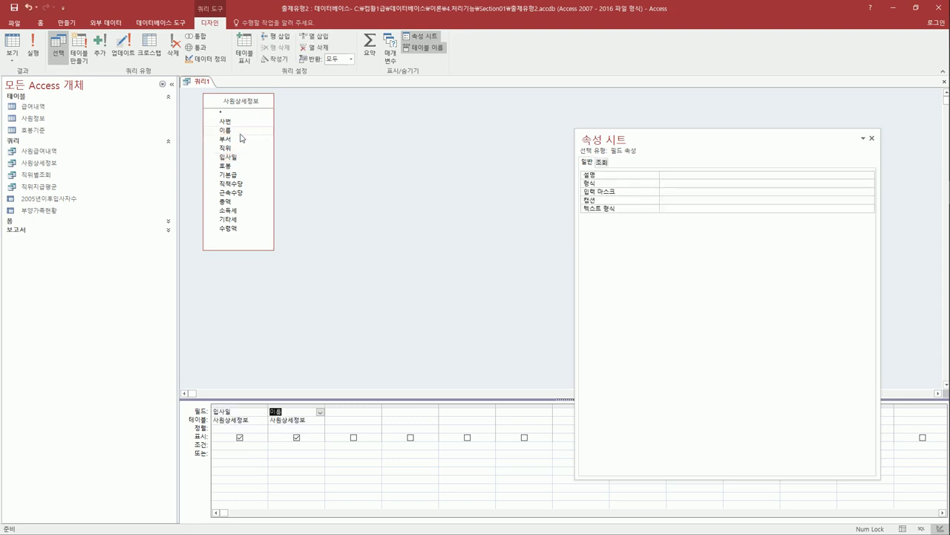
pyautogui.doubleClick(239, 141)
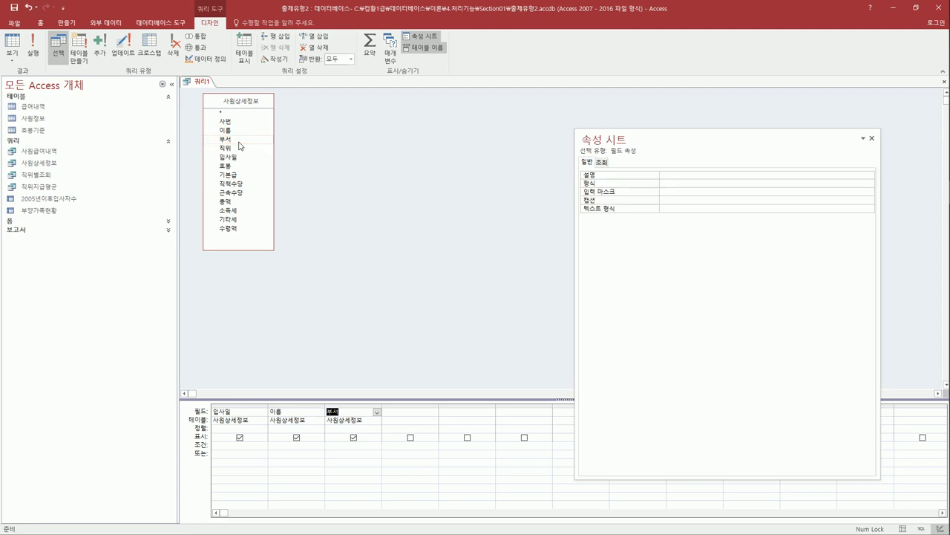
pyautogui.doubleClick(241, 166)
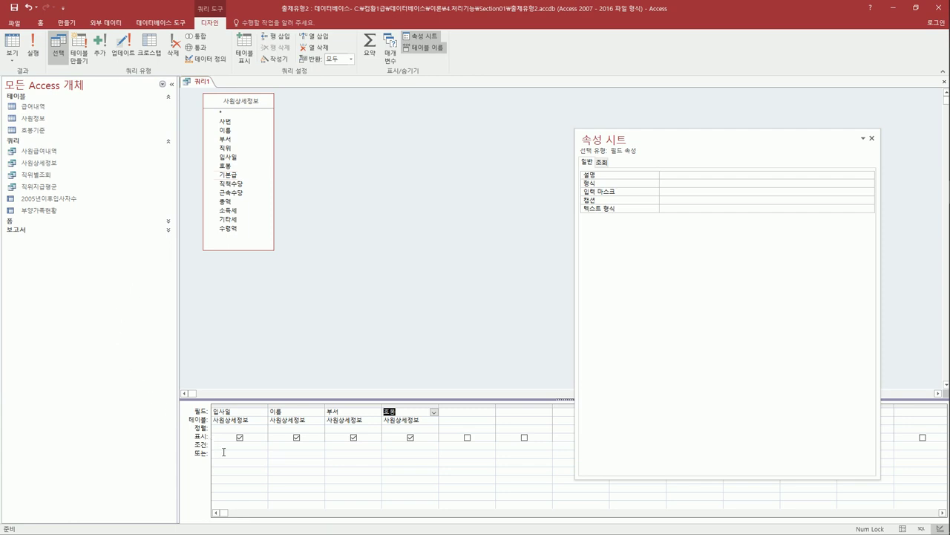
pyautogui.click(224, 448)
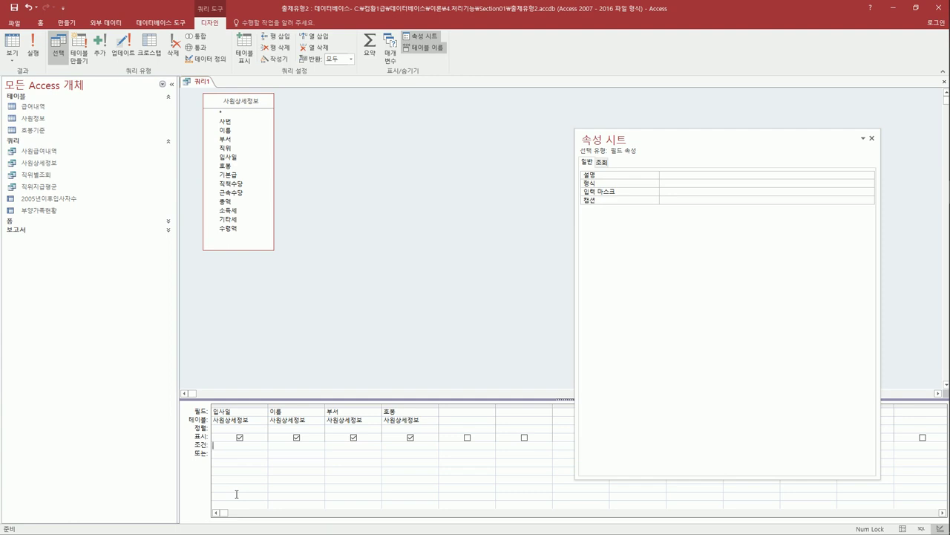
pyautogui.write('>=[입사일 입력]')
# Turn the query into a make-table query that creates the table 밀레니엄 in the current database.
pyautogui.click(79, 47)
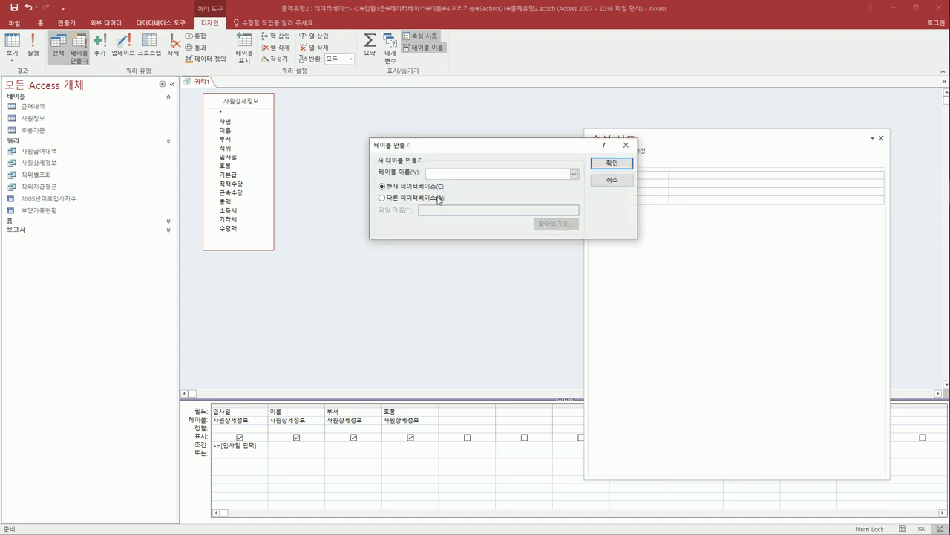
pyautogui.write('밀레니엄')
pyautogui.click(605, 164)
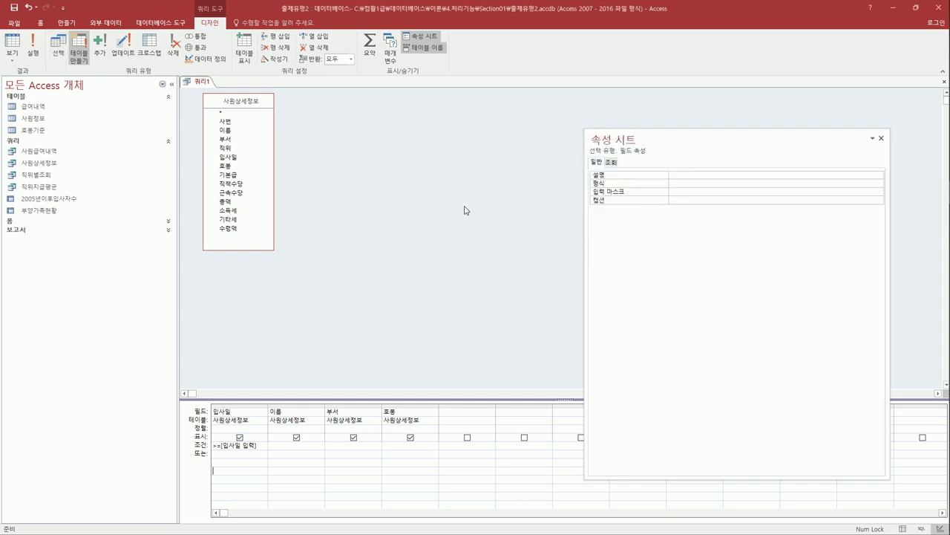
# Save the make-table query as 재직기간.
pyautogui.click(13, 11)
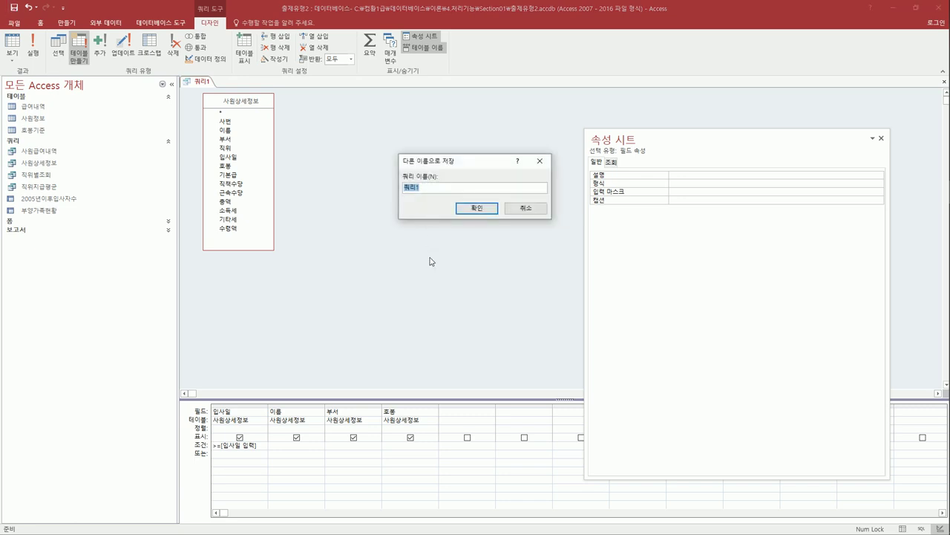
pyautogui.write('ㅇ')
pyautogui.write('직')
pyautogui.write('기')
pyautogui.write('ㄱ')
pyautogui.click(469, 208)
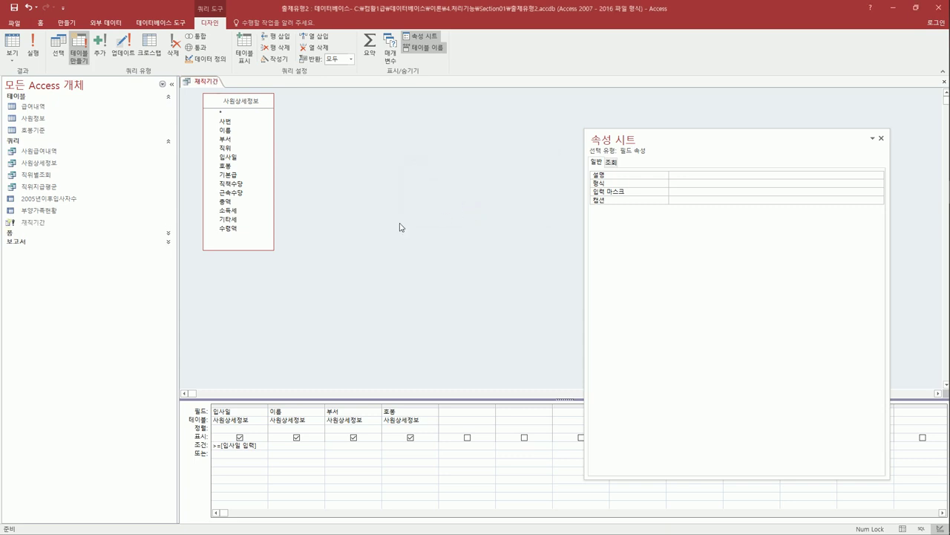
# Run the 재직기간 make-table query with 2000-01-01 as the 입사일 parameter and confirm creating the table.
pyautogui.click(32, 44)
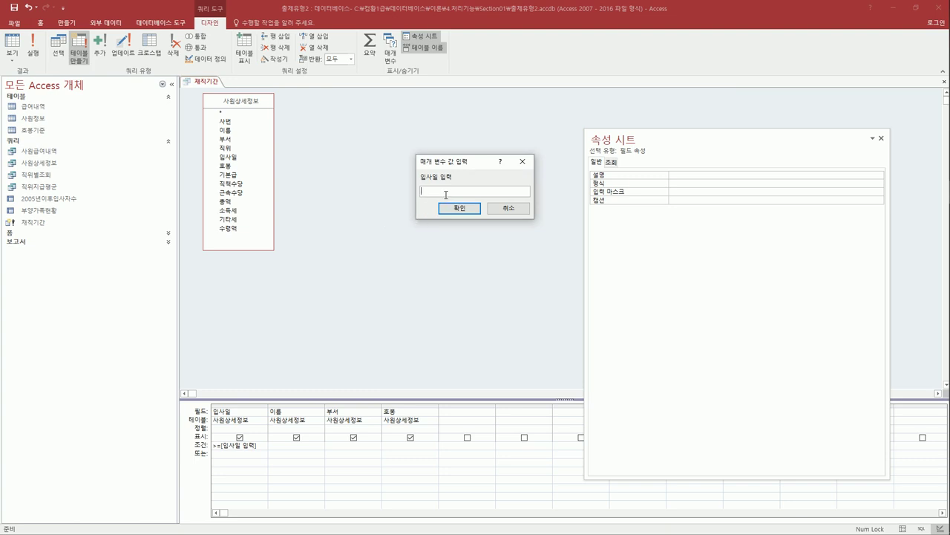
pyautogui.write('2000-01-01')
pyautogui.click(456, 208)
pyautogui.moveTo(448, 256); pyautogui.dragTo(415, 211)
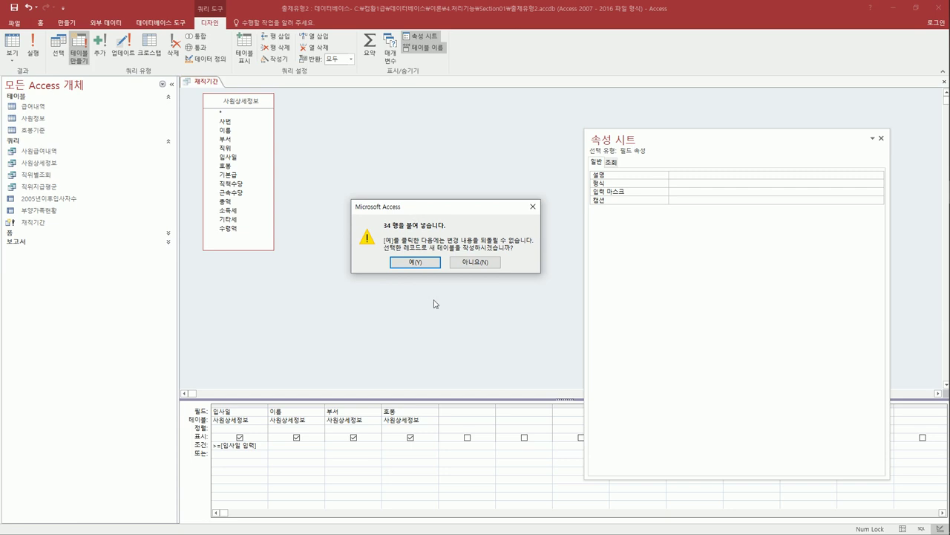
pyautogui.click(427, 263)
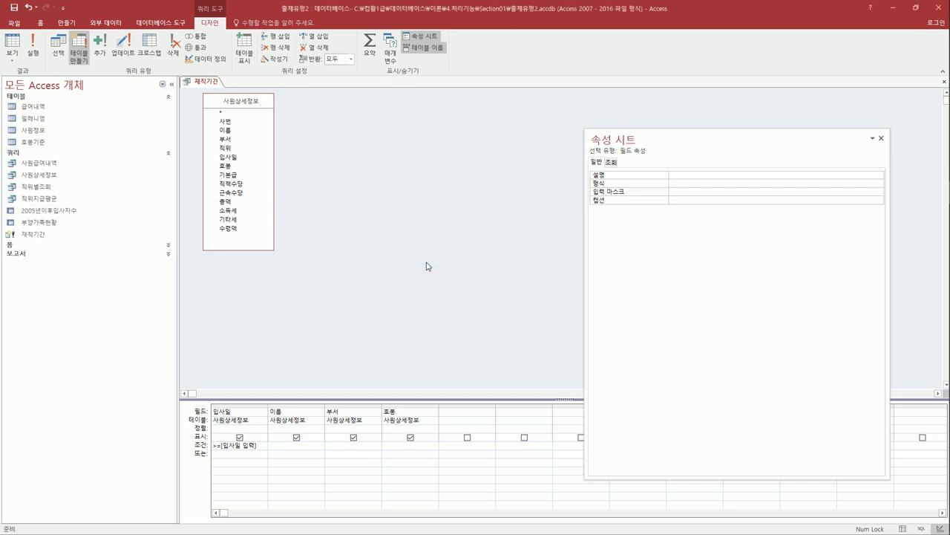
# Open the new 밀레니엄 table to review its records, and close both the table and the 재직기간 query.
pyautogui.click(31, 121)
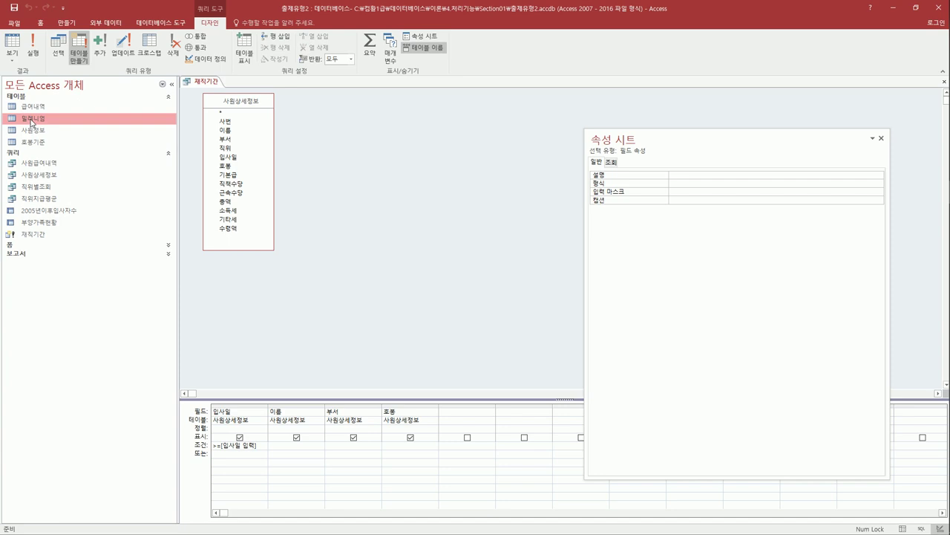
pyautogui.doubleClick(41, 121)
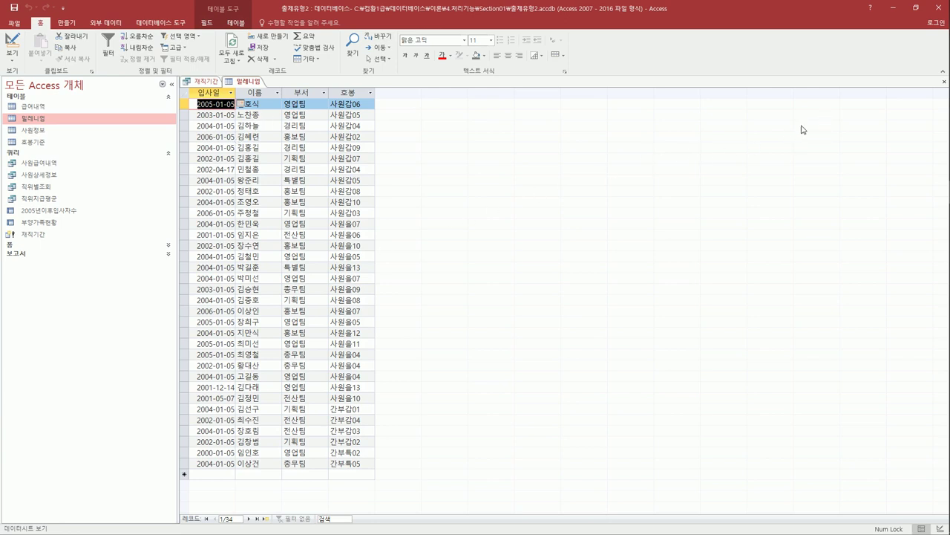
pyautogui.click(945, 82)
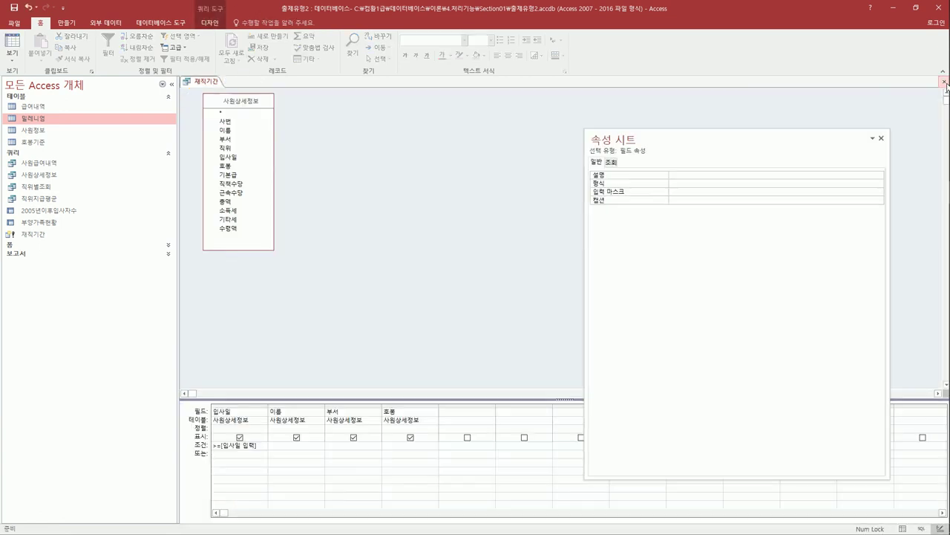
pyautogui.click(945, 82)
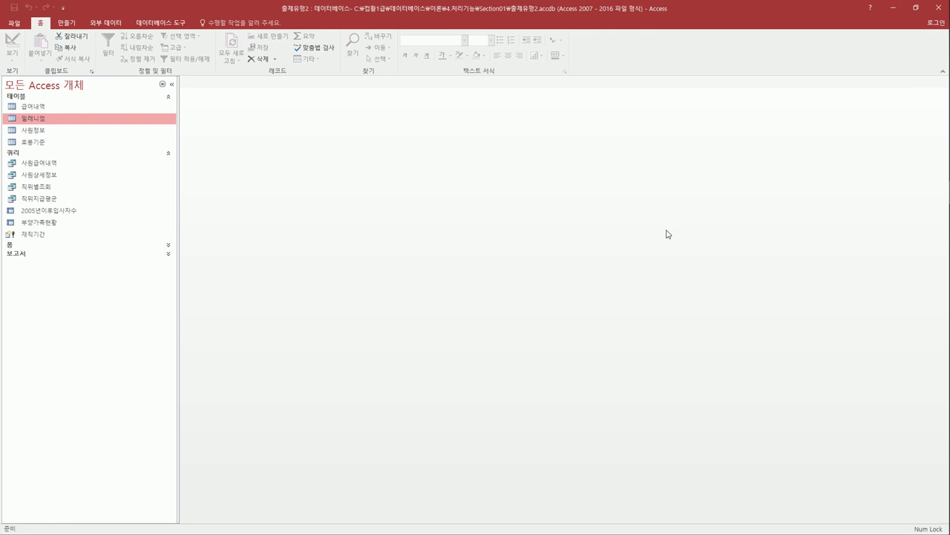
# Open the 출제유형3 database from the Section01 folder and enable its content.
pyautogui.click(11, 24)
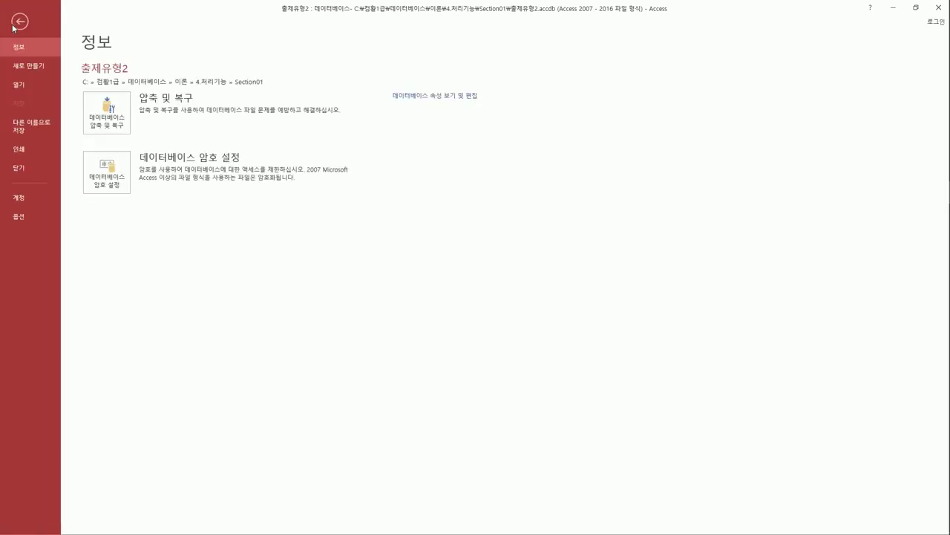
pyautogui.click(28, 85)
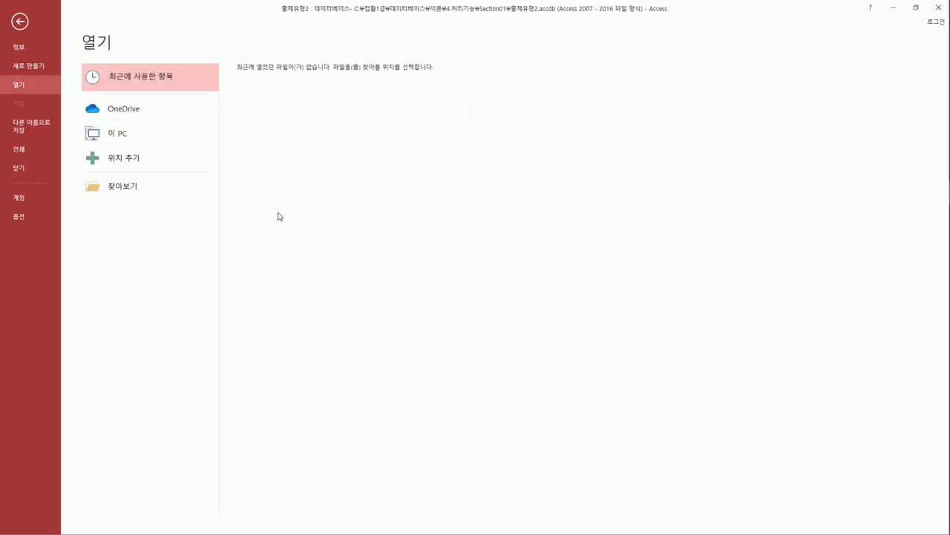
pyautogui.click(180, 192)
pyautogui.click(647, 122)
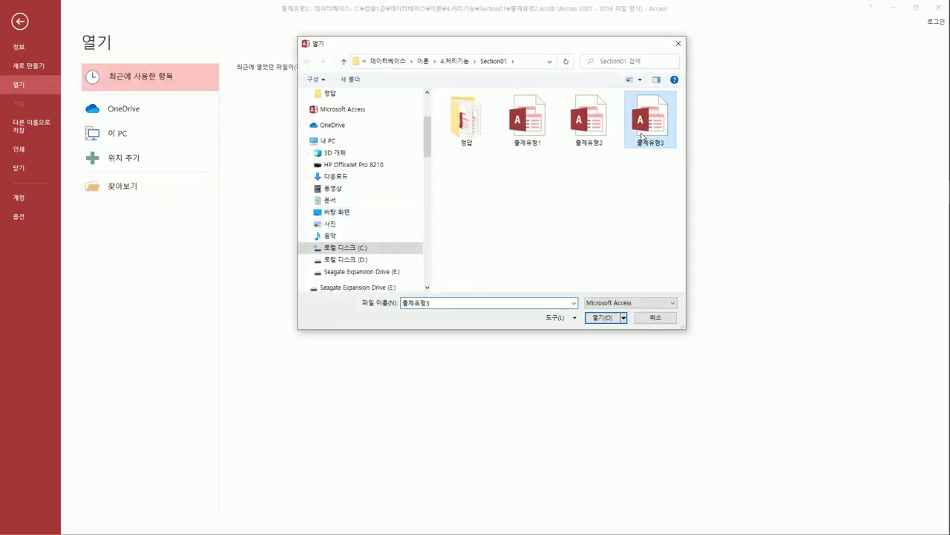
pyautogui.click(601, 317)
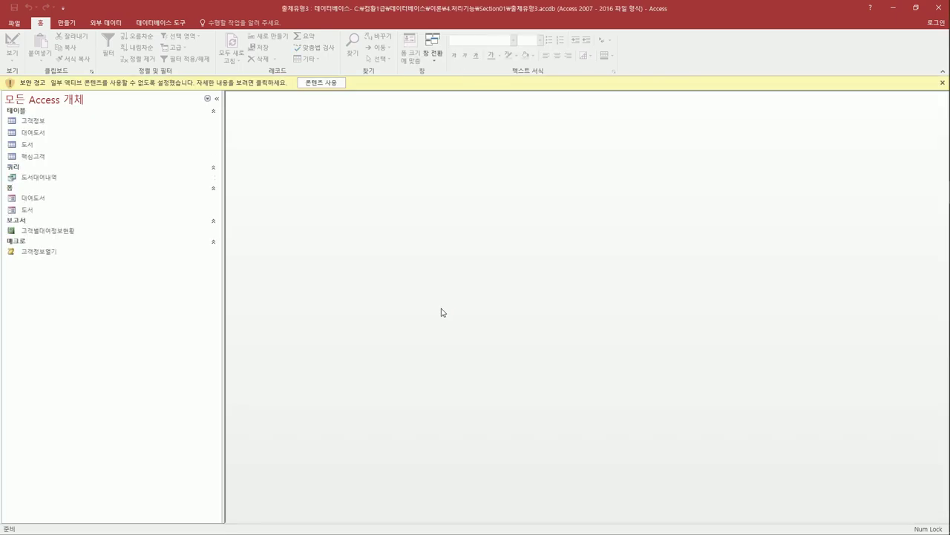
pyautogui.click(334, 85)
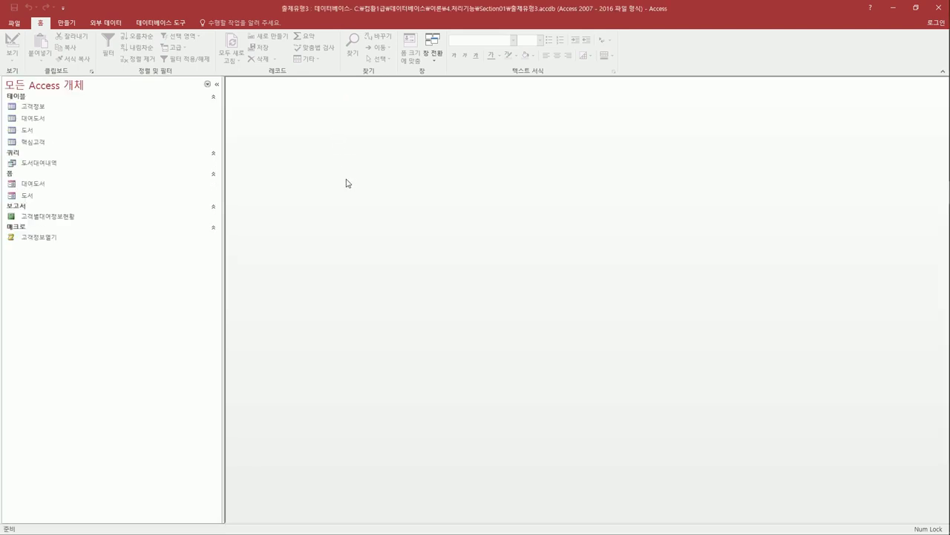
# Create a new query in Design view based on the 도서대여내역 query and enlarge its field list to show all fields.
pyautogui.click(65, 23)
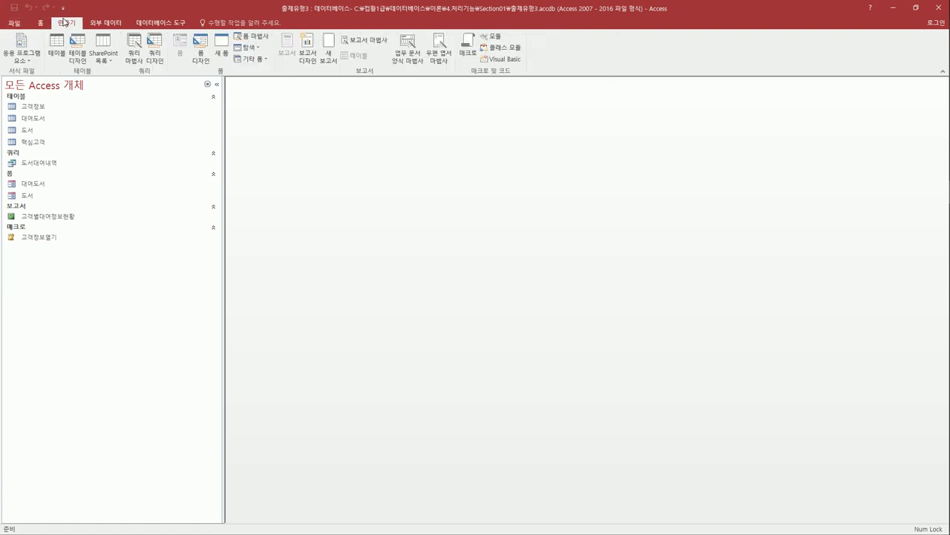
pyautogui.click(154, 52)
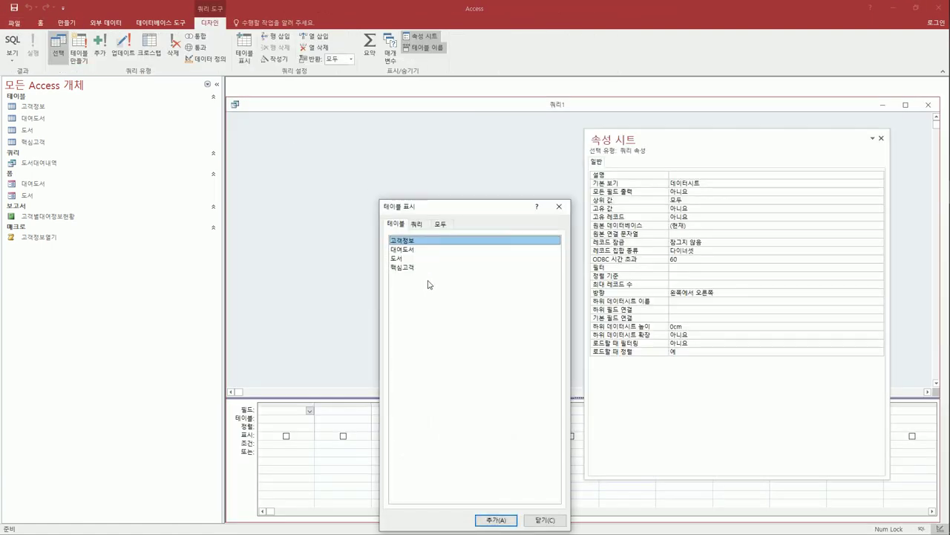
pyautogui.click(418, 229)
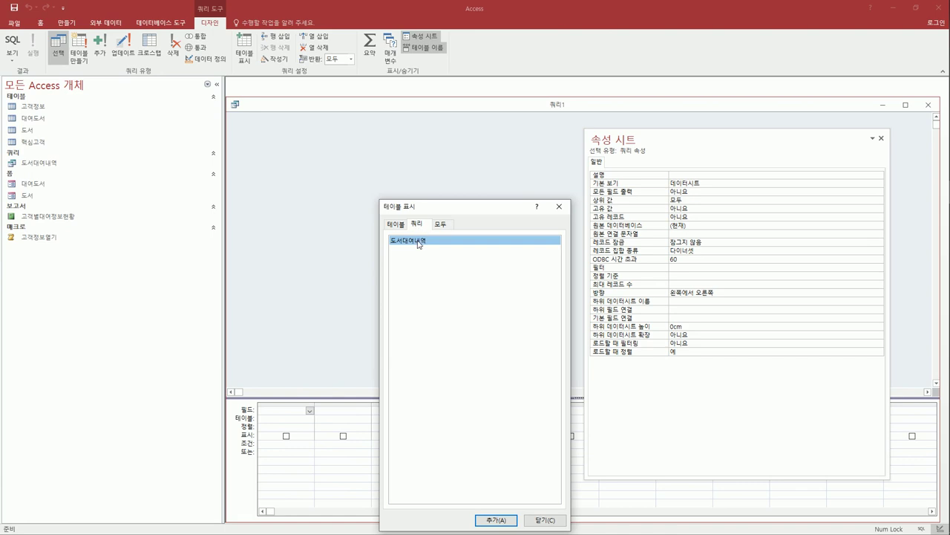
pyautogui.doubleClick(418, 241)
pyautogui.click(559, 207)
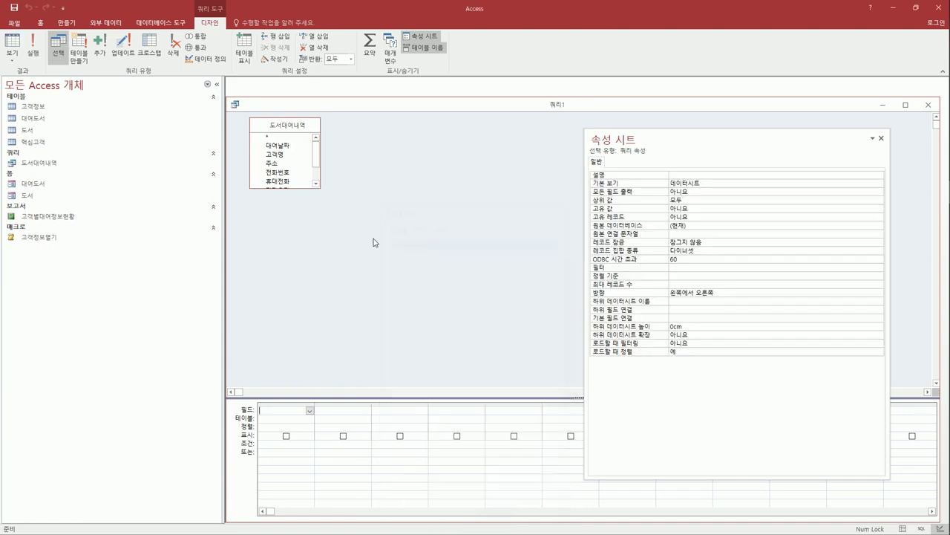
pyautogui.moveTo(305, 188); pyautogui.dragTo(302, 247)
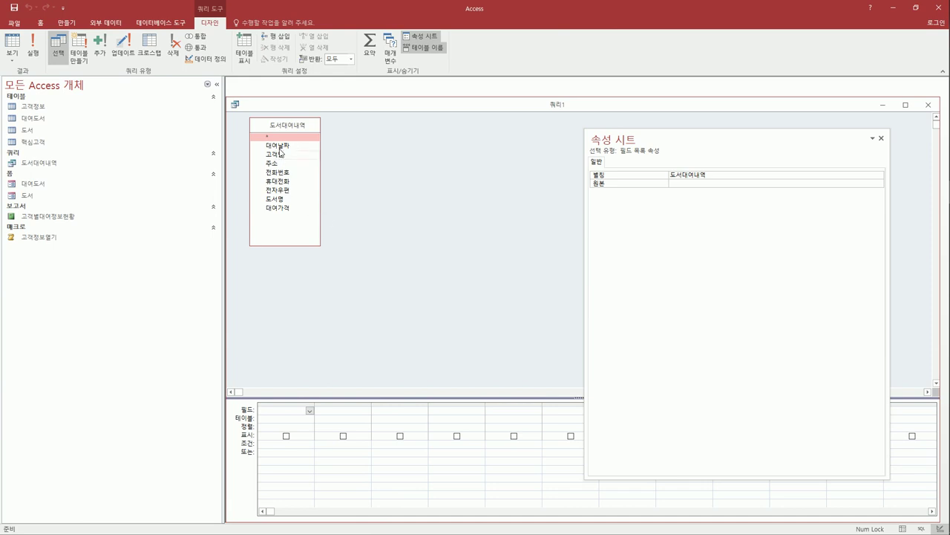
# Add the 대여날짜 and 고객명 fields, show the totals row, and summarize 고객명 with 개수.
pyautogui.doubleClick(279, 147)
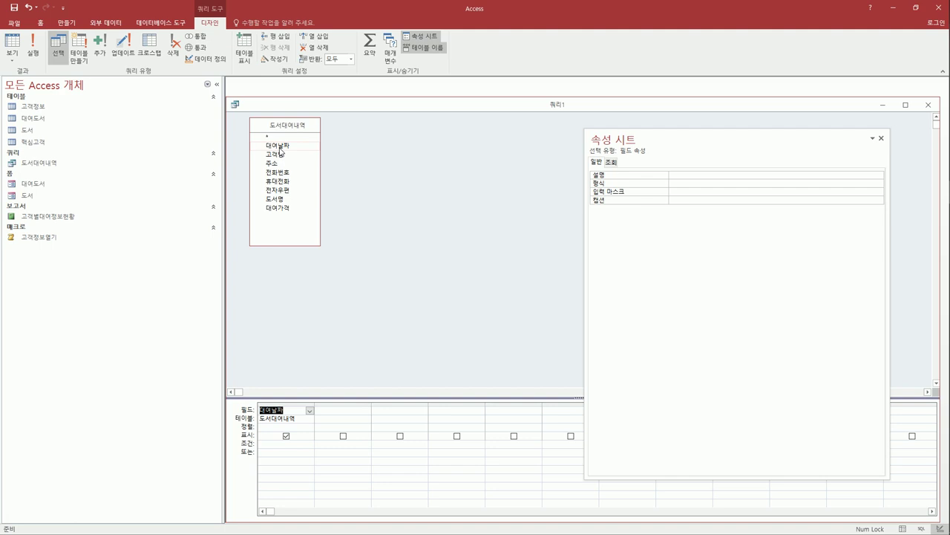
pyautogui.doubleClick(279, 154)
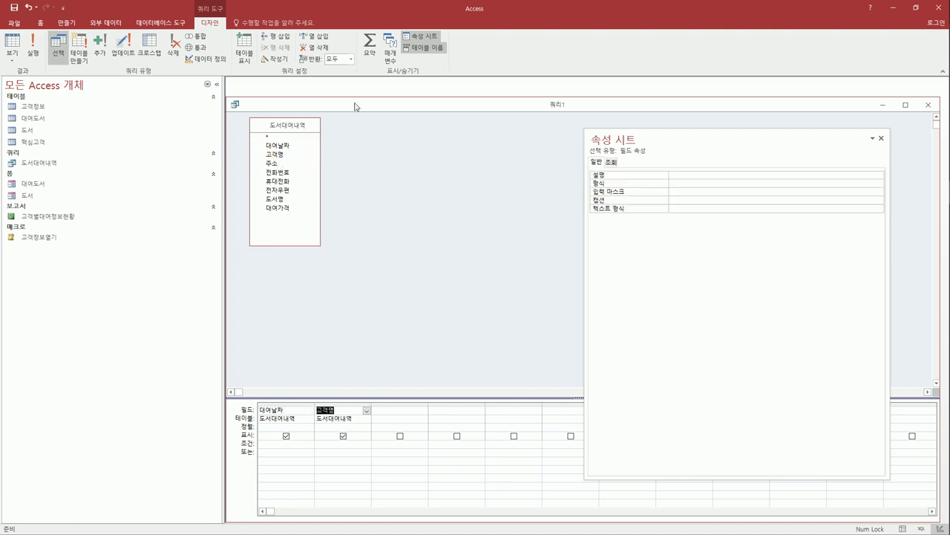
pyautogui.click(369, 46)
pyautogui.click(366, 428)
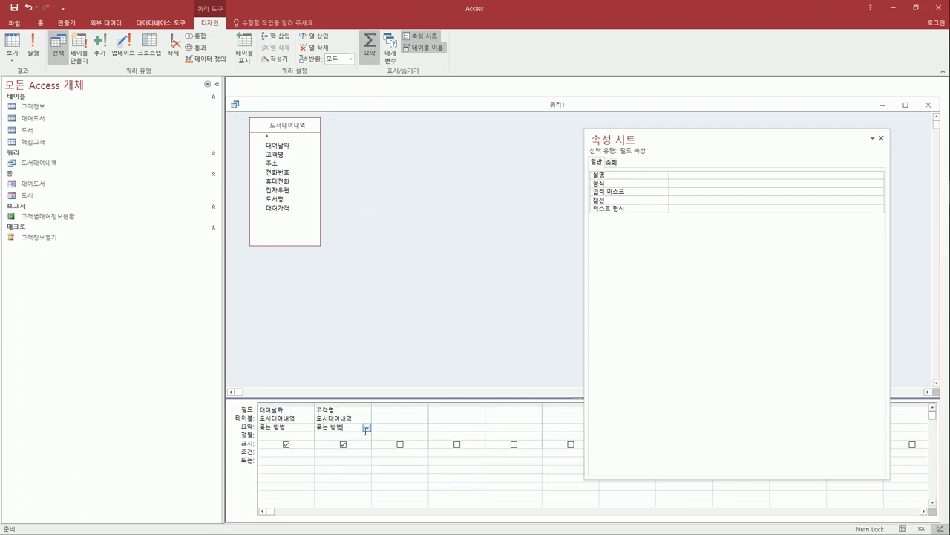
pyautogui.click(365, 429)
pyautogui.click(357, 478)
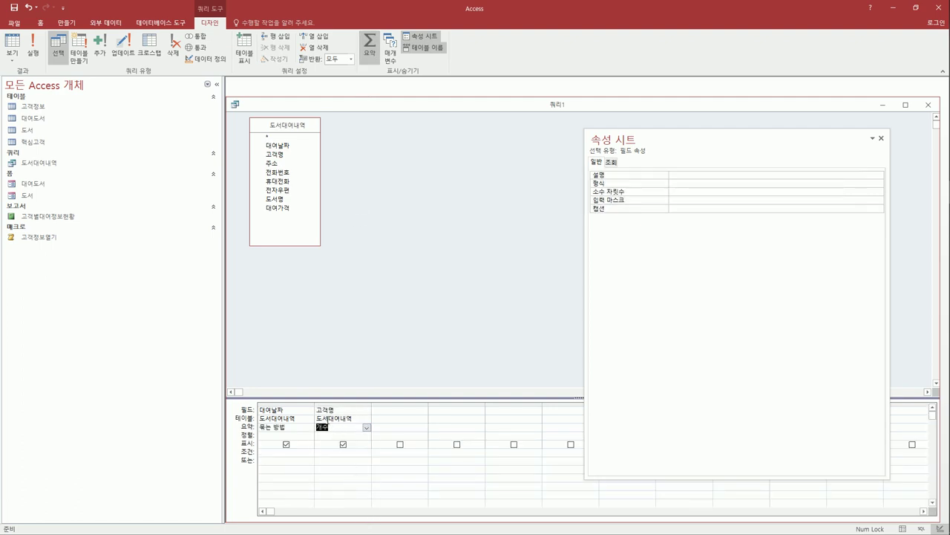
# Give the counted 고객명 column the alias 대여횟수.
pyautogui.click(319, 413)
pyautogui.write('ㄱ')
pyautogui.write('대여')
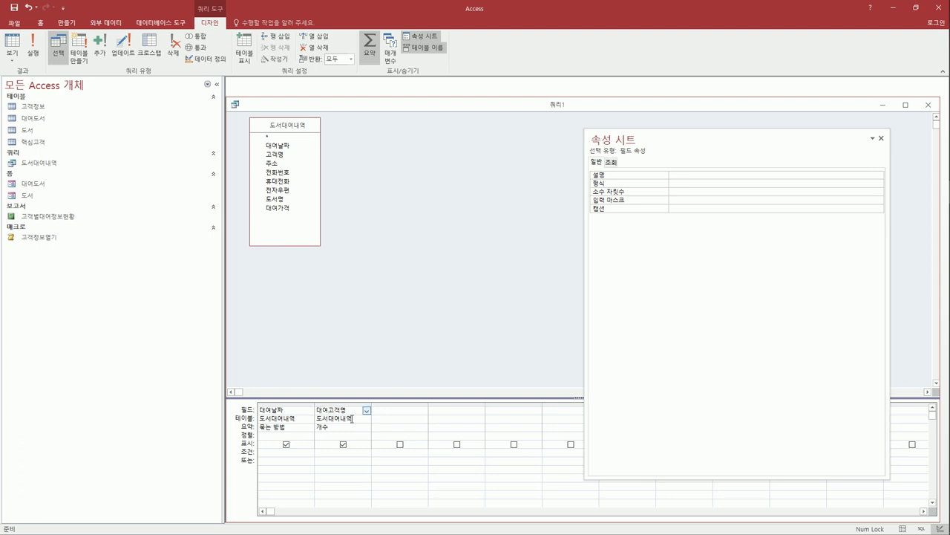
pyautogui.write('횟수:')
pyautogui.press('Tab')
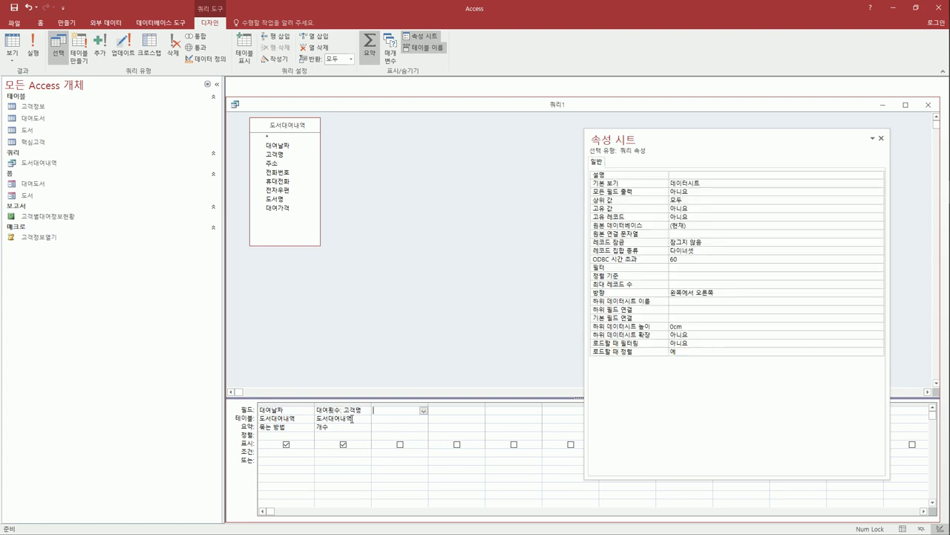
# Add the 대여가격 field, summarize it with 합계 and give it the alias 대여금액.
pyautogui.click(289, 213)
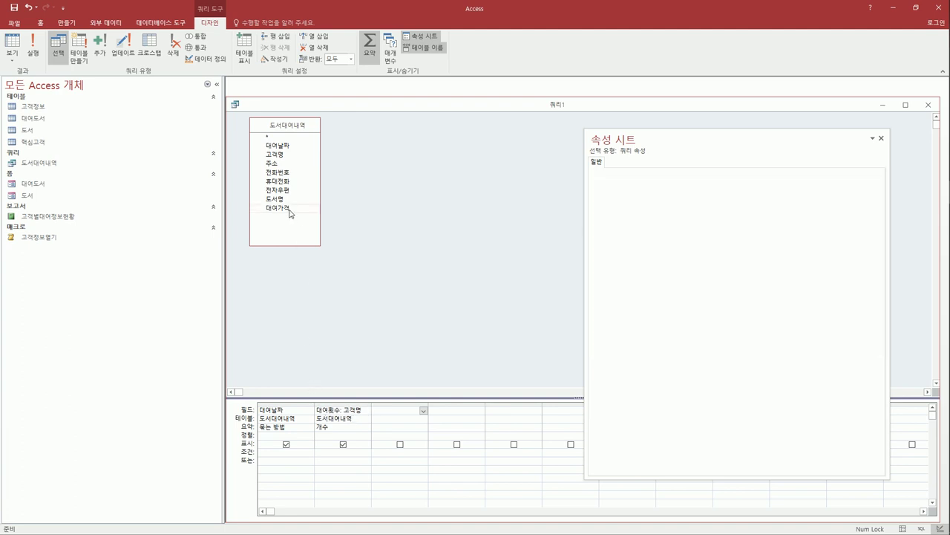
pyautogui.doubleClick(289, 211)
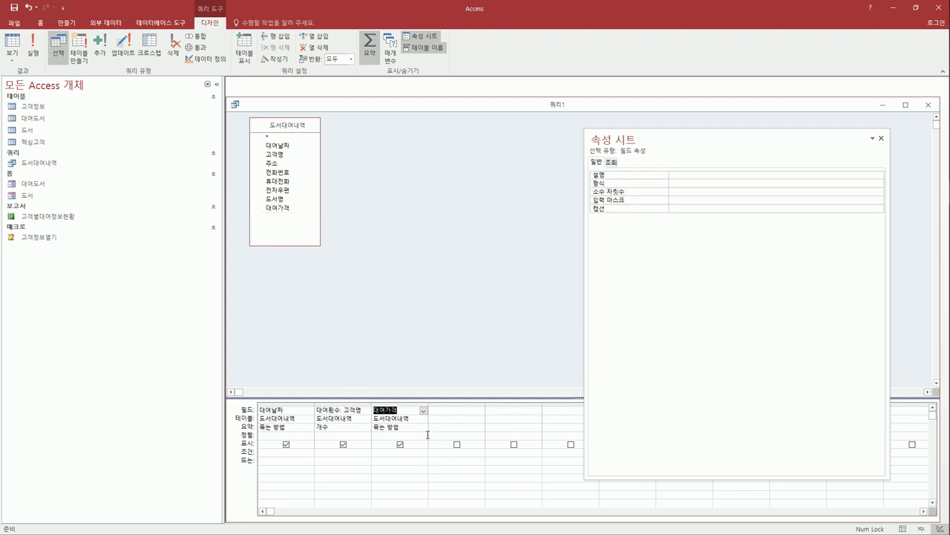
pyautogui.click(425, 428)
pyautogui.click(410, 449)
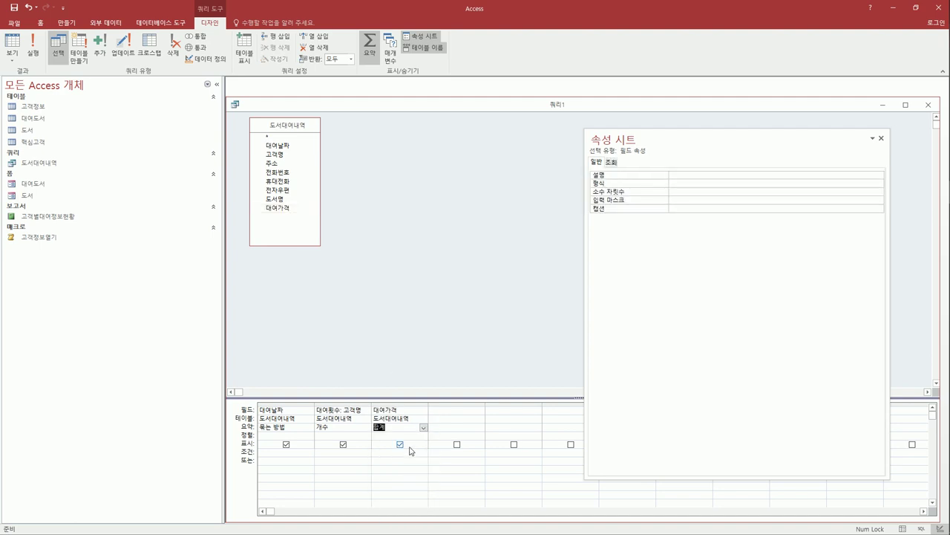
pyautogui.click(378, 413)
pyautogui.press('Home')
pyautogui.write('총여금액:')
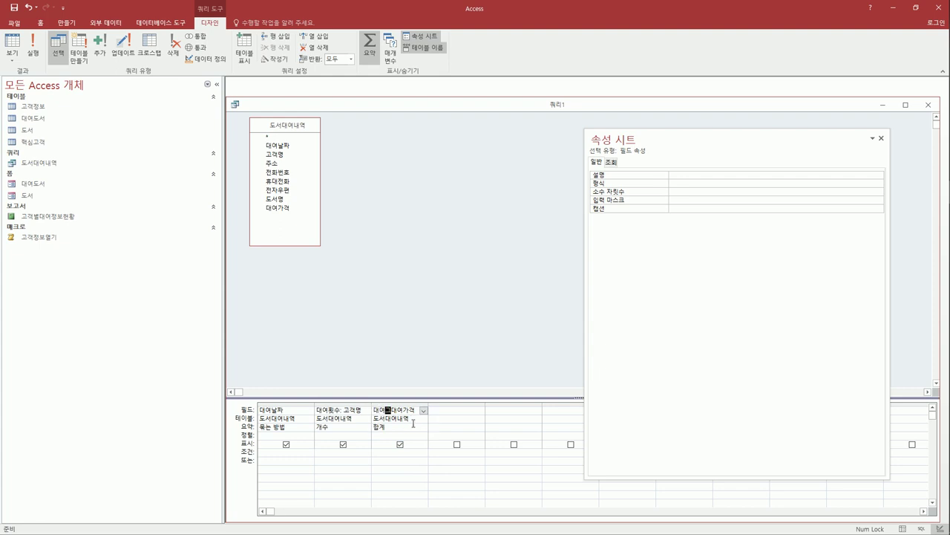
pyautogui.press('Tab')
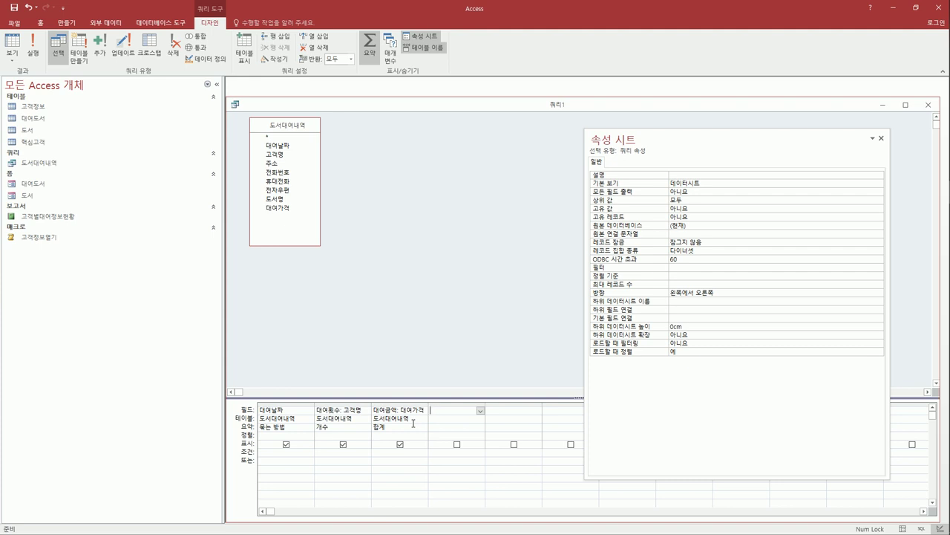
# Sort the query by 대여날짜 in ascending order (오름차순).
pyautogui.click(293, 459)
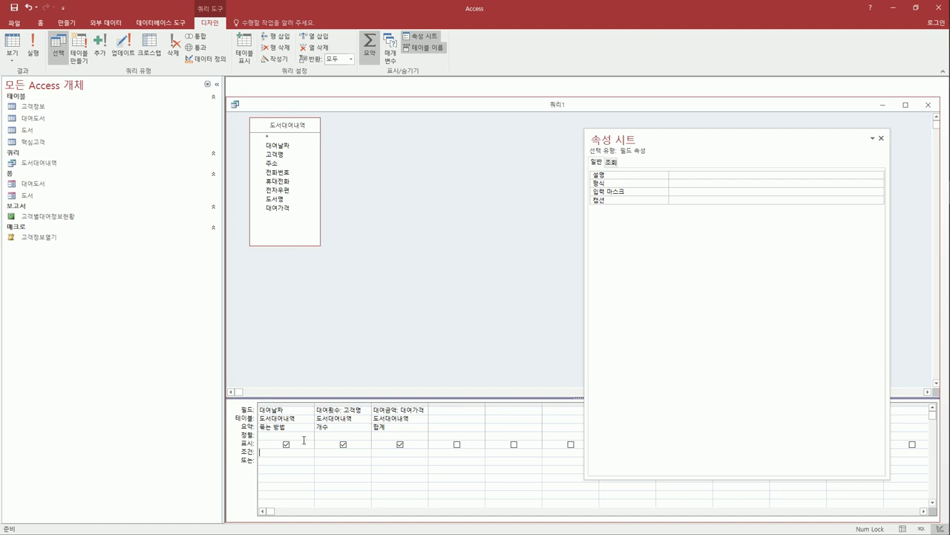
pyautogui.click(307, 436)
pyautogui.click(310, 439)
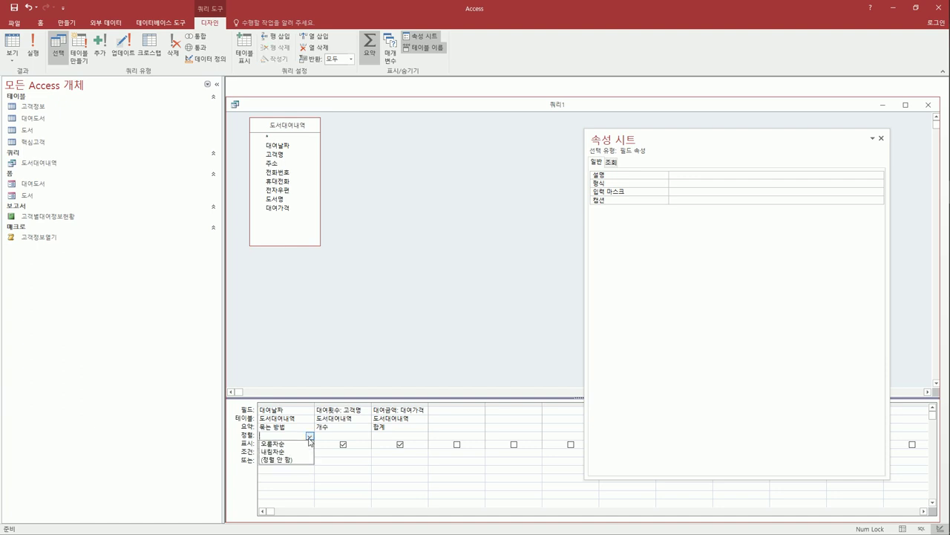
pyautogui.click(306, 444)
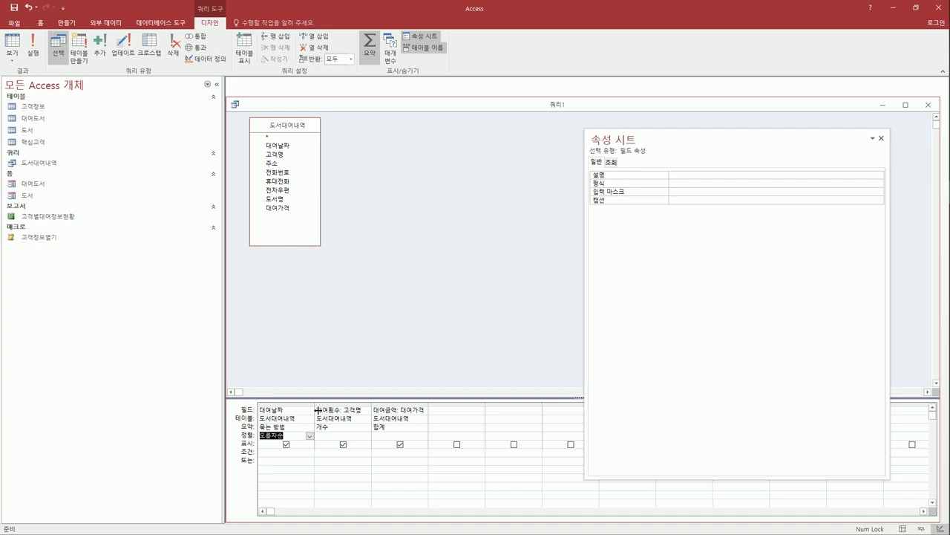
# Widen the 대여날짜 column, set its criterion to between #2006-07-01# and #2006-07-31#, and run the query.
pyautogui.moveTo(317, 410); pyautogui.dragTo(449, 410)
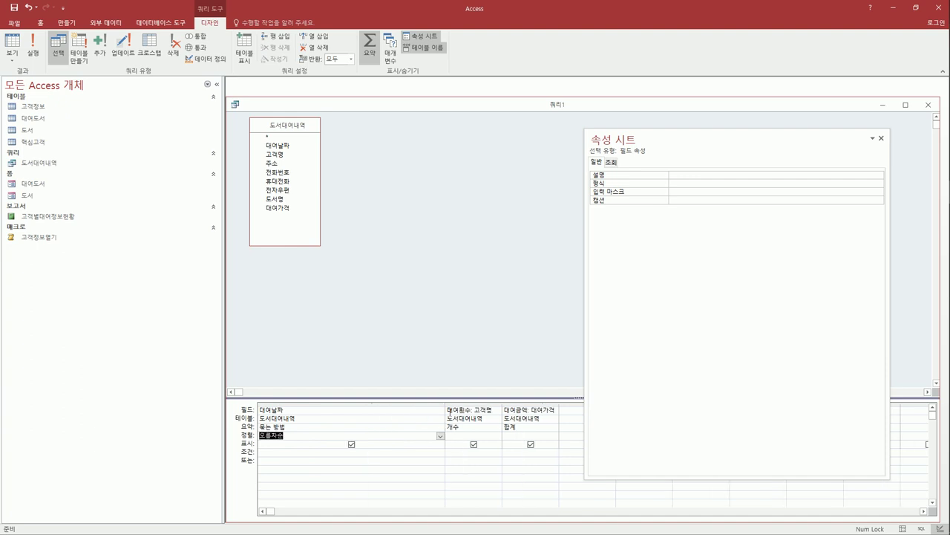
pyautogui.click(329, 459)
pyautogui.press('Up')
pyautogui.write('b')
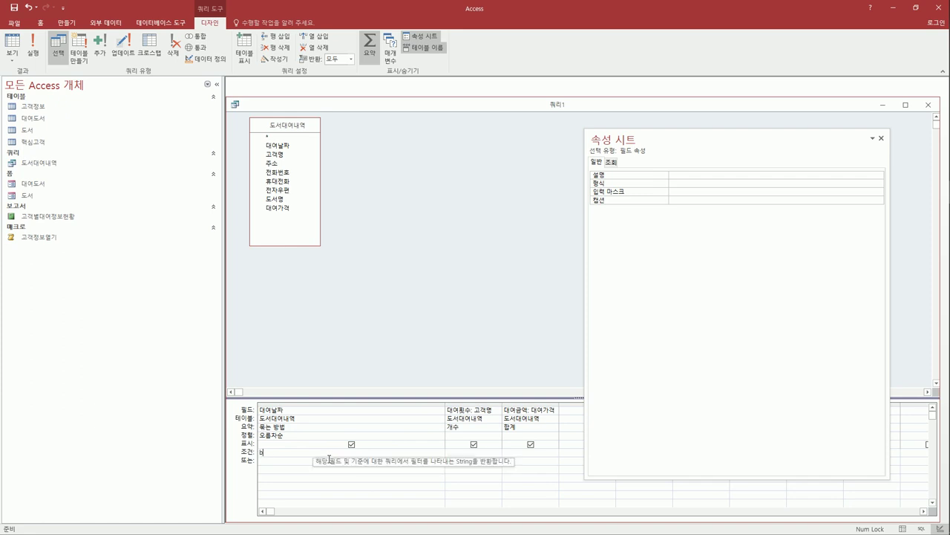
pyautogui.write('etween')
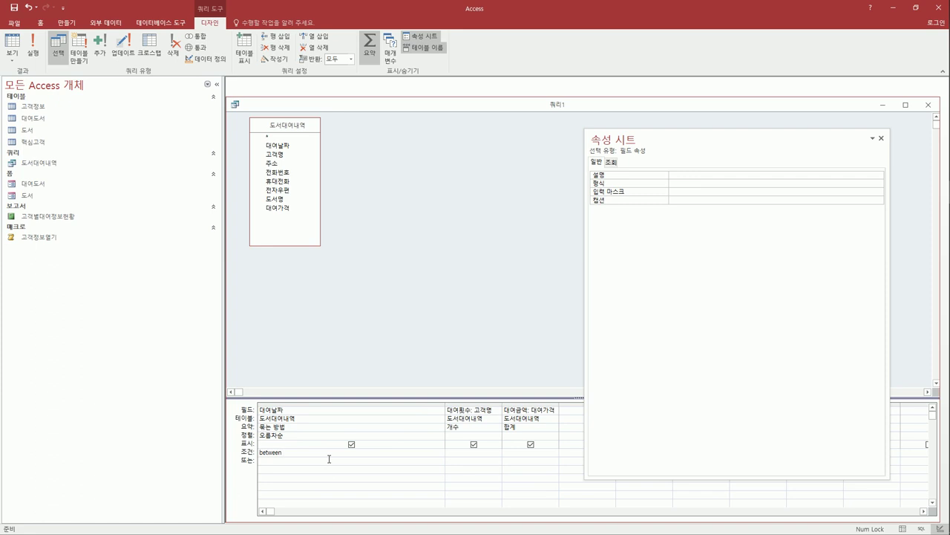
pyautogui.write('#2006-07-01# and #2006-07-31#')
pyautogui.click(328, 469)
pyautogui.click(32, 46)
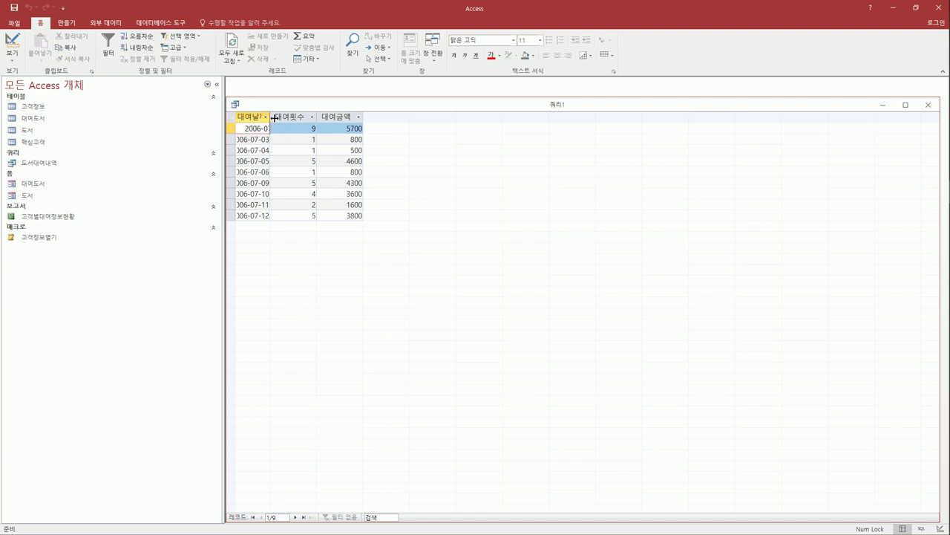
# Fit the 대여날짜 column to its contents, save the query as 대여날짜별현황 and close it.
pyautogui.doubleClick(270, 116)
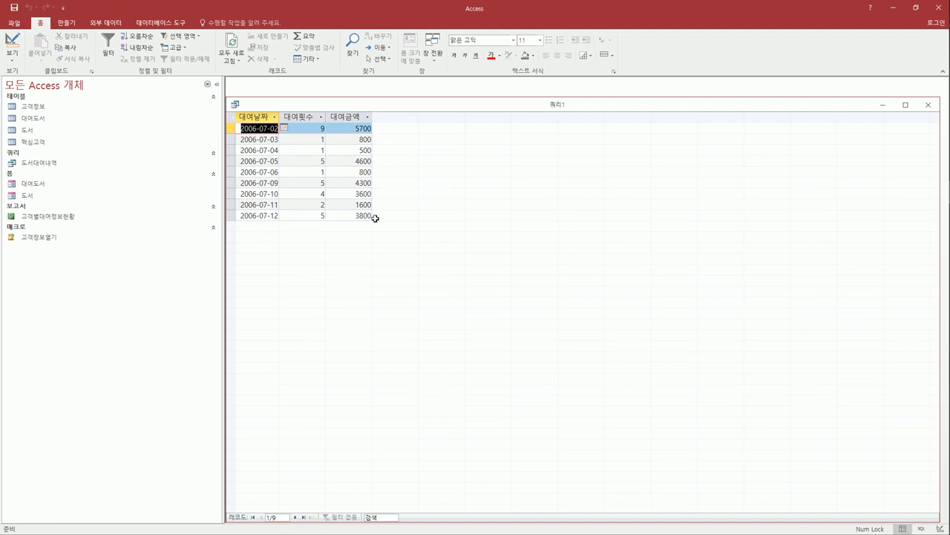
pyautogui.click(14, 7)
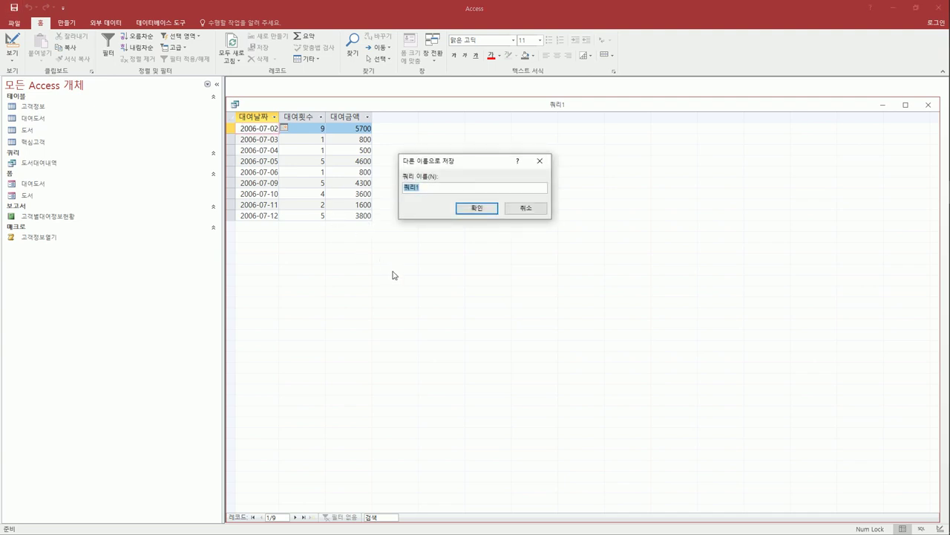
pyautogui.press('BackSpace')
pyautogui.write('대여날짜별현황')
pyautogui.click(477, 208)
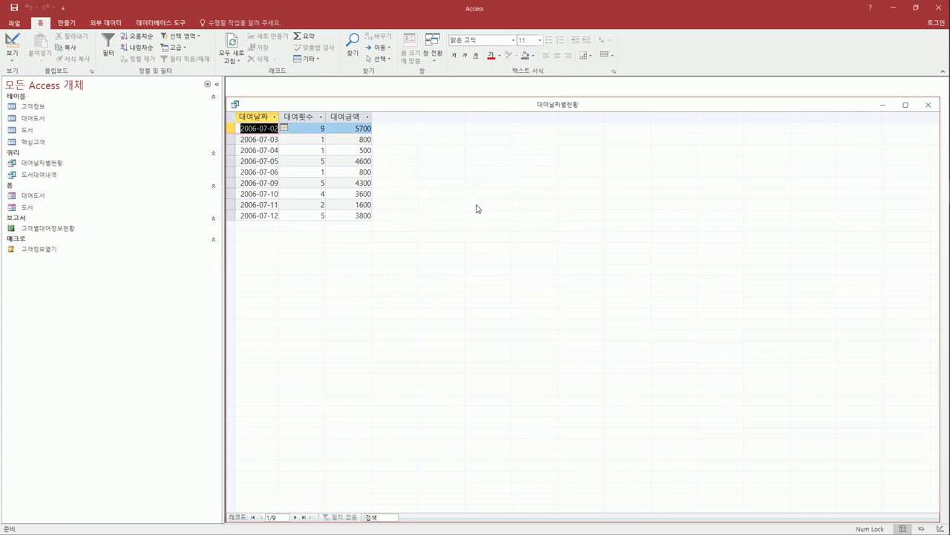
pyautogui.click(928, 105)
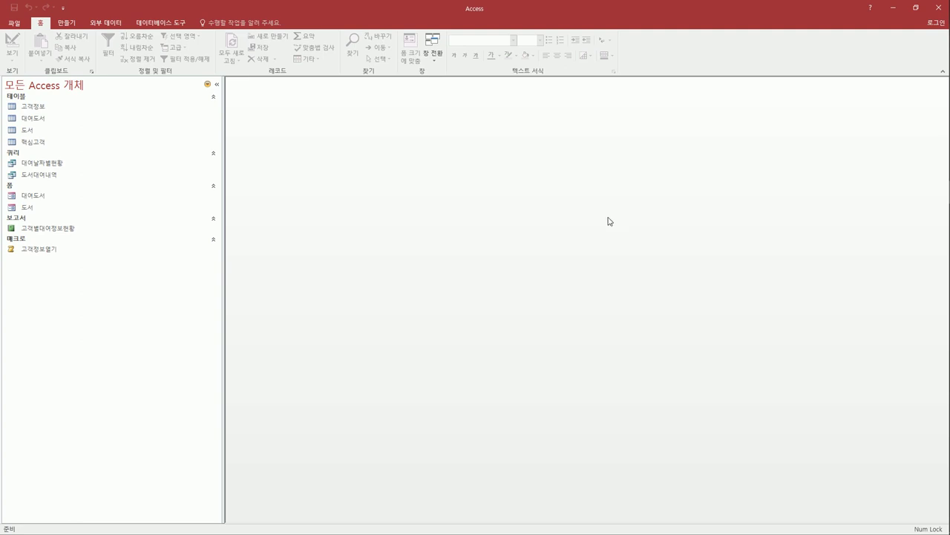
# Start a find-duplicates query (중복 데이터 검색 쿼리) with the Query Wizard, based on the 고객정보 table.
pyautogui.click(66, 23)
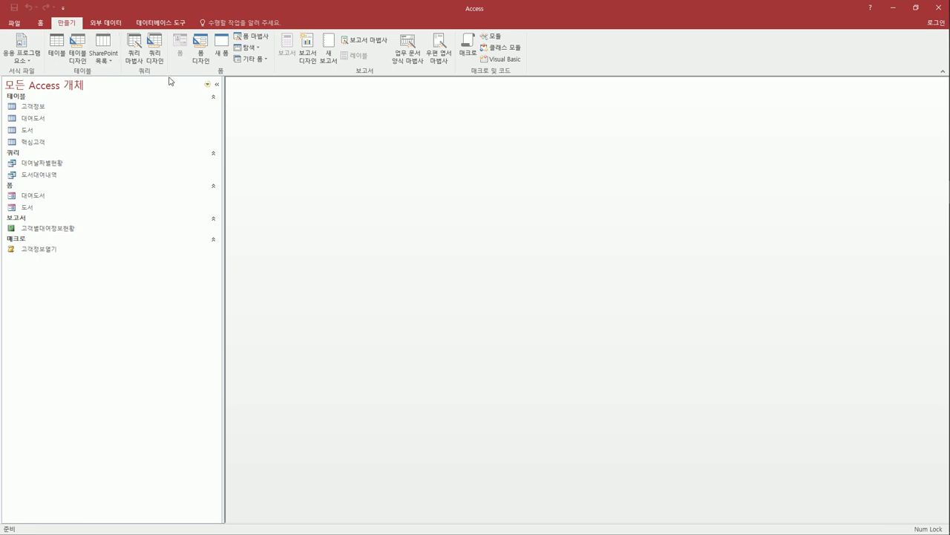
pyautogui.click(138, 64)
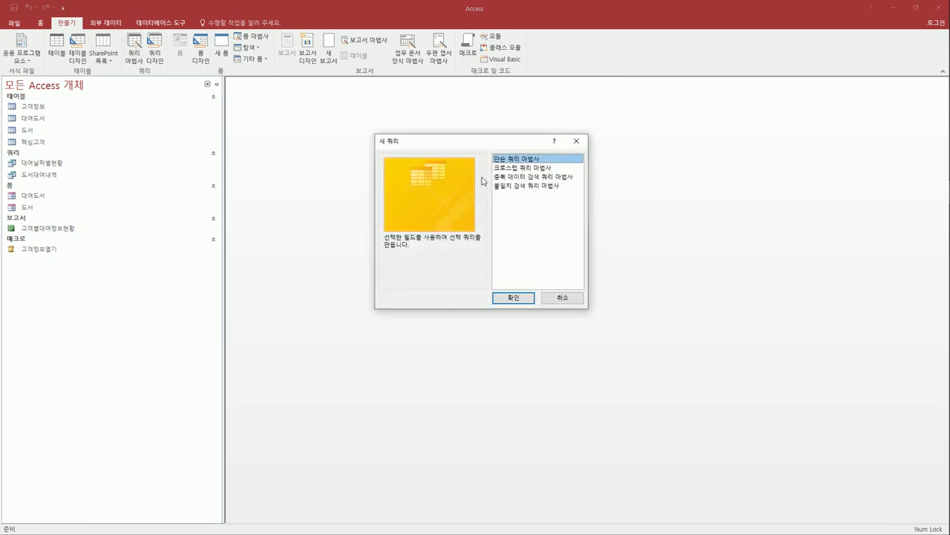
pyautogui.moveTo(481, 143); pyautogui.dragTo(475, 141)
pyautogui.click(513, 175)
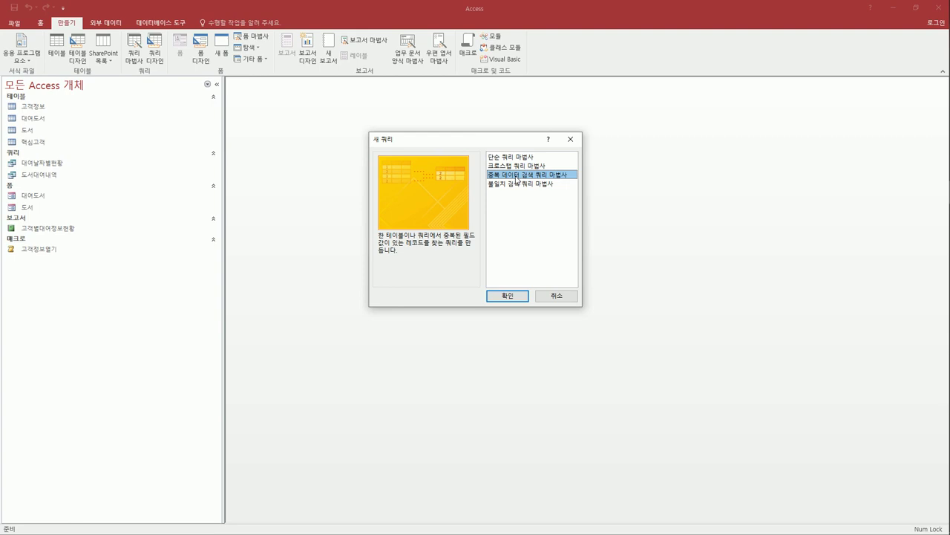
pyautogui.click(518, 300)
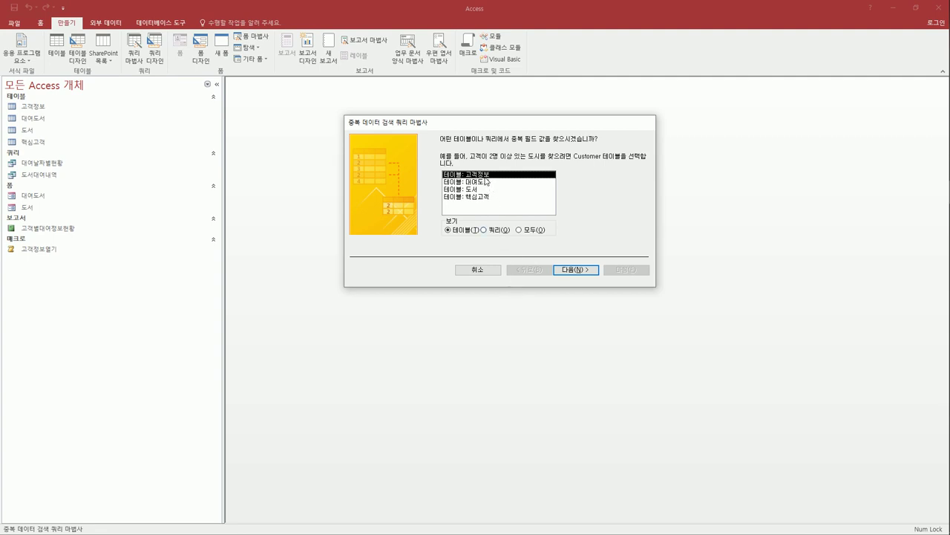
pyautogui.click(573, 273)
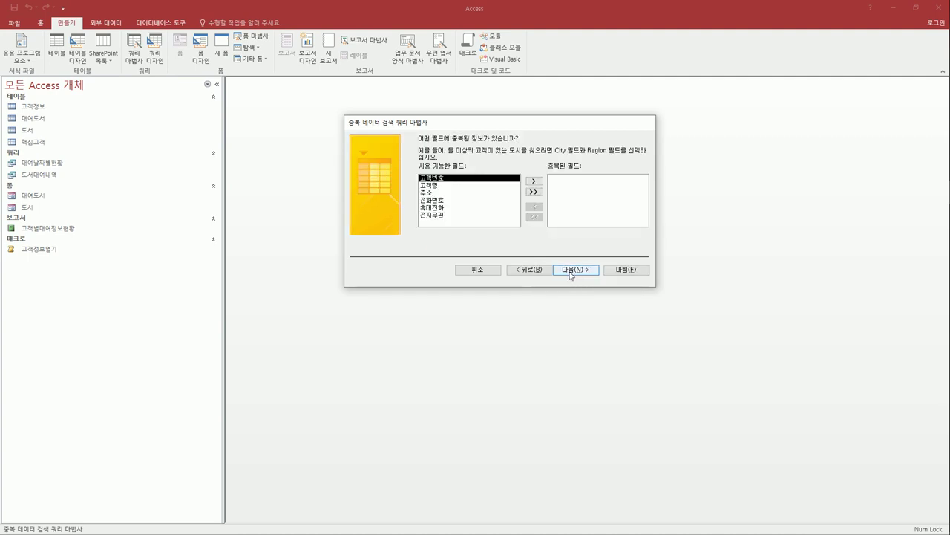
# Set 전화번호 as the field to check for duplicate values.
pyautogui.click(456, 202)
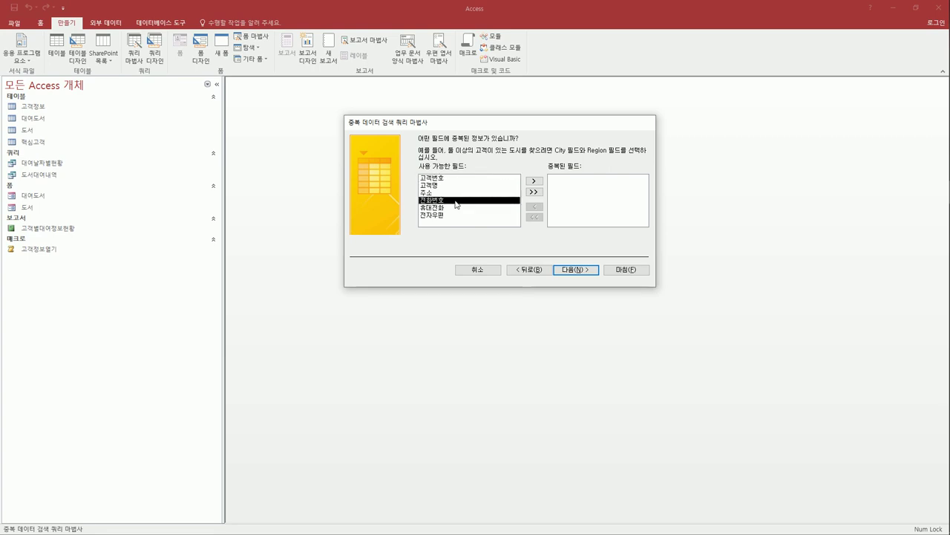
pyautogui.click(534, 181)
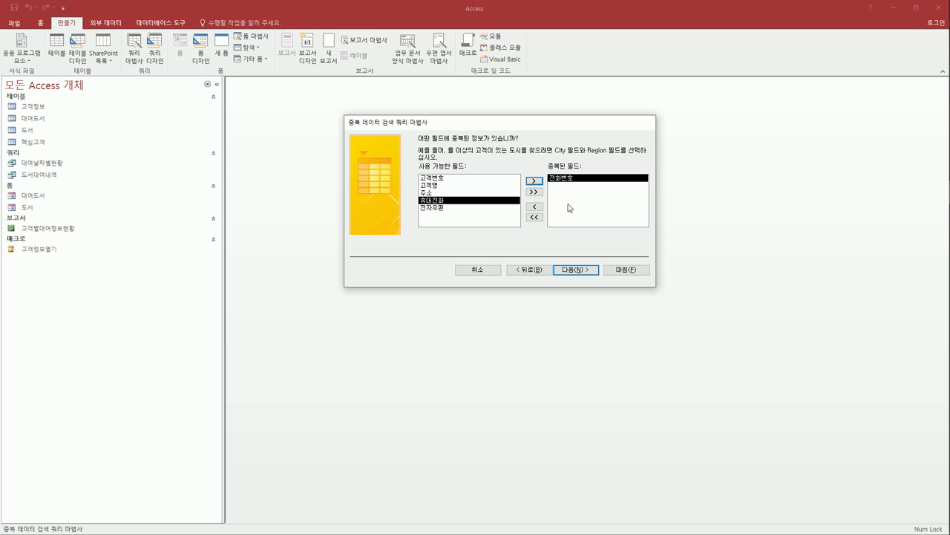
pyautogui.click(573, 271)
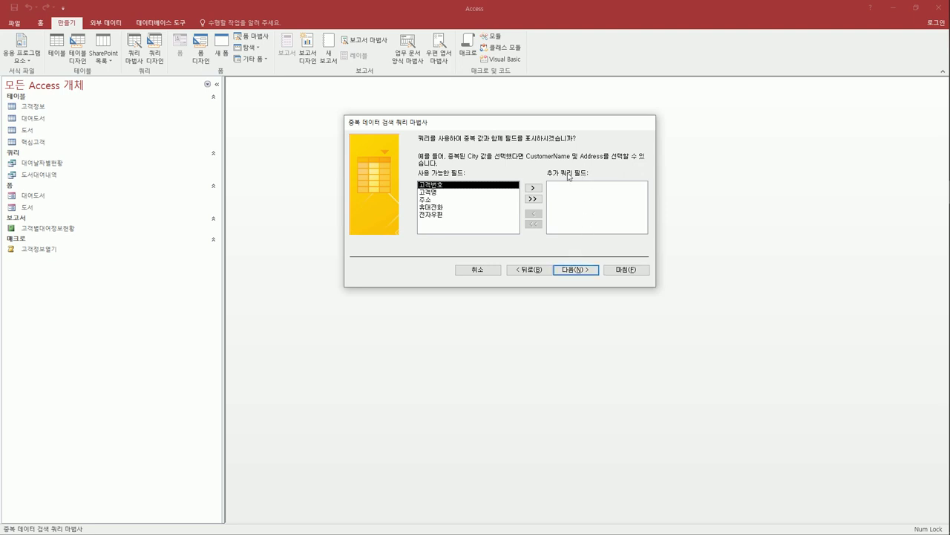
# Include 고객번호, 고객명 and 전자우편 as additional fields in the find-duplicates query.
pyautogui.doubleClick(462, 186)
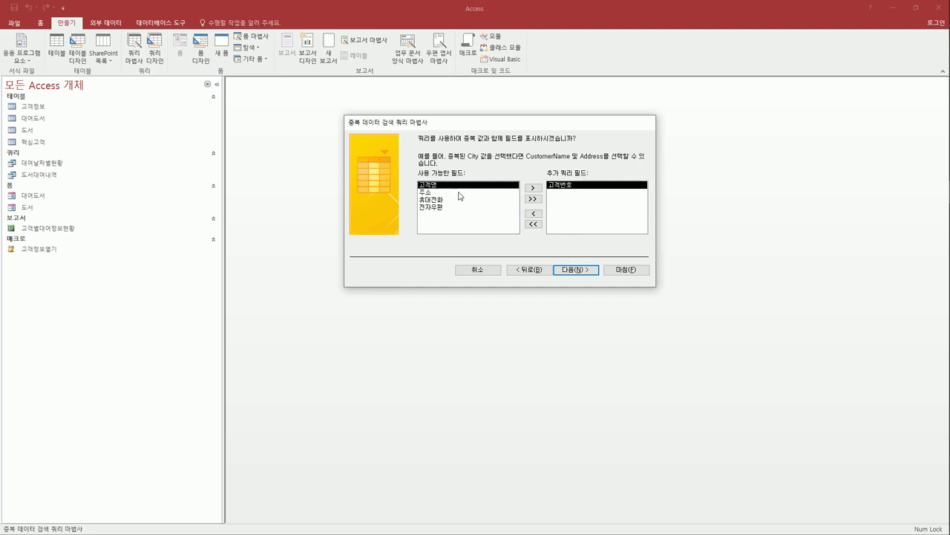
pyautogui.doubleClick(456, 186)
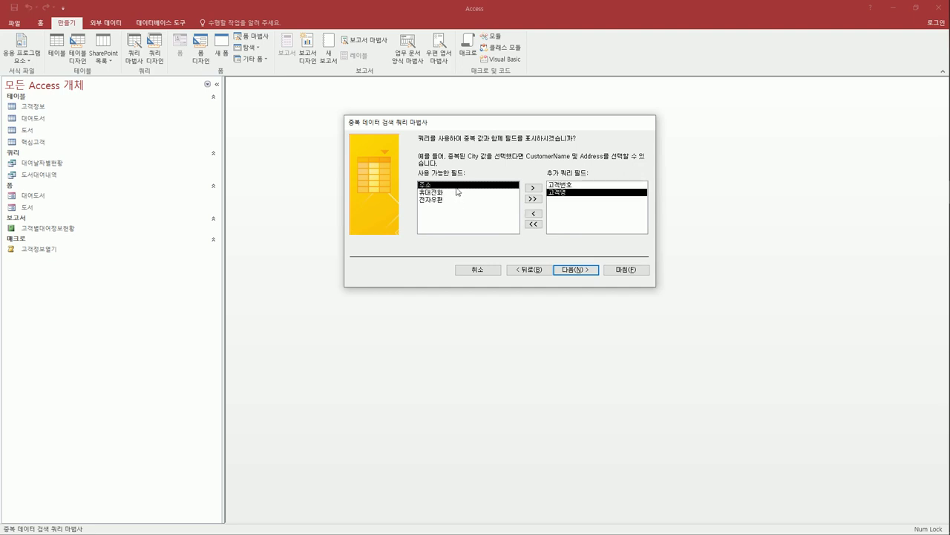
pyautogui.doubleClick(459, 200)
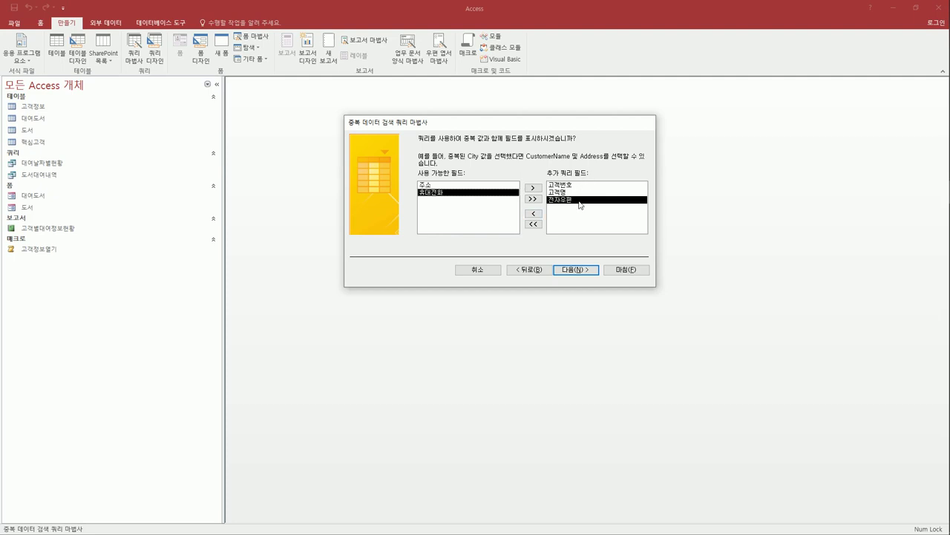
pyautogui.click(572, 271)
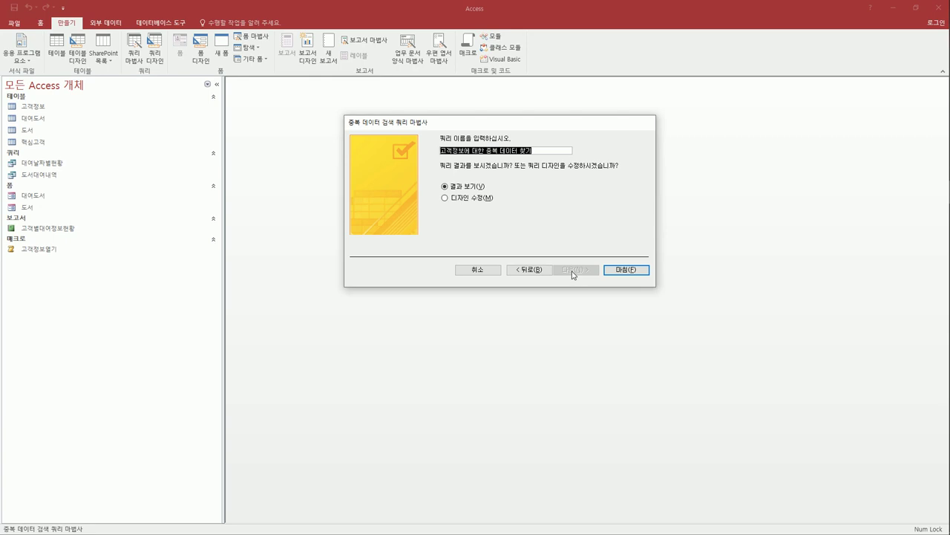
# Name the find-duplicates query 전화번호중복고객 and finish the wizard with its results displayed.
pyautogui.write('ㅊ화번호')
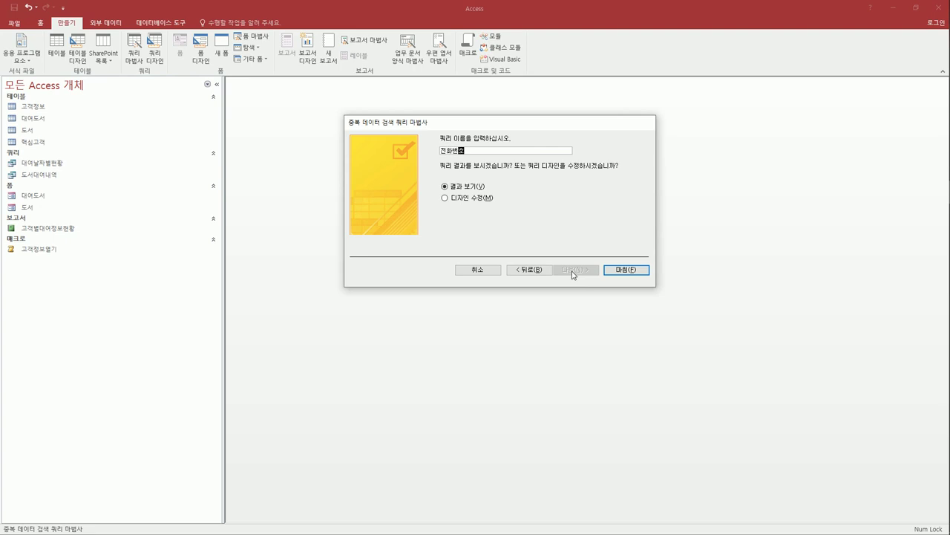
pyautogui.write('중ㅂ복고객')
pyautogui.click(613, 273)
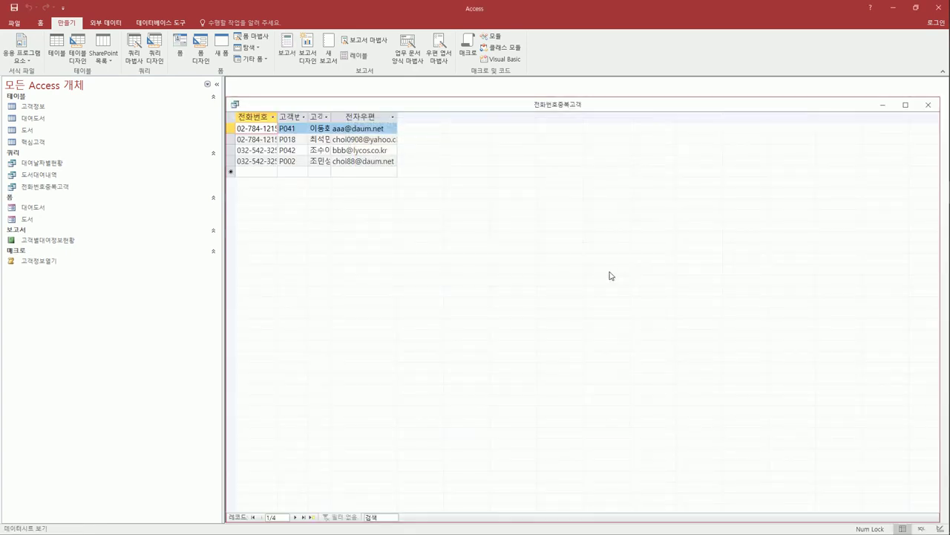
# Widen the narrow columns of the 전화번호중복고객 results, then close the query and save its layout changes.
pyautogui.moveTo(313, 121); pyautogui.dragTo(357, 122)
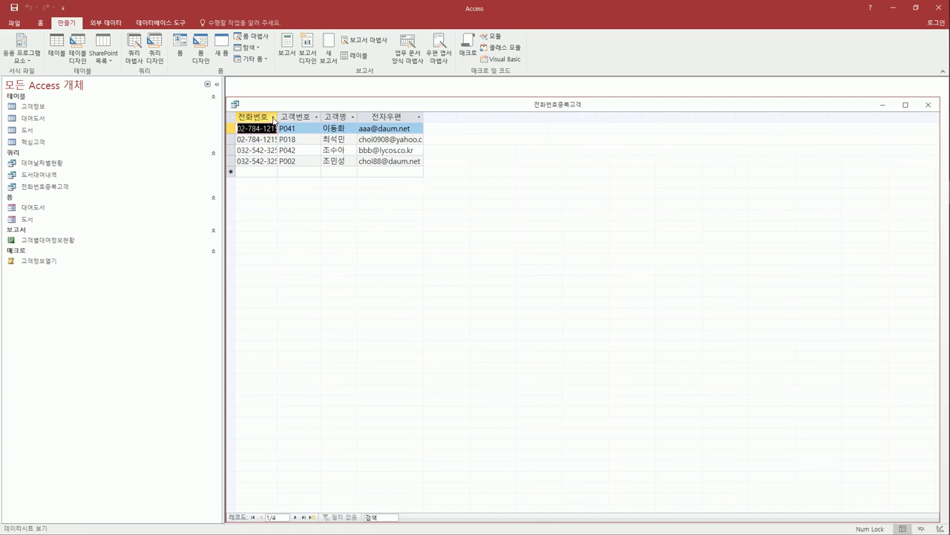
pyautogui.doubleClick(285, 119)
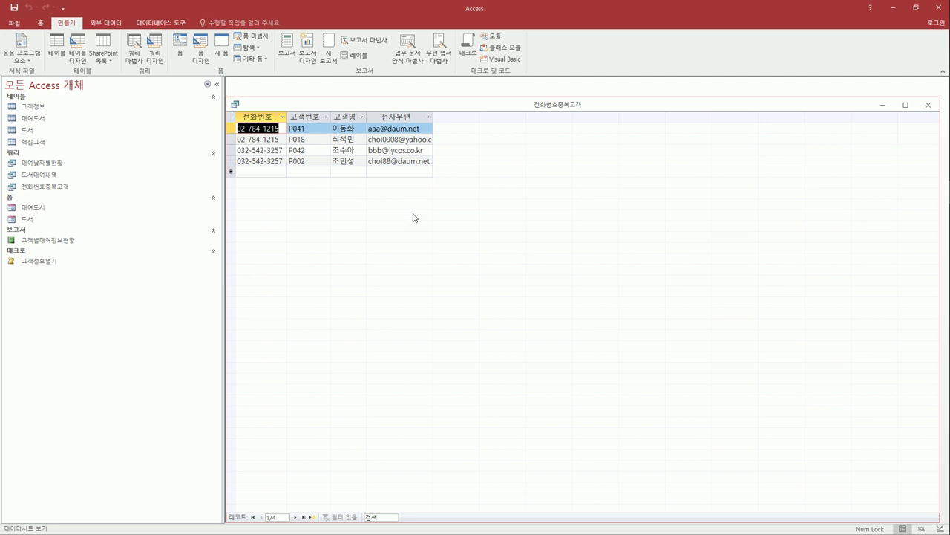
pyautogui.click(928, 104)
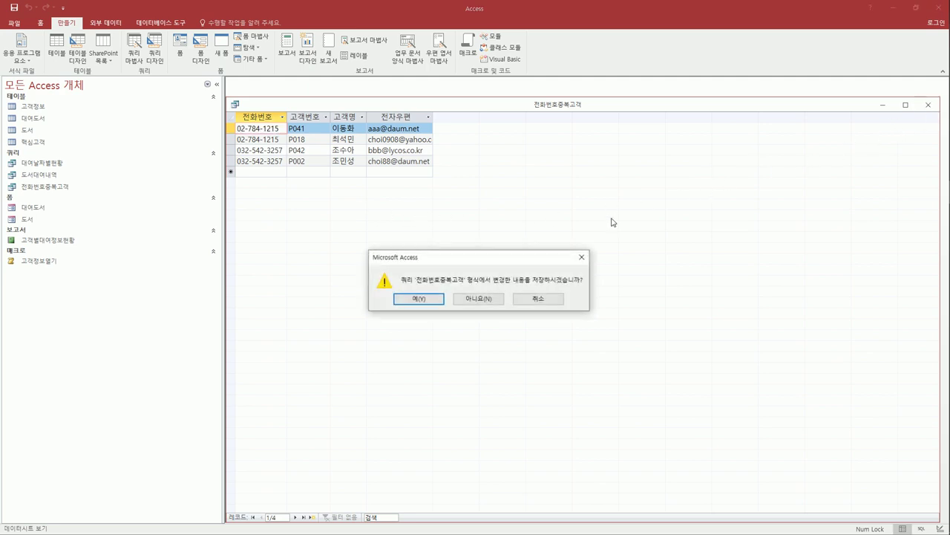
pyautogui.click(416, 298)
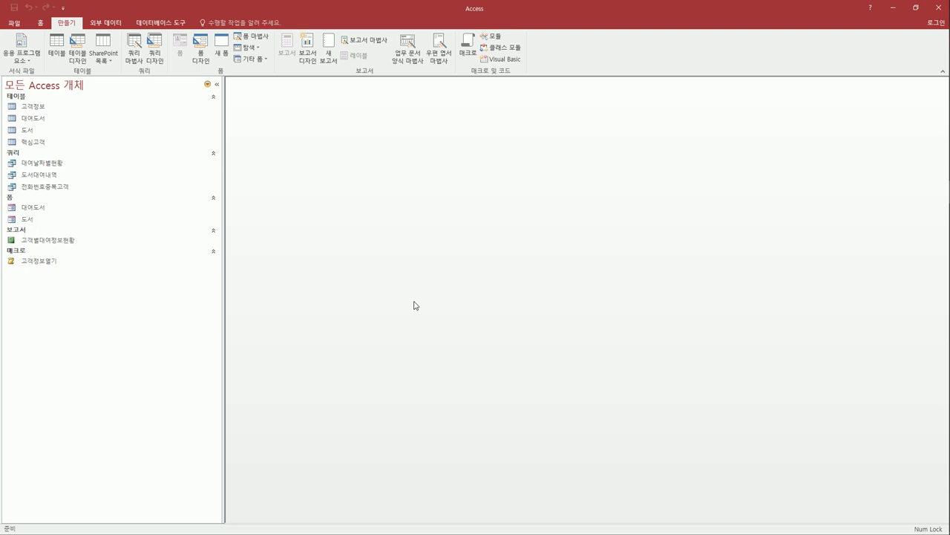
# Create a query in design view on the 핵심고객 table, enlarge its field list and make it a delete query (삭제).
pyautogui.click(161, 62)
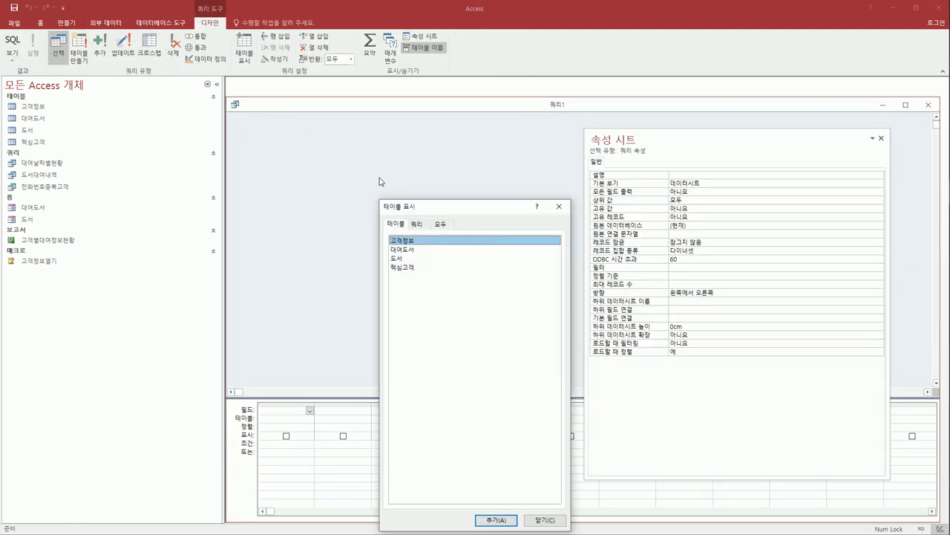
pyautogui.moveTo(434, 209); pyautogui.dragTo(423, 195)
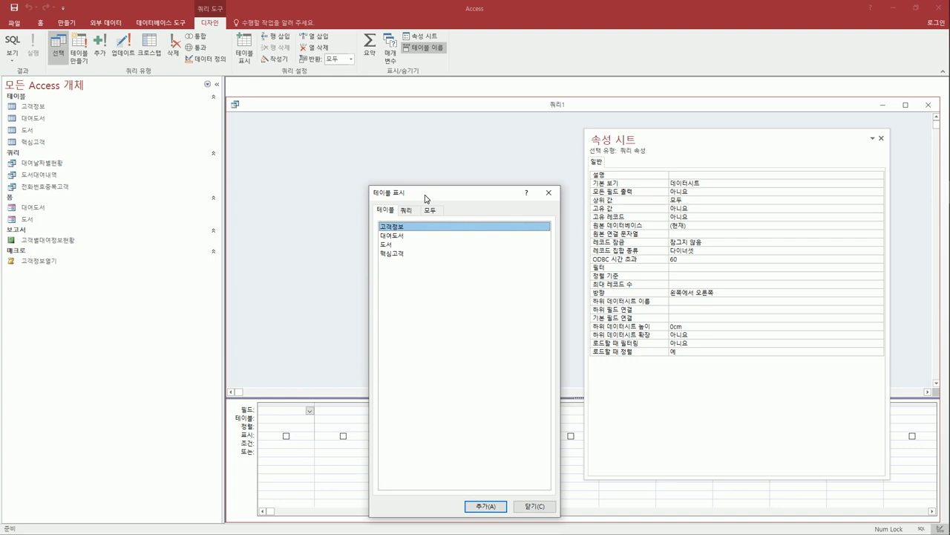
pyautogui.click(428, 255)
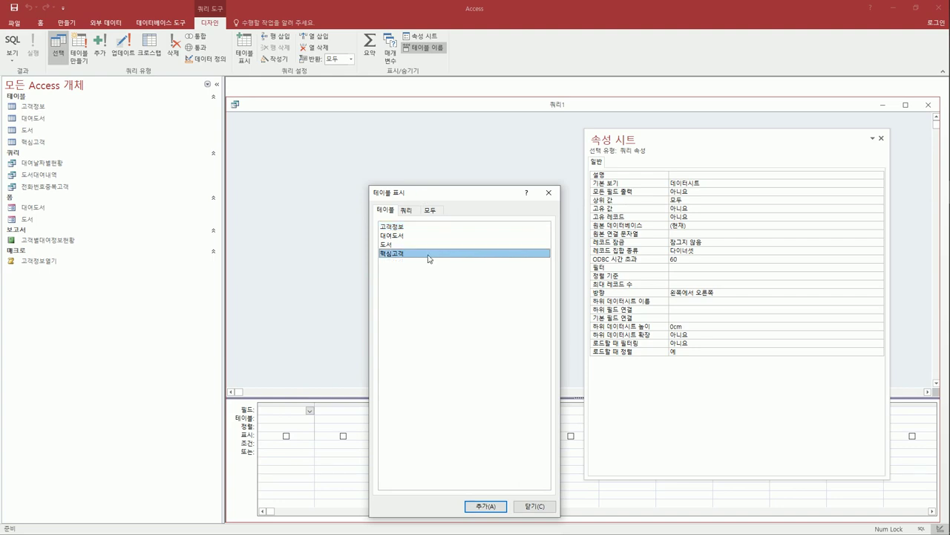
pyautogui.doubleClick(429, 255)
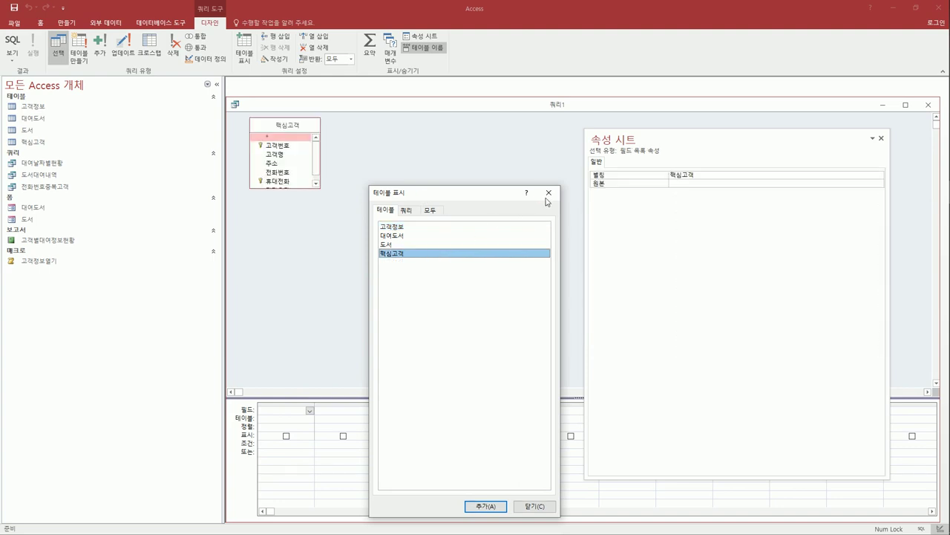
pyautogui.click(548, 193)
pyautogui.moveTo(306, 189); pyautogui.dragTo(304, 251)
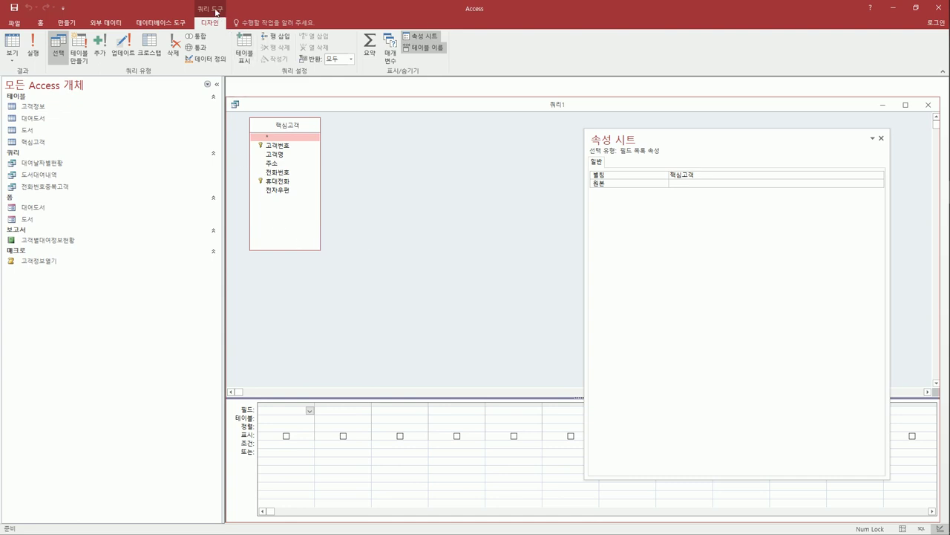
pyautogui.click(173, 52)
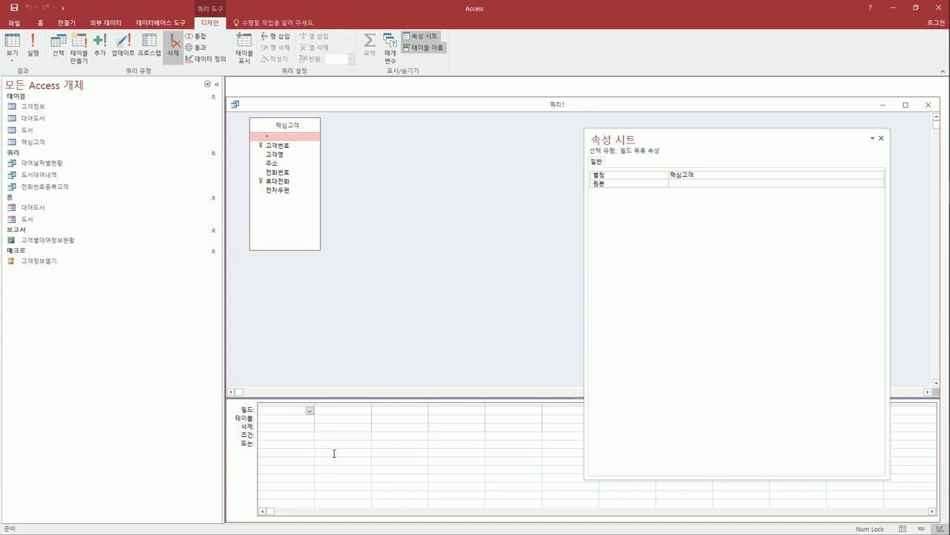
pyautogui.click(380, 269)
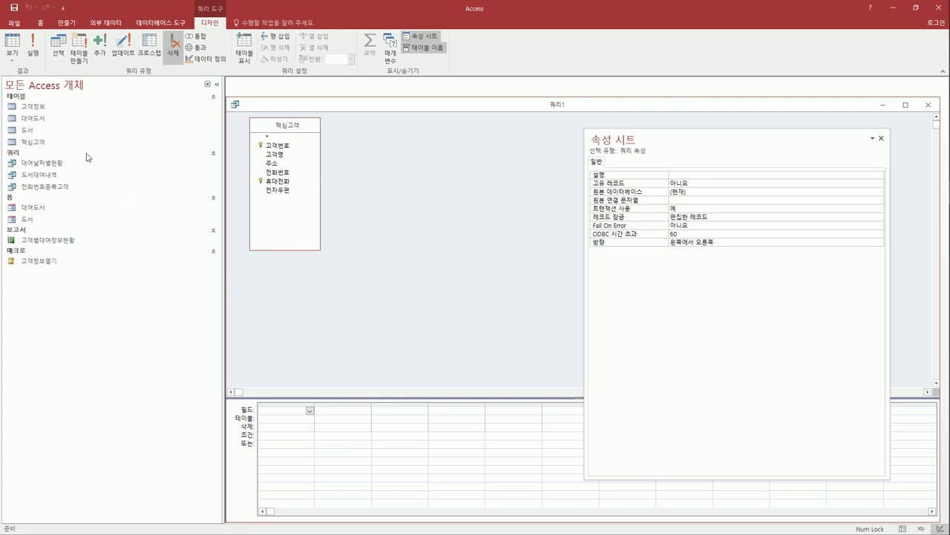
# Open the 핵심고객 and 대여도서 tables with their windows offset for comparing the customer records.
pyautogui.doubleClick(52, 143)
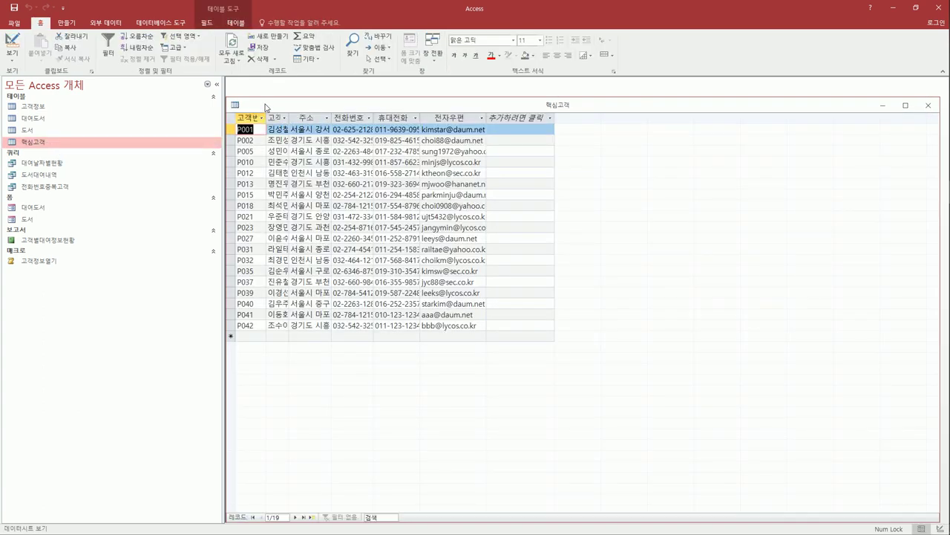
pyautogui.moveTo(267, 106); pyautogui.dragTo(324, 168)
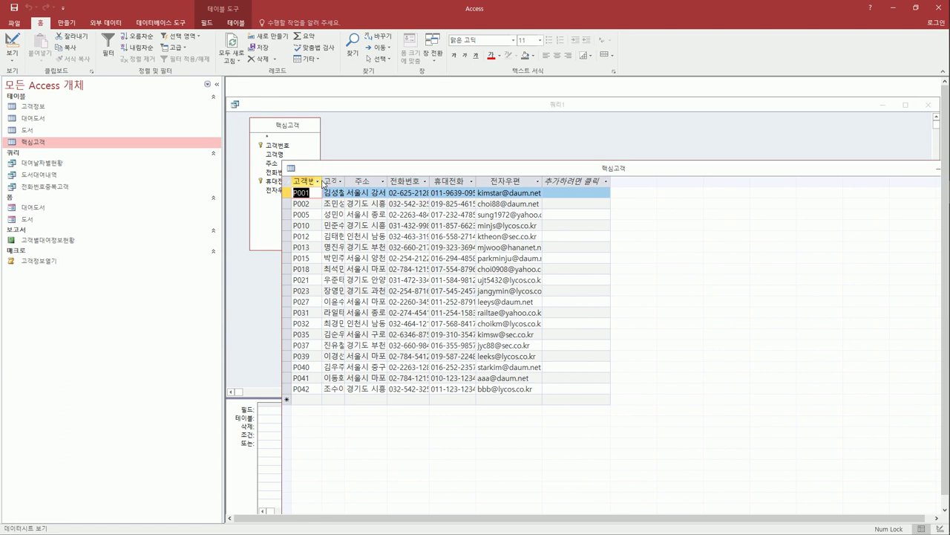
pyautogui.doubleClick(124, 118)
pyautogui.moveTo(303, 137); pyautogui.dragTo(352, 245)
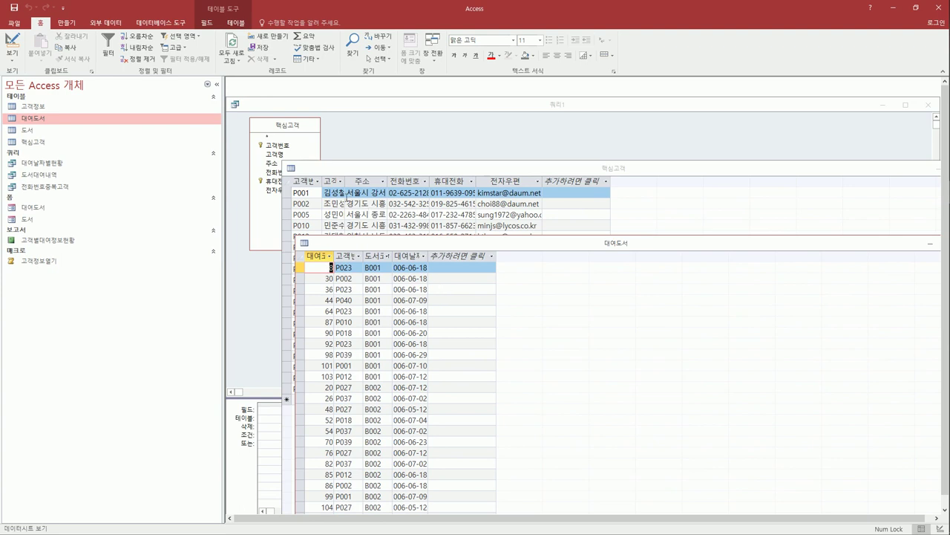
# Fit the 고객번호 column of the 핵심고객 table, move its window lower and minimize the query design window.
pyautogui.doubleClick(322, 181)
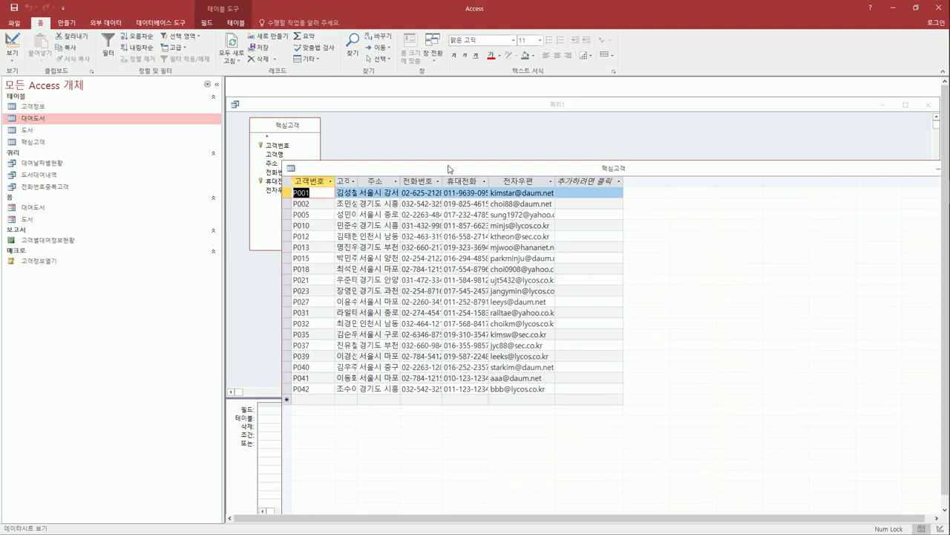
pyautogui.moveTo(450, 171); pyautogui.dragTo(425, 168)
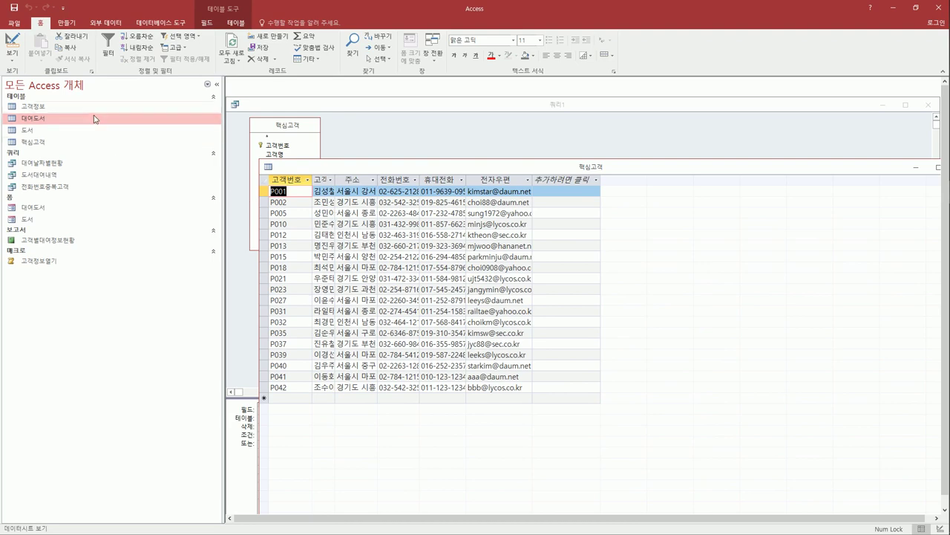
pyautogui.moveTo(770, 170); pyautogui.dragTo(728, 294)
pyautogui.click(884, 104)
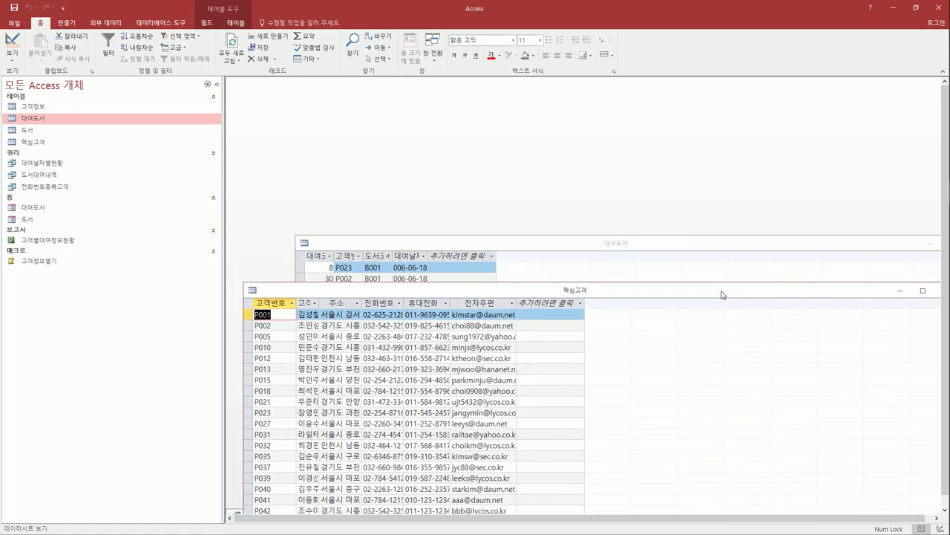
# Fit the 고객번호 and 대여코드 columns of the 대여도서 table and the 고객명 column of the 핵심고객 table.
pyautogui.doubleClick(369, 258)
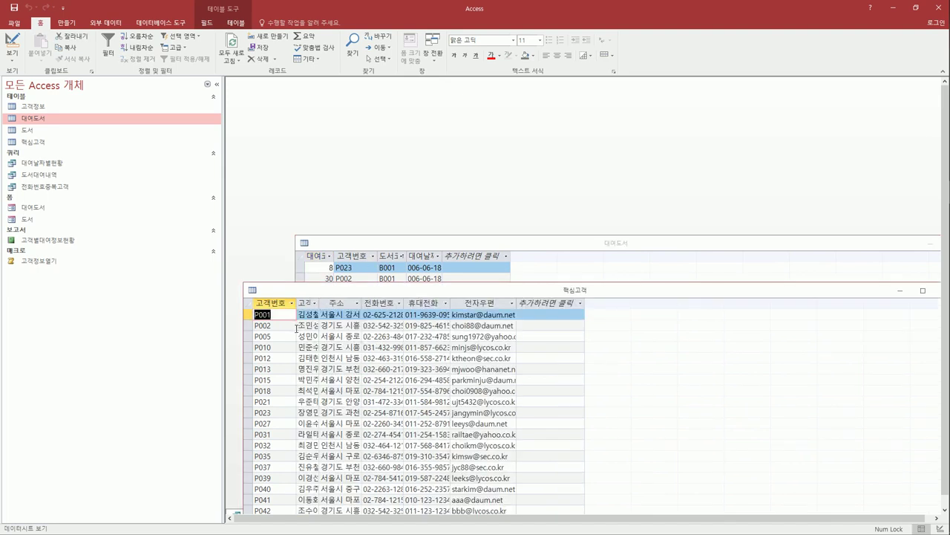
pyautogui.click(342, 265)
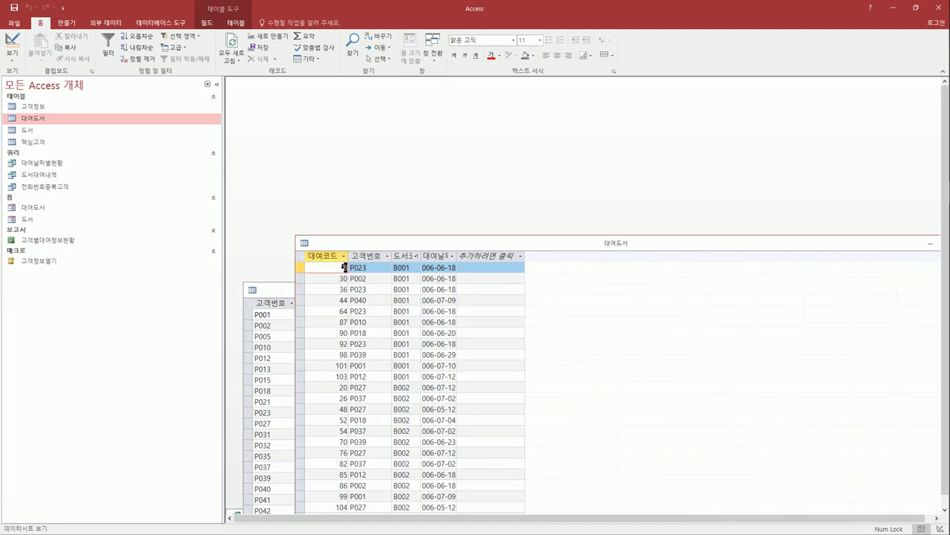
pyautogui.click(285, 289)
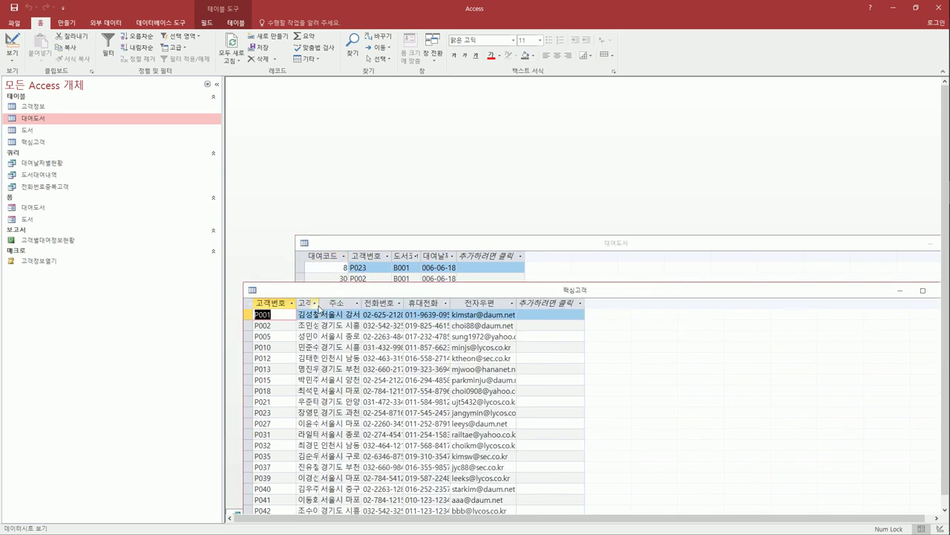
pyautogui.doubleClick(320, 303)
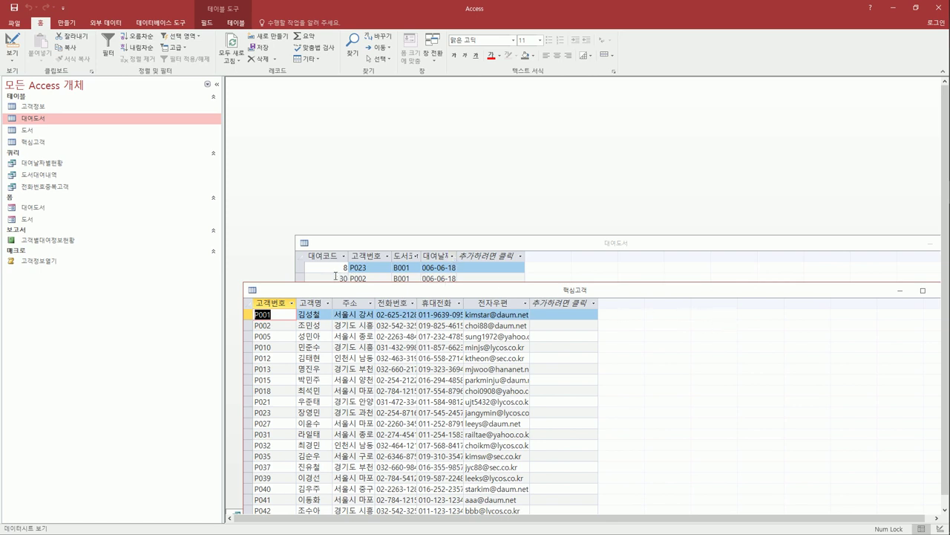
# Close the 핵심고객 and 대여도서 tables, saving their layout changes.
pyautogui.moveTo(668, 289); pyautogui.dragTo(562, 197)
pyautogui.click(838, 194)
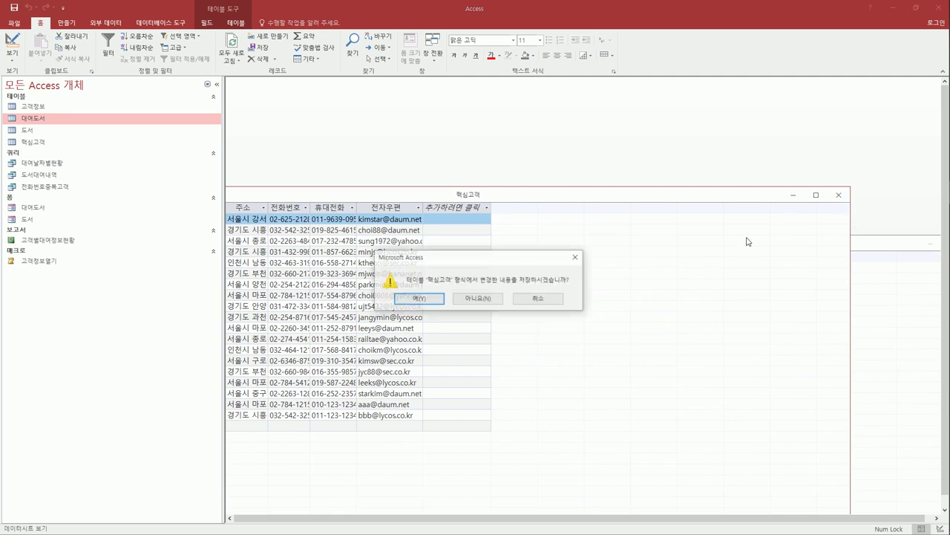
pyautogui.click(433, 300)
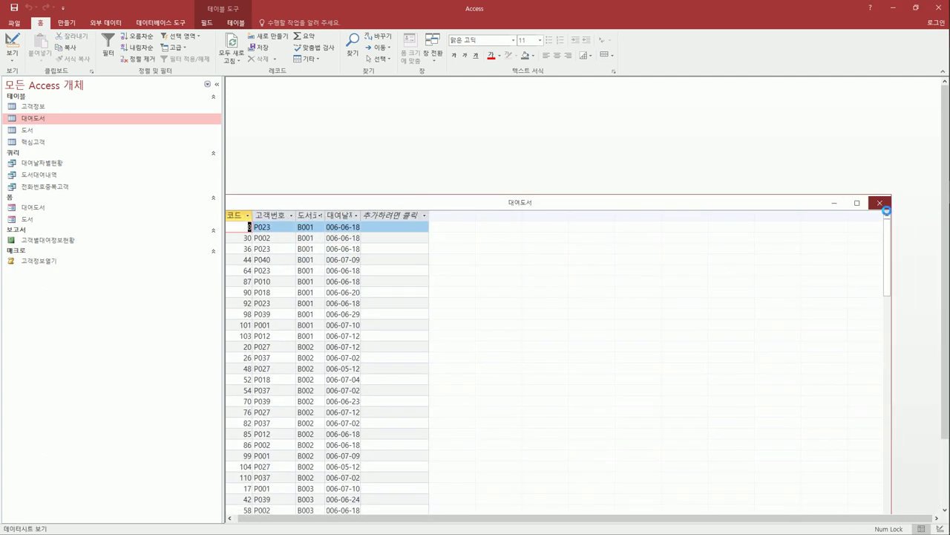
pyautogui.click(880, 203)
pyautogui.click(420, 299)
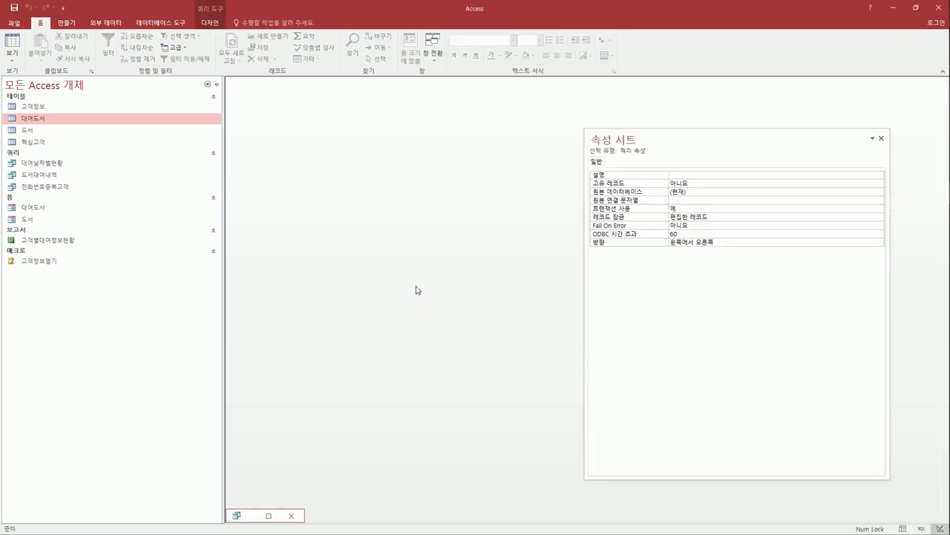
# Restore the minimized delete query as a floating design window and add the 고객번호 field to its grid.
pyautogui.click(268, 516)
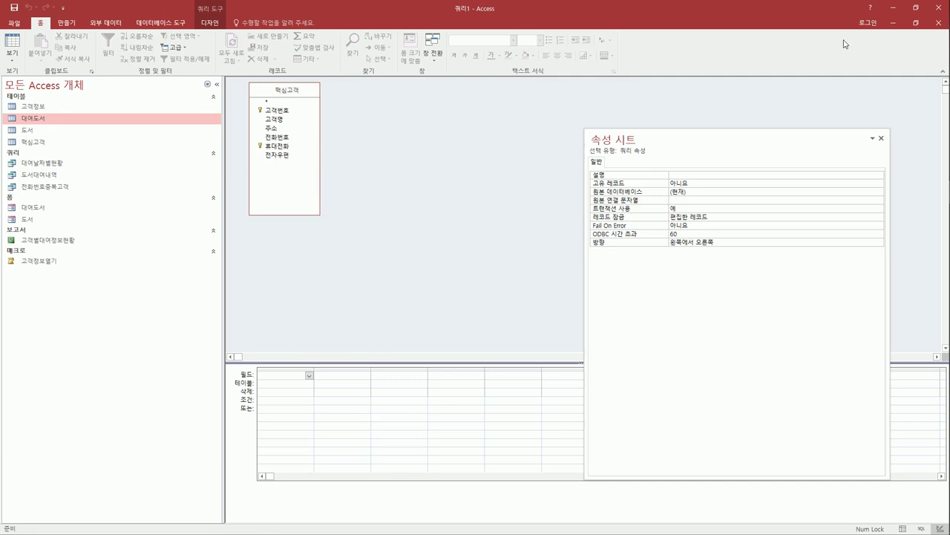
pyautogui.click(914, 25)
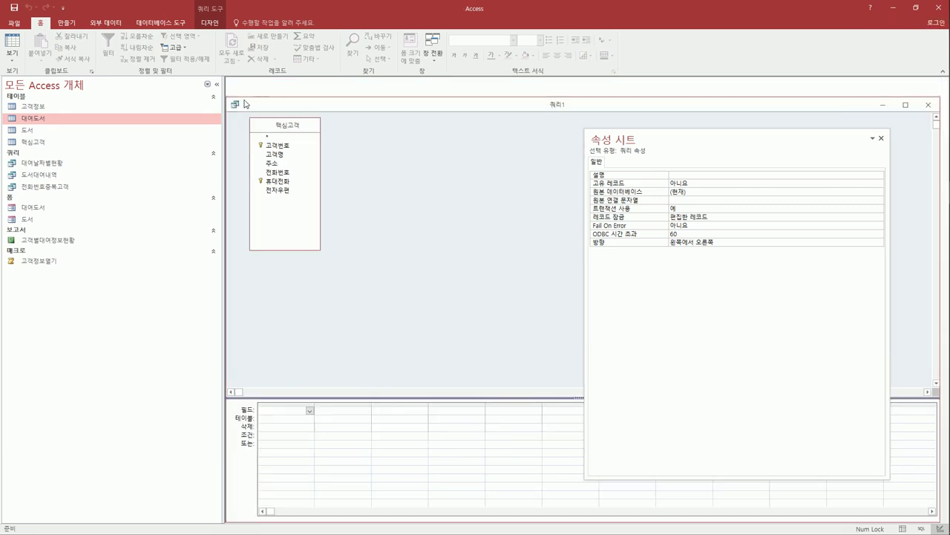
pyautogui.moveTo(242, 101); pyautogui.dragTo(333, 117)
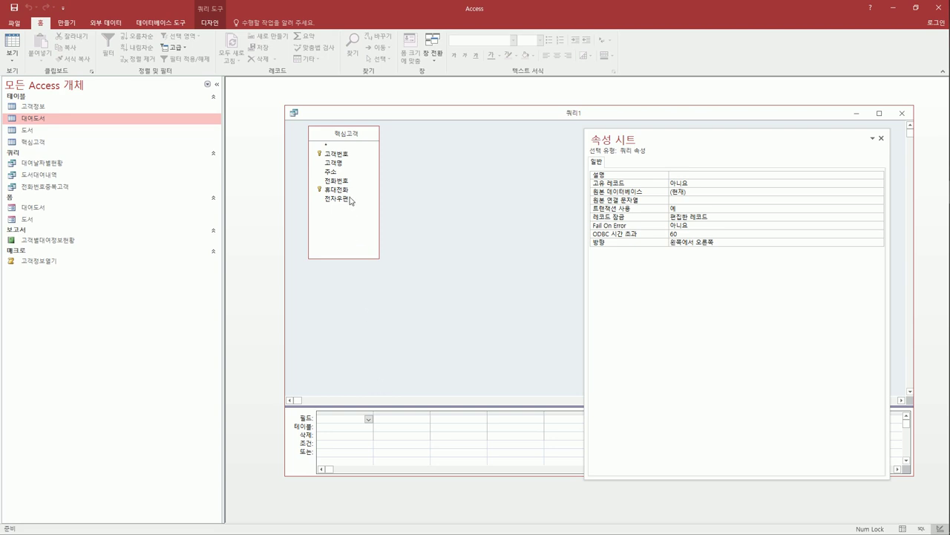
pyautogui.click(343, 158)
pyautogui.doubleClick(342, 155)
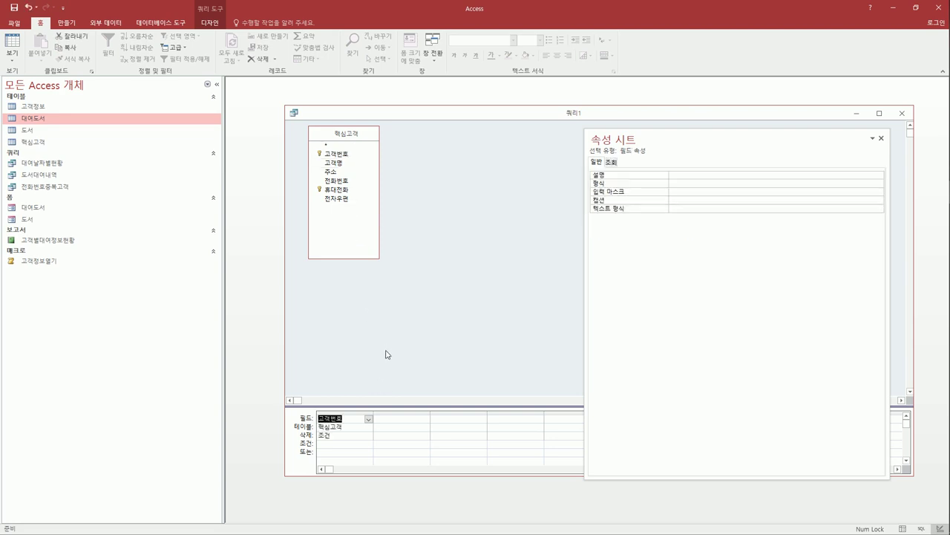
# Widen the 고객번호 grid column and enter the criteria Not In (select 고객번호 from 대여도서).
pyautogui.click(349, 444)
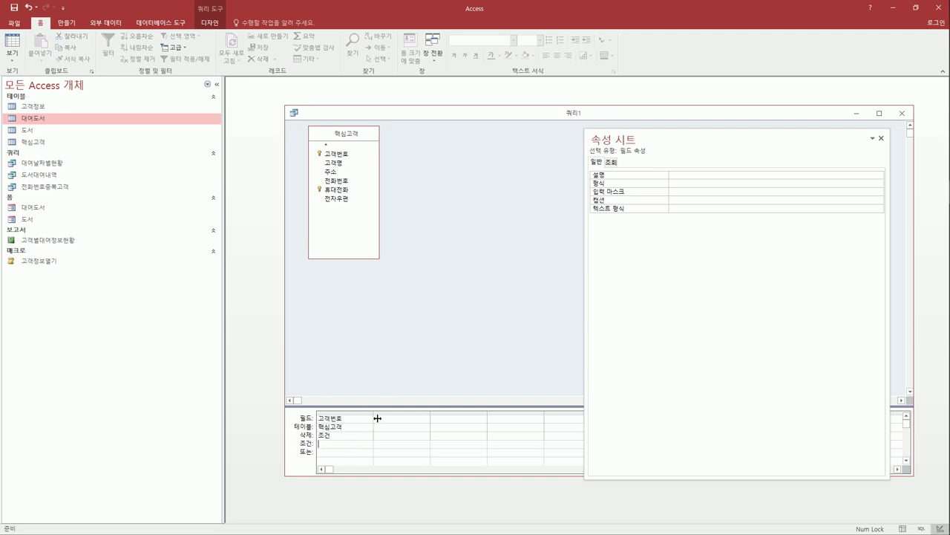
pyautogui.moveTo(377, 418); pyautogui.dragTo(484, 421)
pyautogui.write('ele')
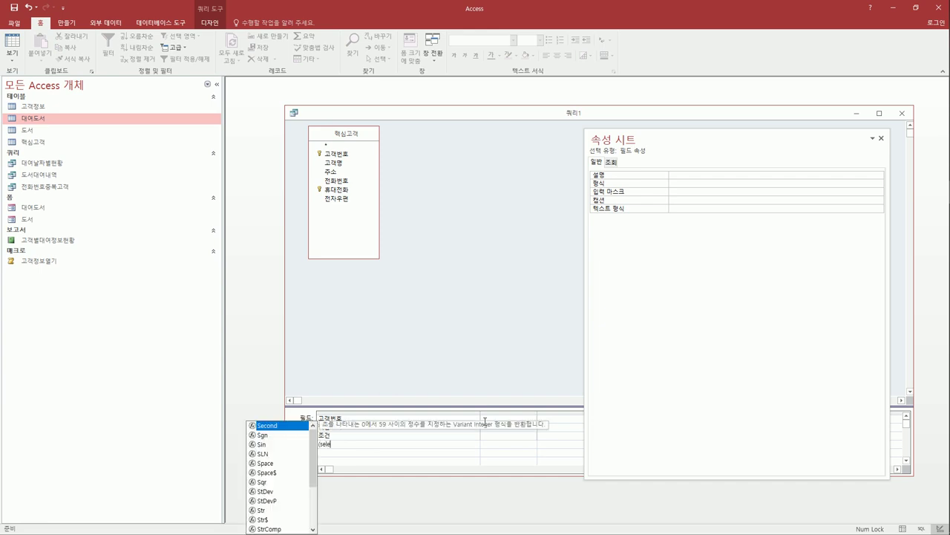
pyautogui.write('ct ')
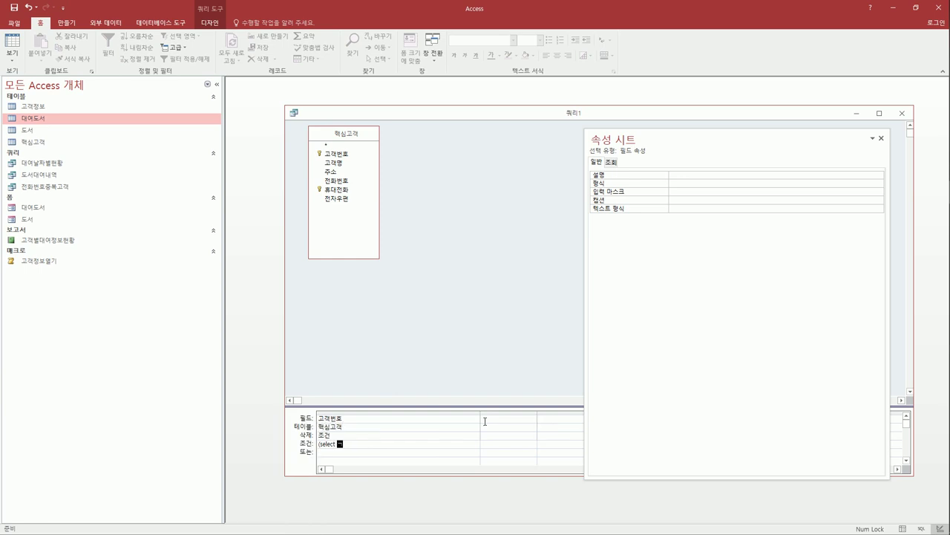
pyautogui.write('고객번호 from ')
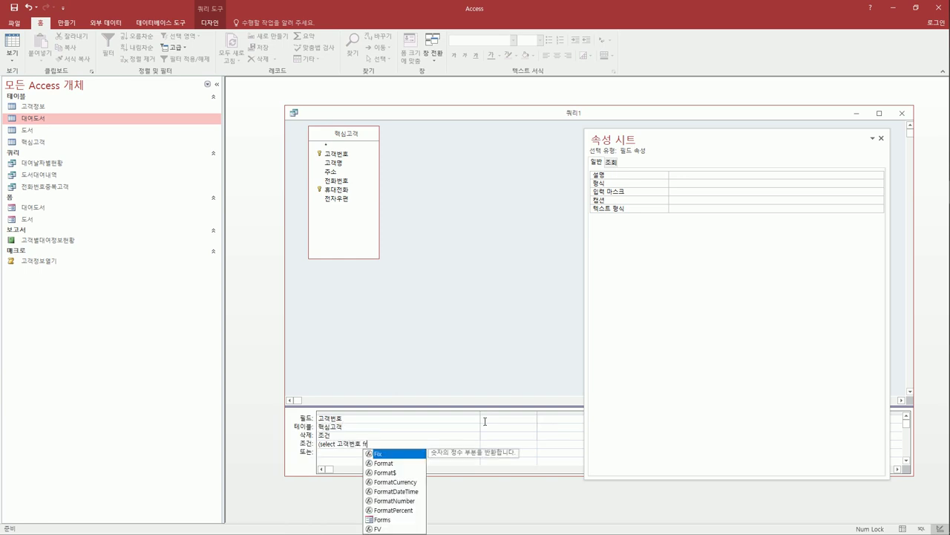
pyautogui.write('대여도서)')
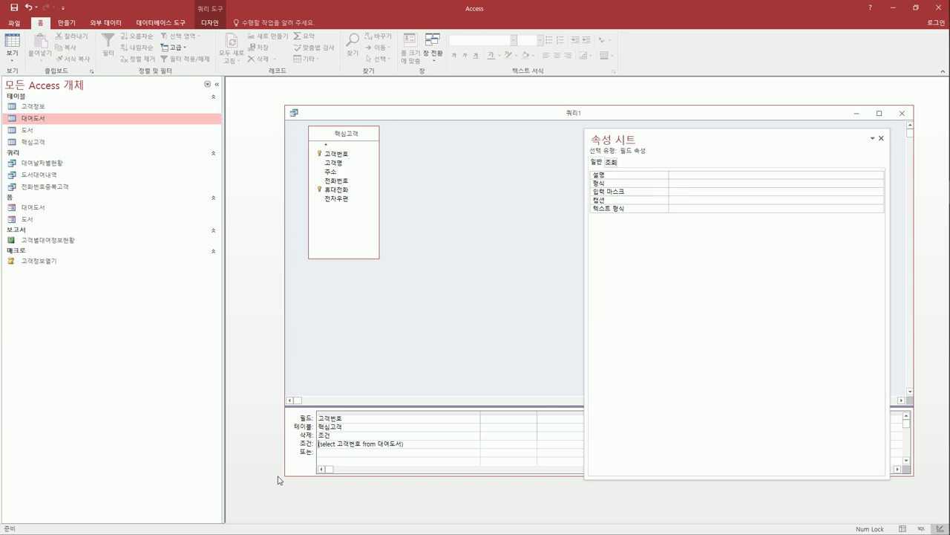
pyautogui.write('no t in')
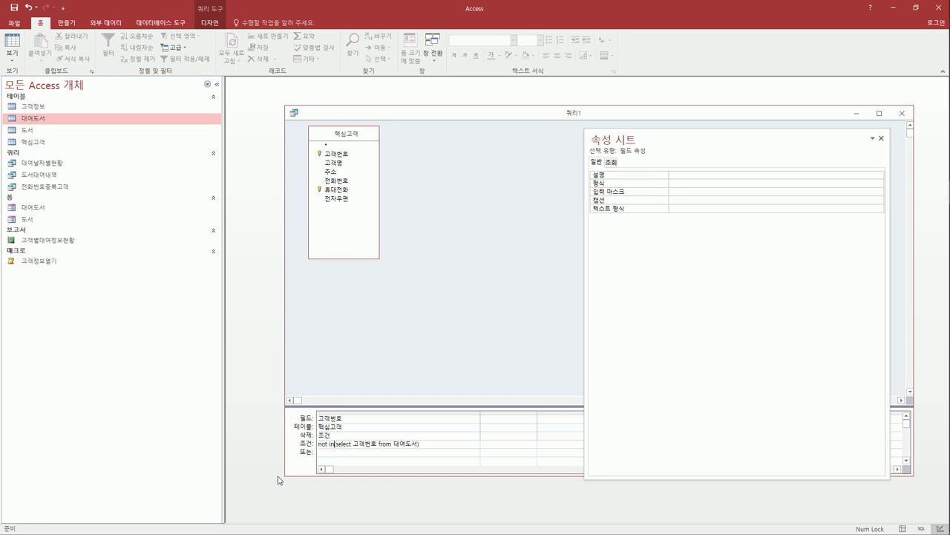
pyautogui.press('Return')
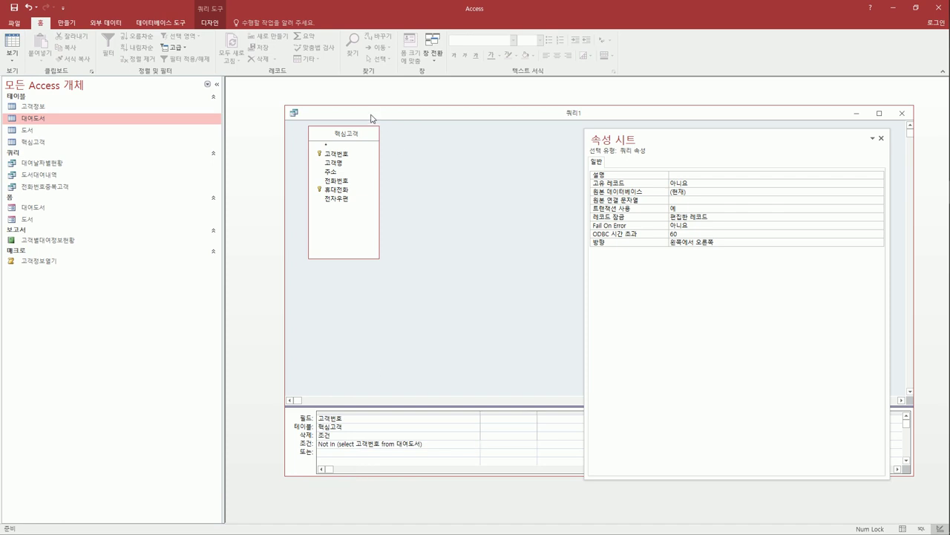
# Save the delete query as 미대여고객삭제.
pyautogui.moveTo(371, 119); pyautogui.dragTo(354, 118)
pyautogui.click(13, 7)
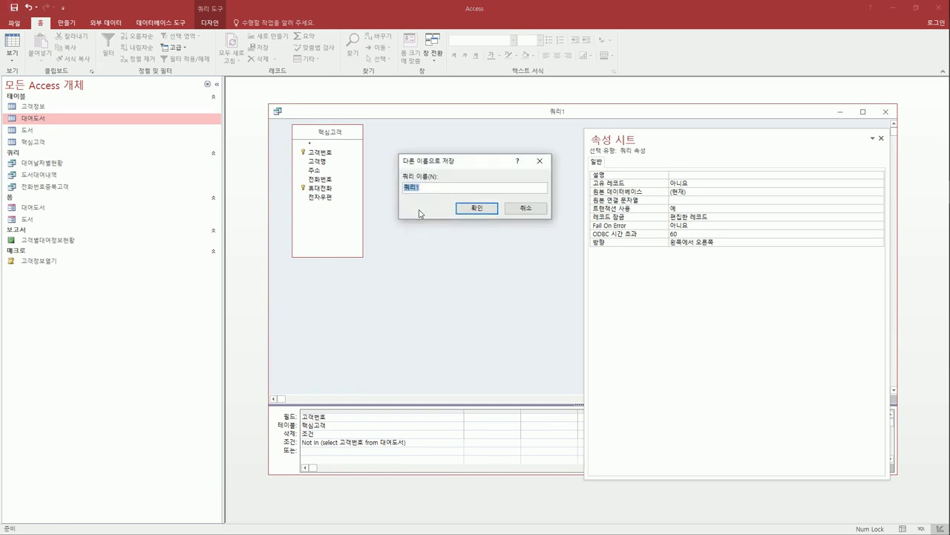
pyautogui.write('ㅊ')
pyautogui.write('미대여고객')
pyautogui.write('색')
pyautogui.click(486, 208)
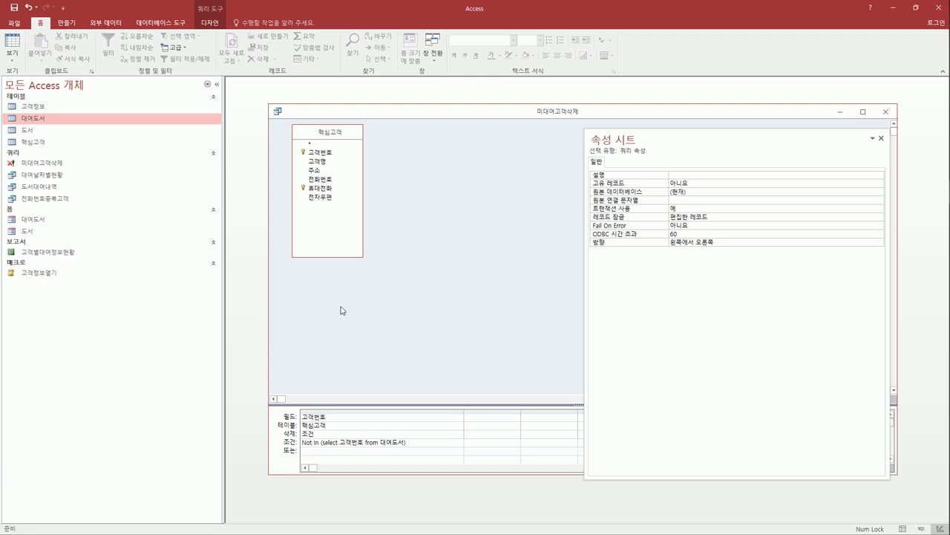
# Run the 미대여고객삭제 query, accept deleting the matching rows, and close the query.
pyautogui.click(211, 23)
pyautogui.click(33, 46)
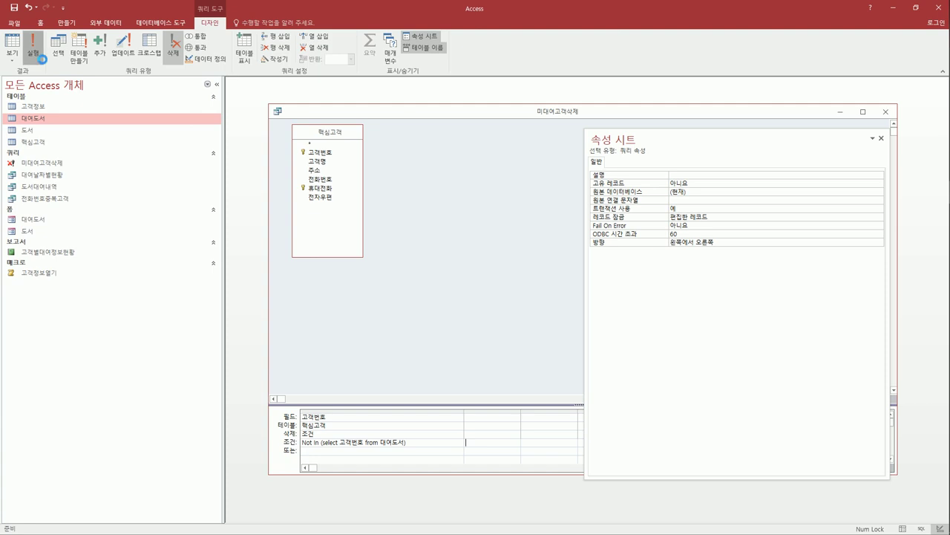
pyautogui.moveTo(461, 246); pyautogui.dragTo(464, 203)
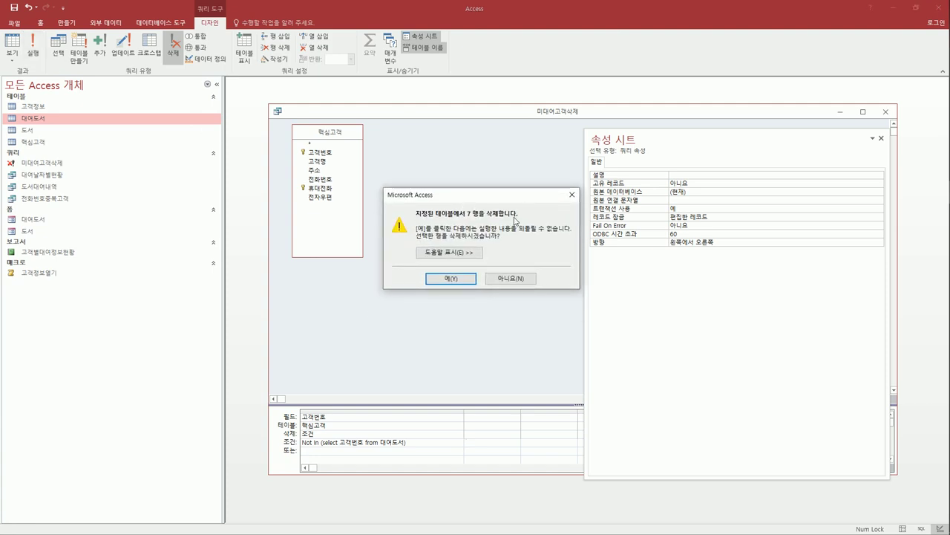
pyautogui.click(470, 279)
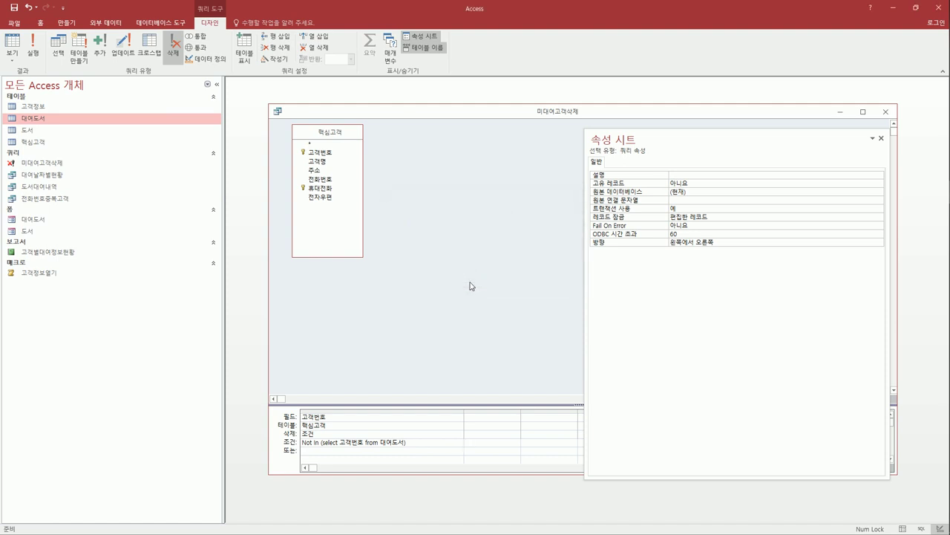
pyautogui.click(888, 112)
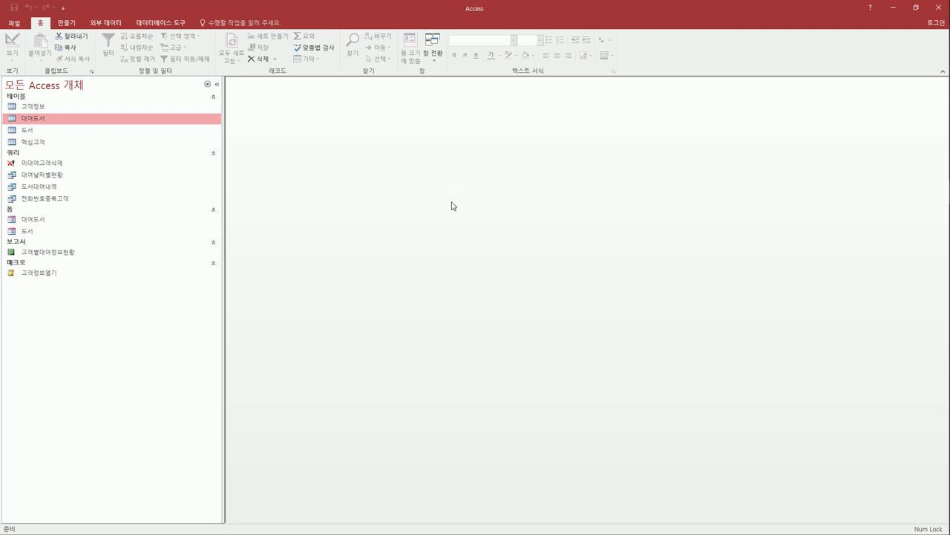
# Create a query in design view on the 고객정보 table and enlarge its field list to show all fields.
pyautogui.click(69, 23)
pyautogui.click(155, 52)
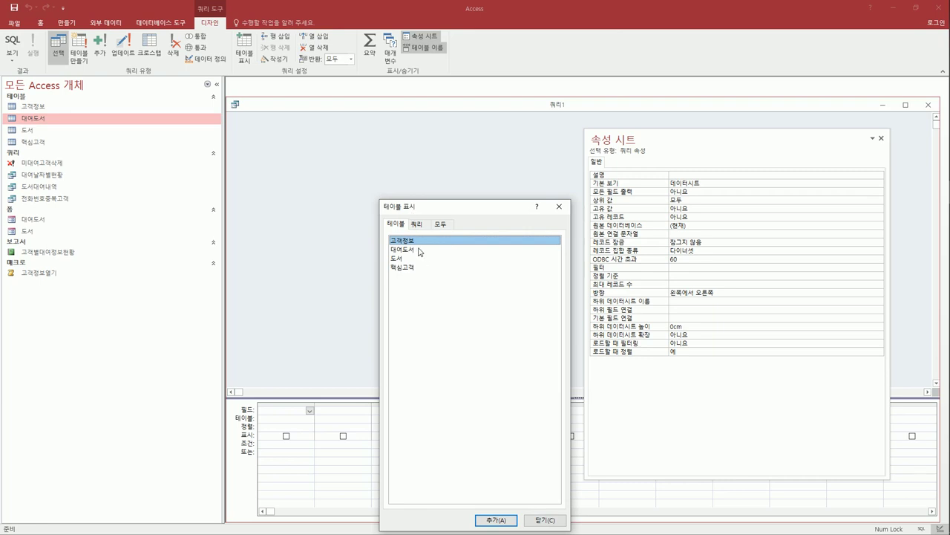
pyautogui.doubleClick(417, 243)
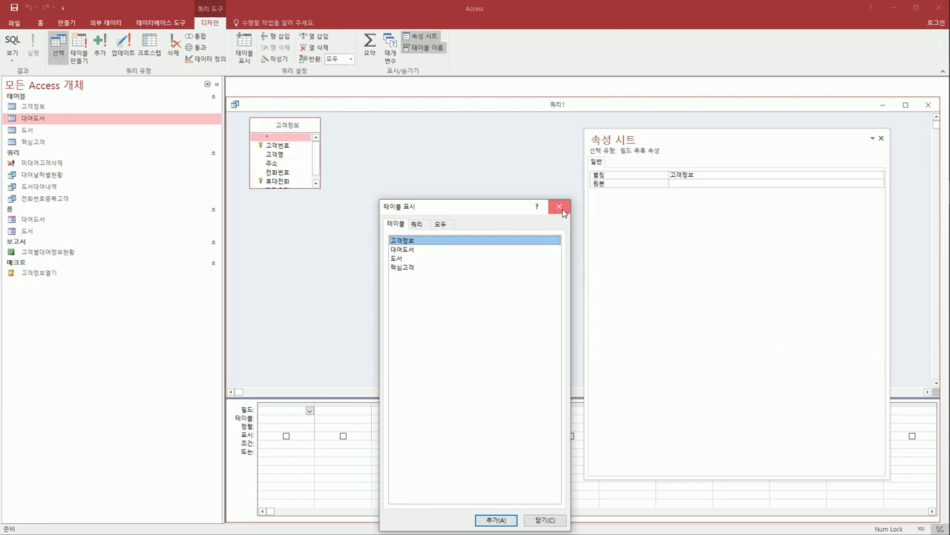
pyautogui.click(559, 206)
pyautogui.moveTo(294, 189); pyautogui.dragTo(303, 258)
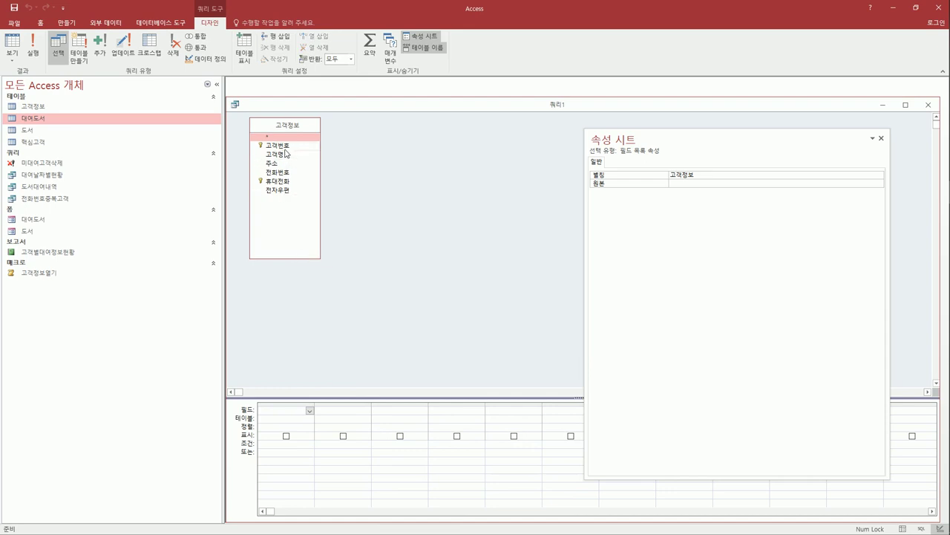
# Add the 고객번호, 고객명 and 주소 fields to the query grid.
pyautogui.doubleClick(278, 145)
pyautogui.doubleClick(286, 154)
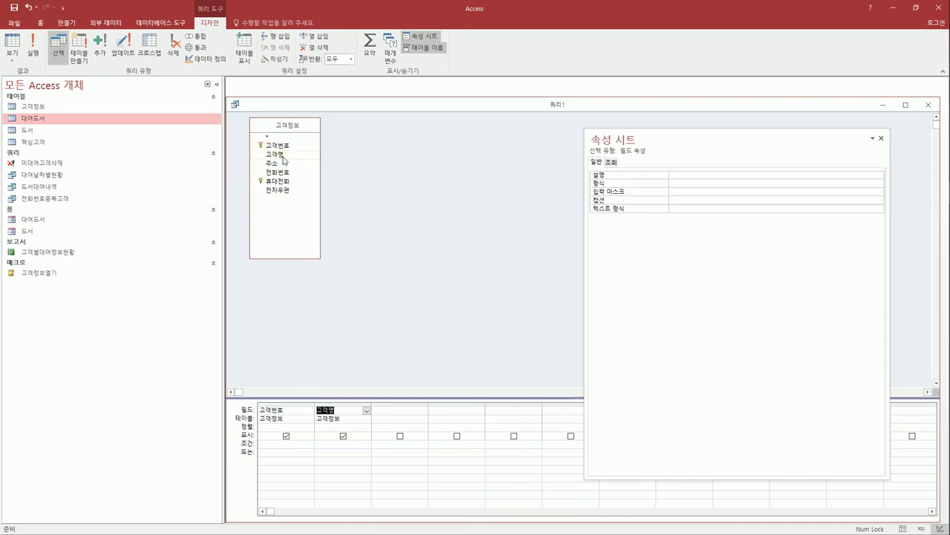
pyautogui.doubleClick(284, 164)
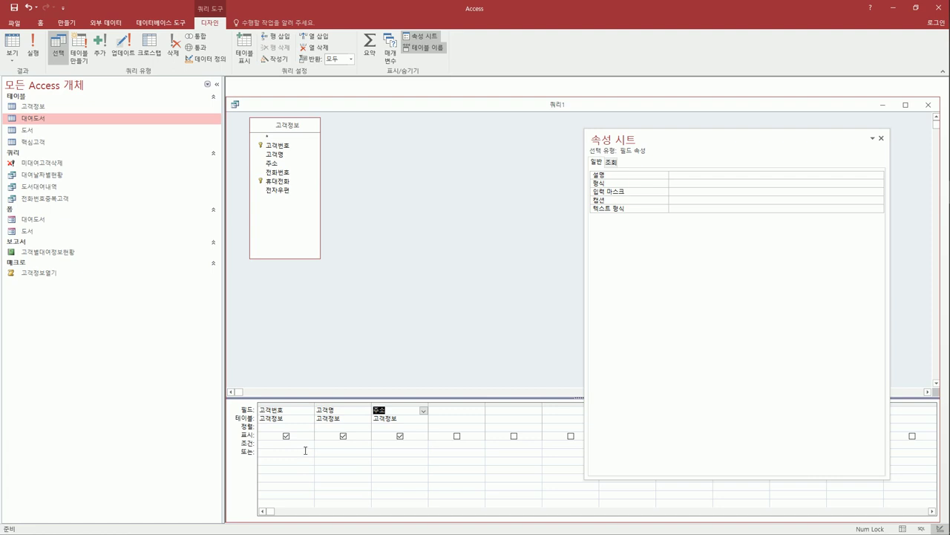
# Add the calculated field Right([고객번호],3) Mod 2 in the fourth grid column and widen that column.
pyautogui.click(471, 415)
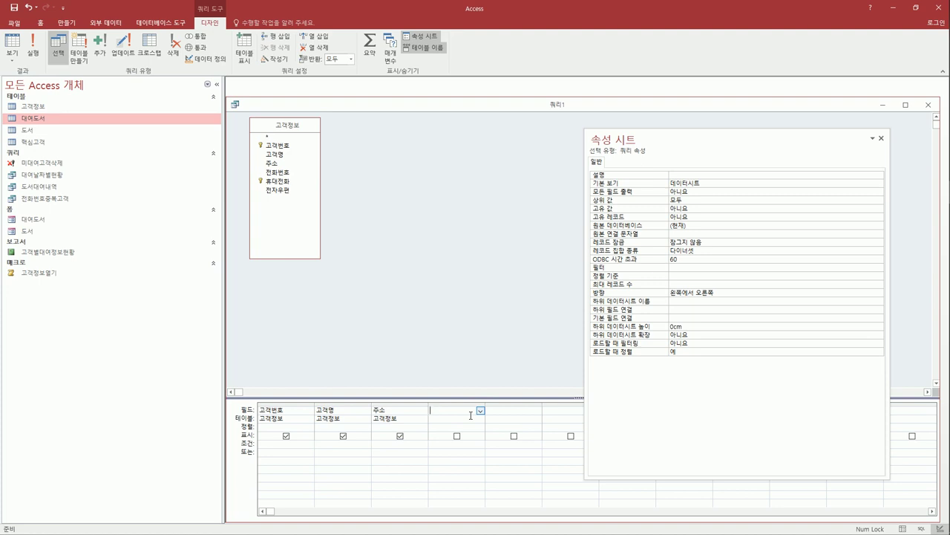
pyautogui.write('ㅐ')
pyautogui.write('ight(')
pyautogui.write('[고객')
pyautogui.write('번호],3')
pyautogui.write(') mo')
pyautogui.write('d 2')
pyautogui.click(462, 423)
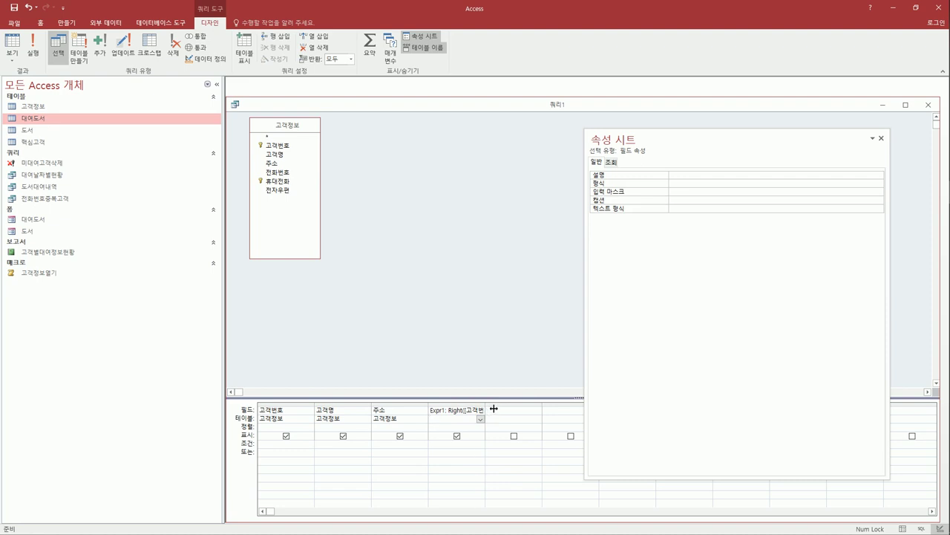
pyautogui.moveTo(485, 407); pyautogui.dragTo(525, 409)
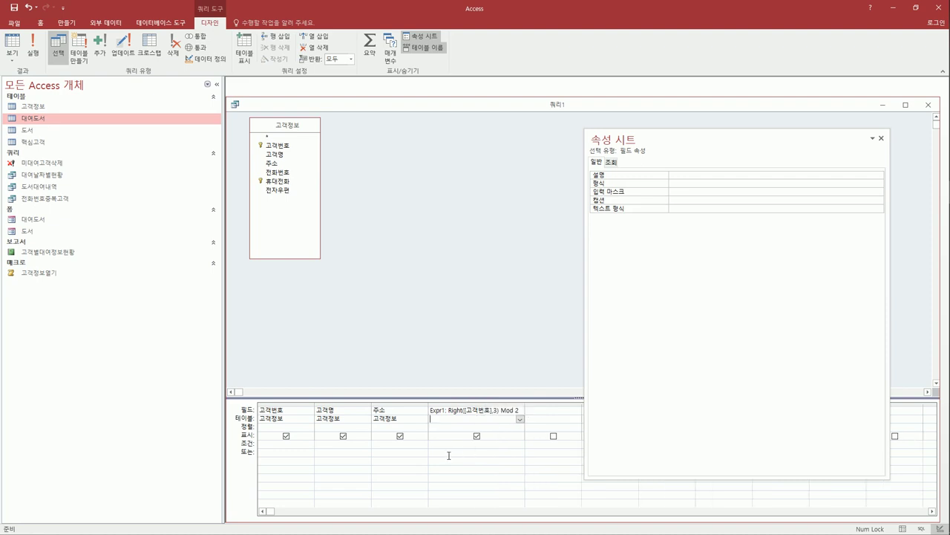
# Set the criteria of the calculated Mod field to 0 and hide the field from the results.
pyautogui.click(450, 450)
pyautogui.write('0')
pyautogui.click(477, 437)
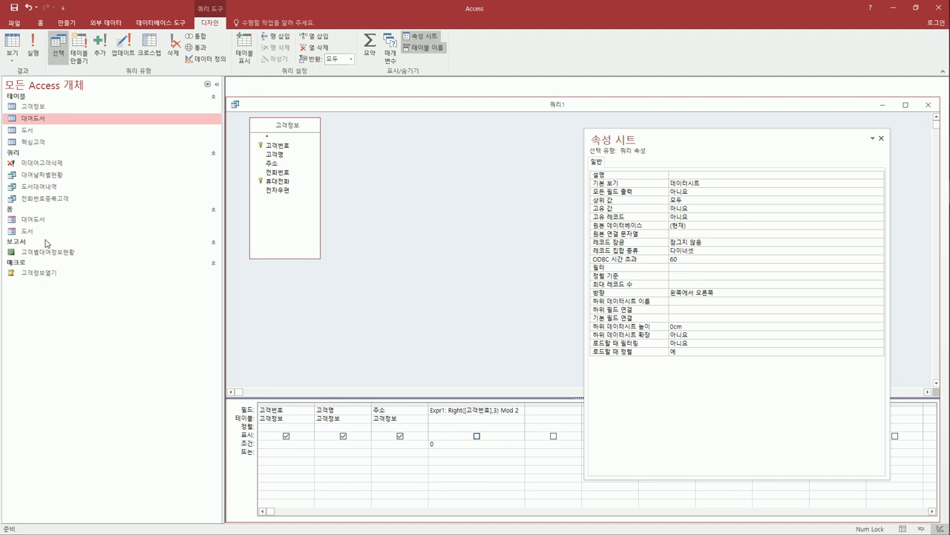
# Show the query results in datasheet view and fit the 고객번호, 고객명 and 주소 columns to their contents.
pyautogui.click(22, 48)
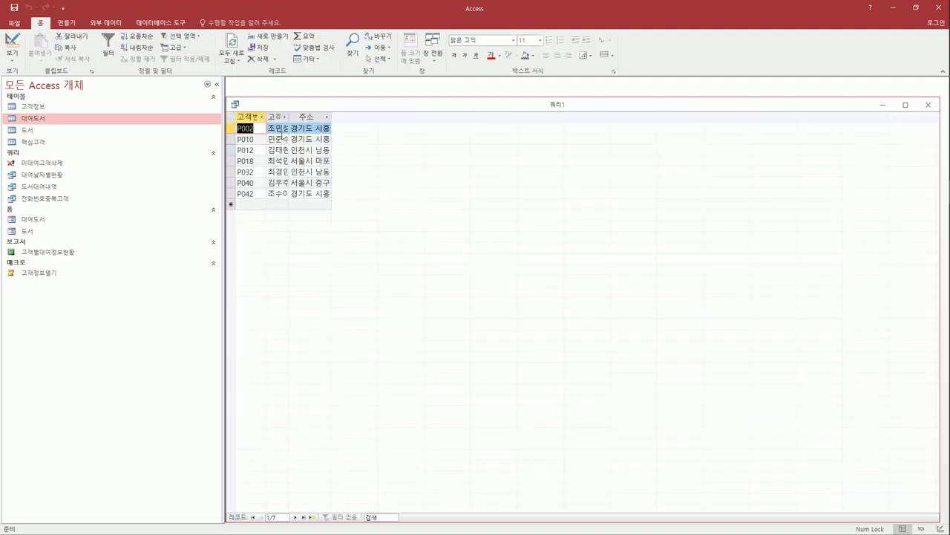
pyautogui.click(263, 117)
pyautogui.click(267, 119)
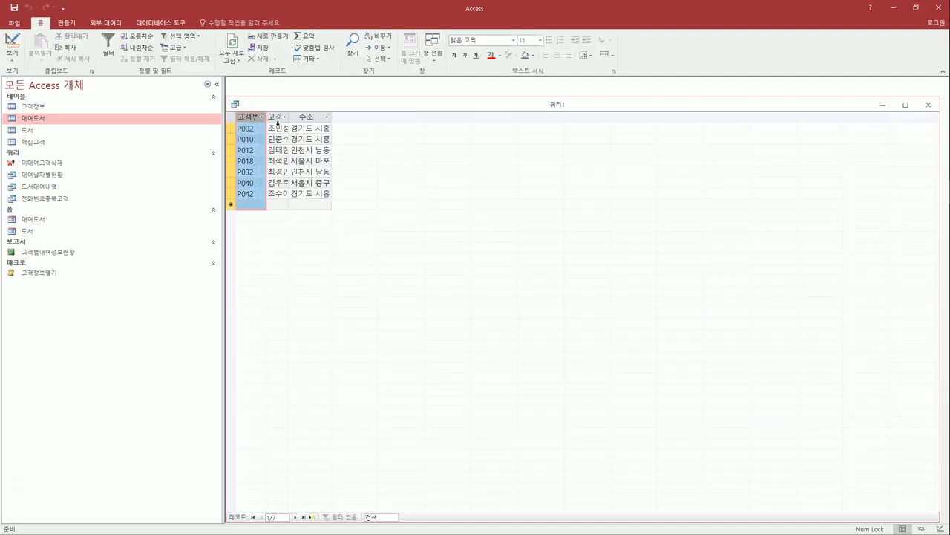
pyautogui.doubleClick(266, 117)
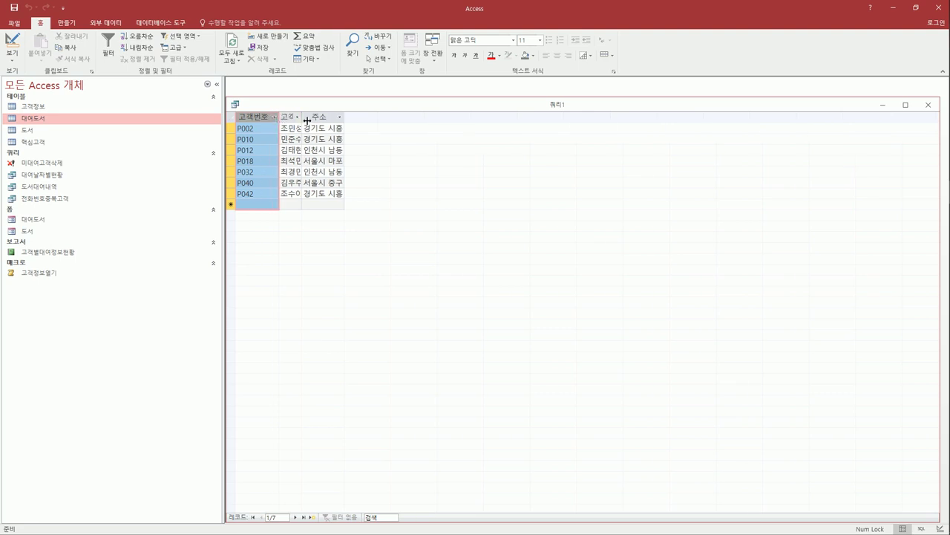
pyautogui.doubleClick(302, 118)
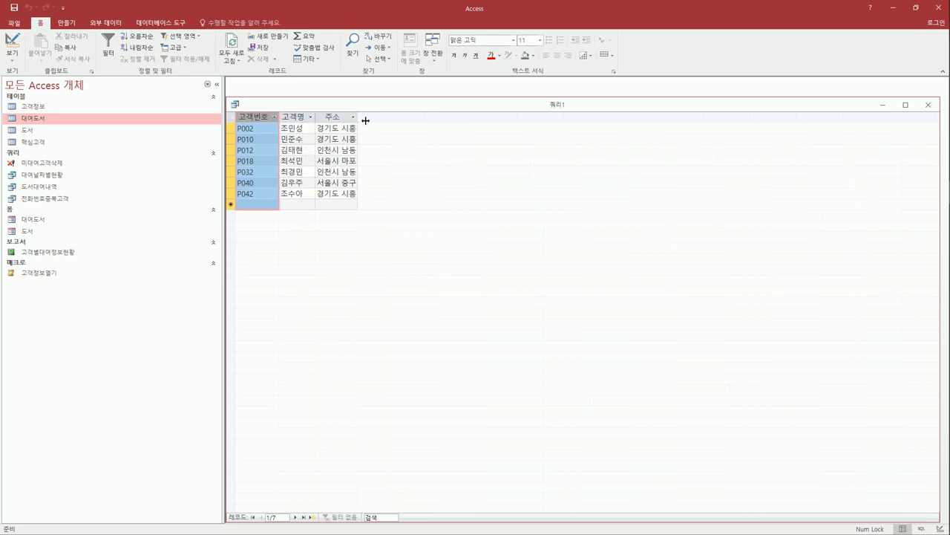
pyautogui.doubleClick(358, 118)
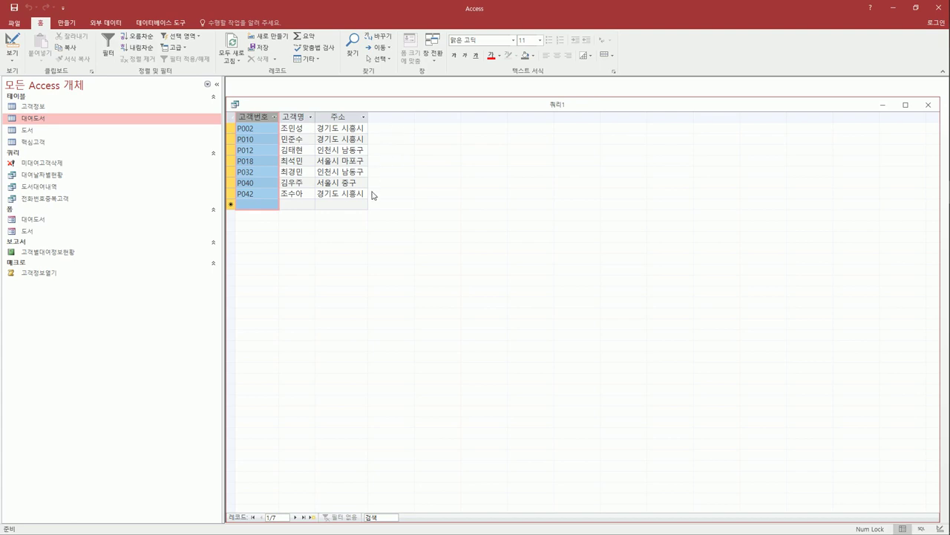
pyautogui.click(314, 128)
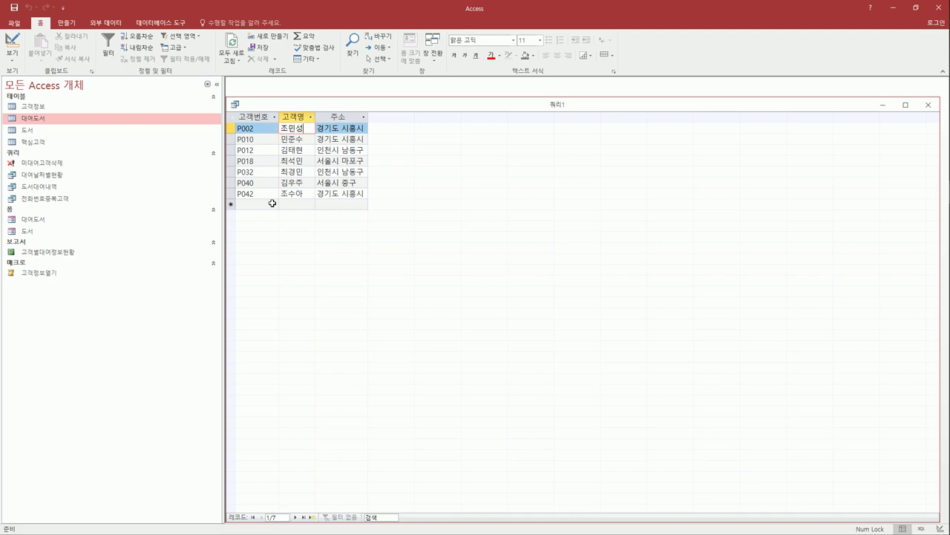
# Save the query under the name 짝수고객.
pyautogui.click(13, 7)
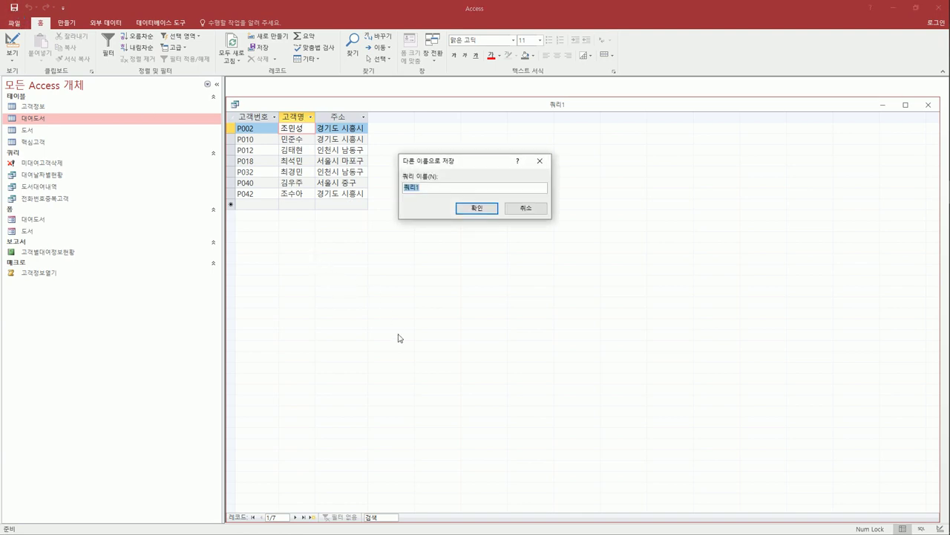
pyautogui.write('Wk')
pyautogui.press('BackSpace')
pyautogui.press('BackSpace')
pyautogui.write('ㄷ짝수고객')
pyautogui.click(479, 210)
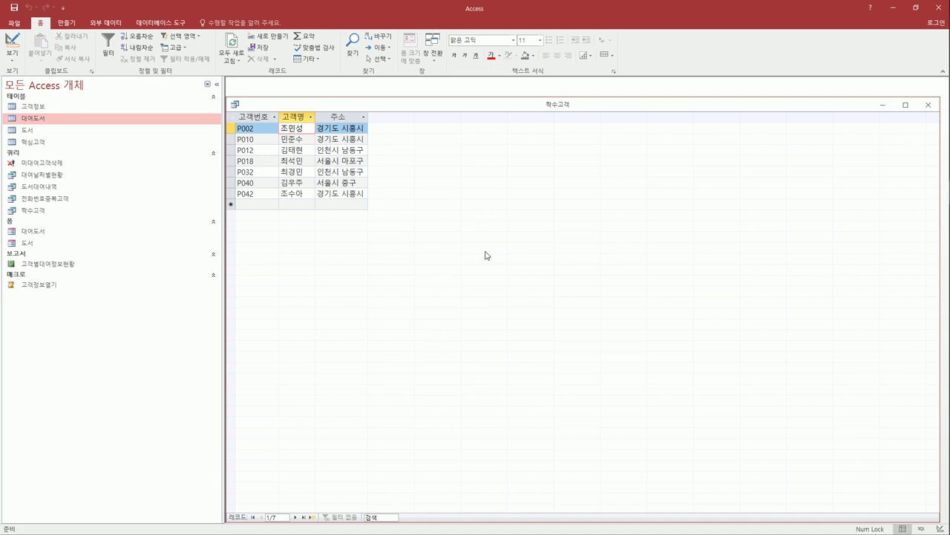